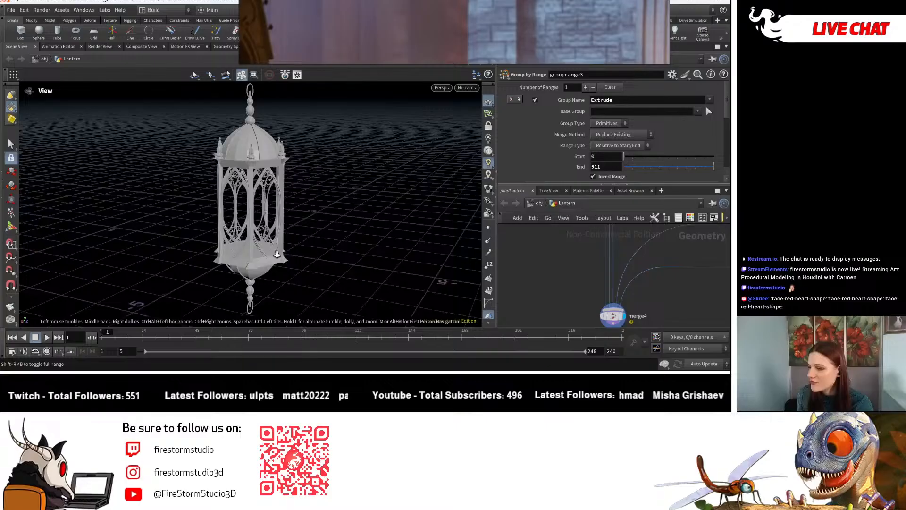
# Examine the modelled lantern up close, including its arched window tracery, domed roof and corner finials.
pyautogui.scroll(5, 277, 254)
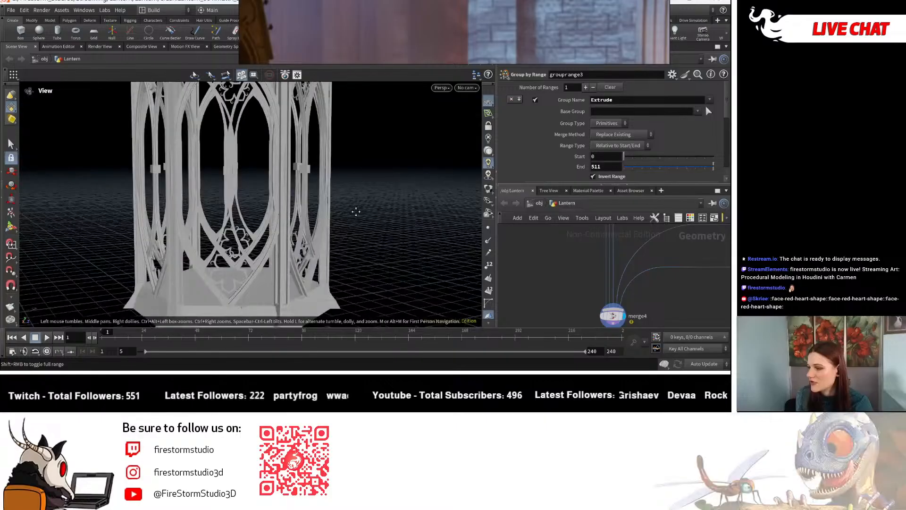
pyautogui.scroll(3, 306, 190)
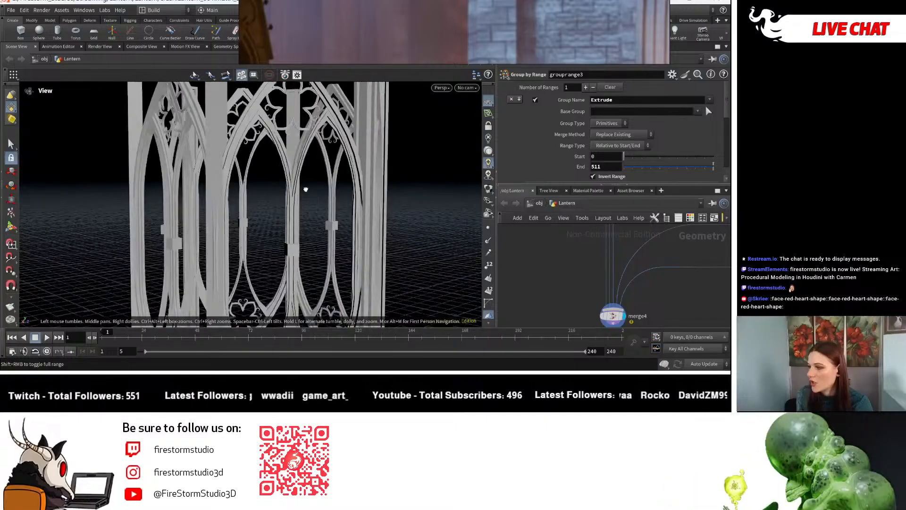
pyautogui.moveTo(306, 189); pyautogui.dragTo(270, 277)
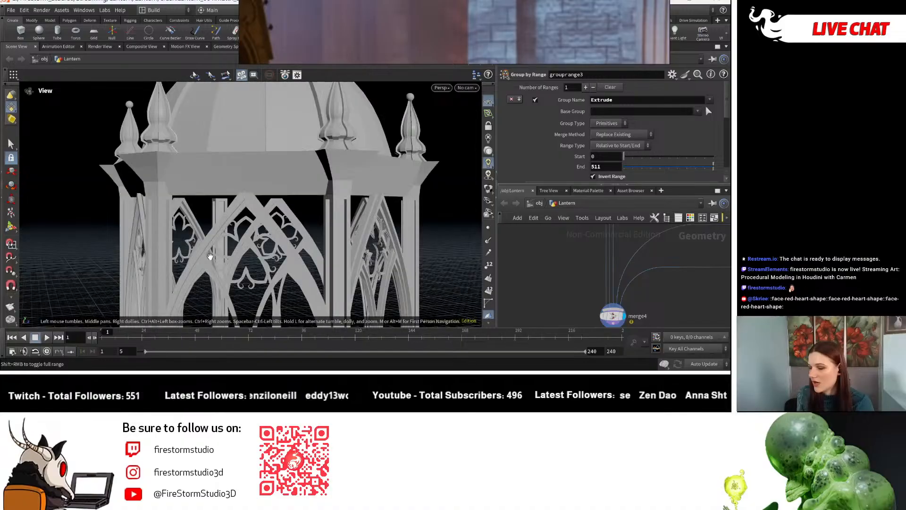
pyautogui.scroll(-3, 556, 289)
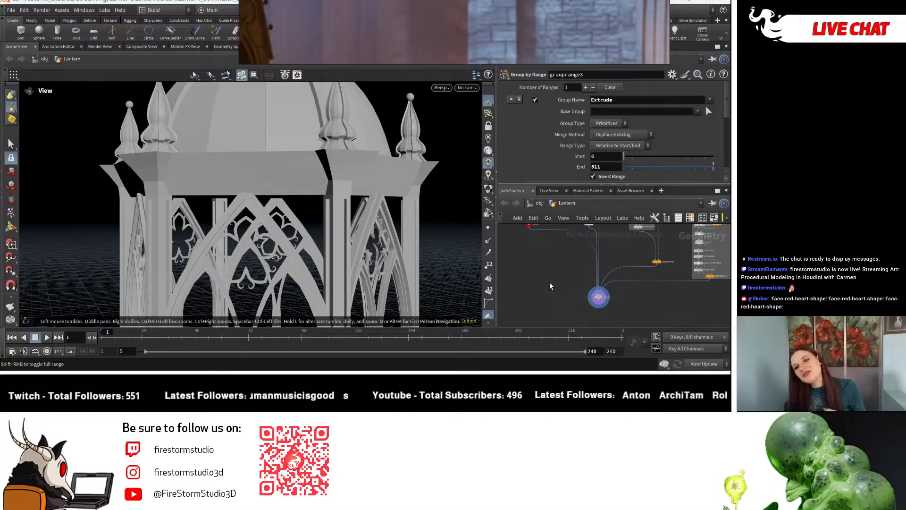
pyautogui.moveTo(330, 226); pyautogui.dragTo(310, 293)
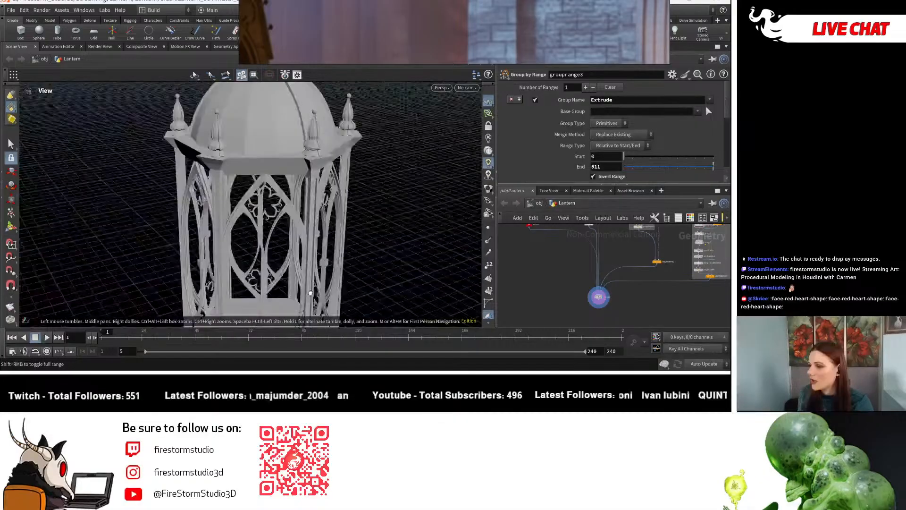
pyautogui.moveTo(310, 292); pyautogui.dragTo(211, 209, button='right')
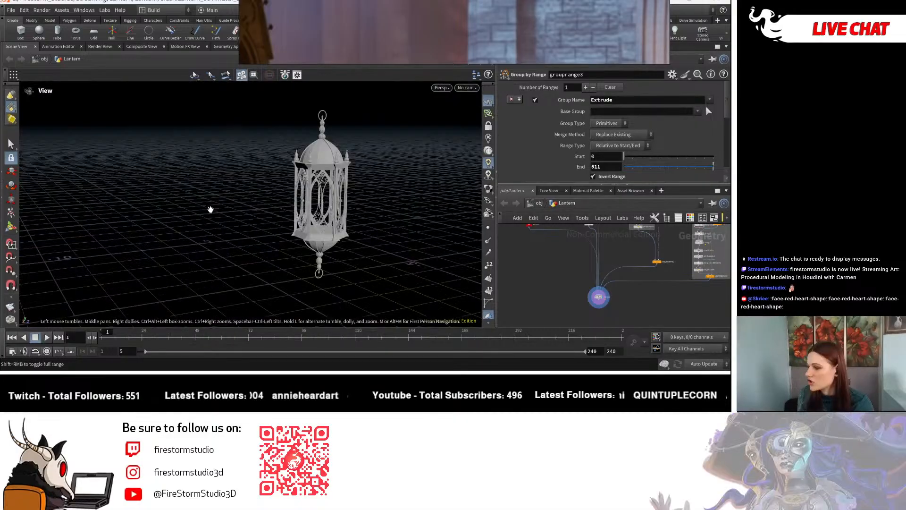
pyautogui.moveTo(210, 209); pyautogui.dragTo(189, 246, button='middle')
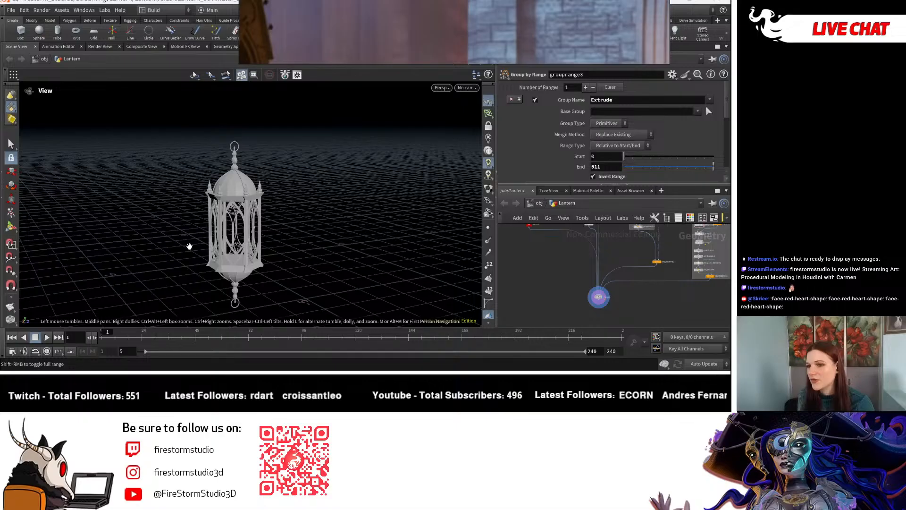
pyautogui.moveTo(189, 245); pyautogui.dragTo(390, 193, button='right')
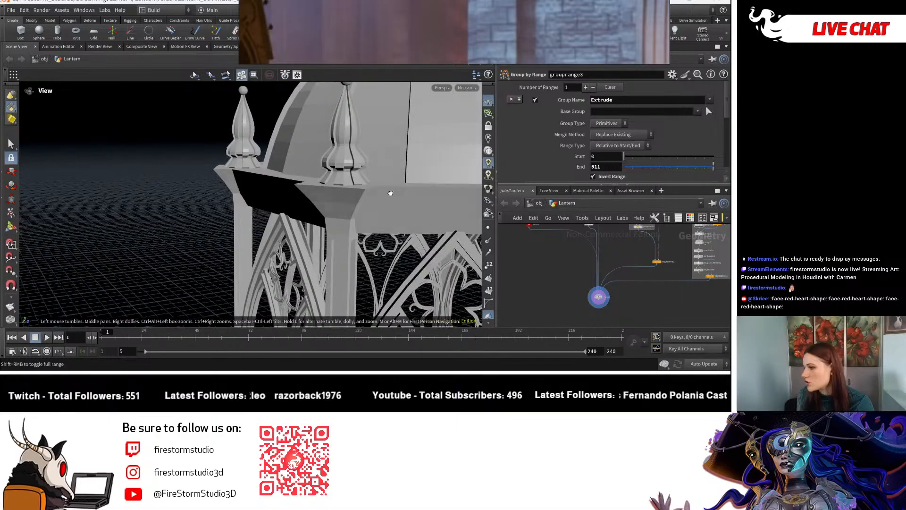
pyautogui.press('h')
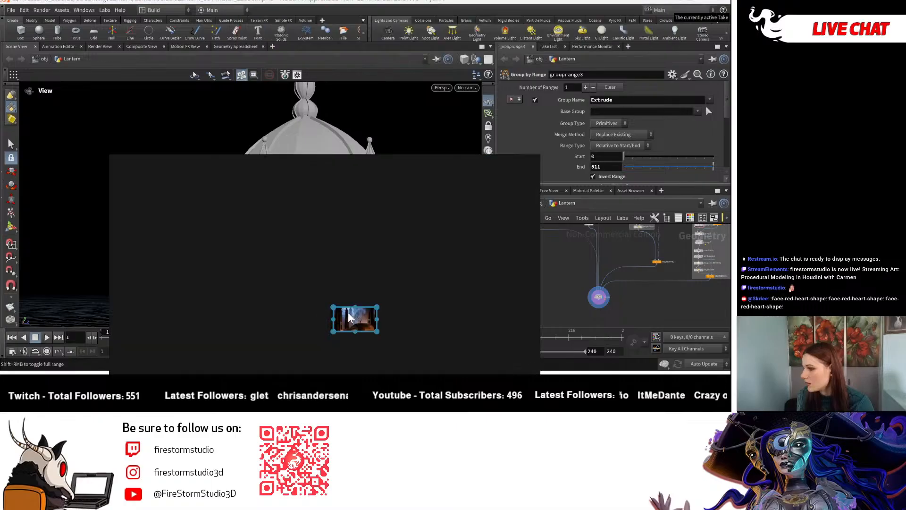
# Examine the ornate lantern reference photo's roof trim, base band and hanging finials, and move the reference window clear of the model.
pyautogui.doubleClick(349, 317)
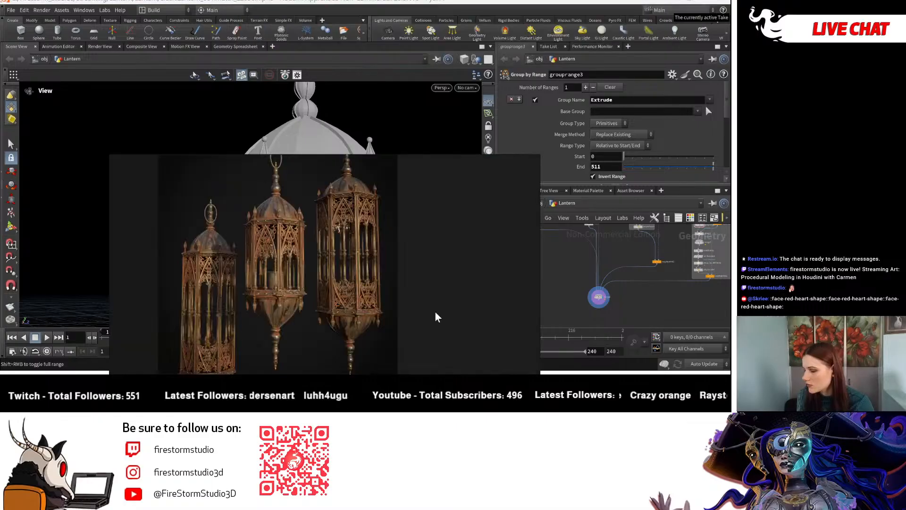
pyautogui.scroll(5, 336, 250)
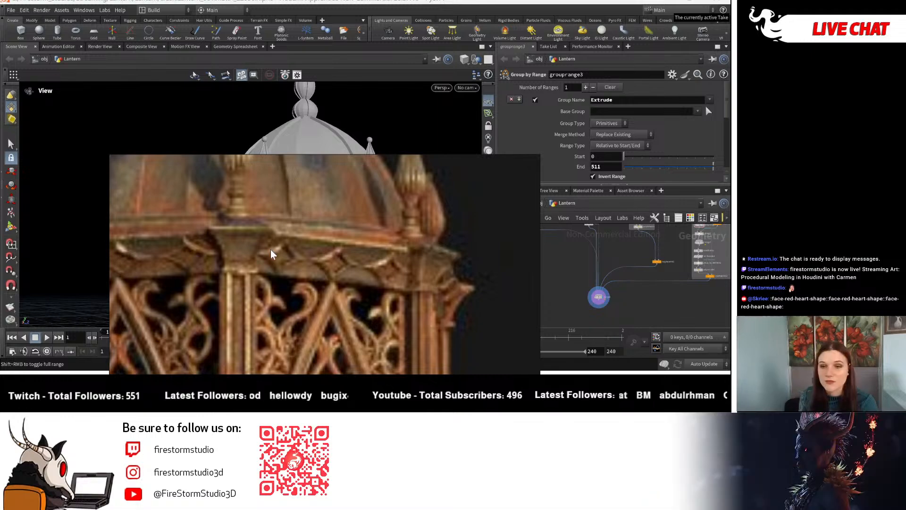
pyautogui.scroll(-5, 293, 255)
pyautogui.scroll(4, 329, 255)
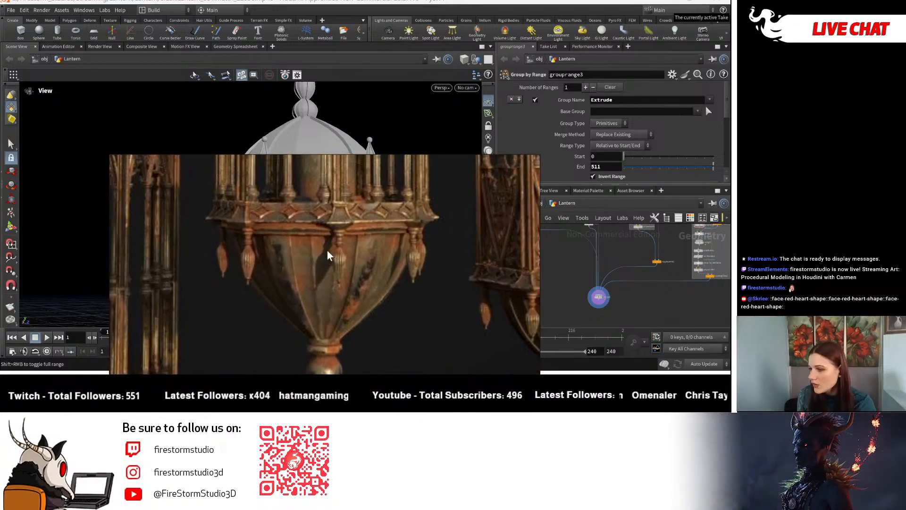
pyautogui.moveTo(329, 255); pyautogui.dragTo(317, 293, button='middle')
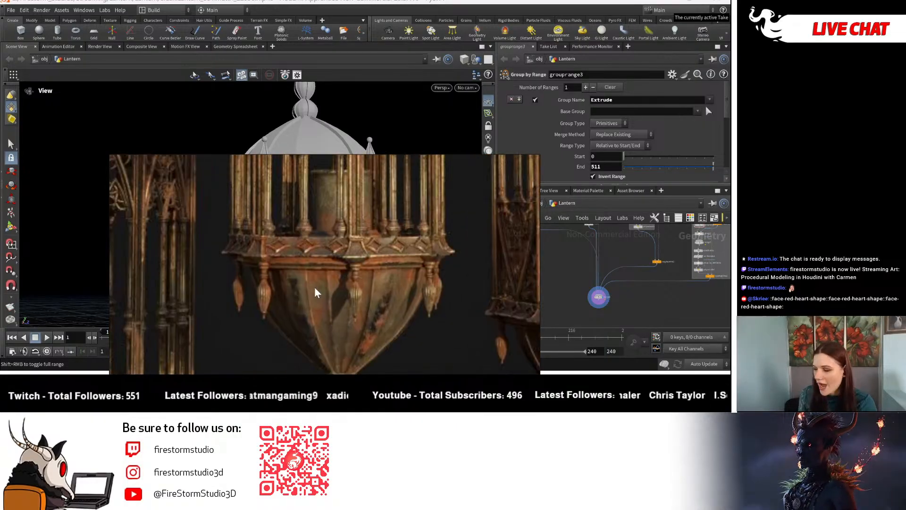
pyautogui.scroll(4, 315, 279)
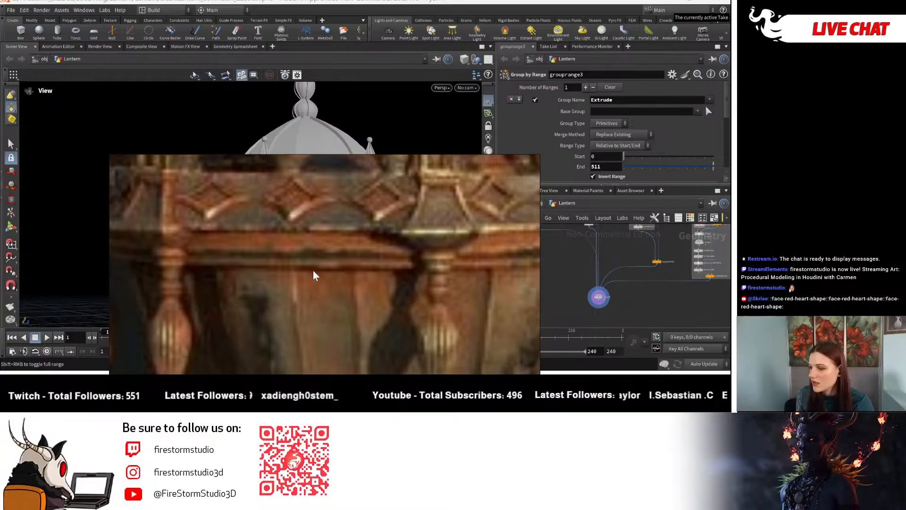
pyautogui.scroll(-3, 317, 273)
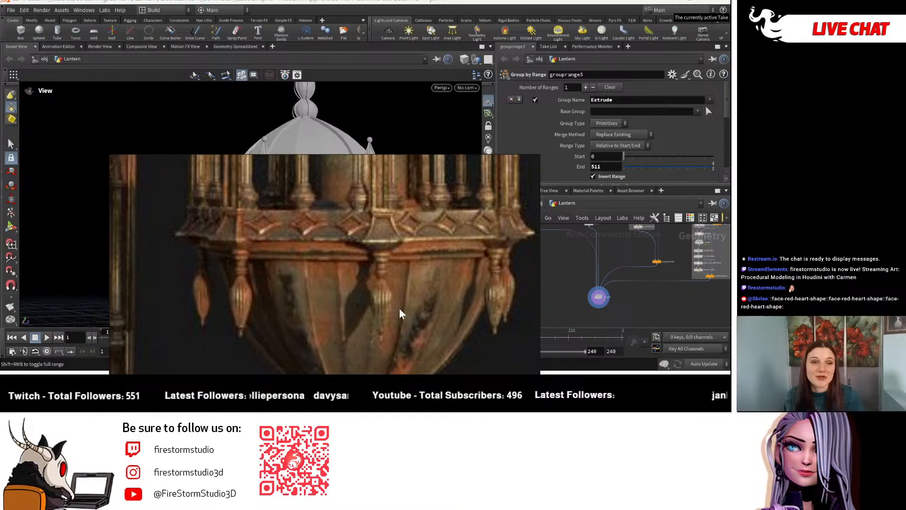
pyautogui.scroll(-3, 402, 293)
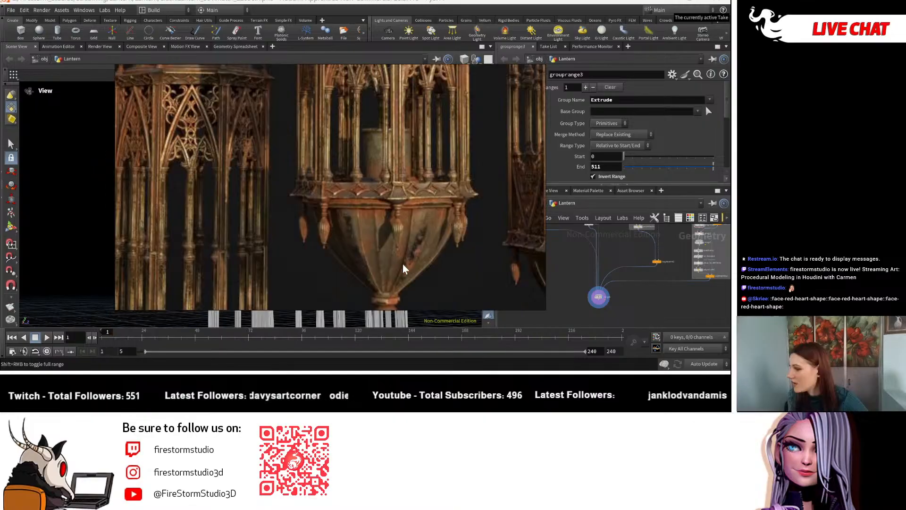
pyautogui.moveTo(403, 268); pyautogui.dragTo(679, 117)
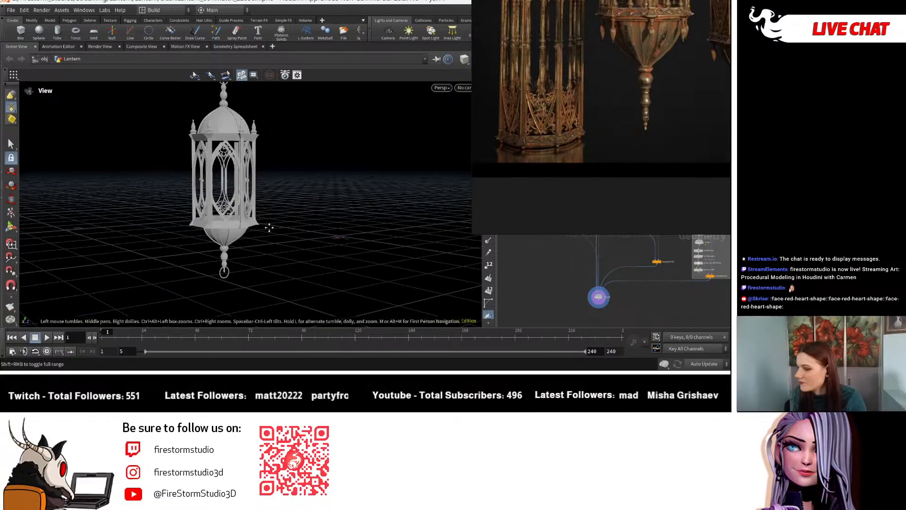
# Compare the modelled lantern's base, bottom finial and overall shape with the reference photo.
pyautogui.scroll(5, 269, 228)
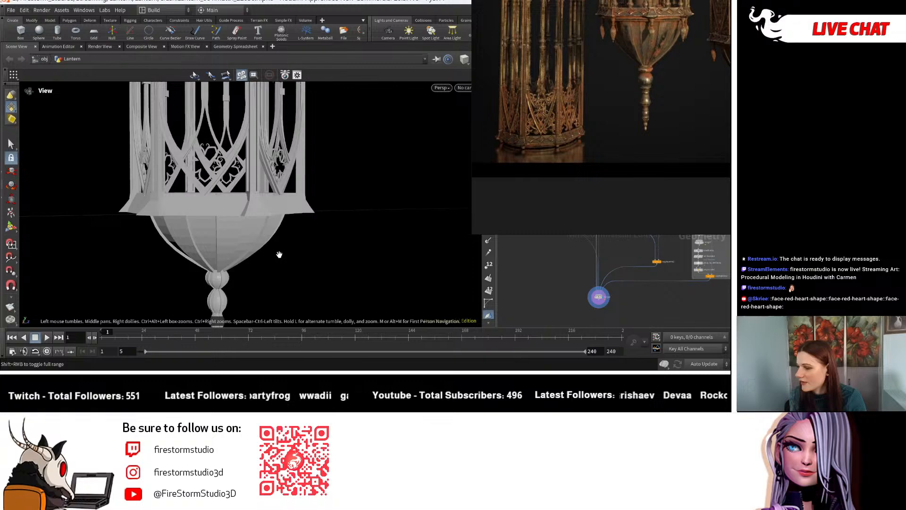
pyautogui.scroll(-5, 279, 254)
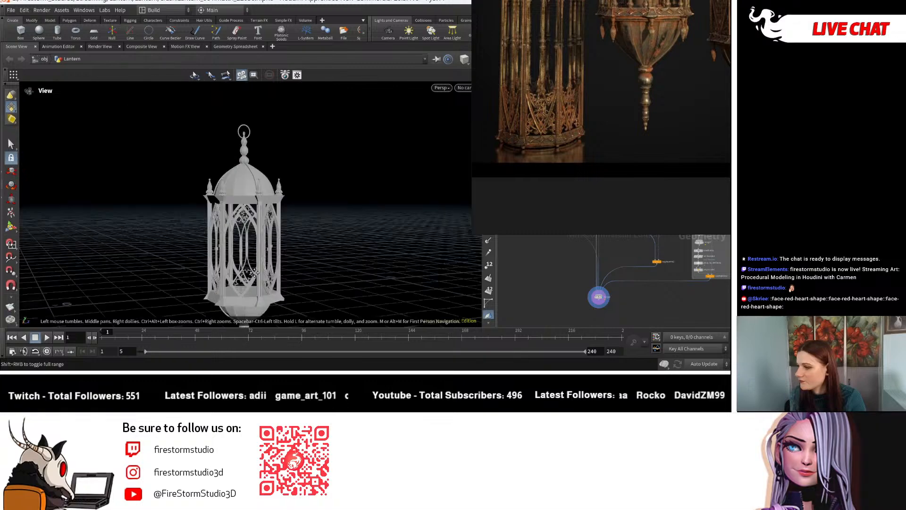
pyautogui.moveTo(255, 272); pyautogui.dragTo(270, 197)
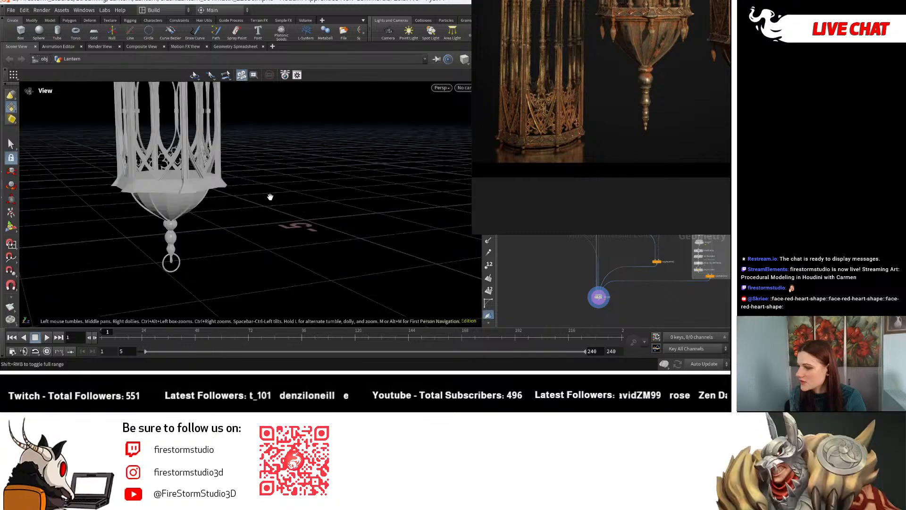
pyautogui.press('h')
pyautogui.scroll(3, 557, 94)
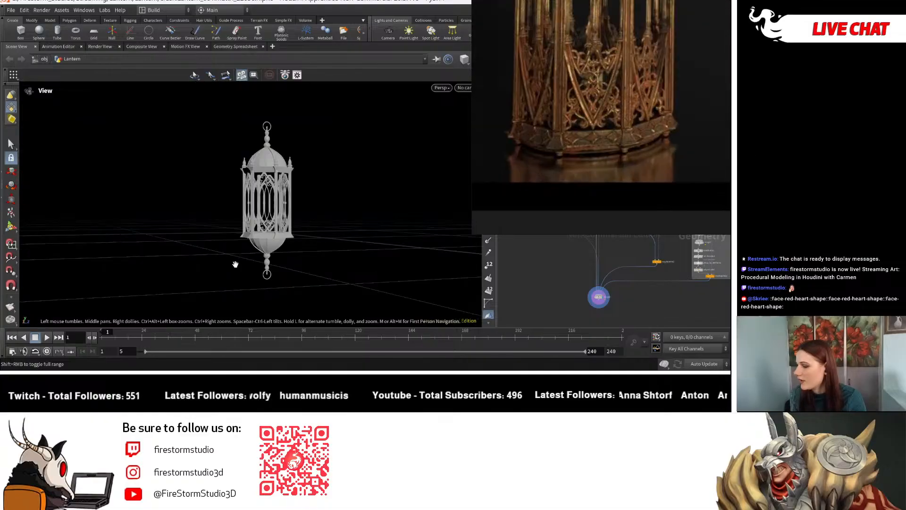
pyautogui.moveTo(235, 264); pyautogui.dragTo(384, 223)
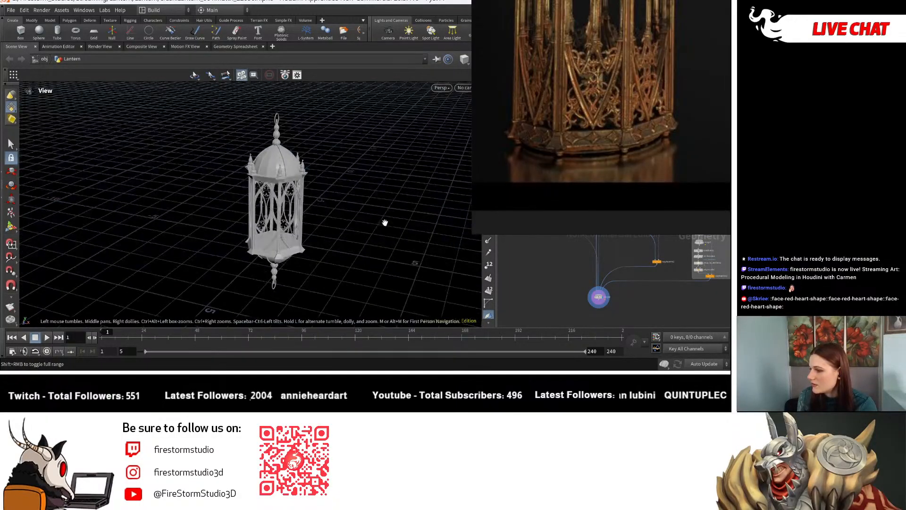
pyautogui.moveTo(342, 220); pyautogui.dragTo(181, 259, button='right')
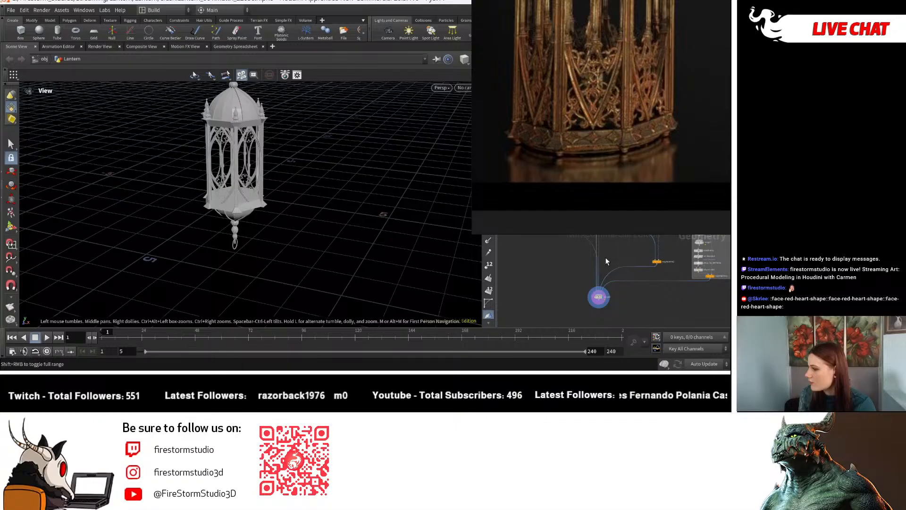
# Review the Lantern network's overall node layout and inspect the complete lantern from above, from the side and from below.
pyautogui.click(606, 261)
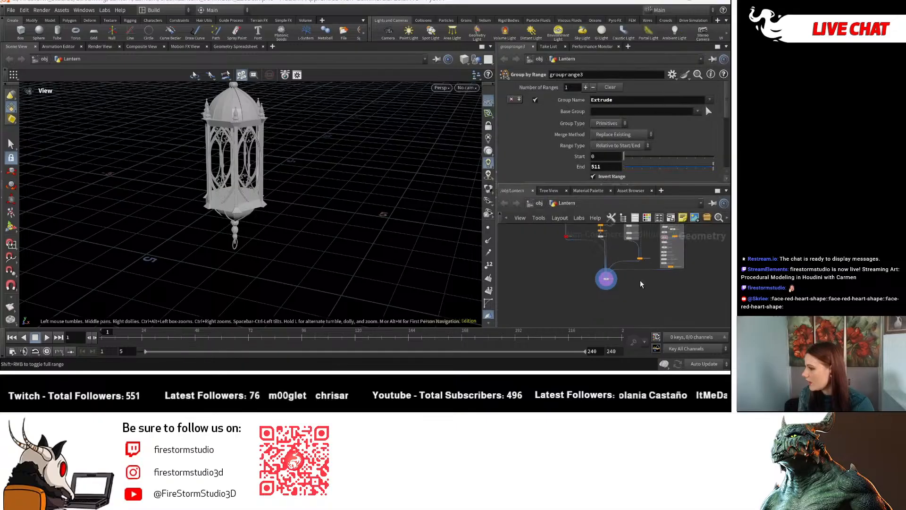
pyautogui.press('h')
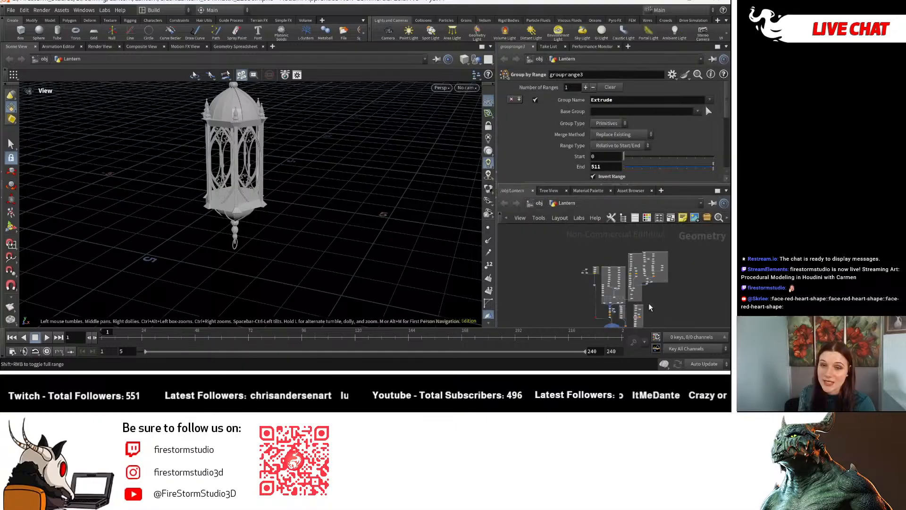
pyautogui.moveTo(294, 204); pyautogui.dragTo(268, 155, button='right')
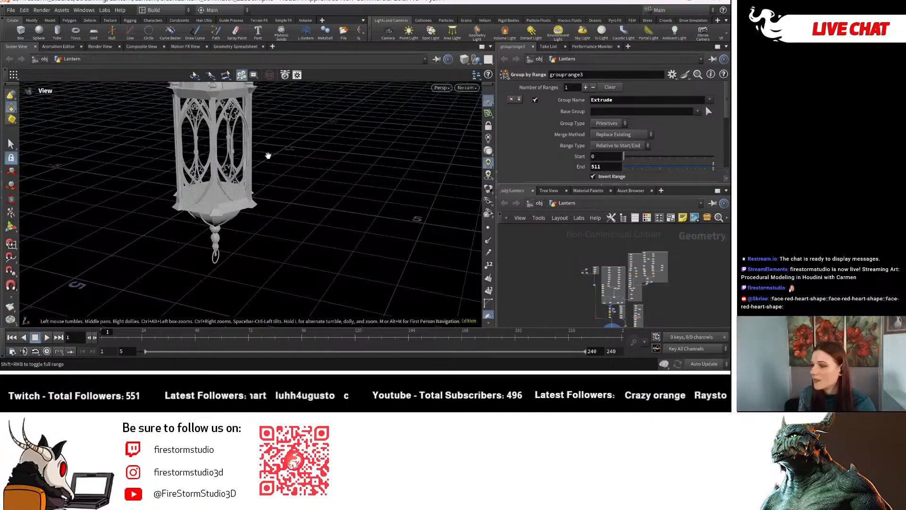
pyautogui.moveTo(268, 155); pyautogui.dragTo(325, 182, button='middle')
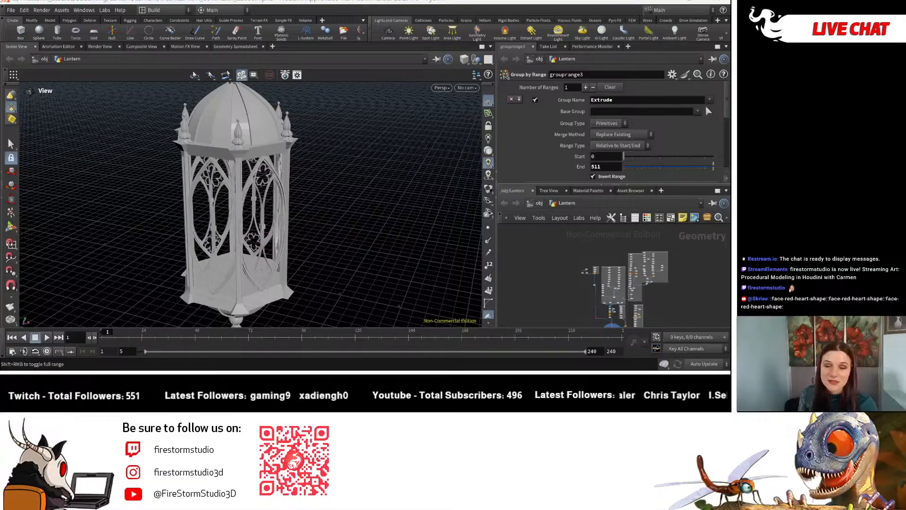
pyautogui.moveTo(341, 238); pyautogui.dragTo(233, 142)
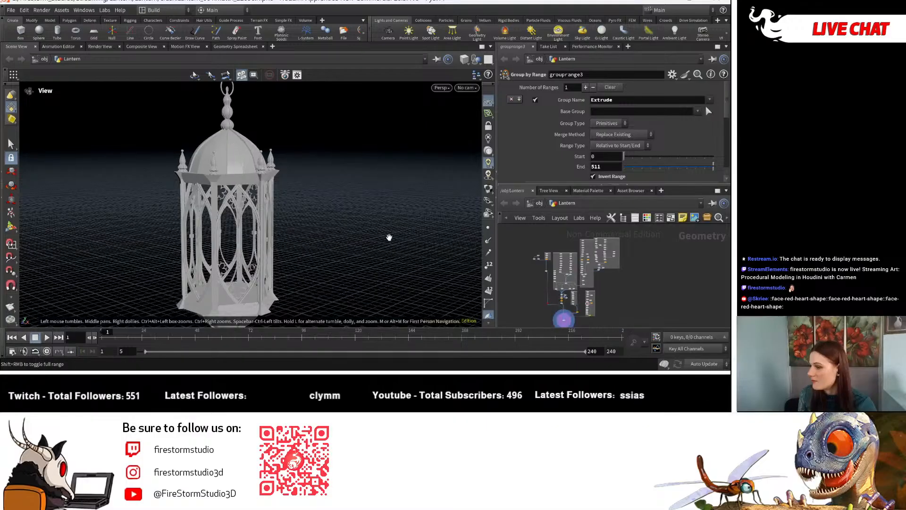
pyautogui.moveTo(389, 238); pyautogui.dragTo(285, 166)
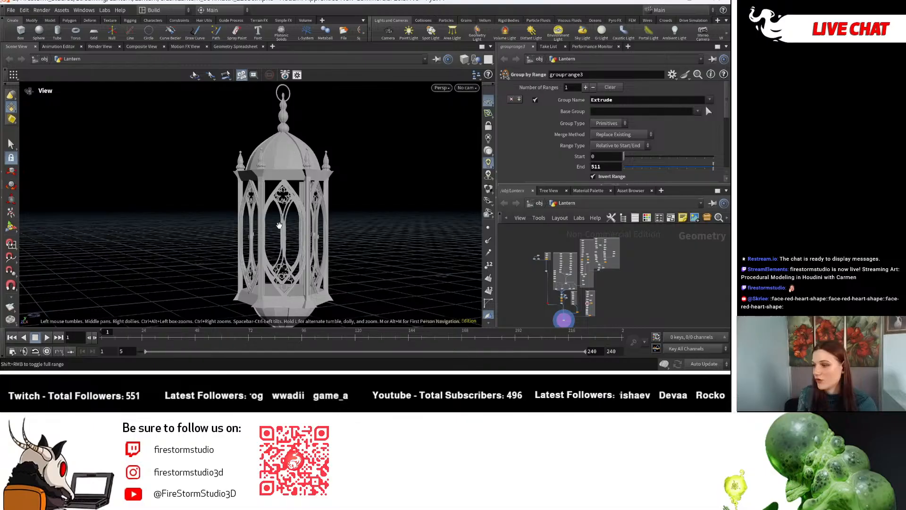
pyautogui.moveTo(279, 225); pyautogui.dragTo(298, 178)
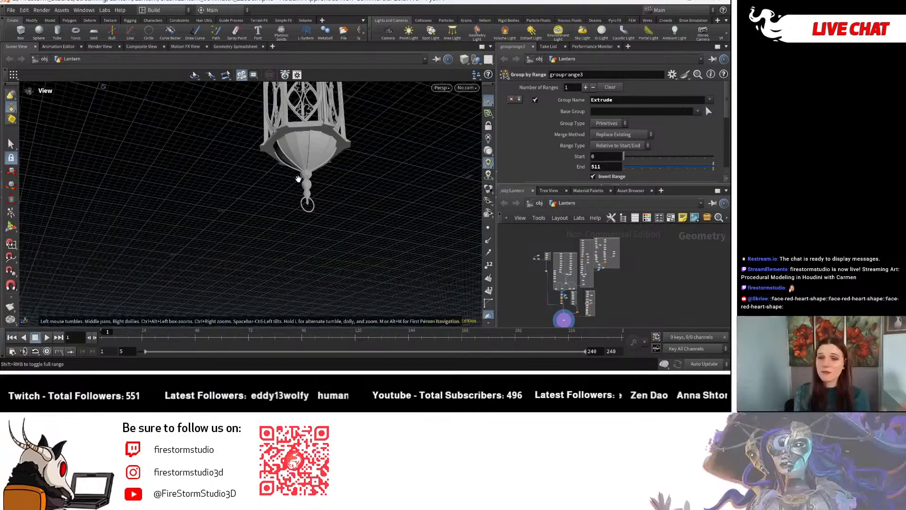
# Open the Demo geometry network and delete all four of its nodes, from the line to the Attribute VOP.
pyautogui.click(536, 203)
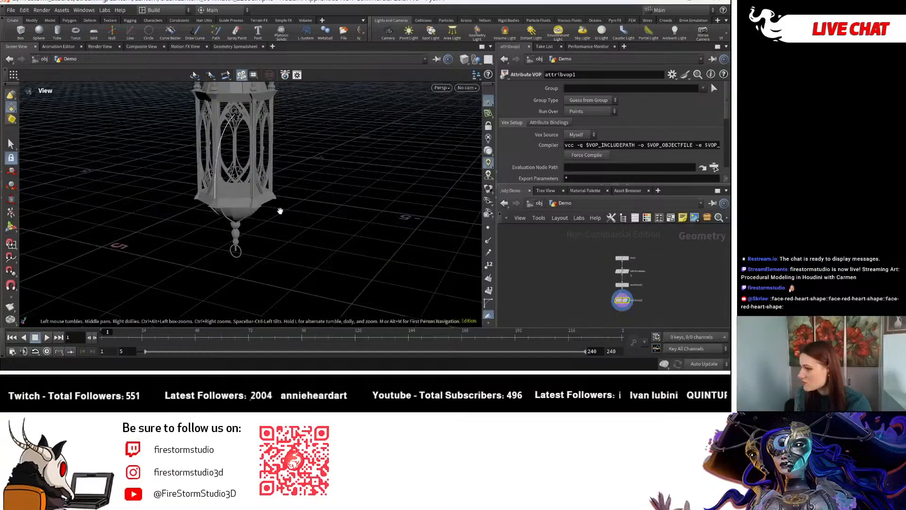
pyautogui.moveTo(279, 210); pyautogui.dragTo(315, 253, button='middle')
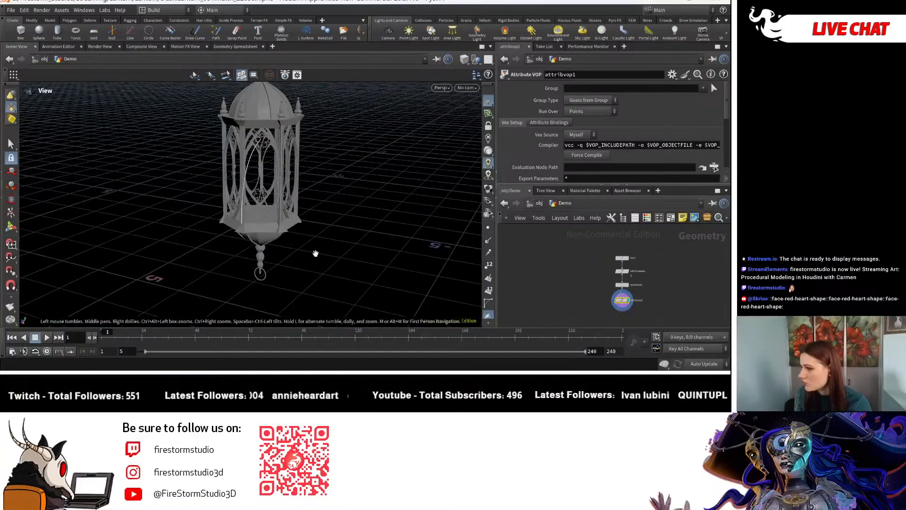
pyautogui.moveTo(315, 253); pyautogui.dragTo(294, 250)
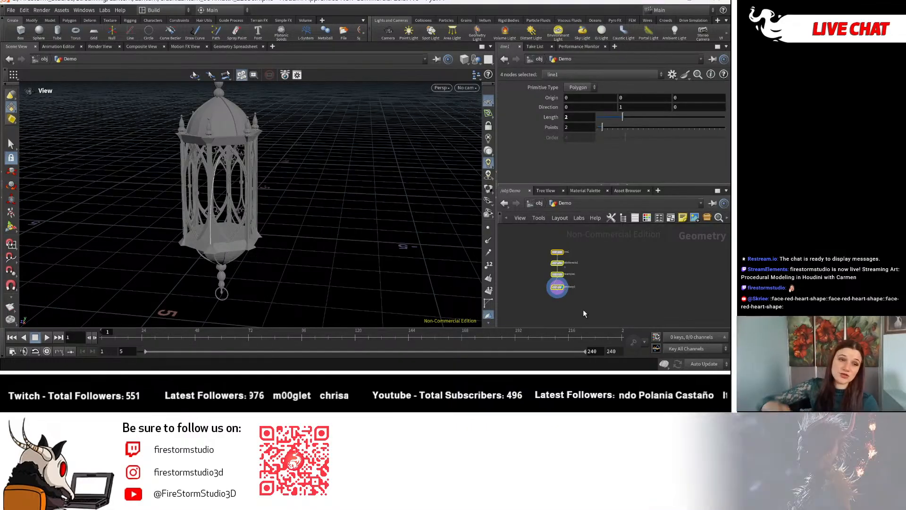
pyautogui.press('Delete')
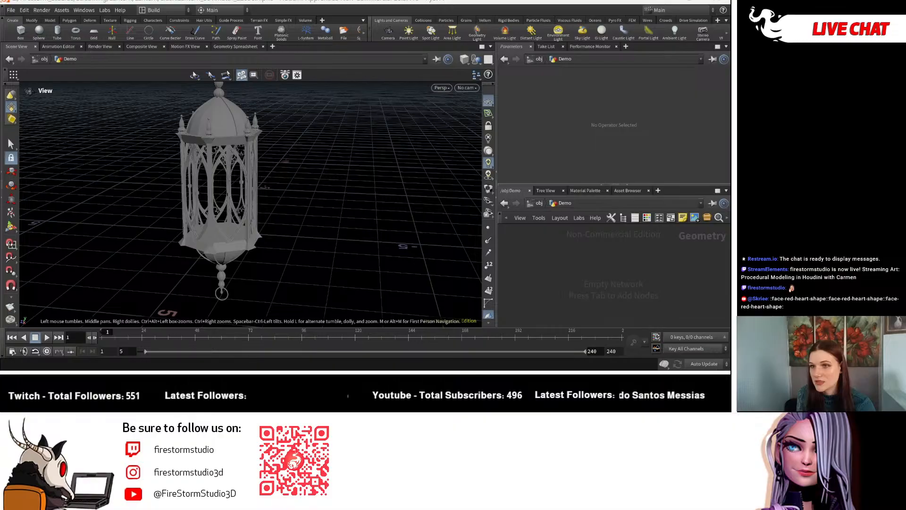
pyautogui.moveTo(330, 205); pyautogui.dragTo(281, 210)
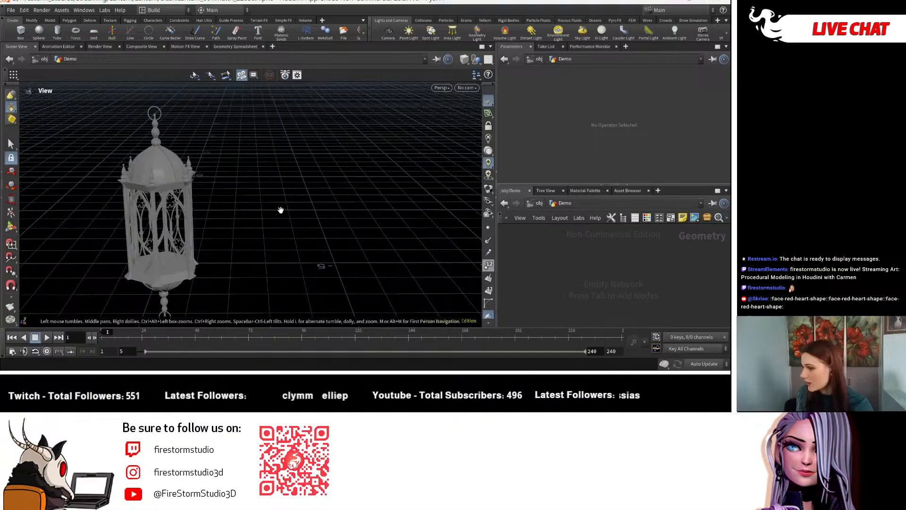
# Set the viewport to Hide Other Objects inside the Demo network so the lantern is hidden while working there.
pyautogui.moveTo(281, 210); pyautogui.dragTo(232, 203, button='middle')
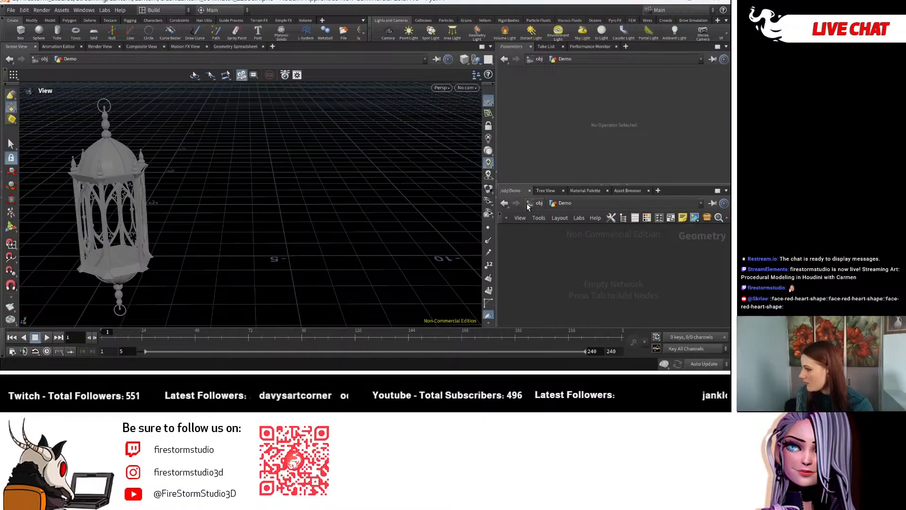
pyautogui.click(529, 206)
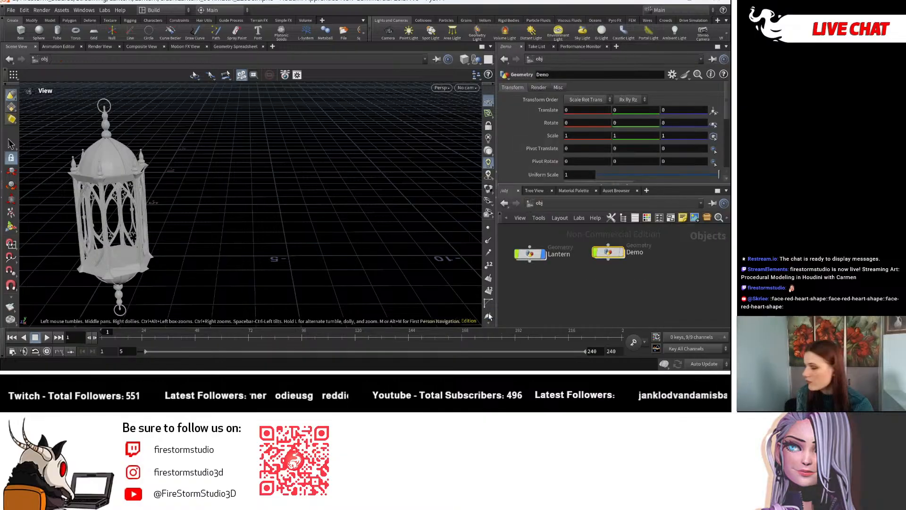
pyautogui.click(541, 254)
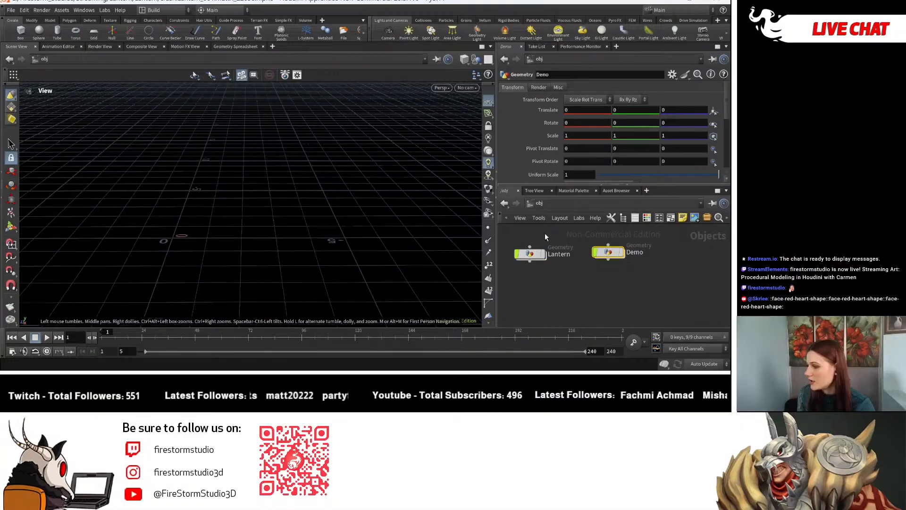
pyautogui.press('i')
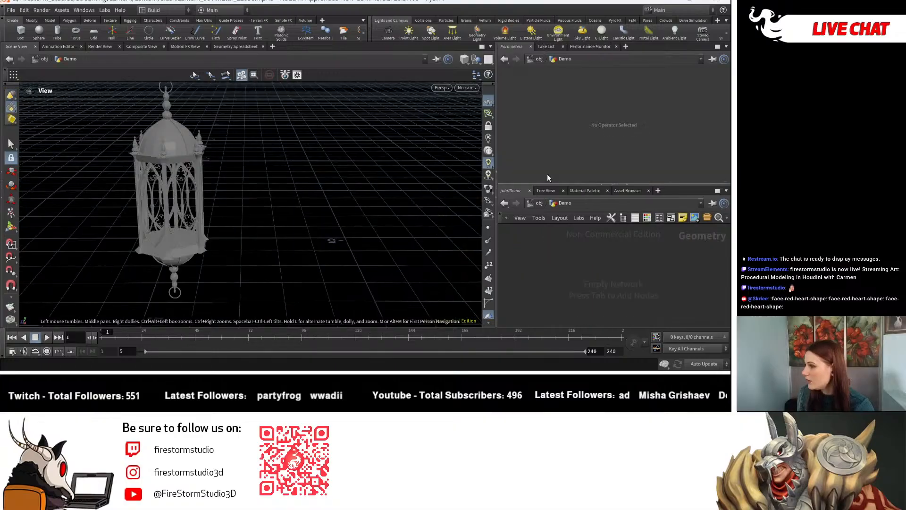
pyautogui.click(476, 58)
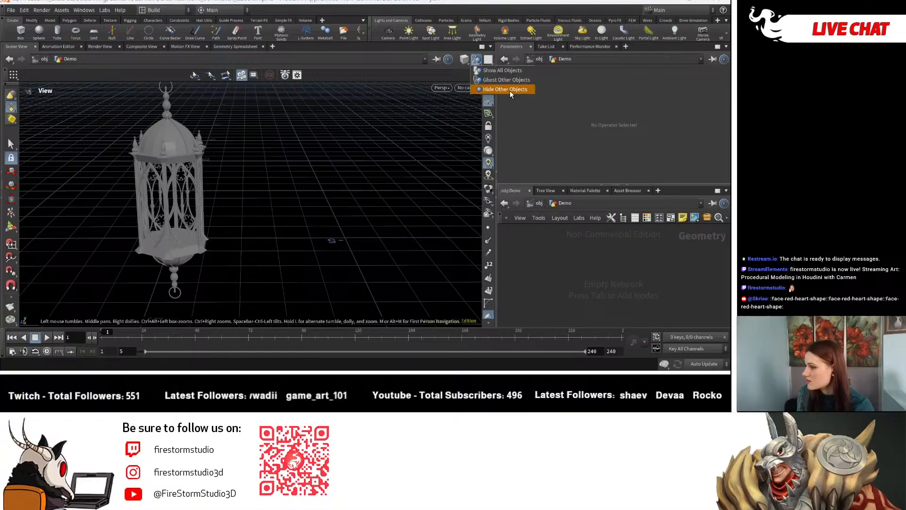
pyautogui.click(509, 90)
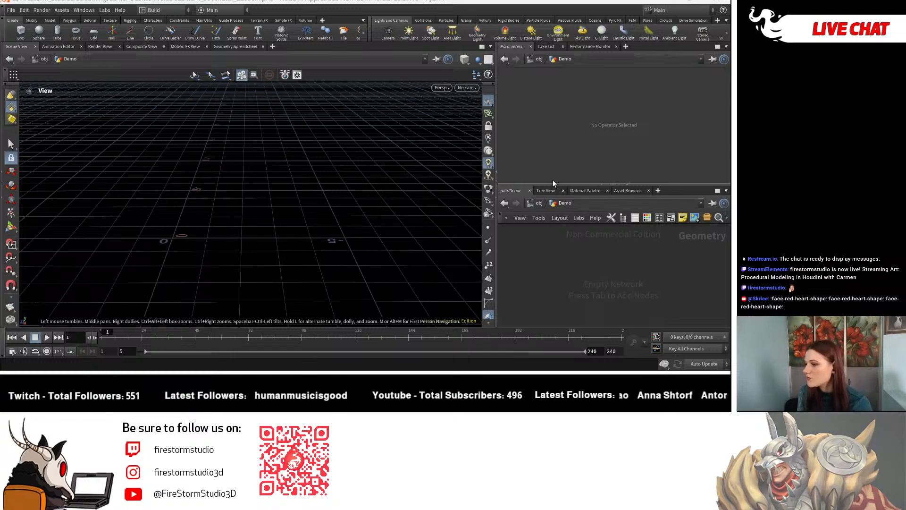
pyautogui.click(537, 203)
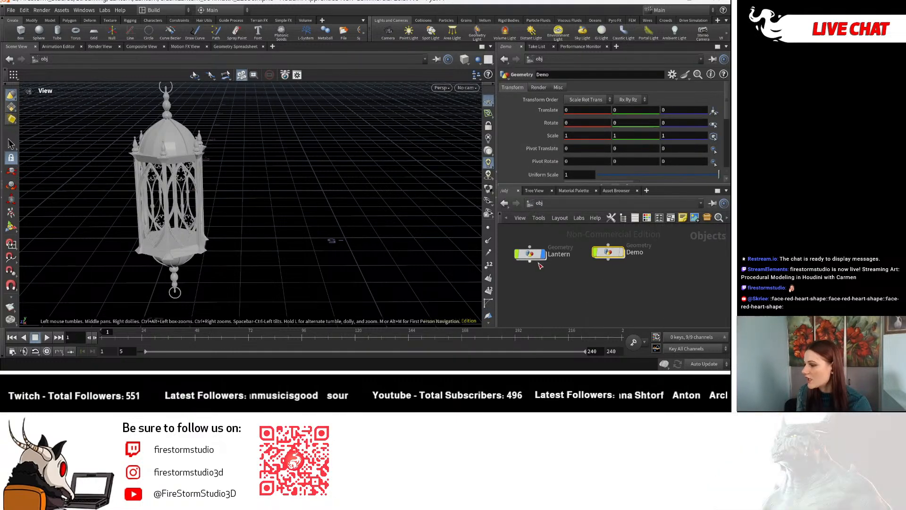
pyautogui.doubleClick(624, 253)
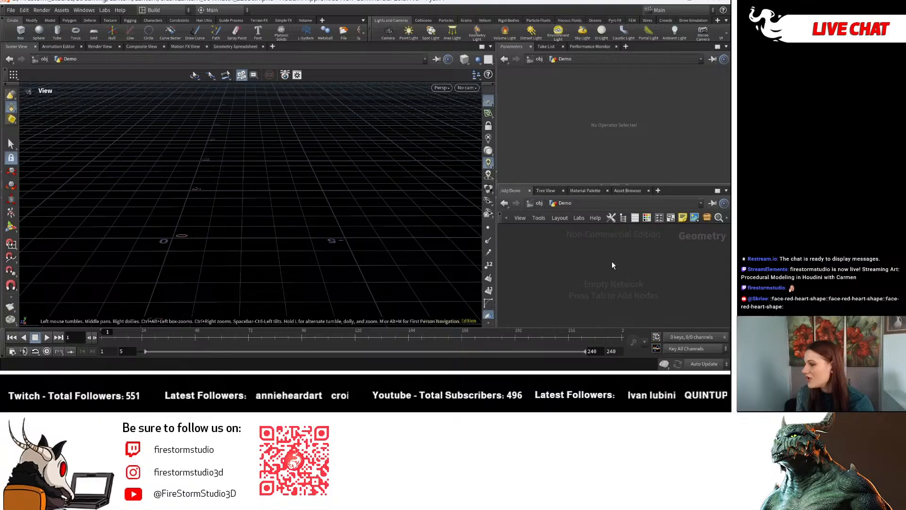
pyautogui.moveTo(137, 202); pyautogui.dragTo(169, 225)
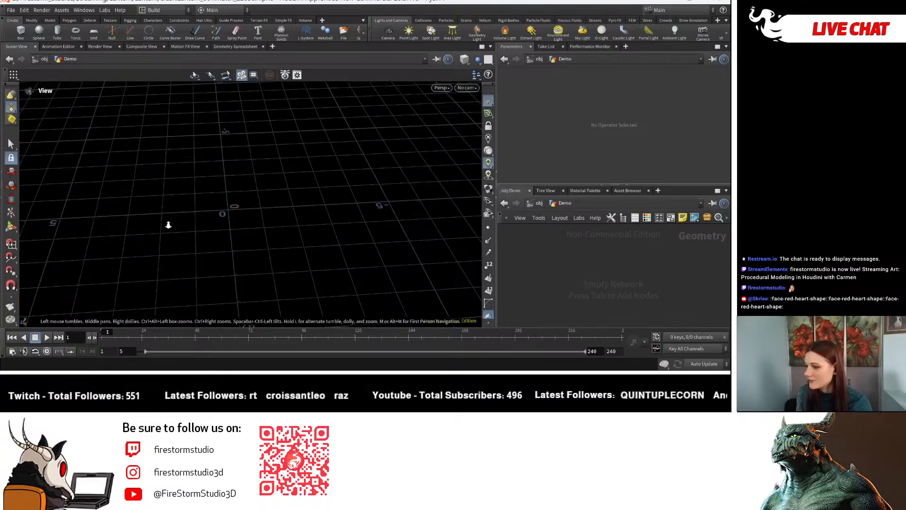
pyautogui.moveTo(169, 225); pyautogui.dragTo(306, 276, button='right')
pyautogui.moveTo(307, 276); pyautogui.dragTo(327, 287, button='middle')
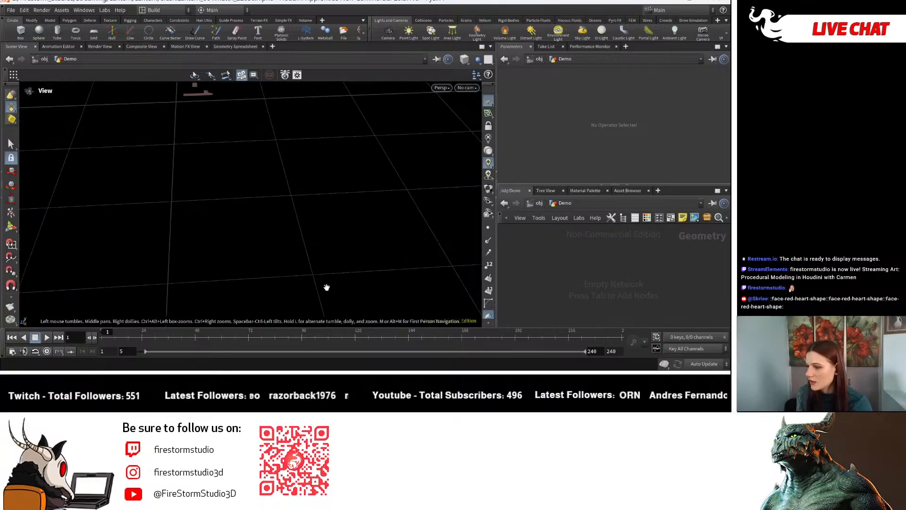
pyautogui.moveTo(327, 287); pyautogui.dragTo(236, 275, button='right')
pyautogui.moveTo(236, 274); pyautogui.dragTo(243, 223, button='middle')
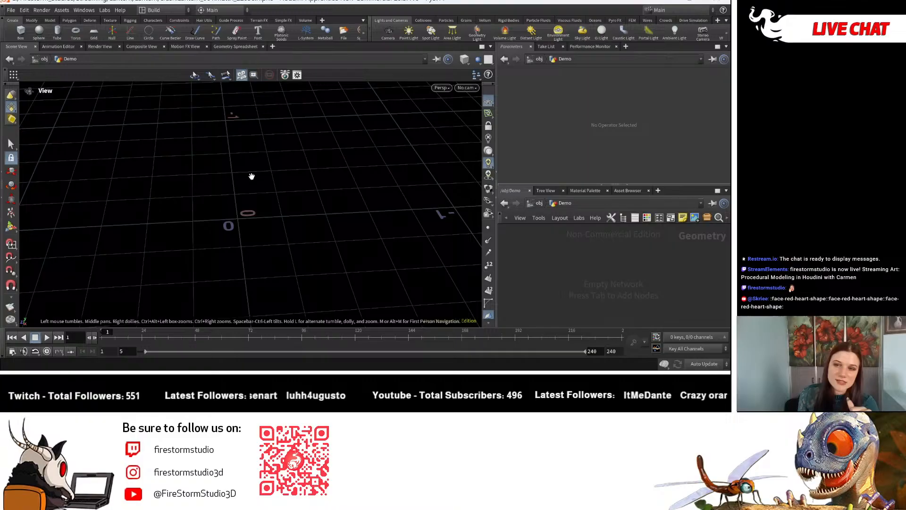
pyautogui.moveTo(252, 176); pyautogui.dragTo(276, 257, button='middle')
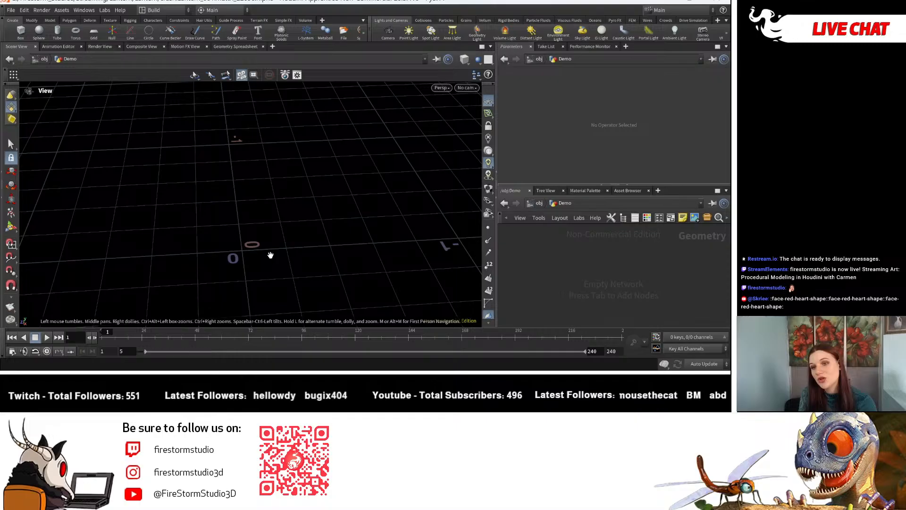
pyautogui.scroll(-2, 263, 249)
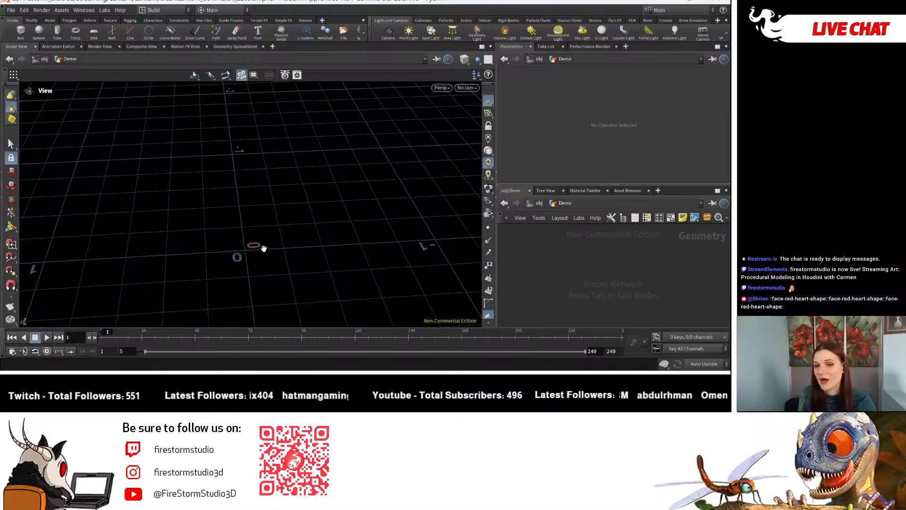
pyautogui.scroll(-2, 263, 249)
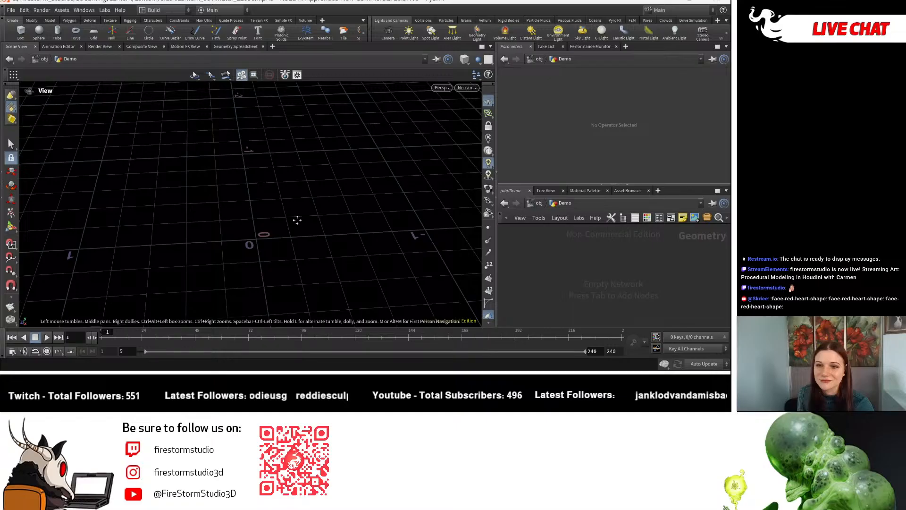
pyautogui.moveTo(296, 220); pyautogui.dragTo(249, 210, button='middle')
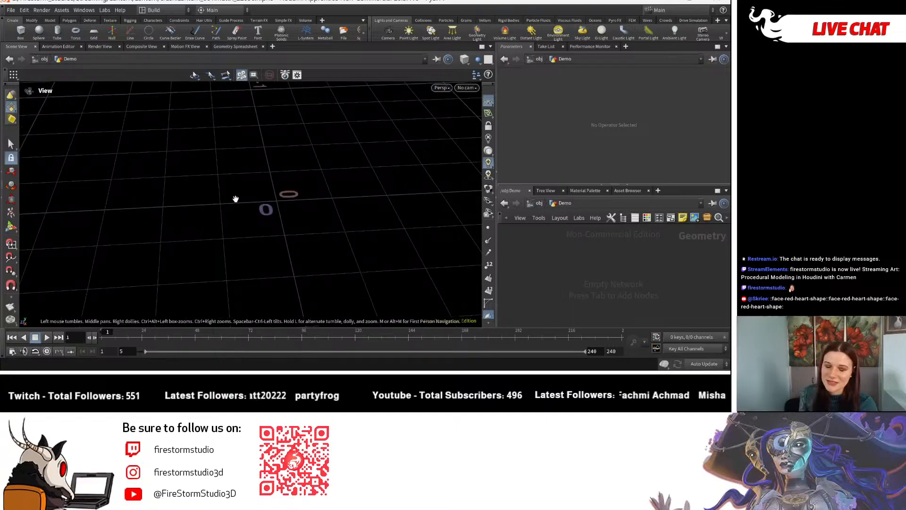
pyautogui.moveTo(235, 198); pyautogui.dragTo(247, 173, button='middle')
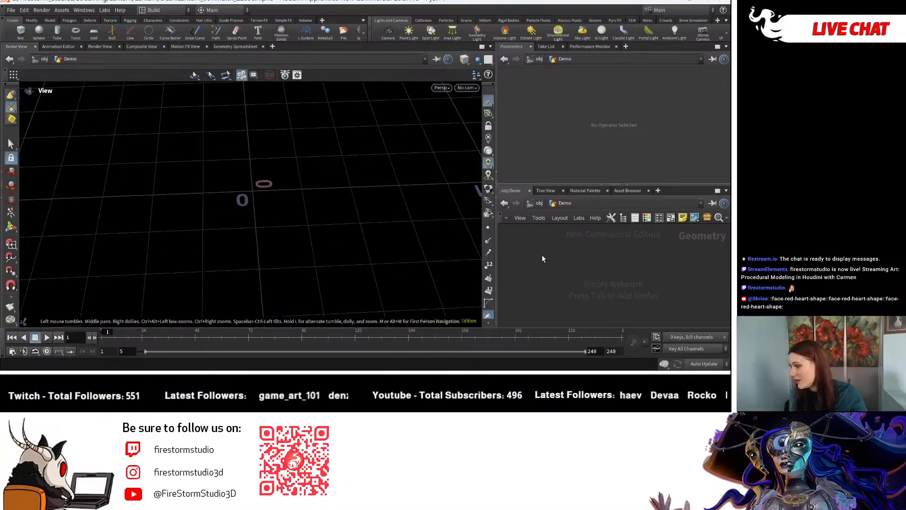
pyautogui.scroll(-2, 182, 197)
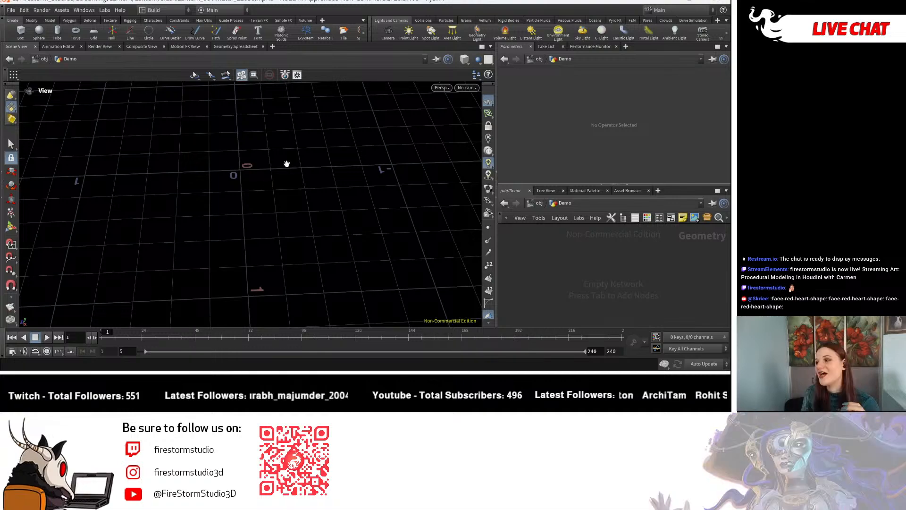
pyautogui.moveTo(286, 164); pyautogui.dragTo(288, 201, button='middle')
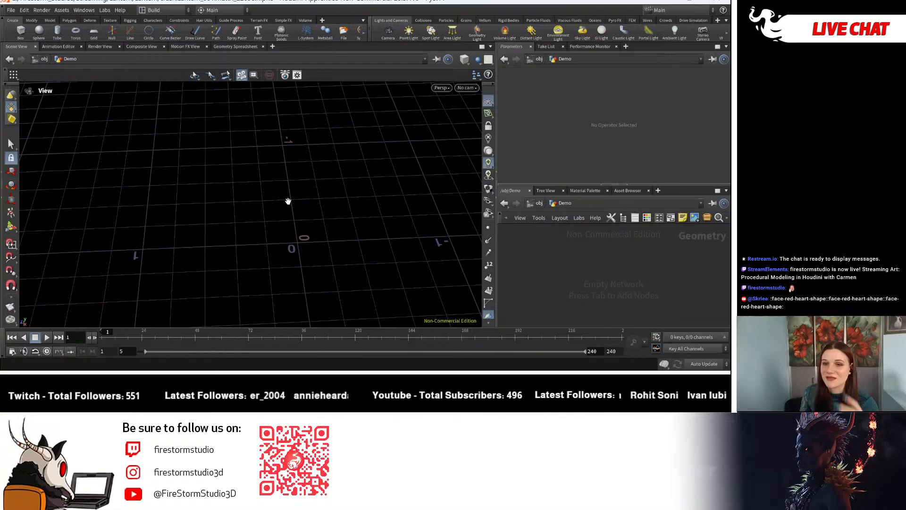
pyautogui.moveTo(301, 241); pyautogui.dragTo(281, 201, button='middle')
pyautogui.scroll(2, 282, 201)
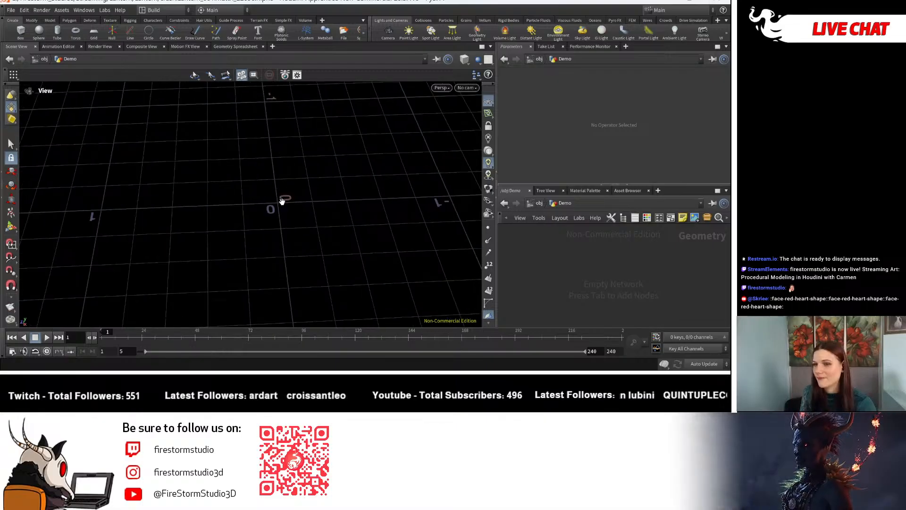
pyautogui.scroll(2, 279, 198)
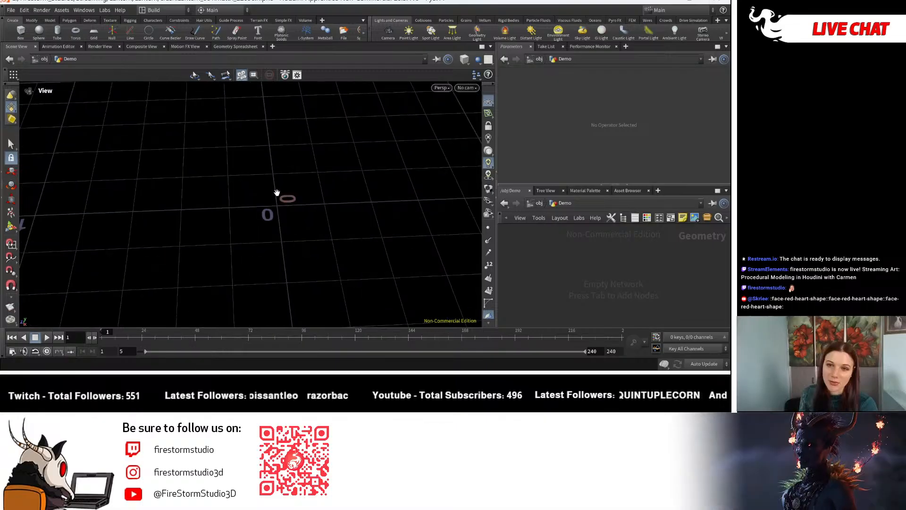
pyautogui.scroll(2, 277, 192)
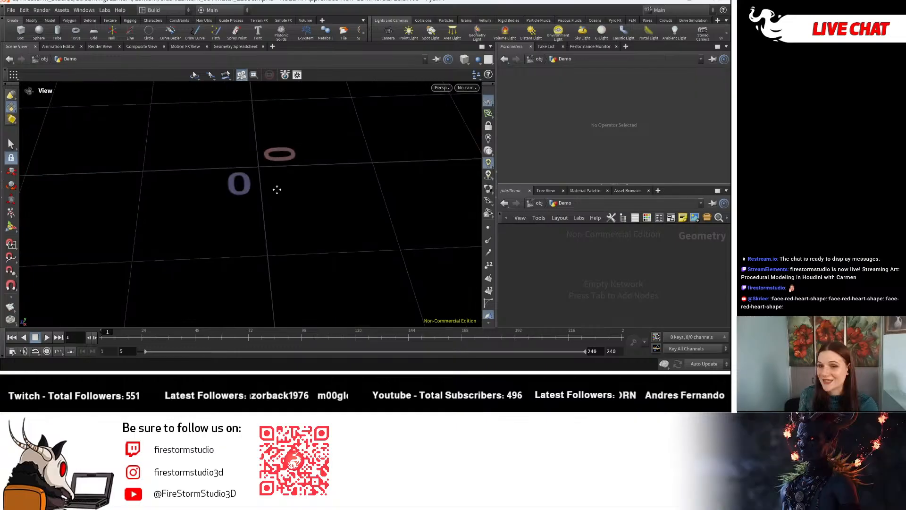
pyautogui.scroll(-2, 277, 190)
pyautogui.moveTo(279, 188); pyautogui.dragTo(294, 218, button='middle')
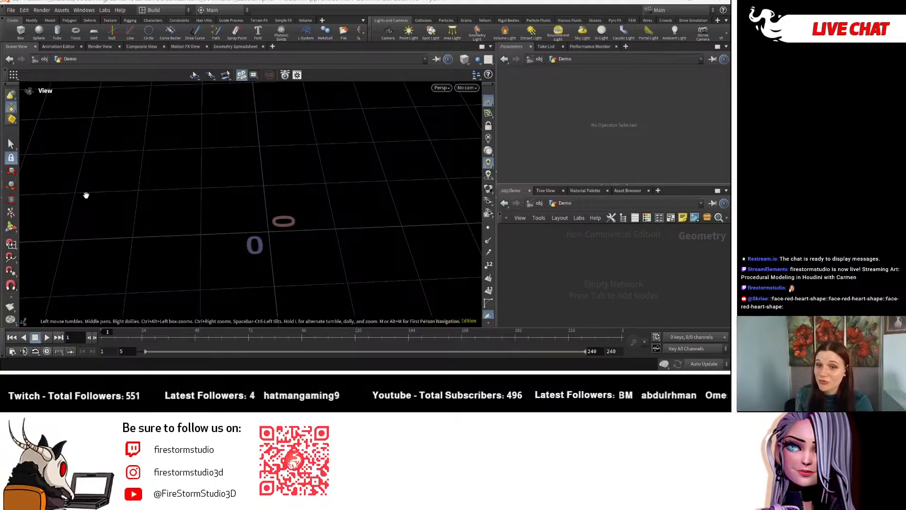
pyautogui.scroll(2, 238, 220)
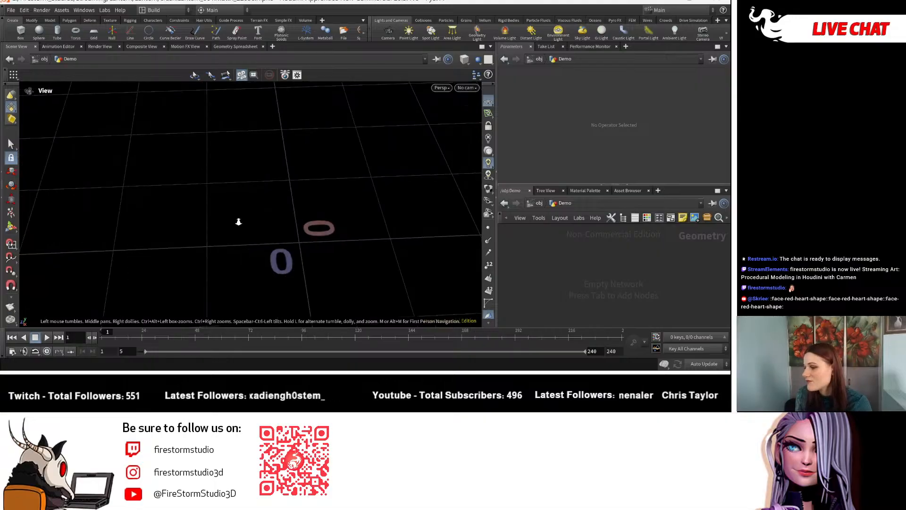
pyautogui.moveTo(239, 220); pyautogui.dragTo(196, 201, button='middle')
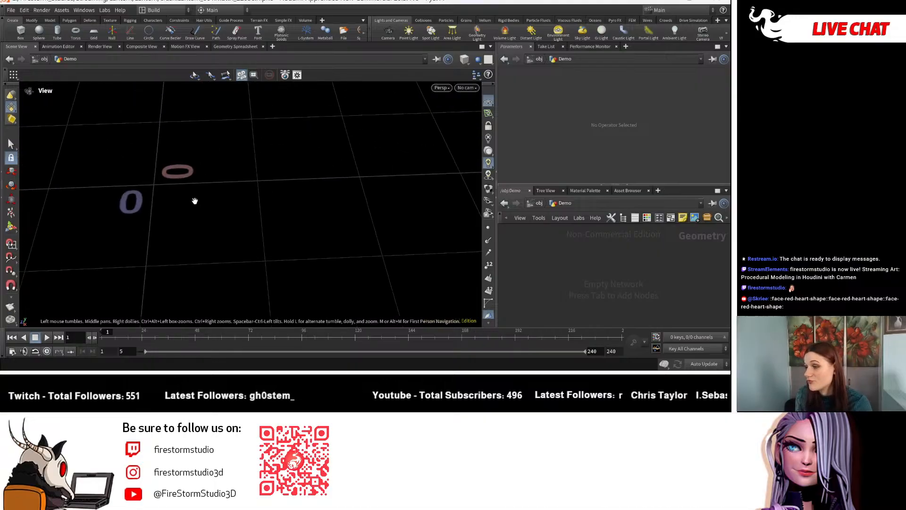
pyautogui.scroll(-3, 255, 217)
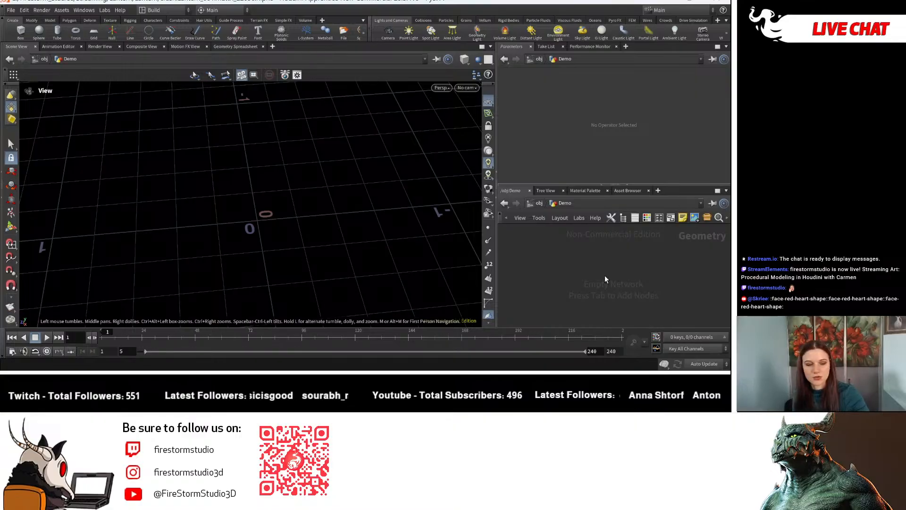
# Add a Cube node to the empty Demo network.
pyautogui.press('Tab')
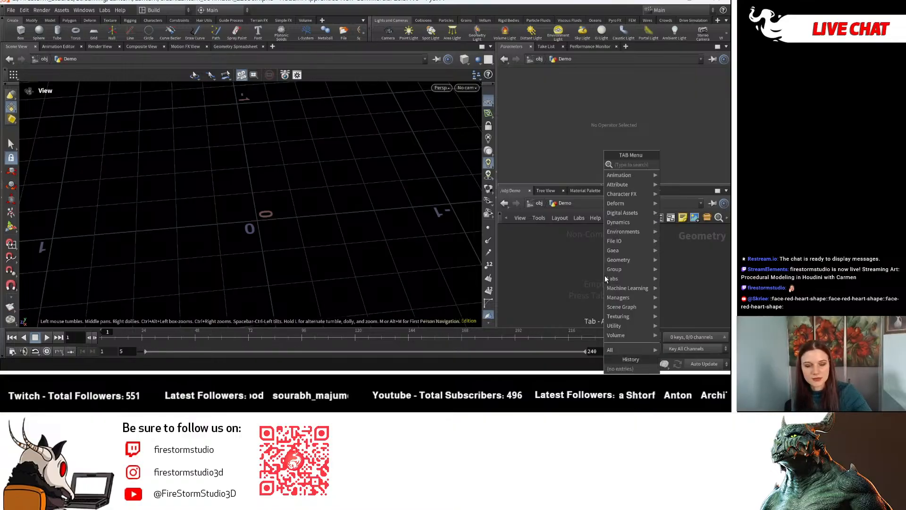
pyautogui.write('cube')
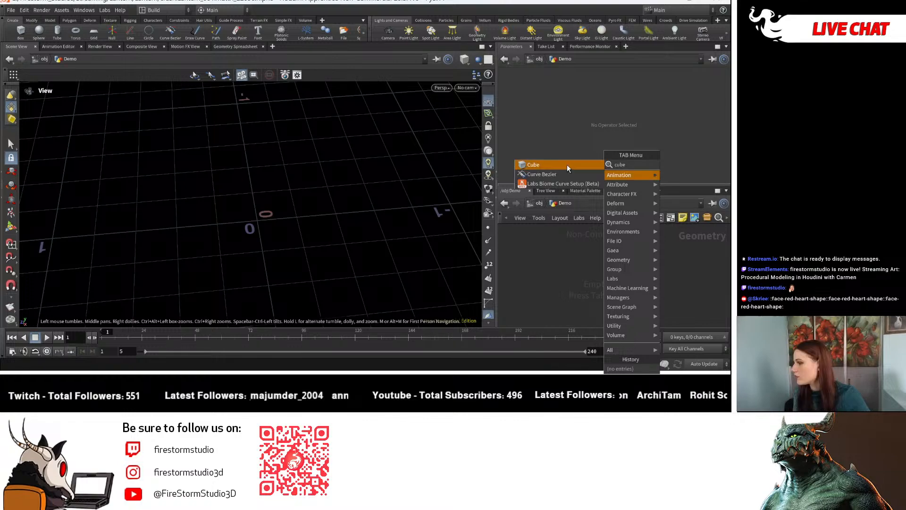
pyautogui.click(567, 165)
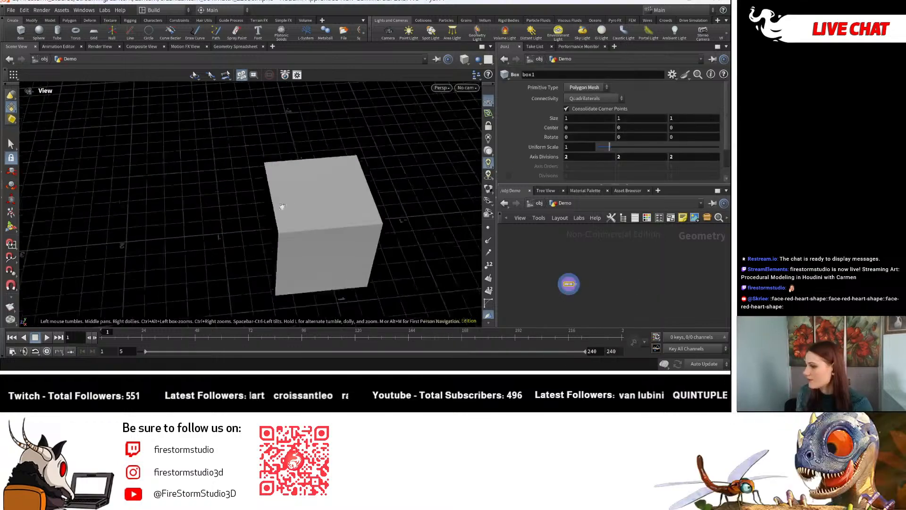
pyautogui.moveTo(281, 206); pyautogui.dragTo(300, 192)
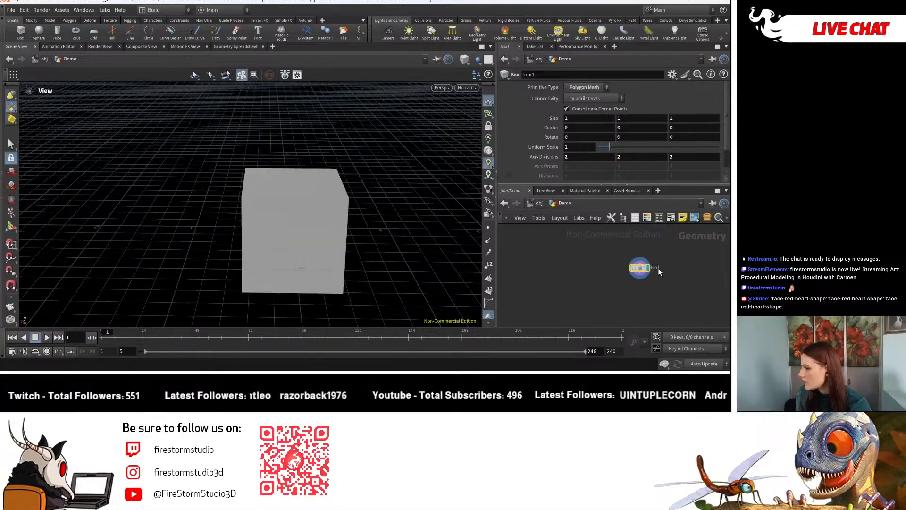
# Add a PolyExtrude node below the box, feed the box into it and display its result.
pyautogui.press('Tab')
pyautogui.write('extrud')
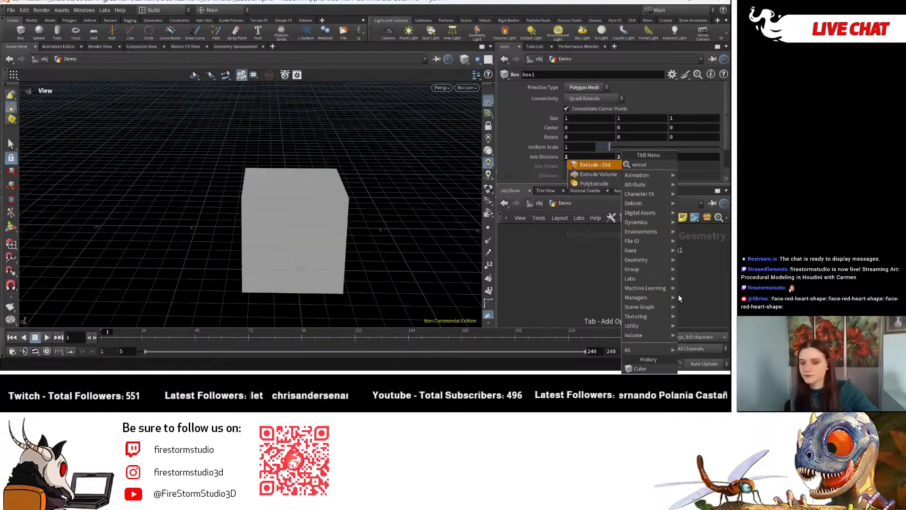
pyautogui.press('Escape')
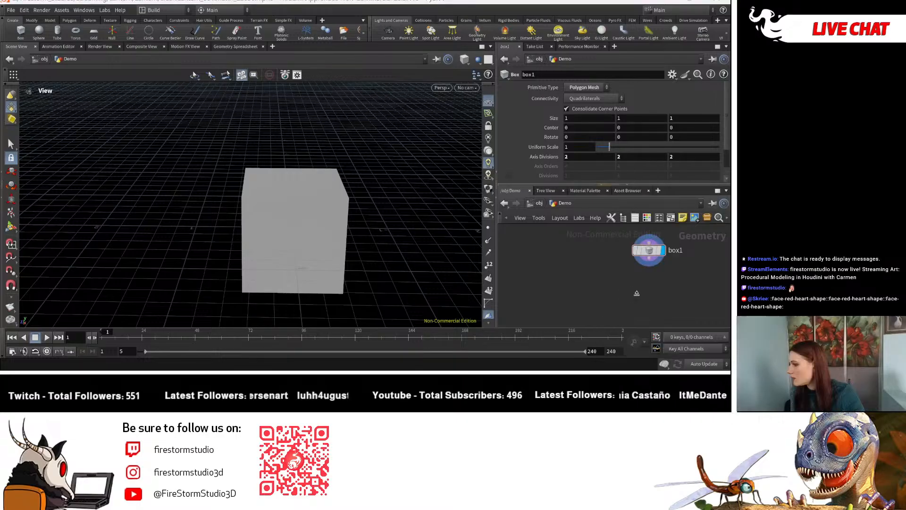
pyautogui.click(639, 293)
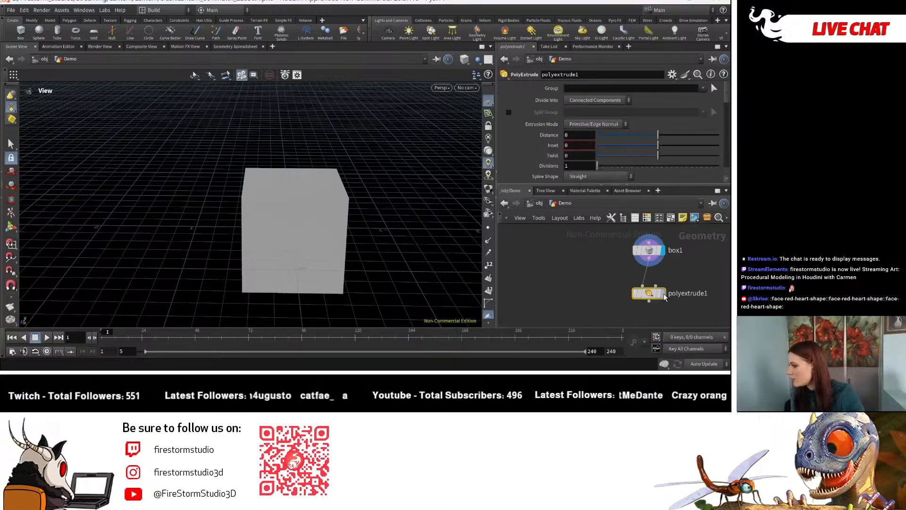
pyautogui.click(663, 294)
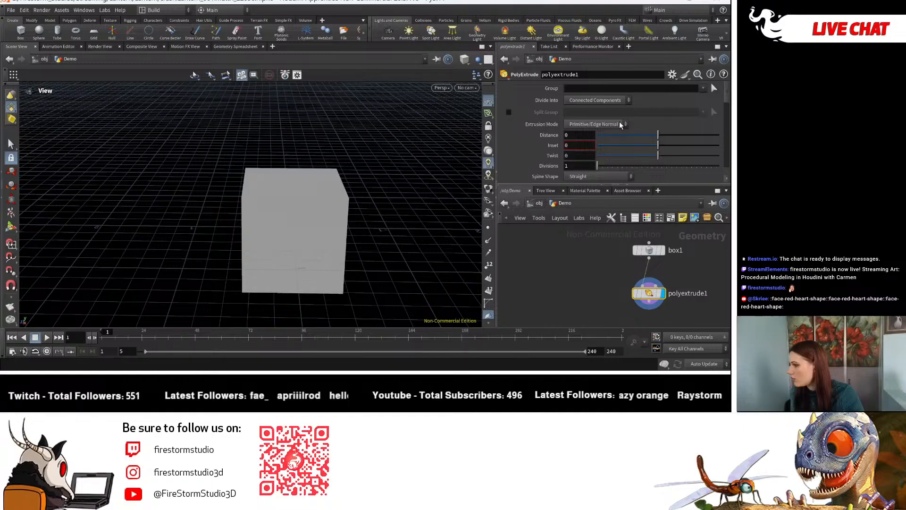
# Set the PolyExtrude node's Inset to 0.192 and look at the box from a corner.
pyautogui.scroll(-1, 621, 125)
pyautogui.moveTo(658, 124); pyautogui.dragTo(669, 124)
pyautogui.moveTo(212, 189); pyautogui.dragTo(264, 170)
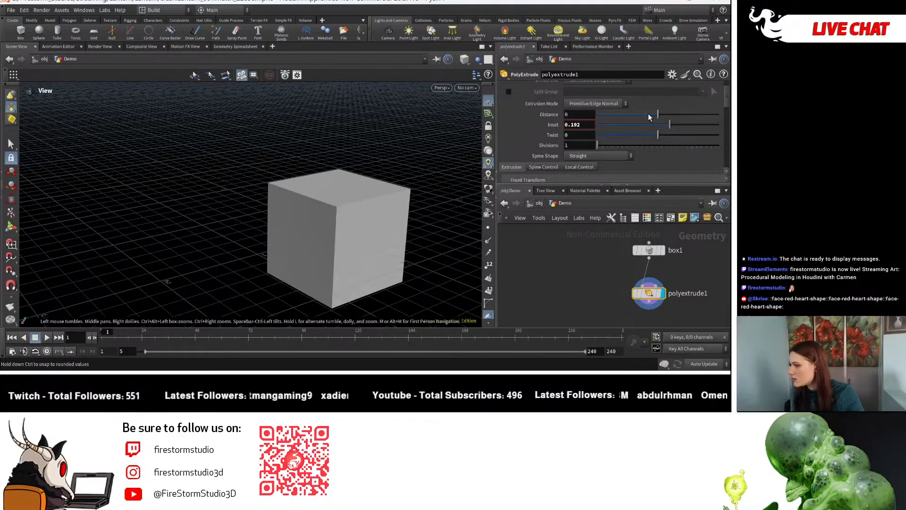
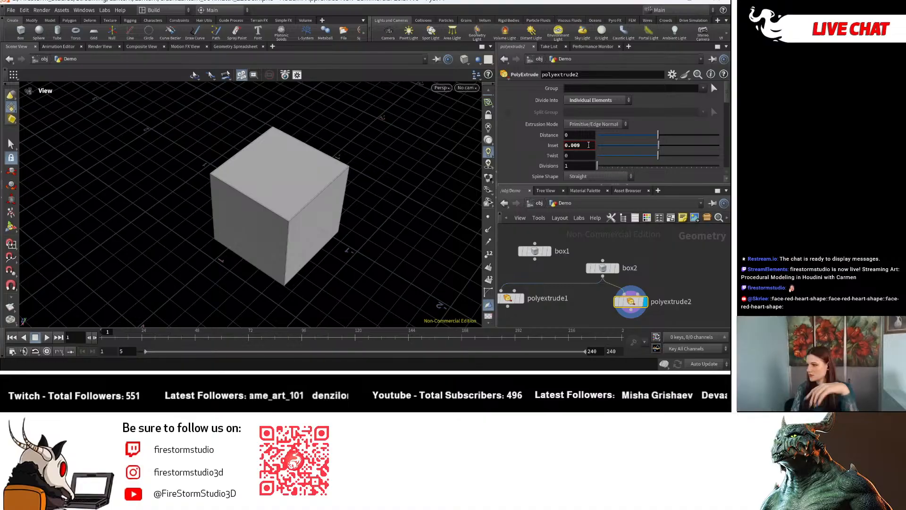
# Reset the PolyExtrude node's Inset to 0 and undo the last Distance and Divide Into changes.
pyautogui.click(588, 145)
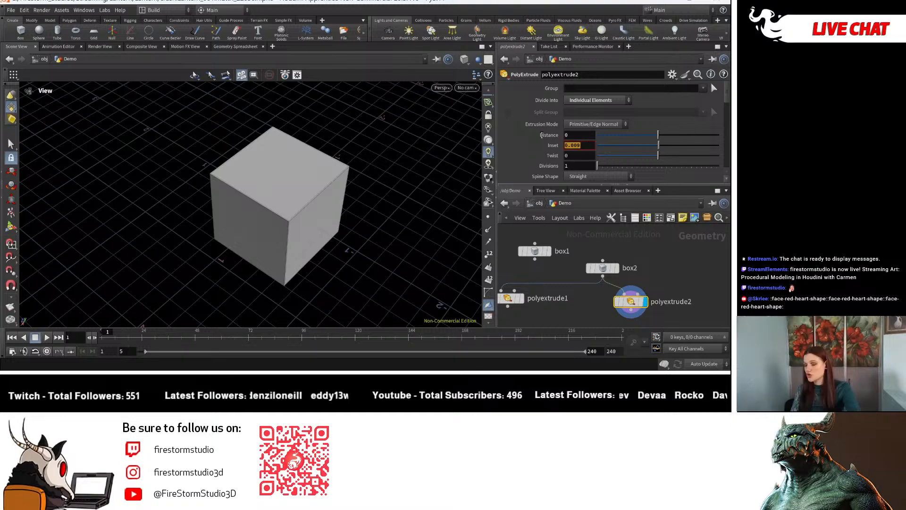
pyautogui.write('0')
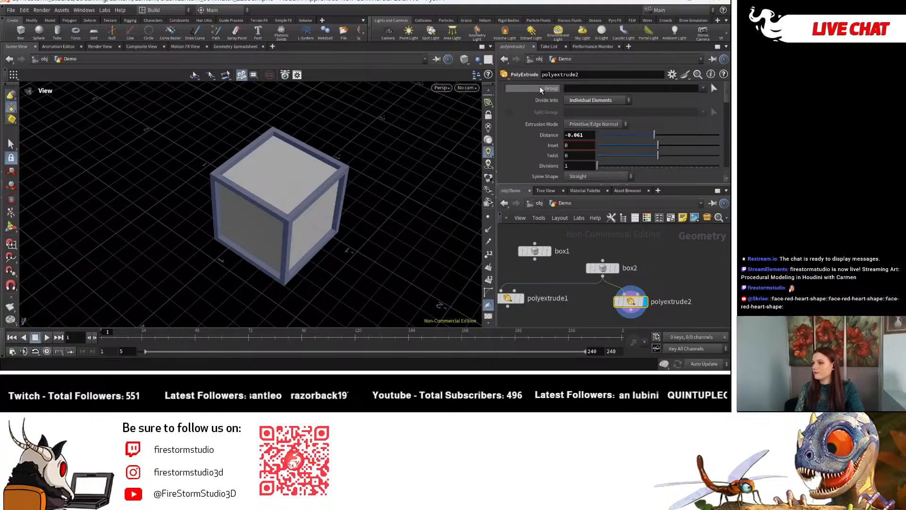
pyautogui.hotkey('ctrl', 'z')
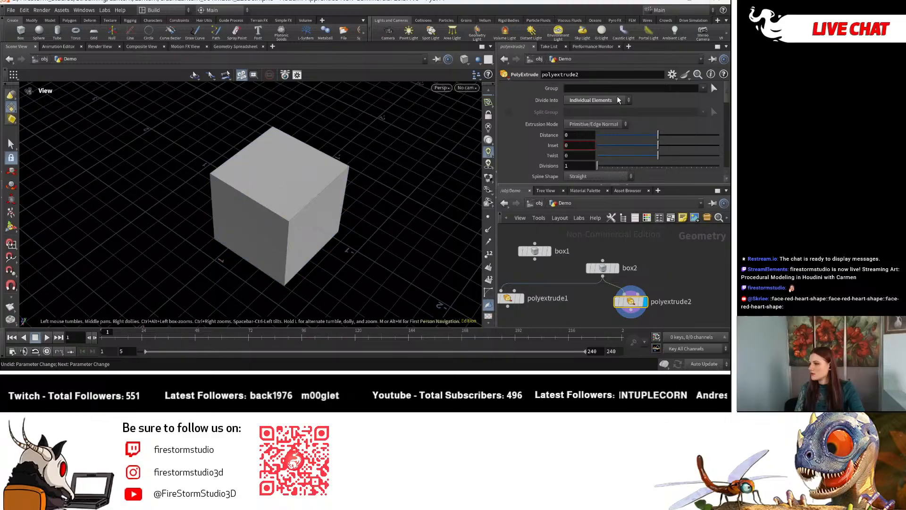
pyautogui.hotkey('ctrl', 'z')
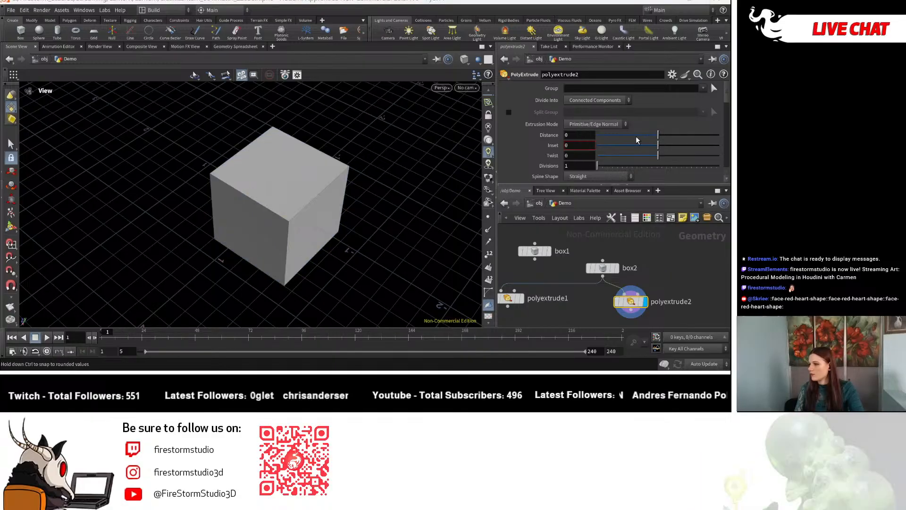
# Divide the extrusion into Individual Elements, set its Distance to 0.789 and look at the separately extruded faces.
pyautogui.moveTo(636, 136); pyautogui.dragTo(646, 156)
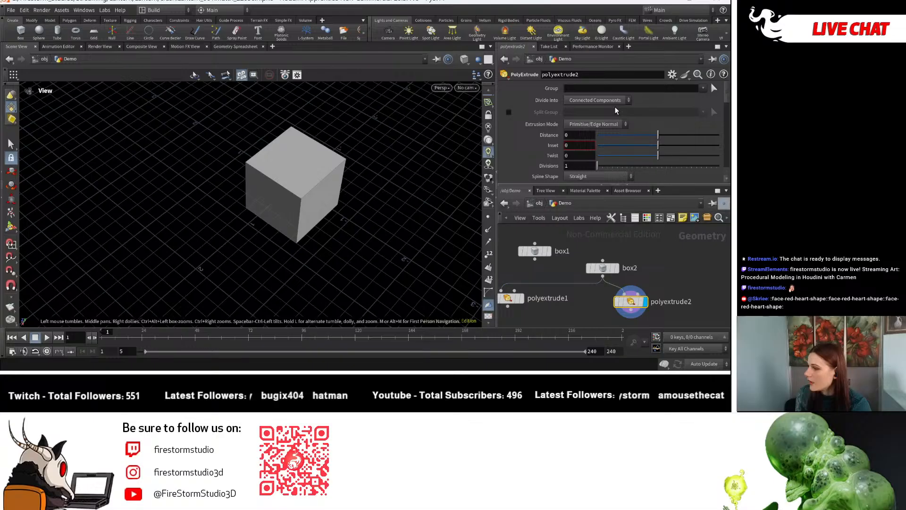
pyautogui.click(613, 100)
pyautogui.click(613, 110)
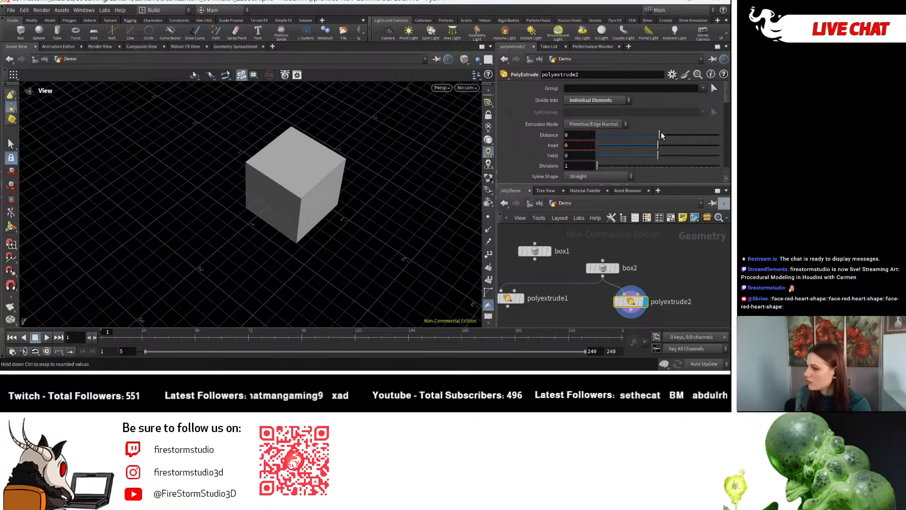
pyautogui.moveTo(660, 135); pyautogui.dragTo(664, 135)
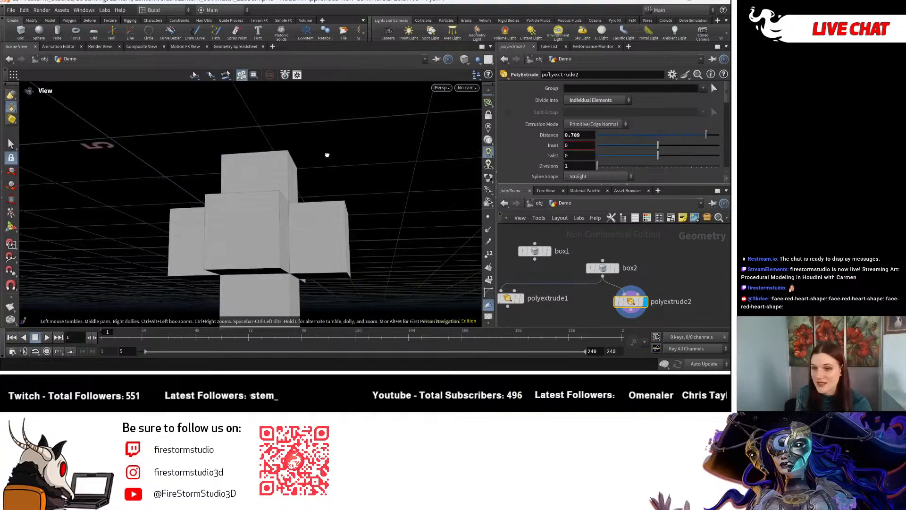
pyautogui.moveTo(327, 154); pyautogui.dragTo(212, 189)
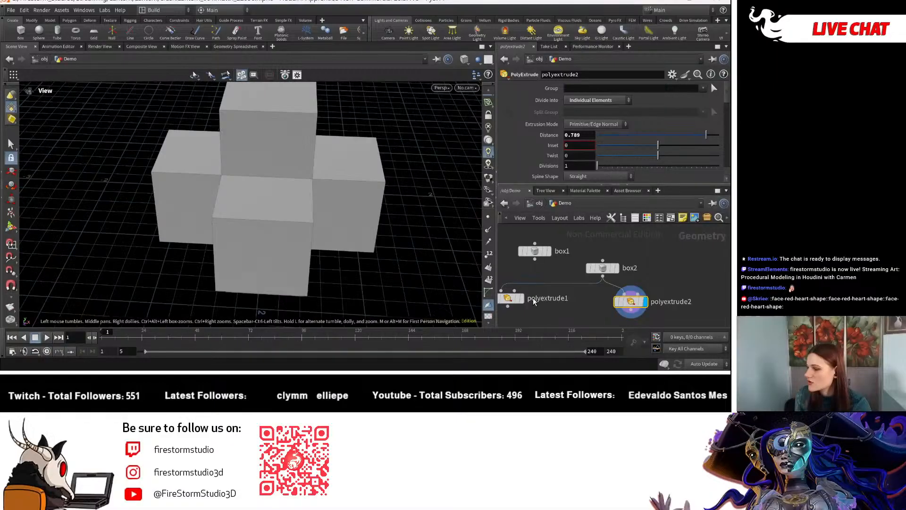
# Delete the unused polyextrude1 node from the Demo network.
pyautogui.click(505, 302)
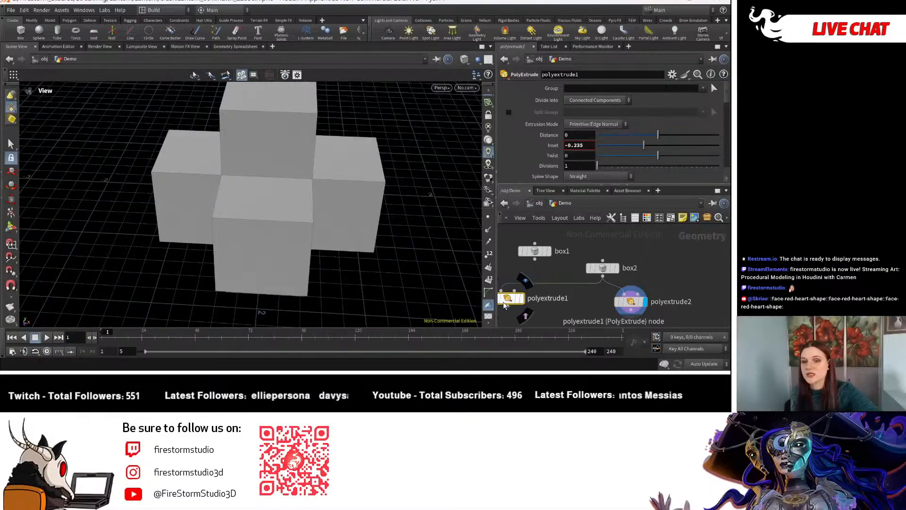
pyautogui.press('Delete')
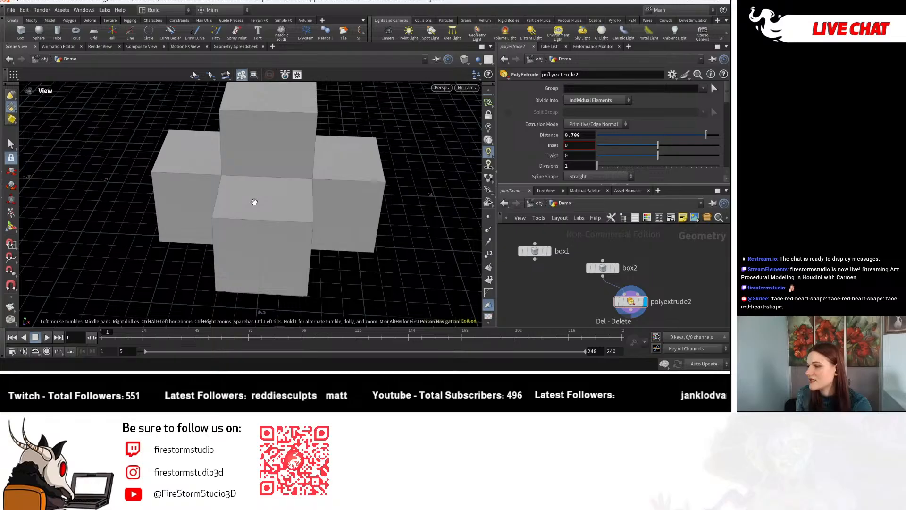
pyautogui.moveTo(254, 201); pyautogui.dragTo(283, 198)
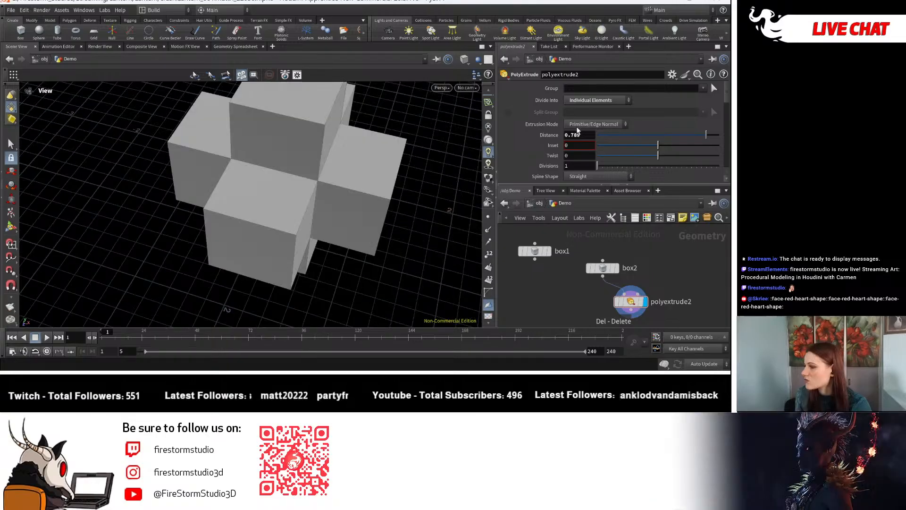
# Set polyextrude2's Distance to 0 and its Inset to 0.235.
pyautogui.click(577, 134)
pyautogui.write('0')
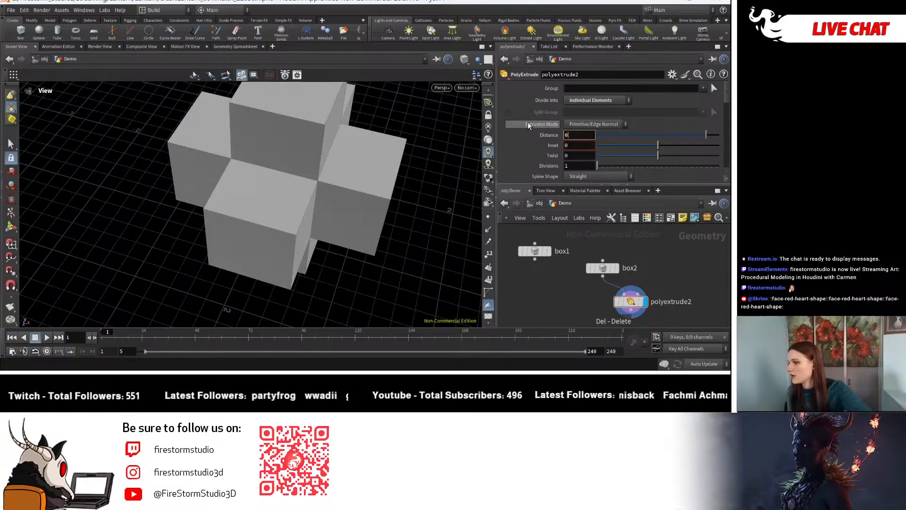
pyautogui.press('Return')
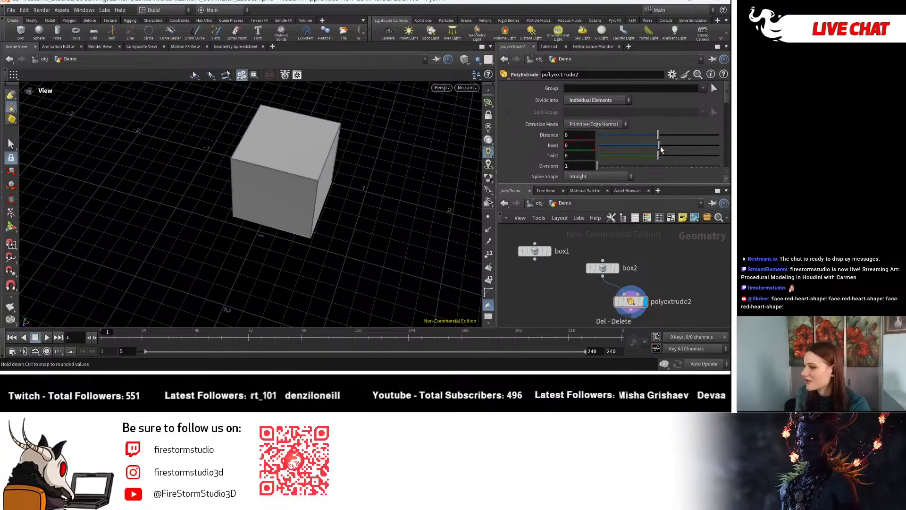
pyautogui.moveTo(659, 145); pyautogui.dragTo(672, 144)
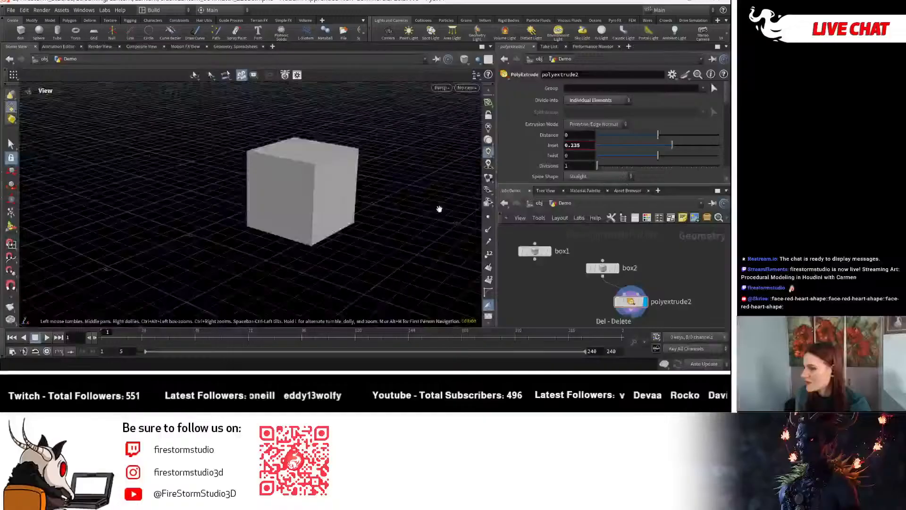
pyautogui.moveTo(439, 209); pyautogui.dragTo(408, 194, button='middle')
# Enable the Front Group output on polyextrude2 and line the node up directly beneath box2.
pyautogui.scroll(-5, 570, 104)
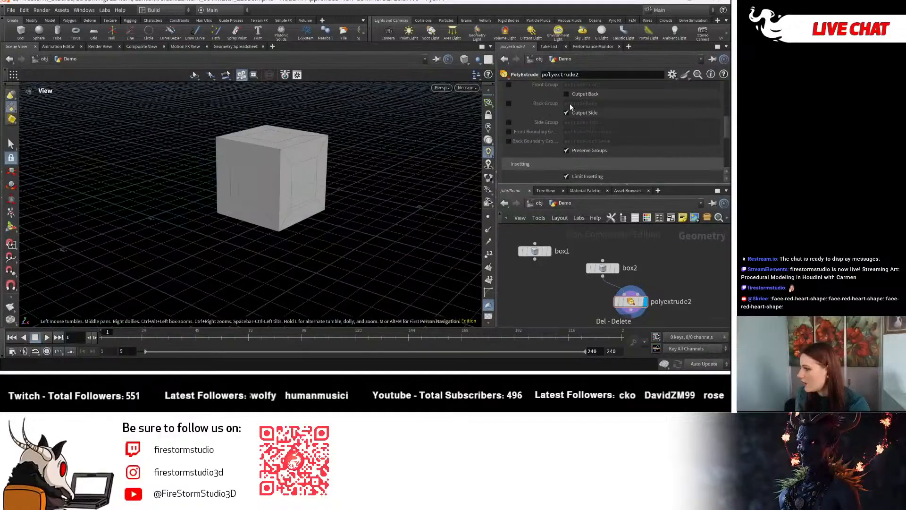
pyautogui.scroll(2, 570, 103)
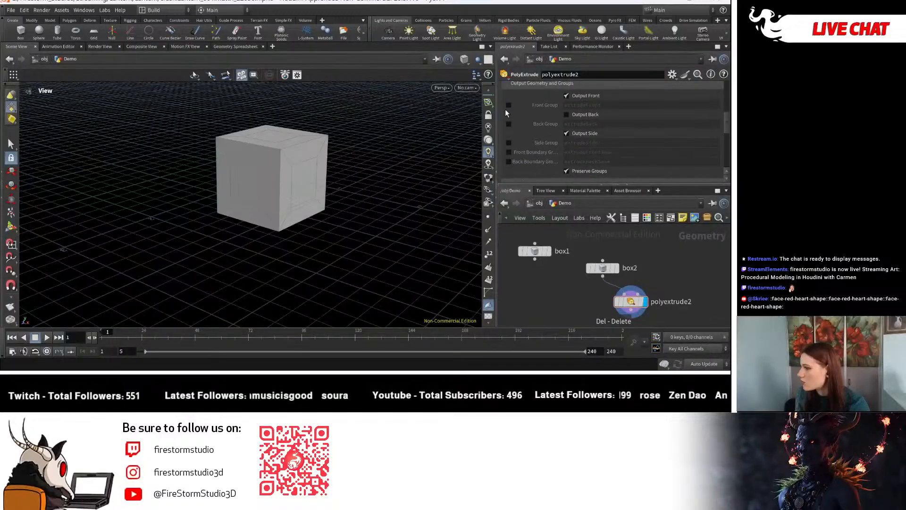
pyautogui.click(508, 107)
pyautogui.moveTo(637, 308); pyautogui.dragTo(620, 283, button='middle')
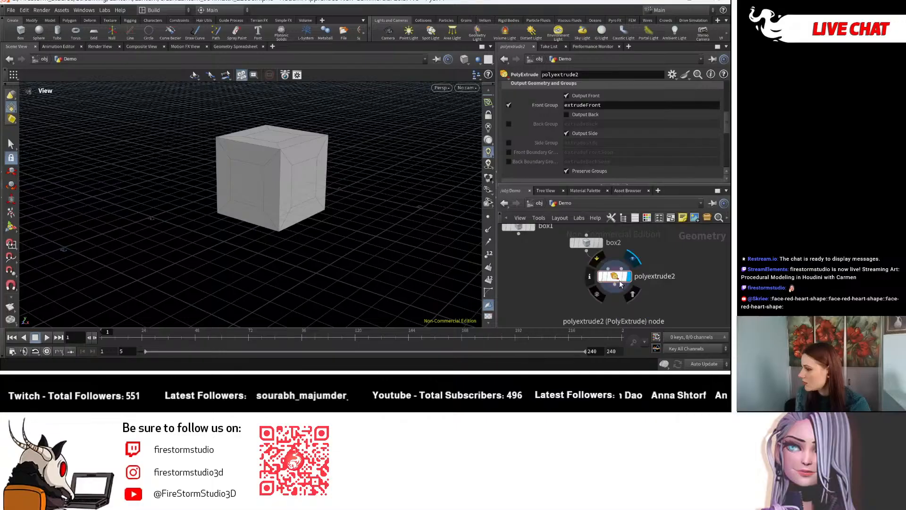
pyautogui.moveTo(621, 283); pyautogui.dragTo(592, 281)
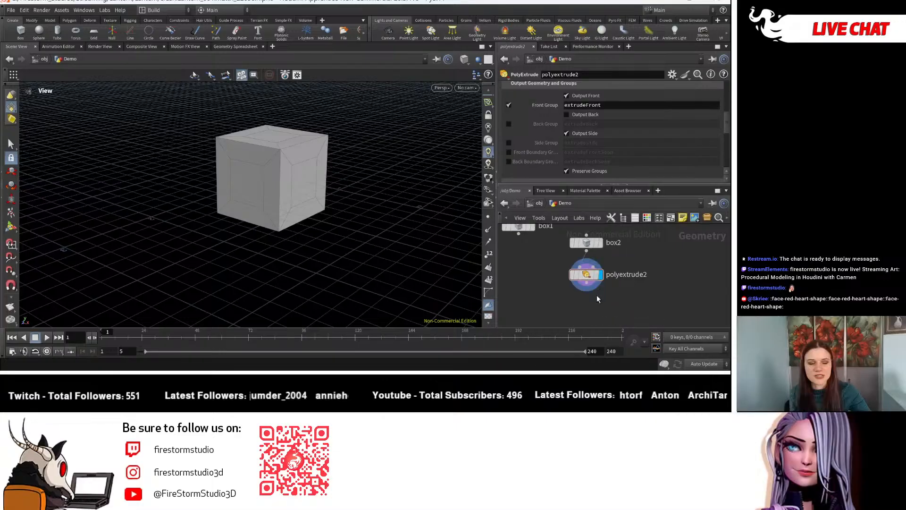
# Add another PolyExtrude node below polyextrude2, feed polyextrude2 into it and display its result.
pyautogui.press('Tab')
pyautogui.write('ex')
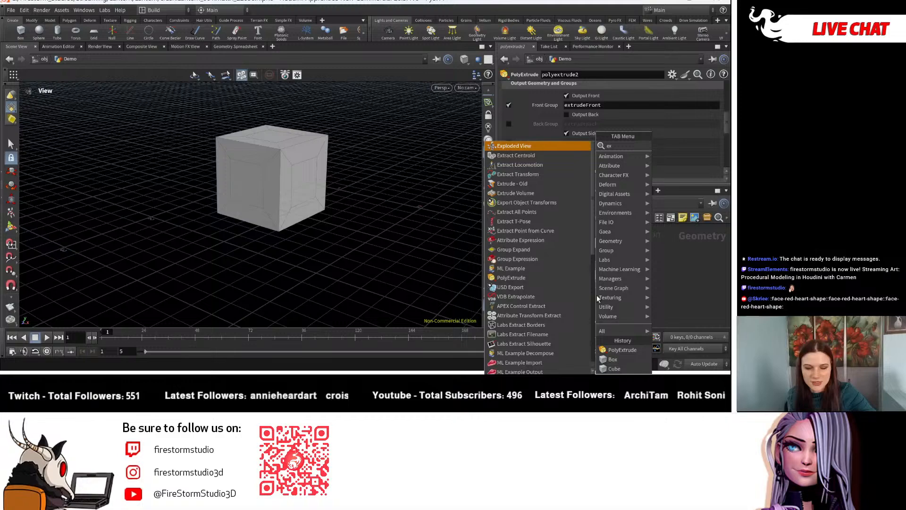
pyautogui.write('trude')
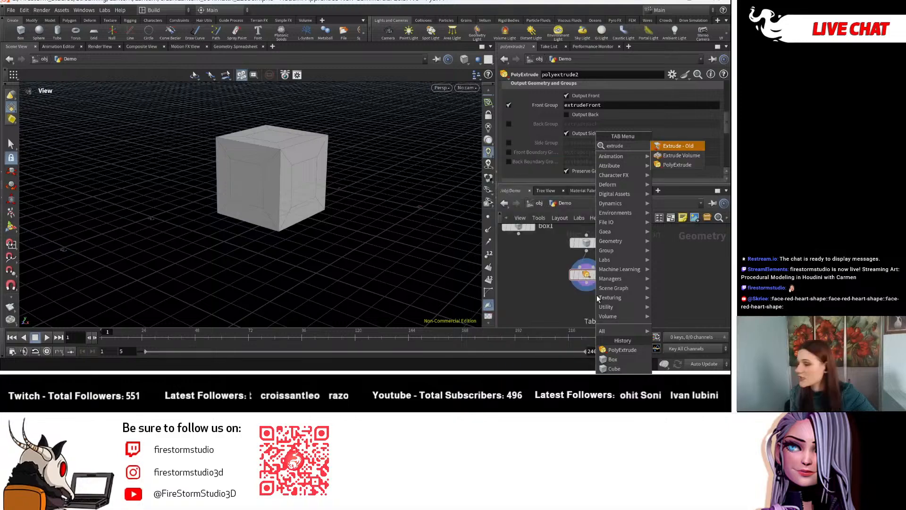
pyautogui.press('Down')
pyautogui.press('Down')
pyautogui.press('Return')
pyautogui.press('Return')
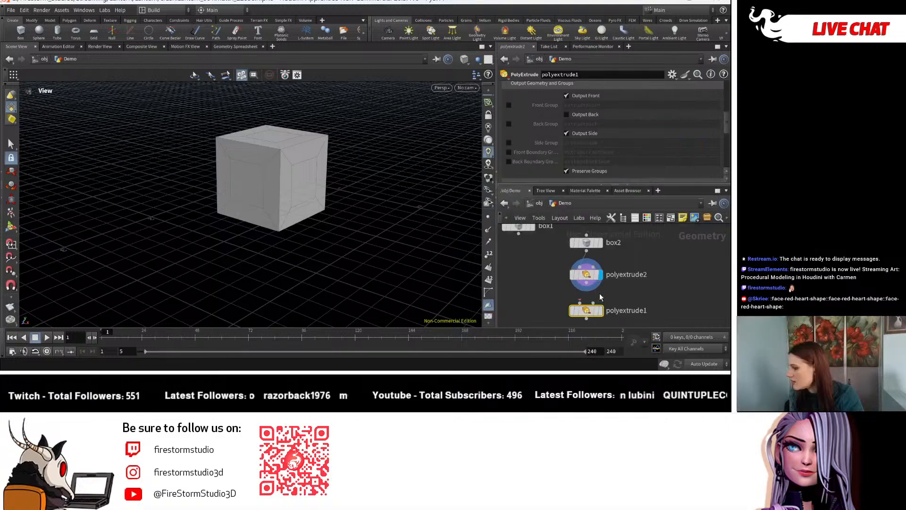
# Limit the new PolyExtrude node to the extrudeFront group and set its Distance to -0.178.
pyautogui.scroll(1, 659, 145)
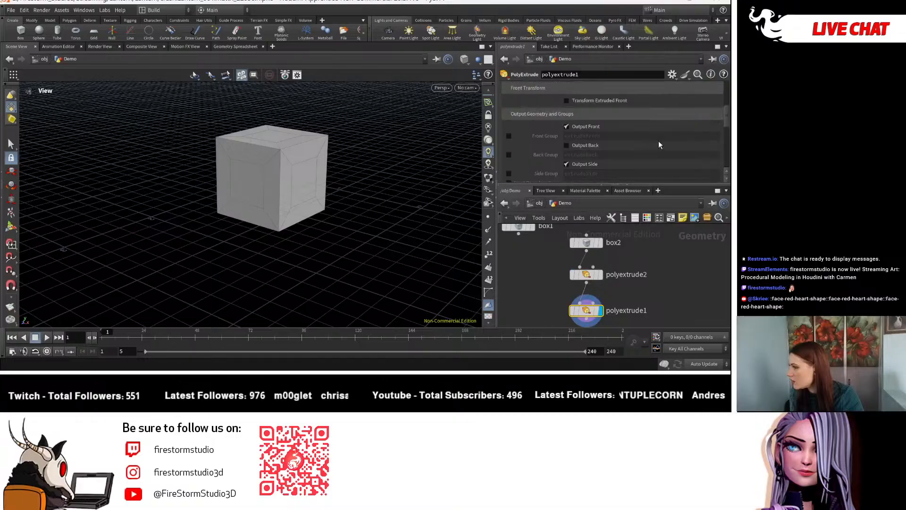
pyautogui.scroll(5, 659, 145)
pyautogui.click(703, 88)
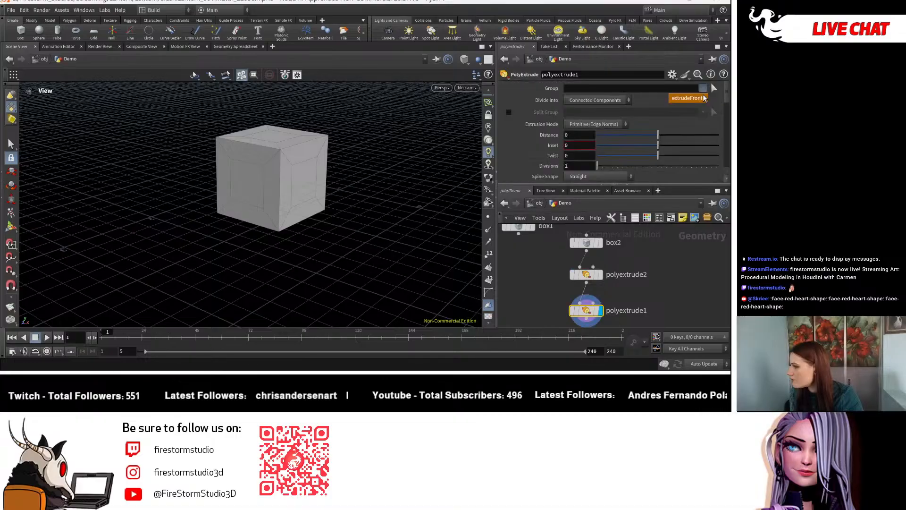
pyautogui.click(687, 98)
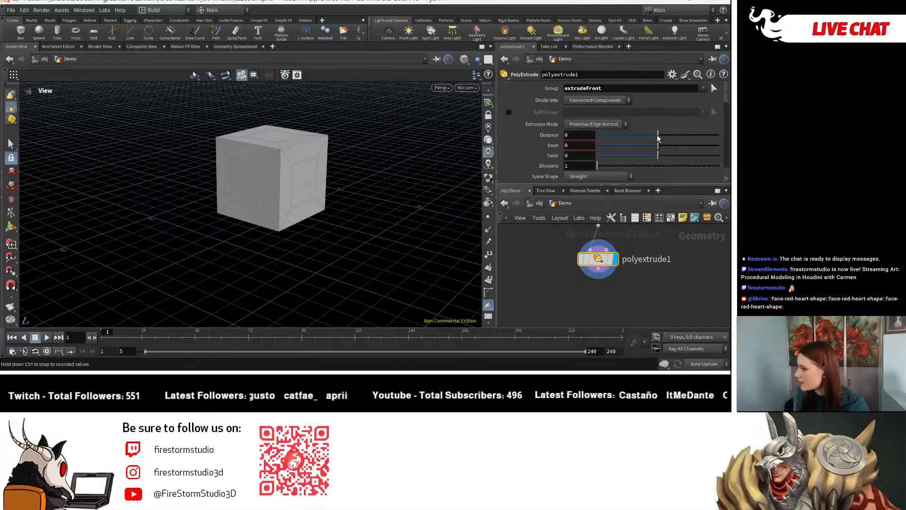
pyautogui.moveTo(659, 135); pyautogui.dragTo(643, 136)
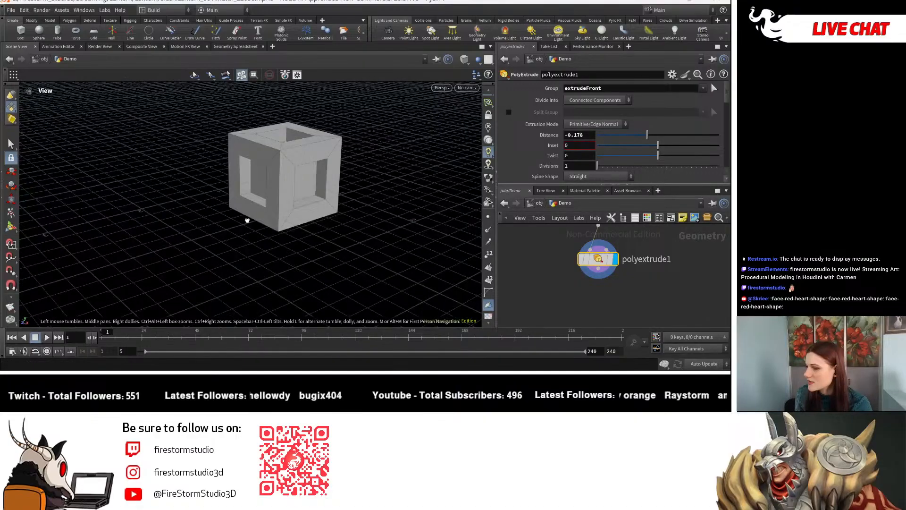
# Examine the recessed faces and the frame of the box up close and from several angles.
pyautogui.scroll(5, 236, 212)
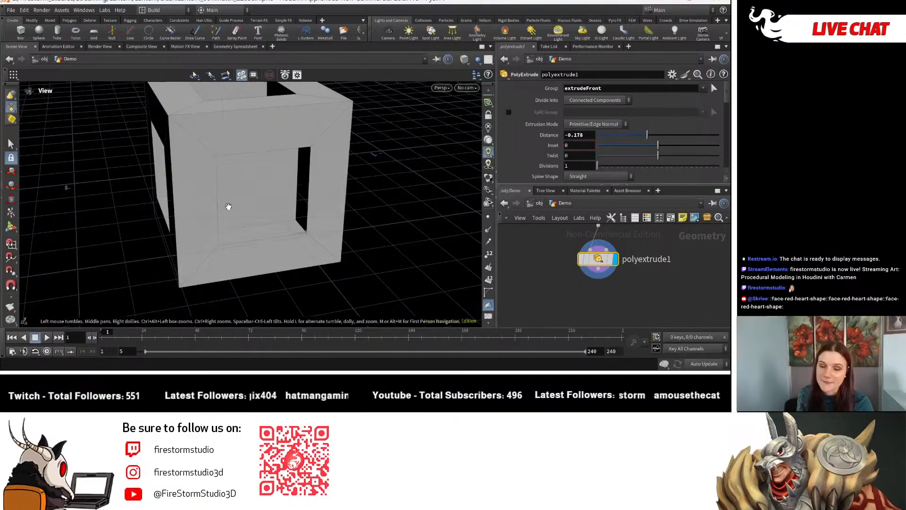
pyautogui.moveTo(229, 207); pyautogui.dragTo(157, 200)
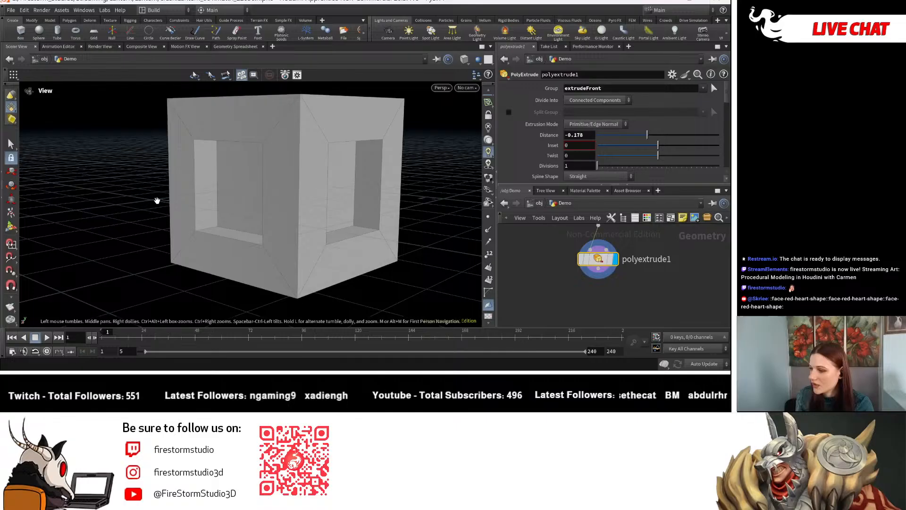
pyautogui.moveTo(199, 214); pyautogui.dragTo(259, 233, button='right')
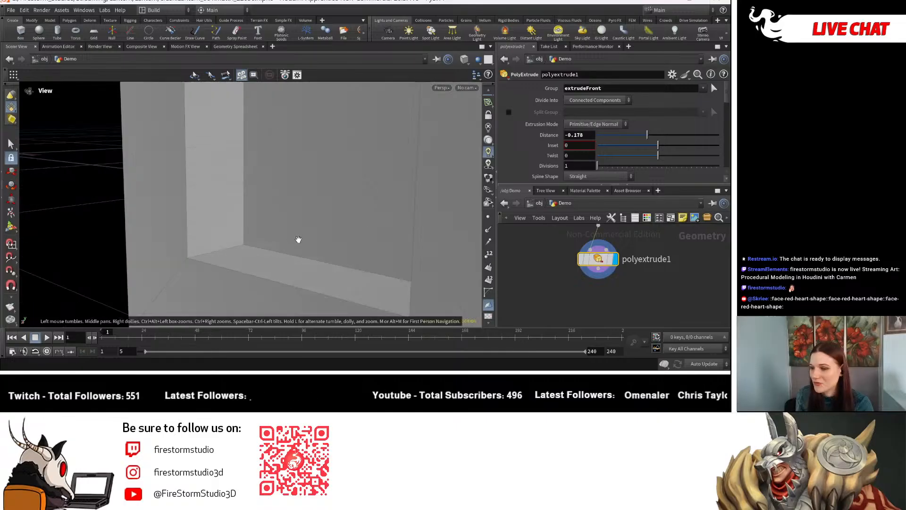
pyautogui.moveTo(298, 239); pyautogui.dragTo(204, 237)
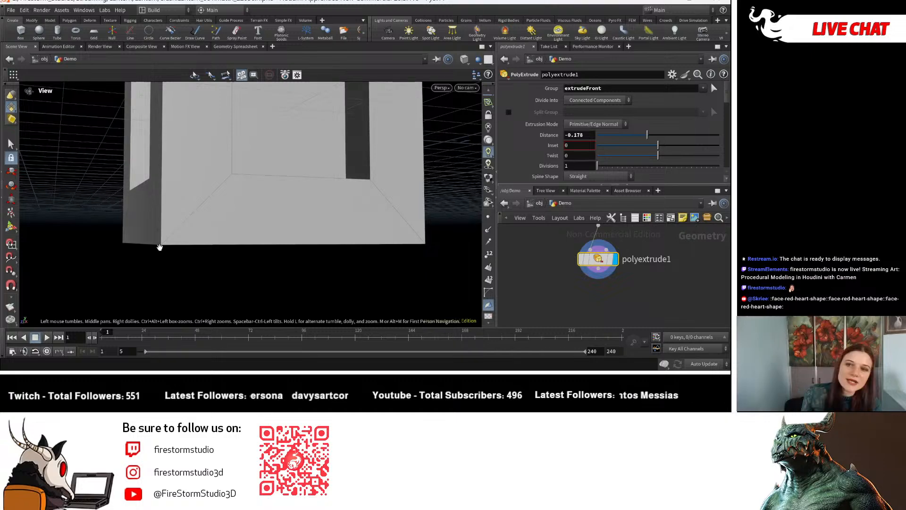
pyautogui.moveTo(159, 246); pyautogui.dragTo(301, 174)
pyautogui.scroll(-5, 217, 207)
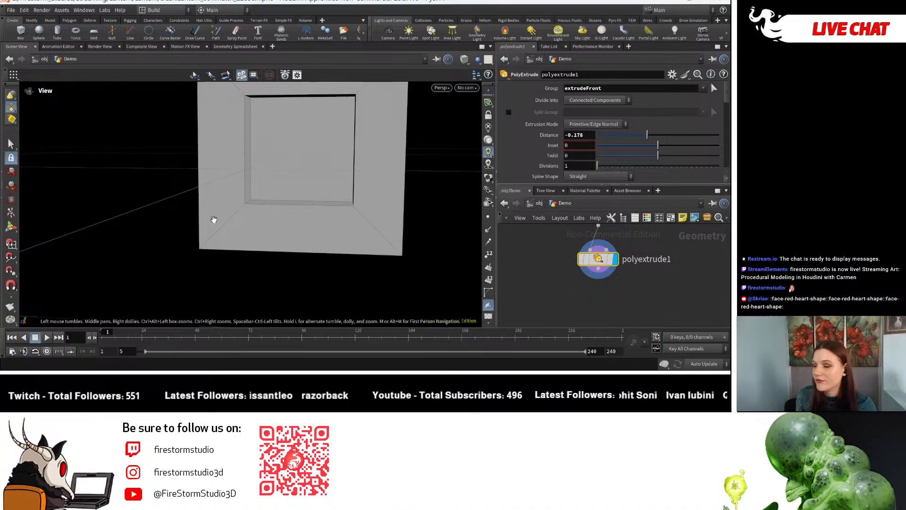
pyautogui.press('h')
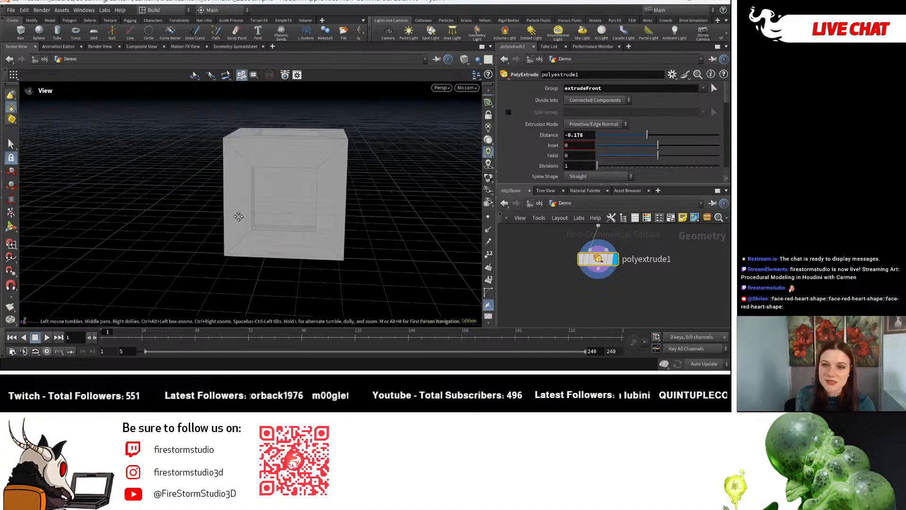
pyautogui.scroll(5, 307, 199)
pyautogui.moveTo(308, 200); pyautogui.dragTo(303, 260, button='middle')
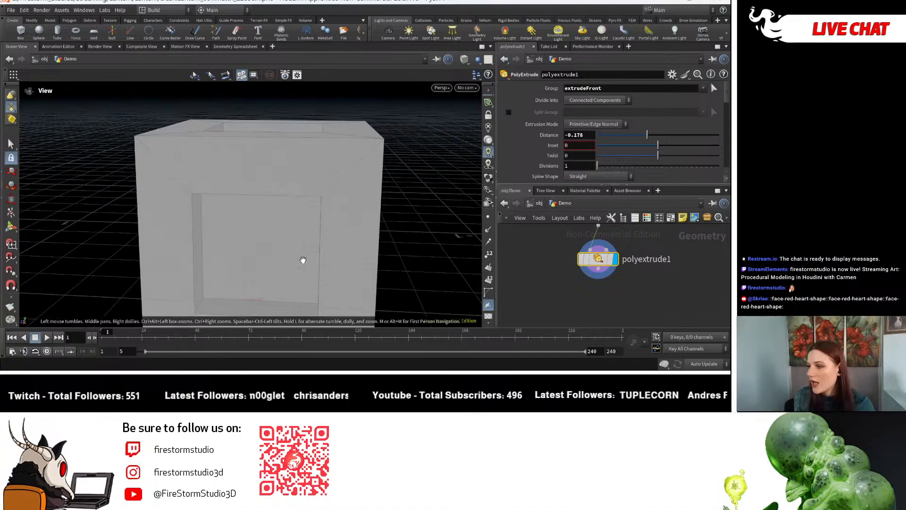
pyautogui.moveTo(303, 260); pyautogui.dragTo(295, 228)
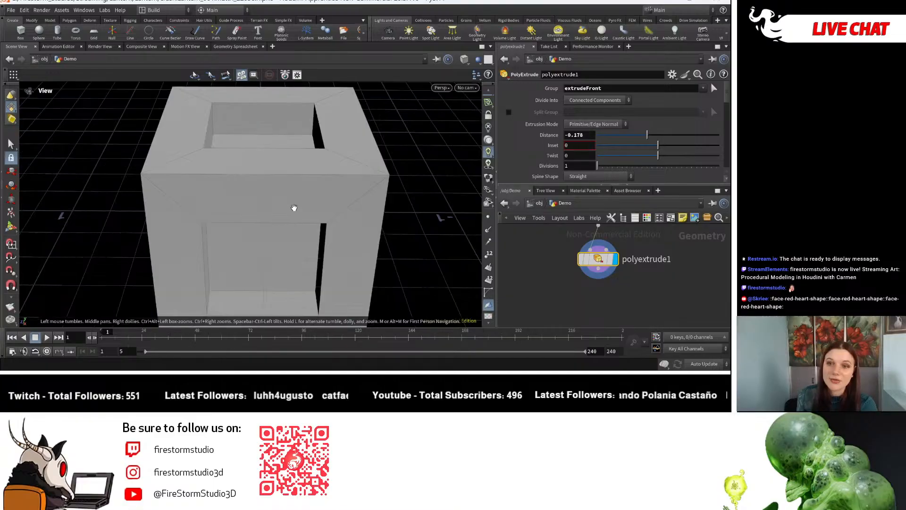
pyautogui.moveTo(294, 208); pyautogui.dragTo(332, 213)
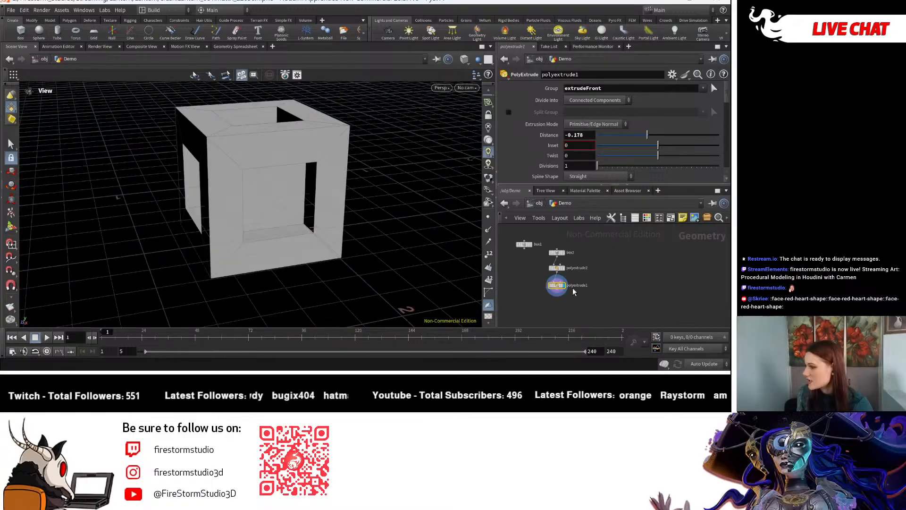
# Delete both PolyExtrude nodes beneath box2.
pyautogui.scroll(3, 573, 287)
pyautogui.moveTo(646, 244); pyautogui.dragTo(554, 336)
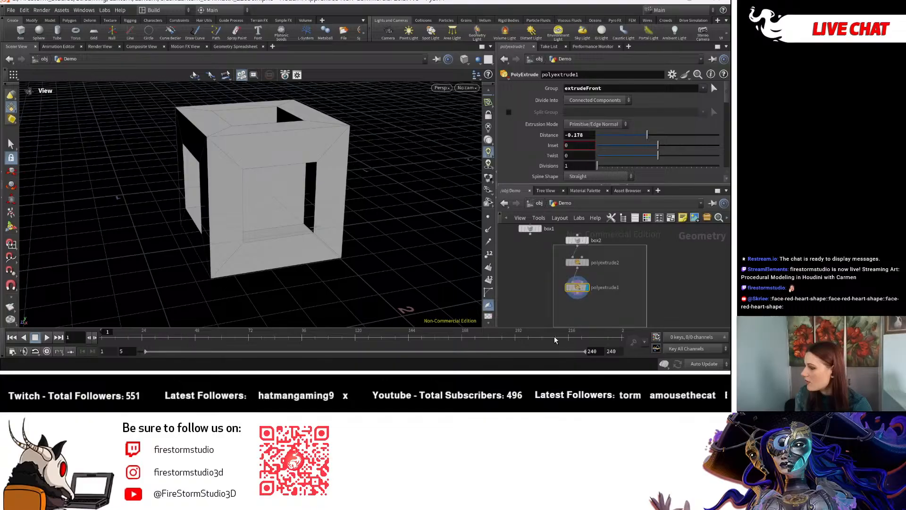
pyautogui.press('Delete')
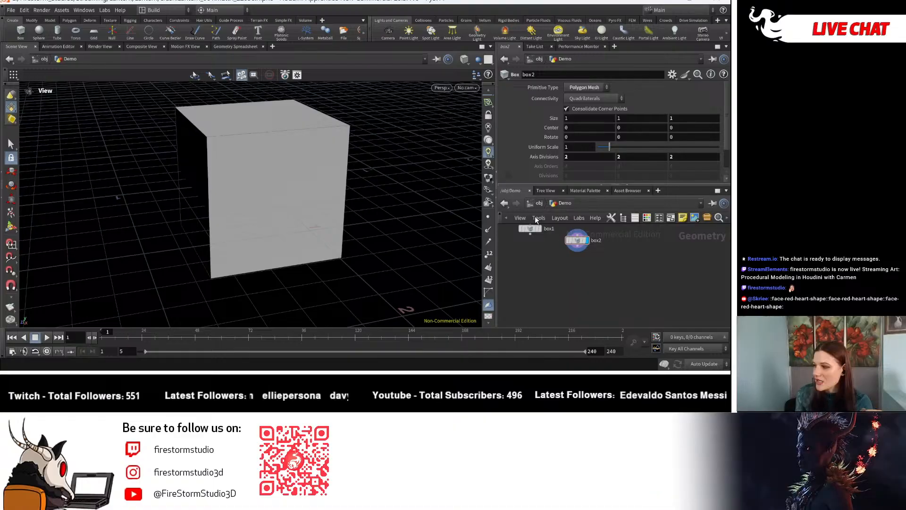
# Go up to the object level and examine the finished lantern as a whole and up close from several angles.
pyautogui.press('u')
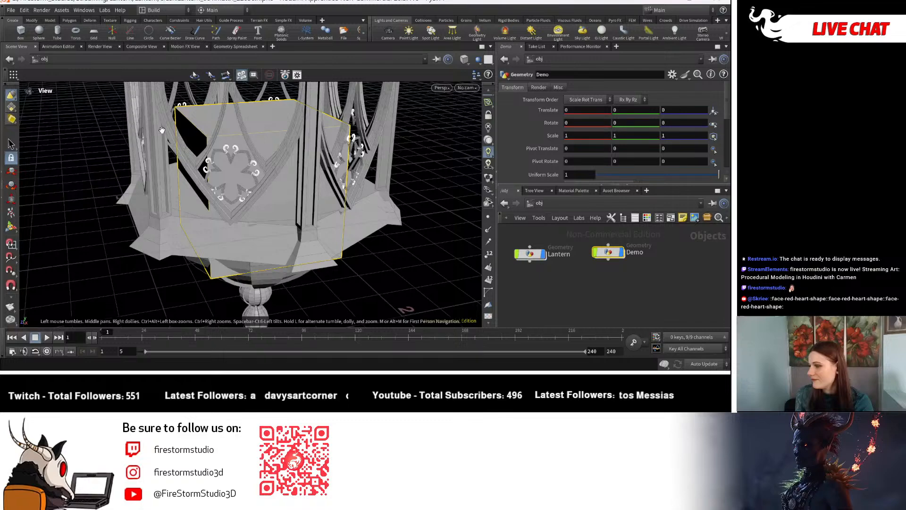
pyautogui.moveTo(162, 130); pyautogui.dragTo(190, 208, button='right')
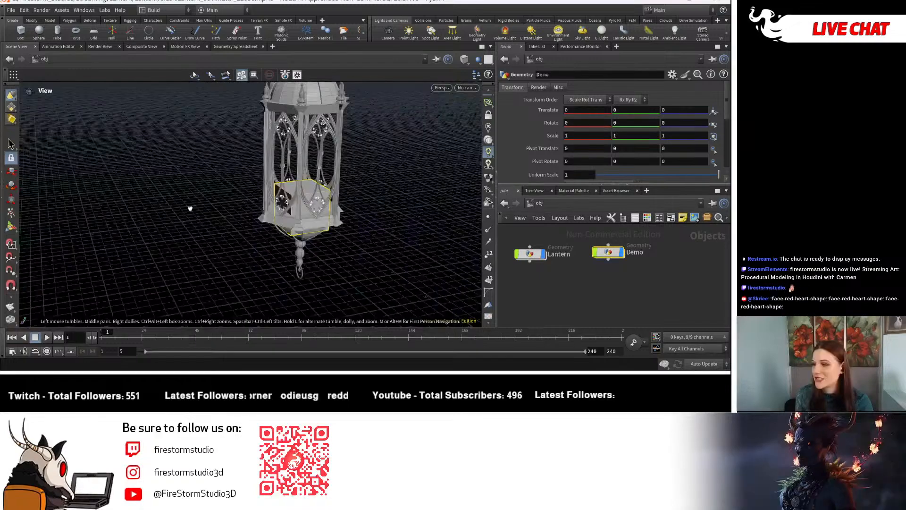
pyautogui.moveTo(190, 208); pyautogui.dragTo(235, 194)
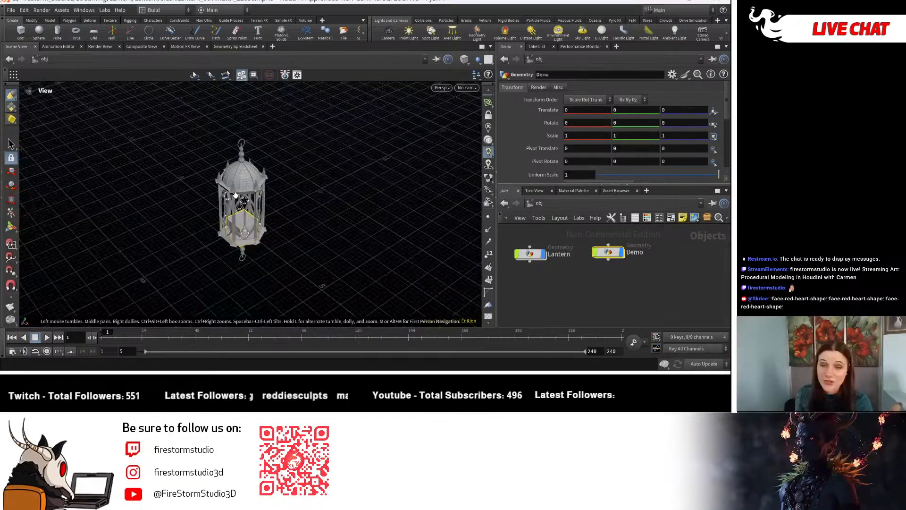
pyautogui.moveTo(235, 195); pyautogui.dragTo(175, 235, button='right')
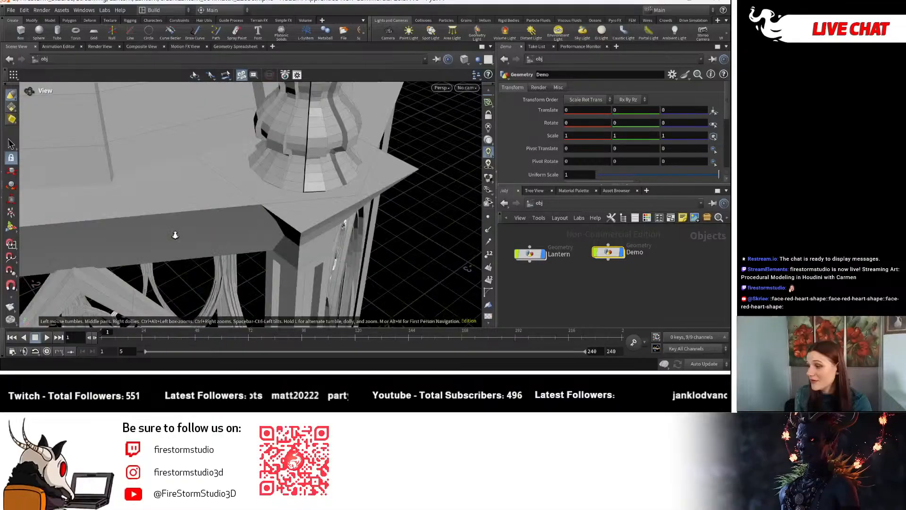
pyautogui.moveTo(175, 234); pyautogui.dragTo(156, 211)
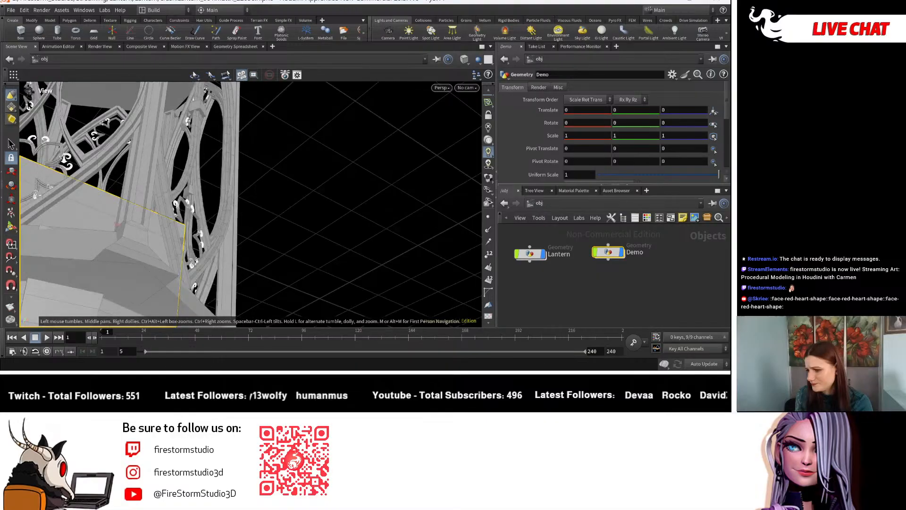
pyautogui.scroll(-10, 225, 194)
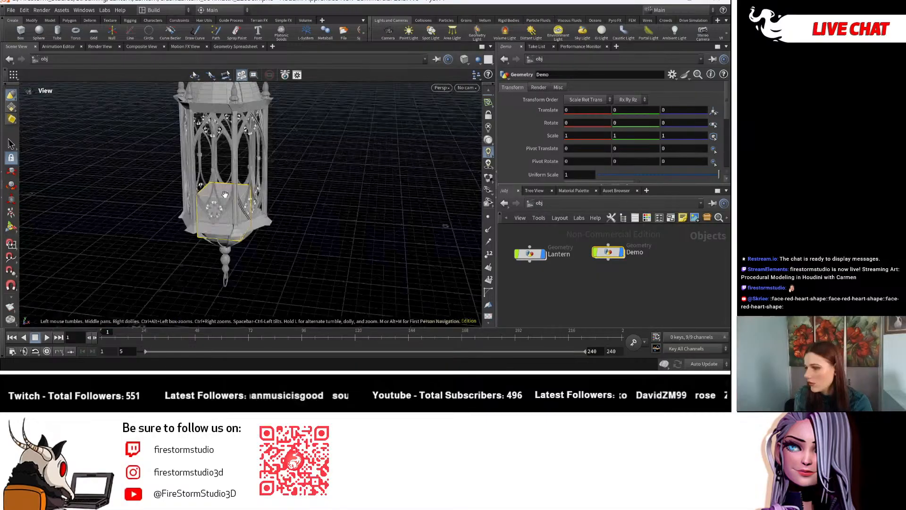
pyautogui.moveTo(225, 194); pyautogui.dragTo(168, 271, button='middle')
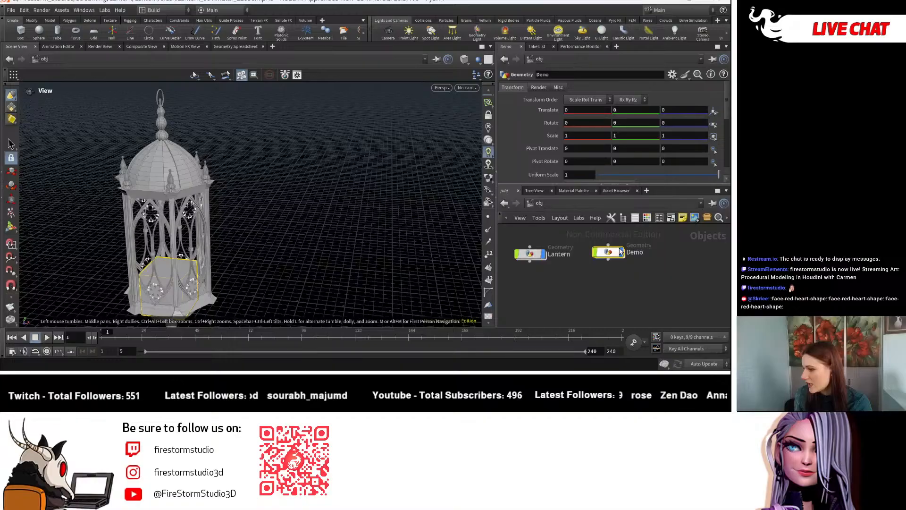
# Go back into the Demo network and delete box2, keeping only box1 in view.
pyautogui.doubleClick(619, 252)
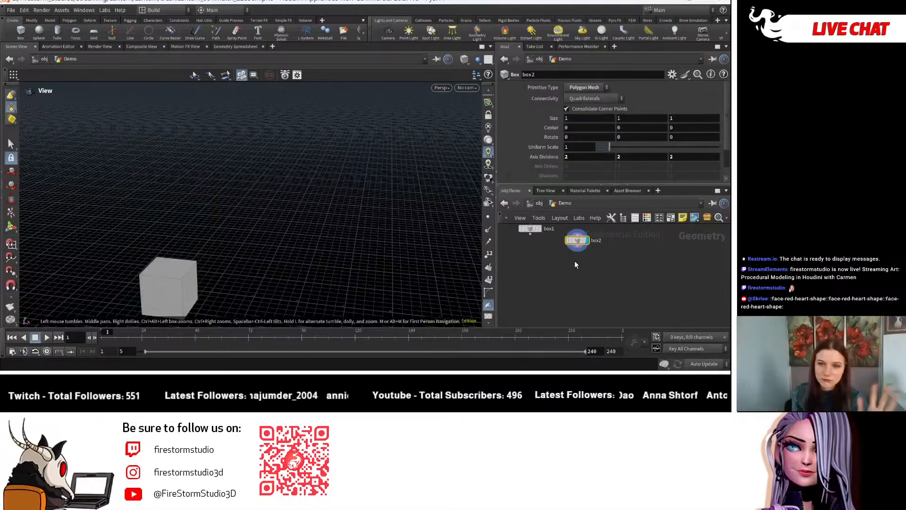
pyautogui.press('Delete')
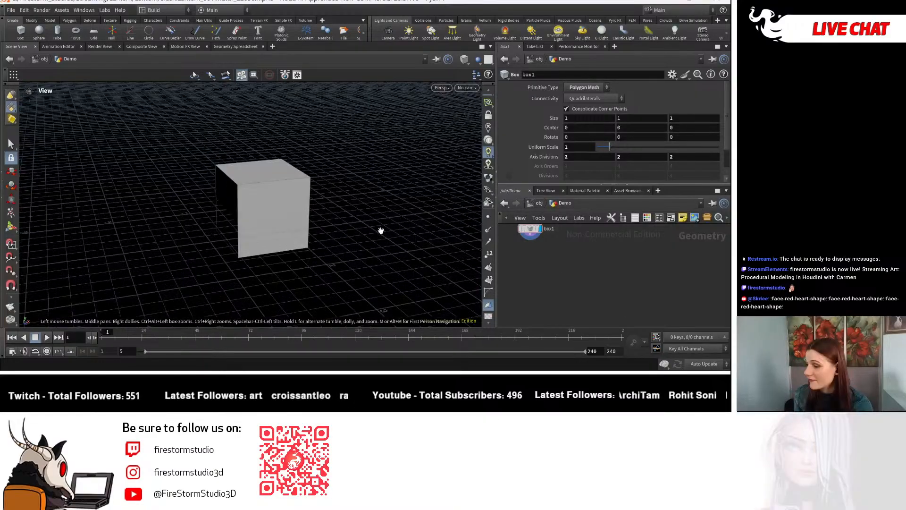
pyautogui.moveTo(380, 231); pyautogui.dragTo(222, 192)
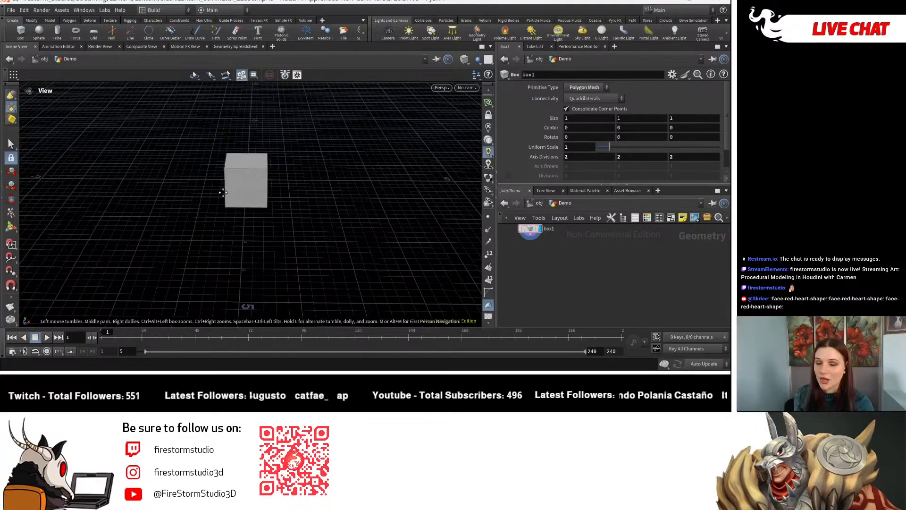
pyautogui.moveTo(223, 192); pyautogui.dragTo(258, 193, button='right')
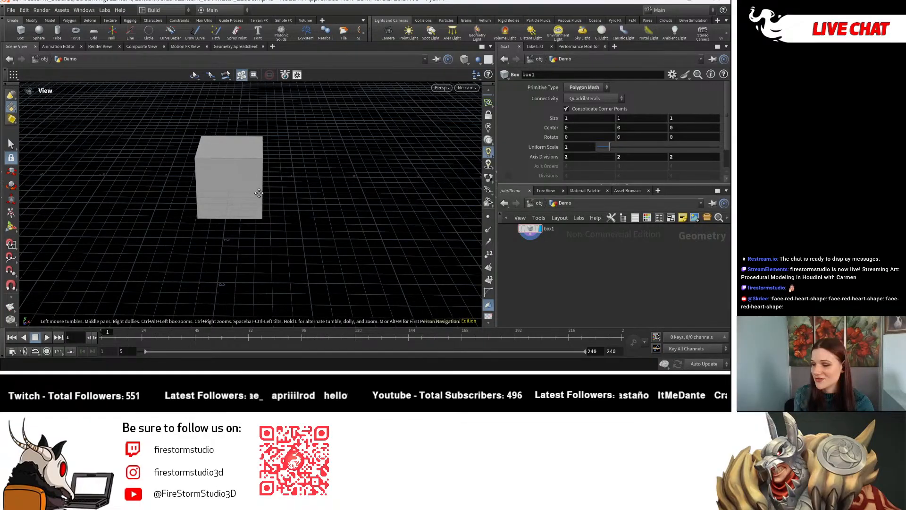
pyautogui.moveTo(258, 193); pyautogui.dragTo(330, 177, button='middle')
pyautogui.moveTo(330, 177); pyautogui.dragTo(283, 250, button='right')
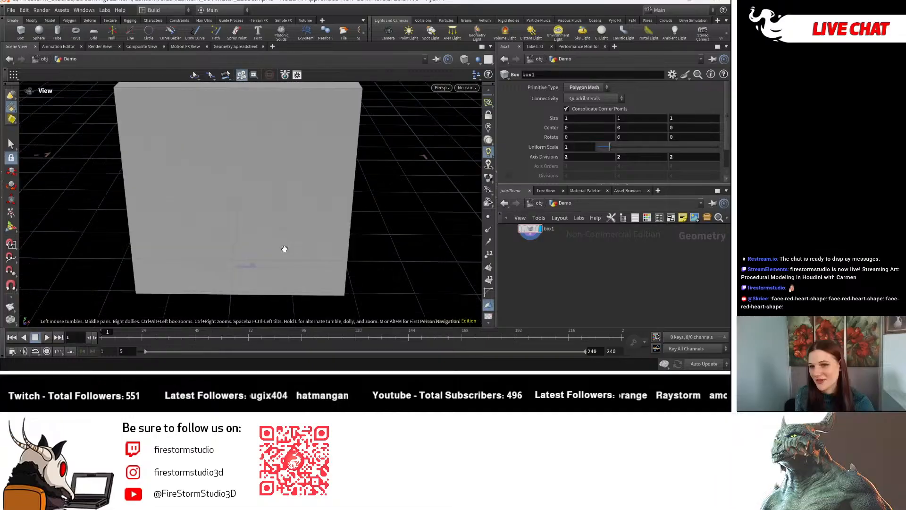
pyautogui.scroll(-5, 318, 224)
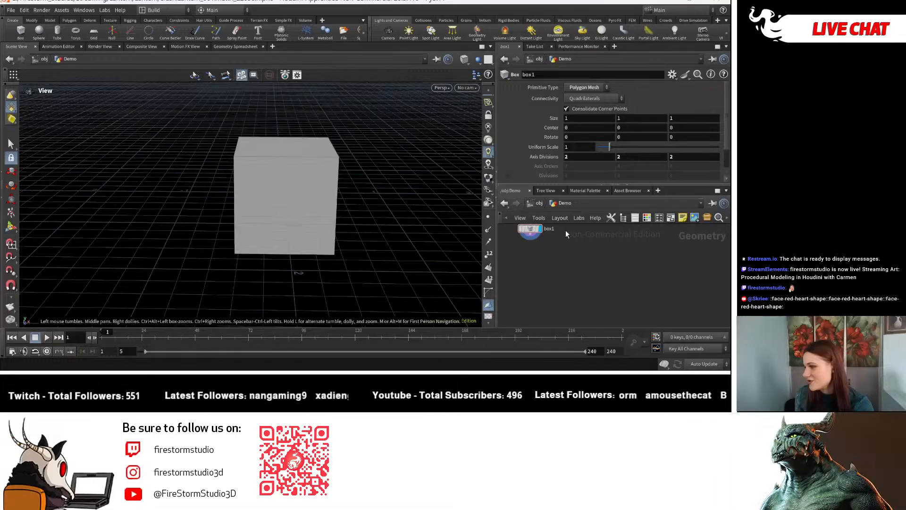
pyautogui.moveTo(566, 230); pyautogui.dragTo(568, 264, button='middle')
pyautogui.scroll(-2, 568, 263)
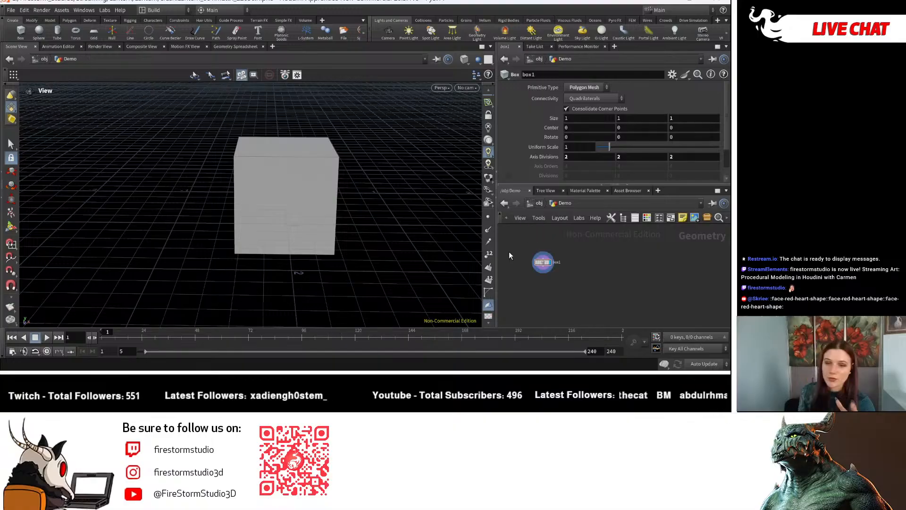
pyautogui.scroll(2, 509, 253)
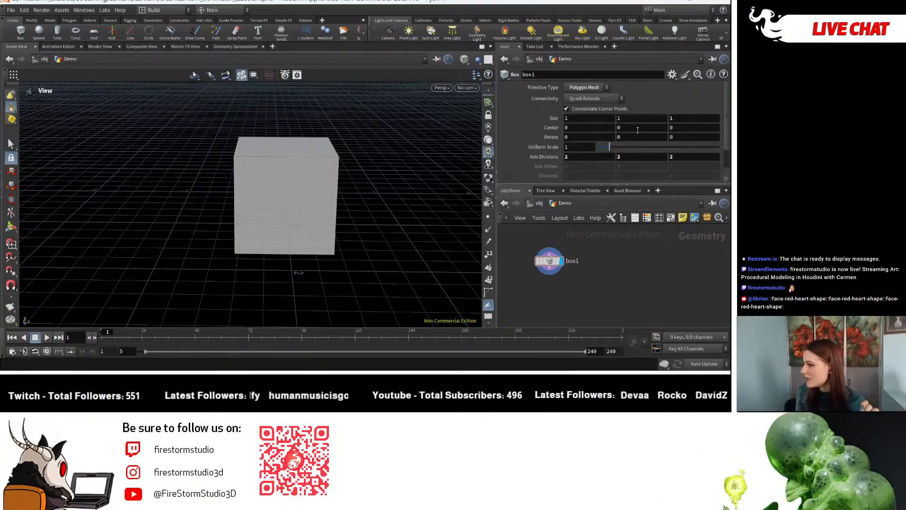
pyautogui.rightClick(606, 128)
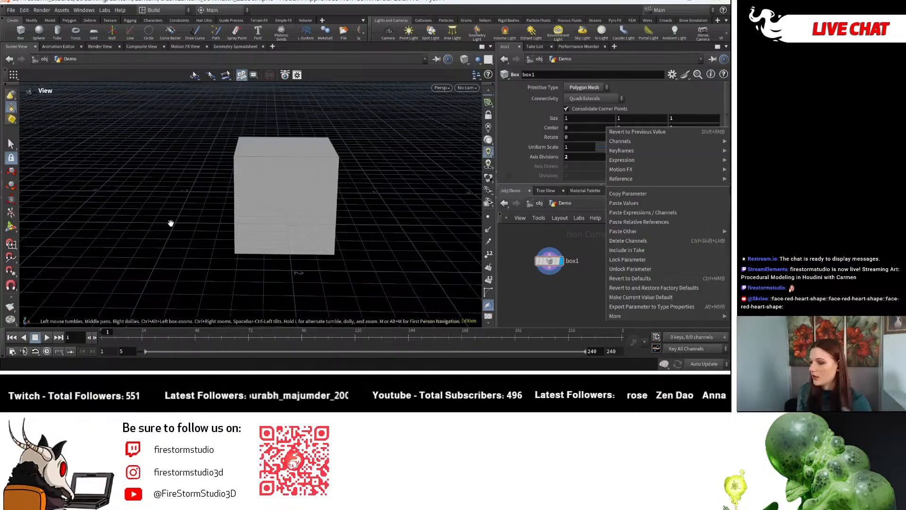
pyautogui.click(415, 230)
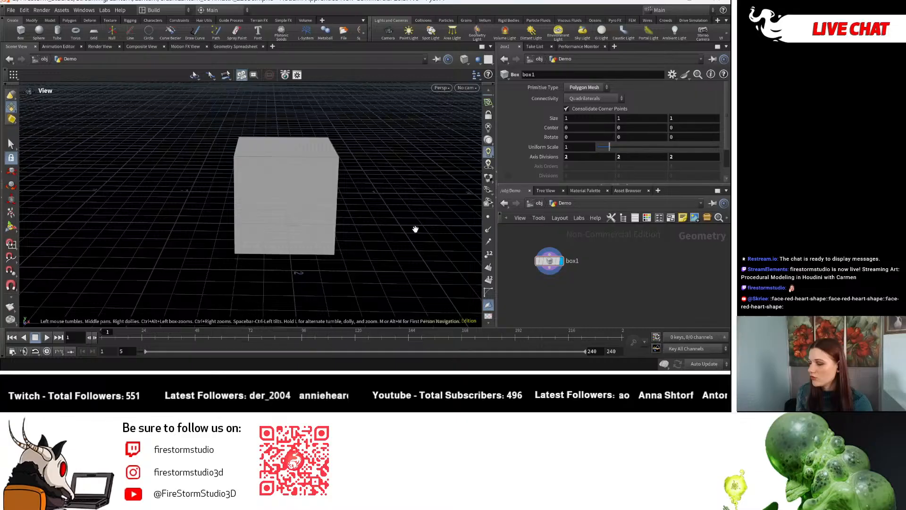
pyautogui.moveTo(415, 230); pyautogui.dragTo(488, 176)
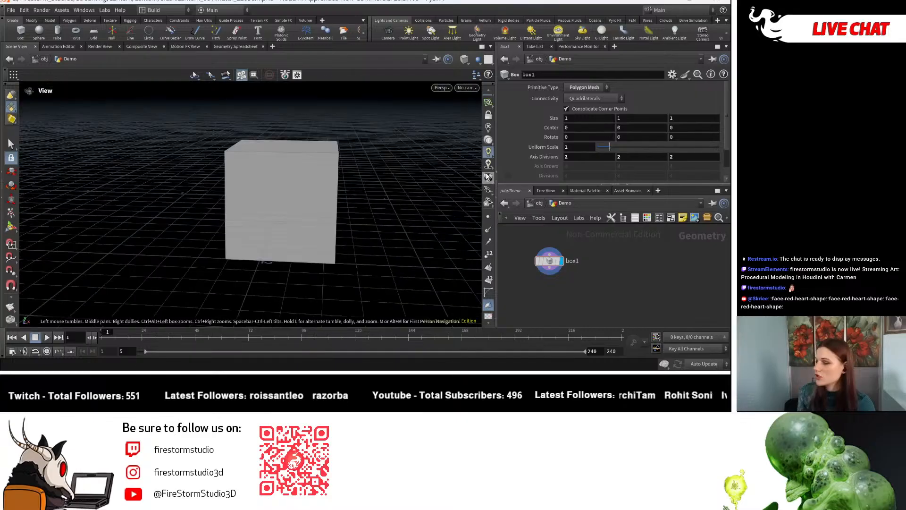
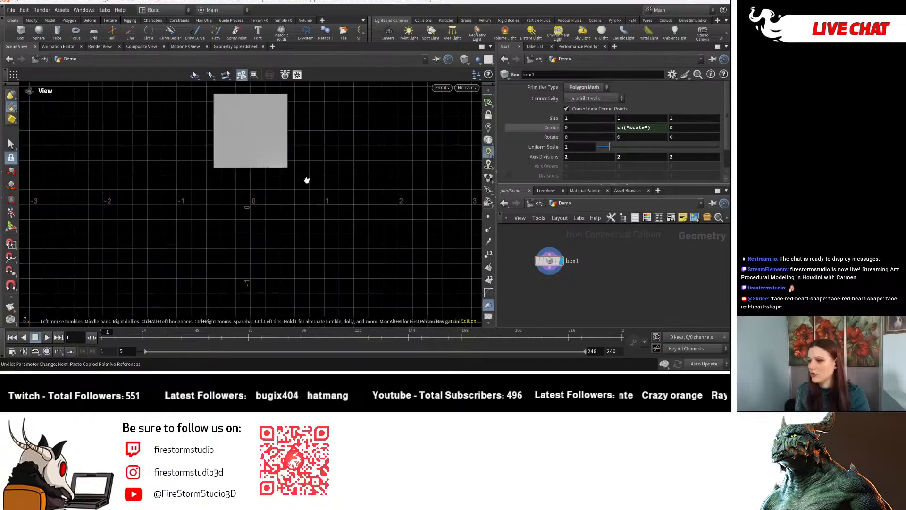
# Try a Uniform Scale of 2.04 on box1 in the front view to compare its base with the ground line, and undo it.
pyautogui.moveTo(307, 180); pyautogui.dragTo(353, 201, button='right')
pyautogui.moveTo(353, 201); pyautogui.dragTo(355, 295, button='middle')
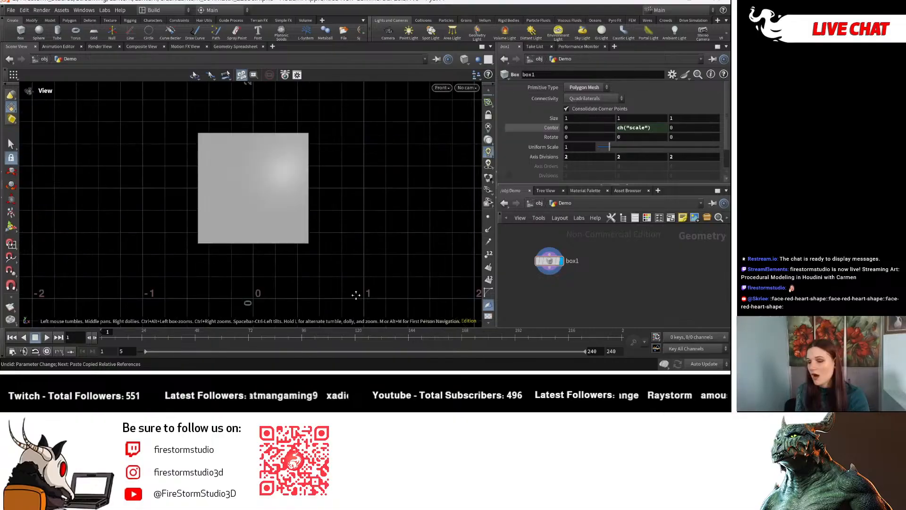
pyautogui.moveTo(356, 295); pyautogui.dragTo(295, 232, button='right')
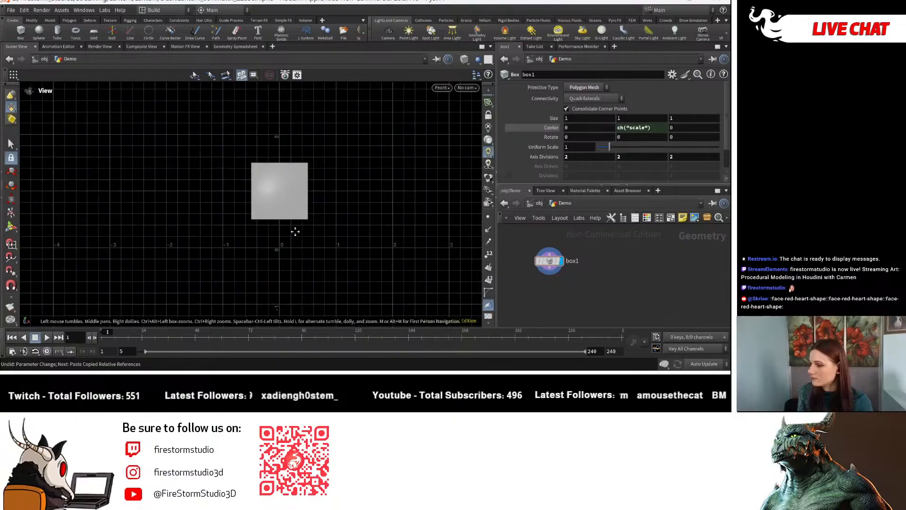
pyautogui.moveTo(609, 147); pyautogui.dragTo(622, 147)
pyautogui.moveTo(453, 203); pyautogui.dragTo(417, 179, button='right')
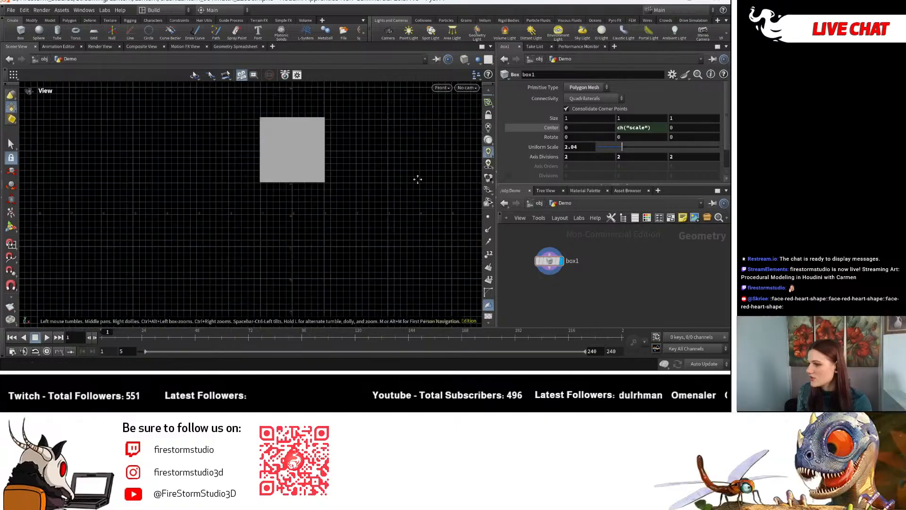
pyautogui.scroll(2, 402, 148)
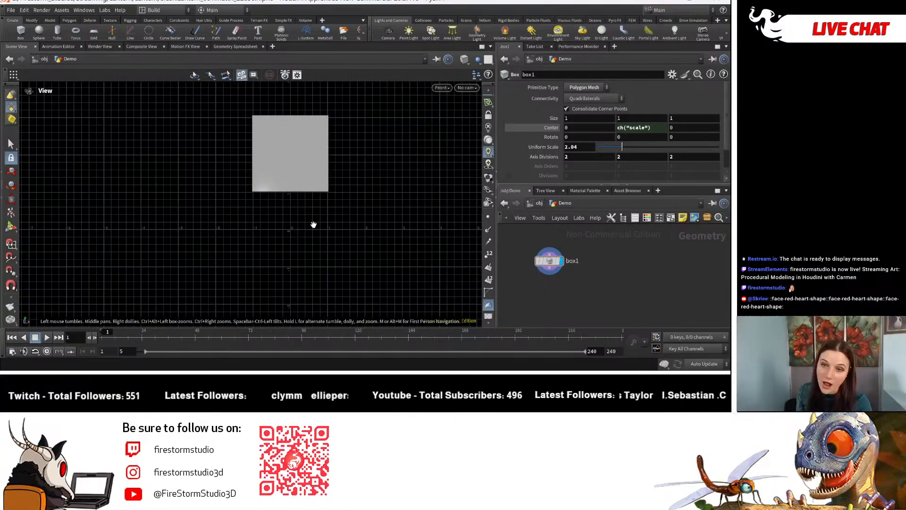
pyautogui.scroll(4, 313, 224)
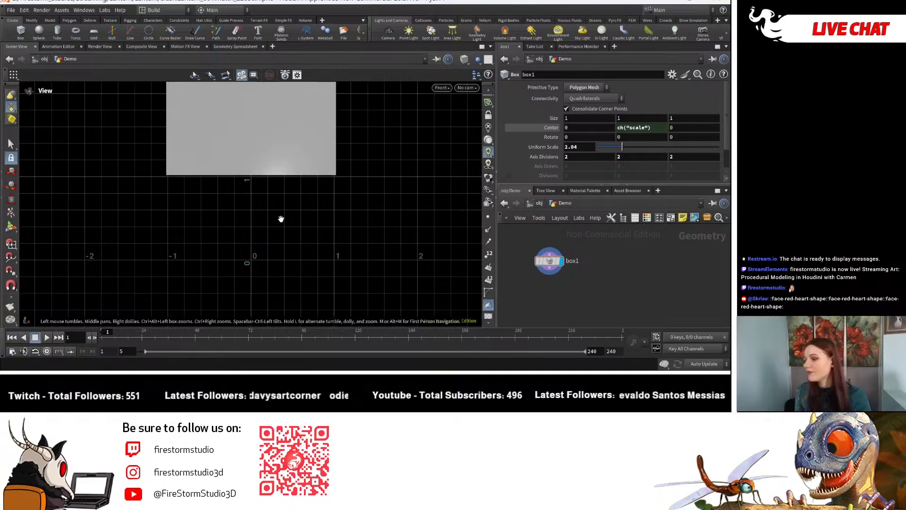
pyautogui.hotkey('ctrl', 'z')
# Set box1's Center Y expression to ch("scale")*0.5 and test it with a temporary increase of the Uniform Scale.
pyautogui.click(651, 131)
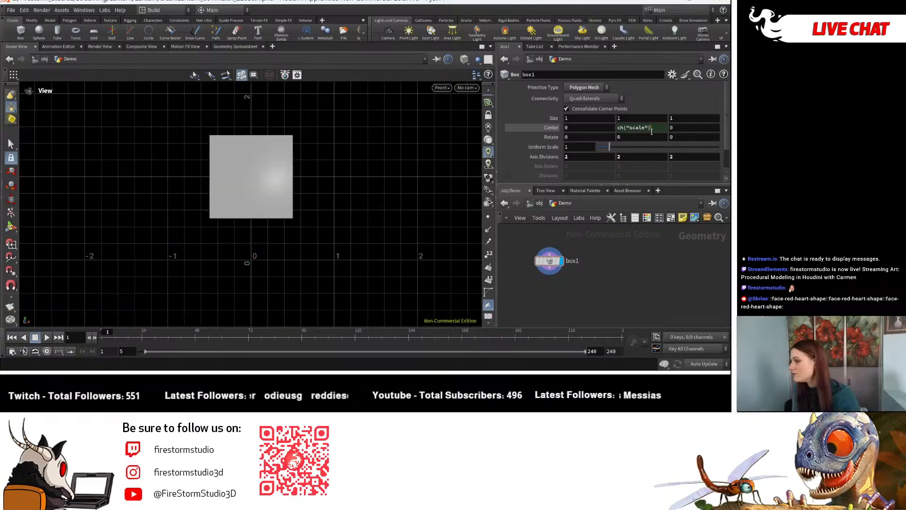
pyautogui.click(662, 131)
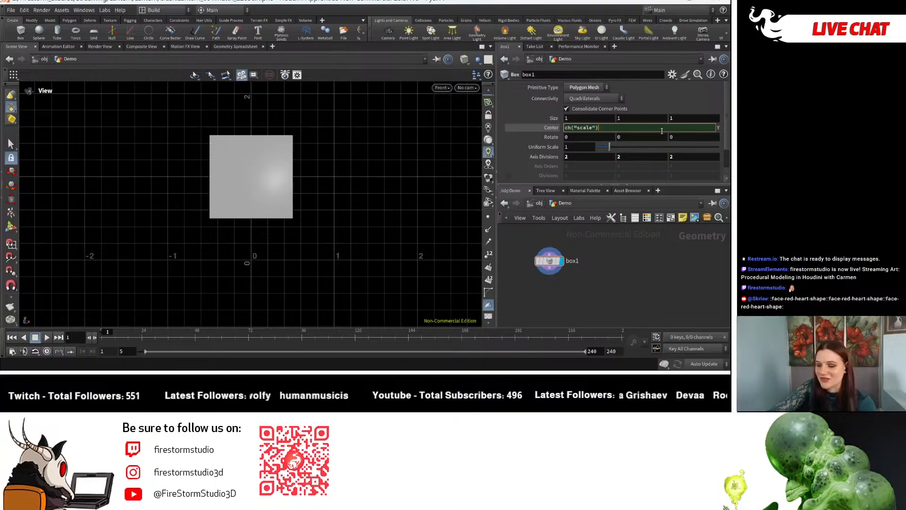
pyautogui.write('*')
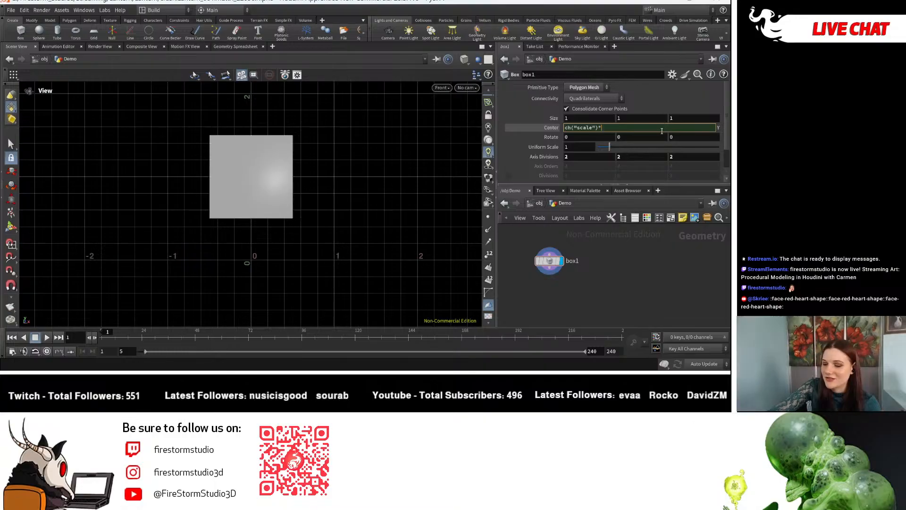
pyautogui.write('0.5')
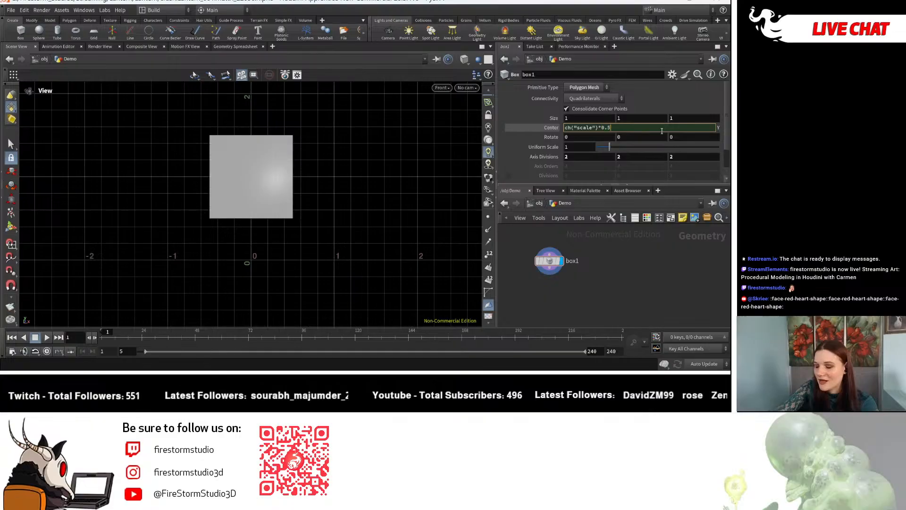
pyautogui.press('Return')
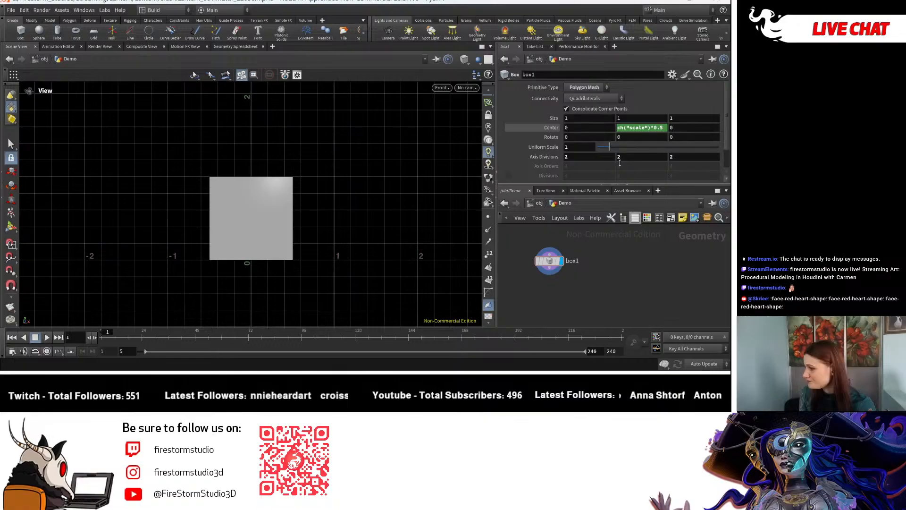
pyautogui.moveTo(609, 147); pyautogui.dragTo(624, 157)
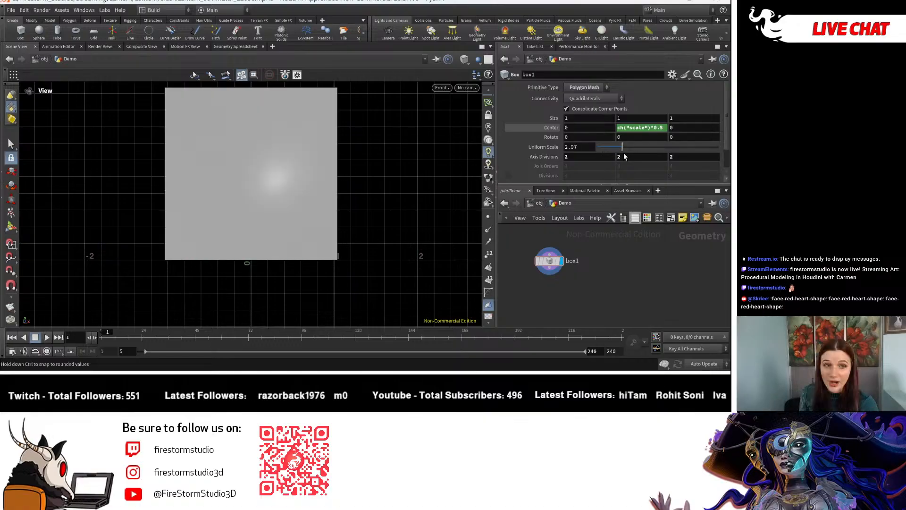
pyautogui.hotkey('ctrl', 'z')
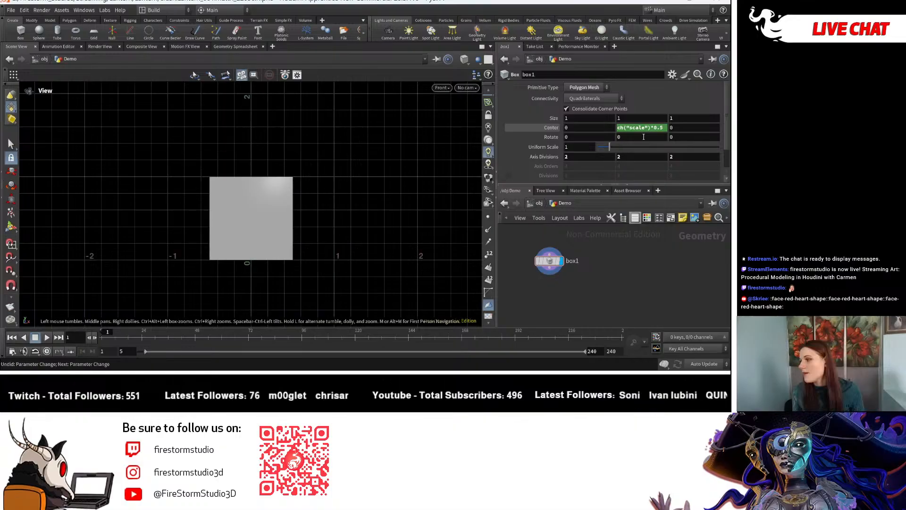
# Try the expression 2/ ch("scale") for box1's Center Y in place of the multiplication by 0.5.
pyautogui.moveTo(663, 127); pyautogui.dragTo(652, 129)
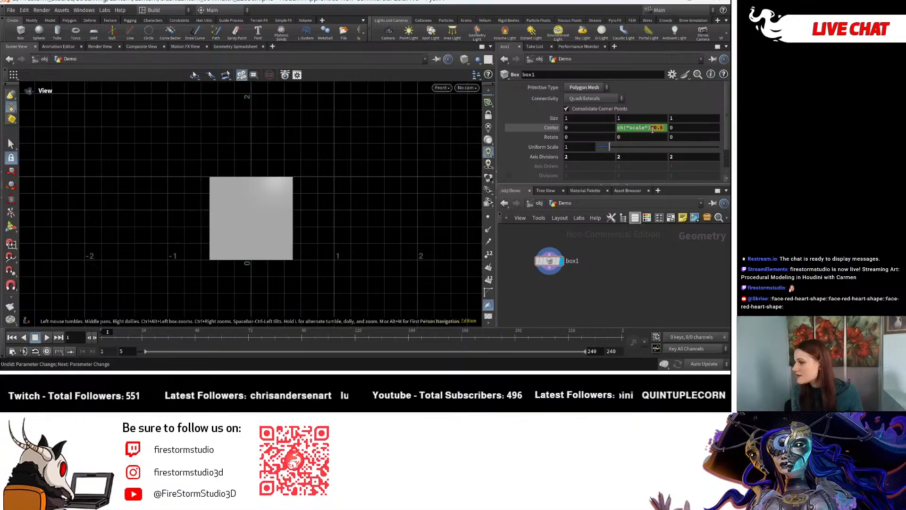
pyautogui.press('BackSpace')
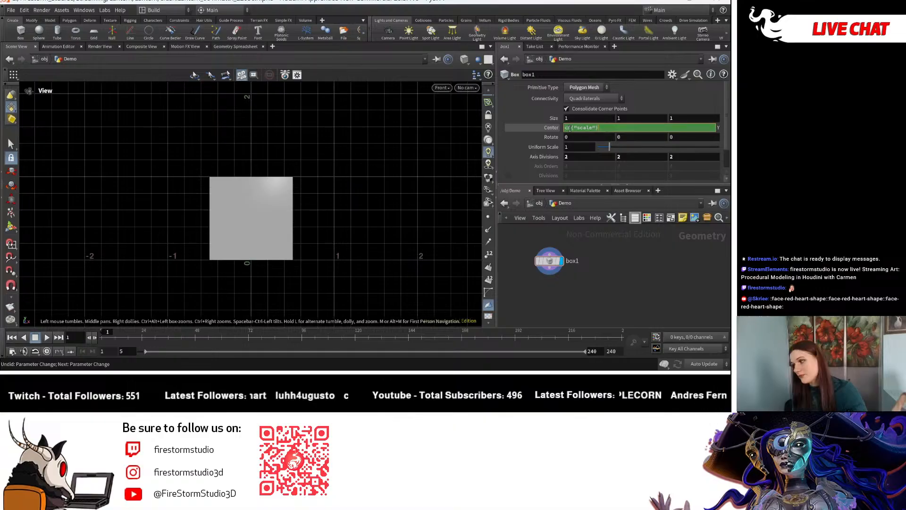
pyautogui.press('Return')
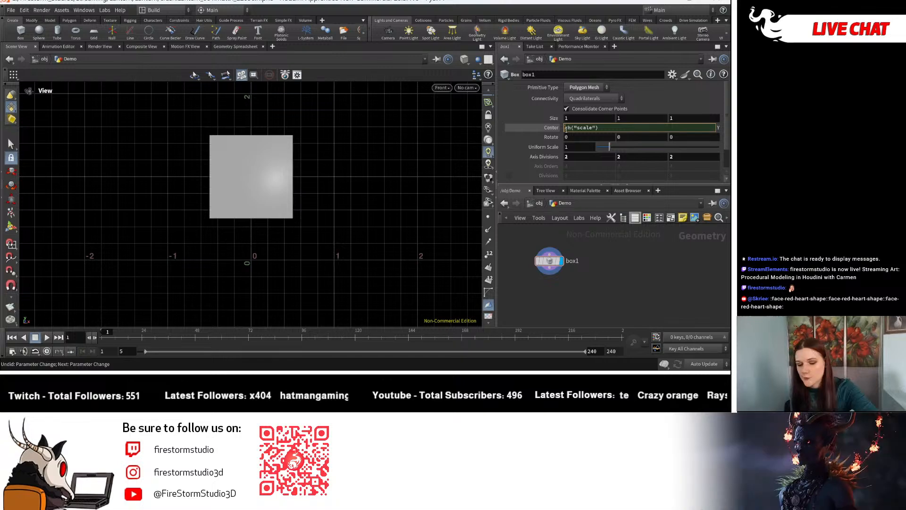
pyautogui.write('/2')
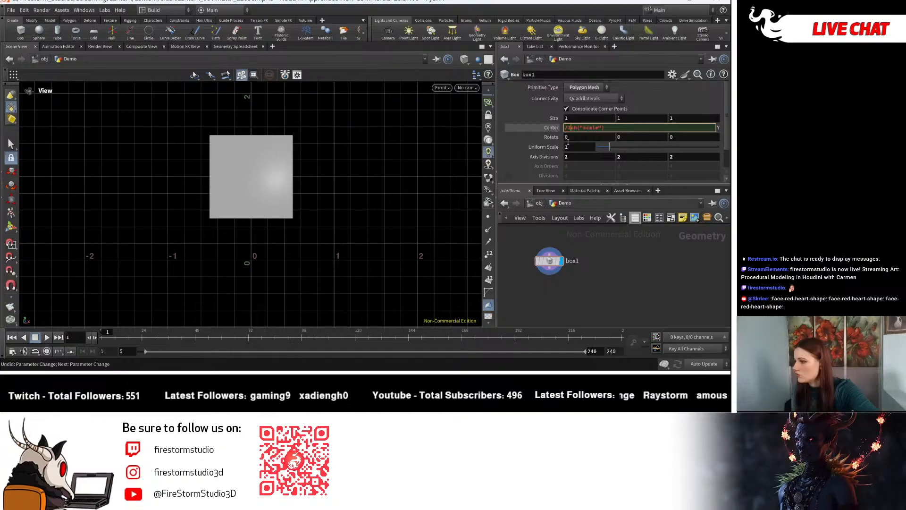
pyautogui.press('BackSpace')
pyautogui.press('BackSpace')
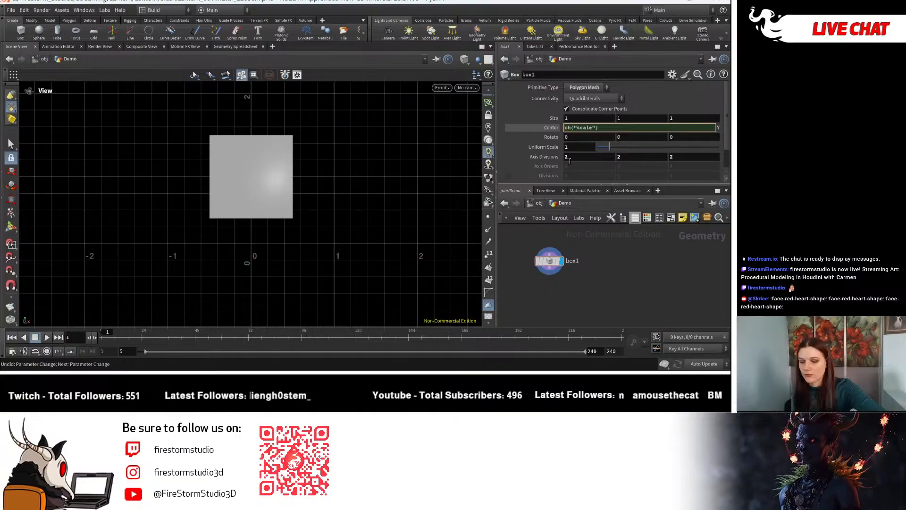
pyautogui.write('2/')
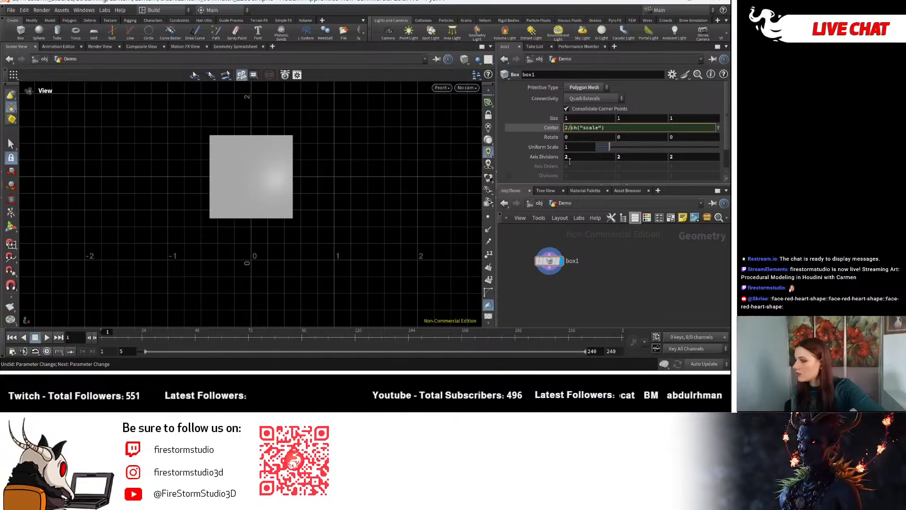
pyautogui.press('Return')
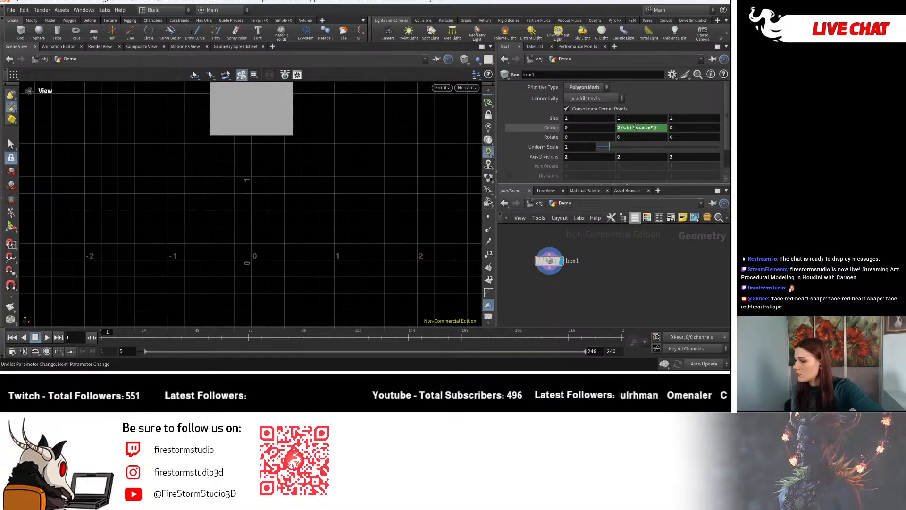
pyautogui.click(635, 127)
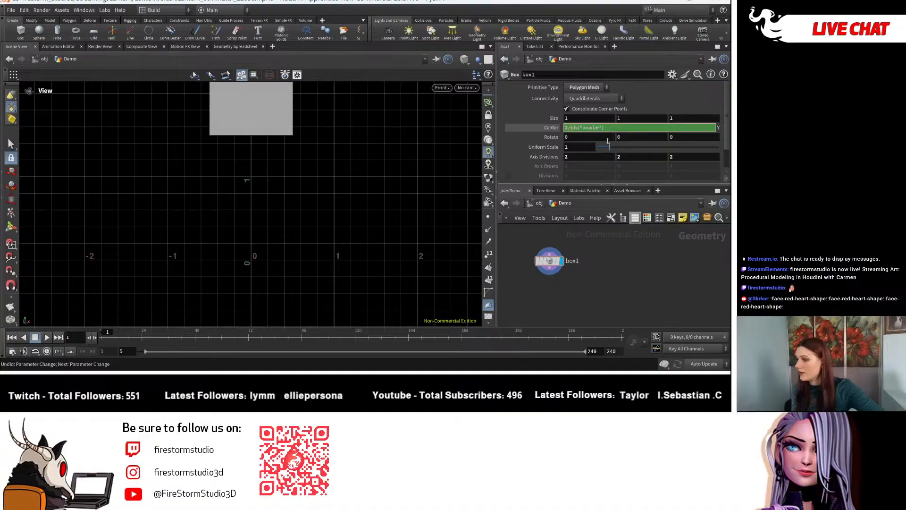
pyautogui.press('Return')
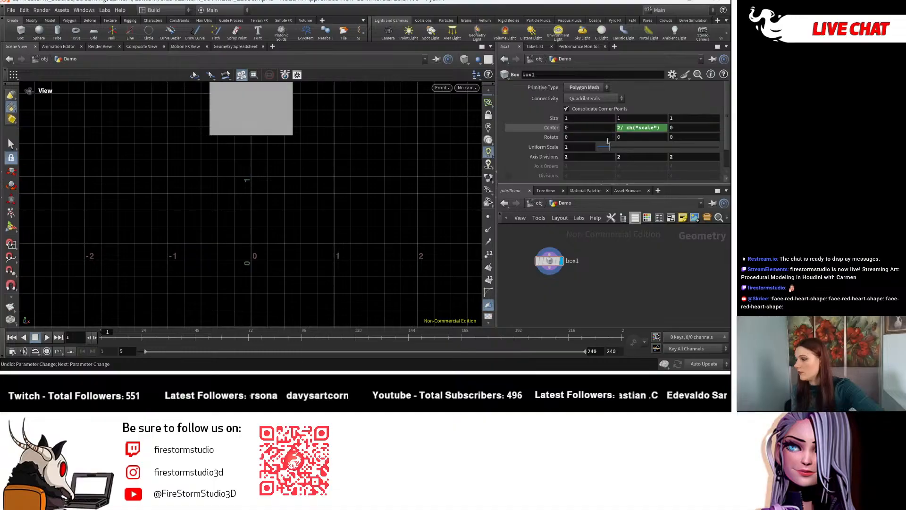
# Restore box1's Center Y expression to ch("scale")*0.5, removing the division in front.
pyautogui.moveTo(617, 127); pyautogui.dragTo(624, 128)
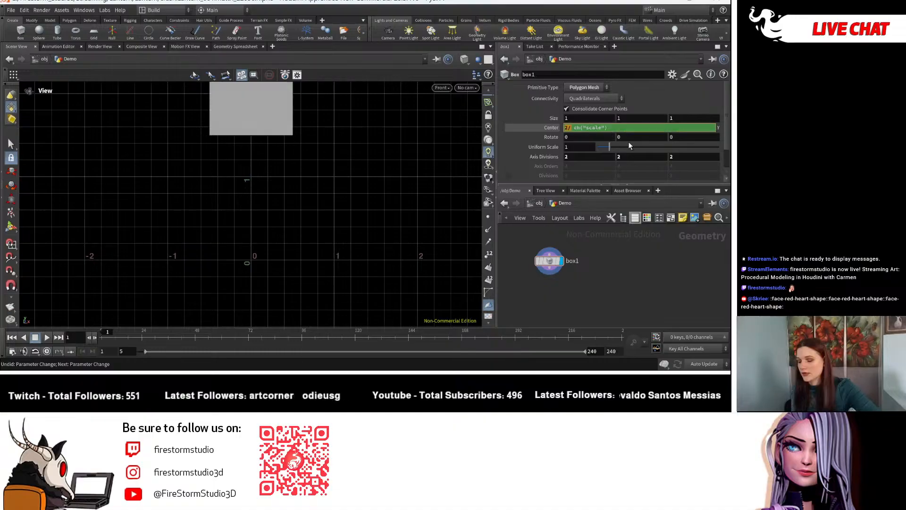
pyautogui.press('BackSpace')
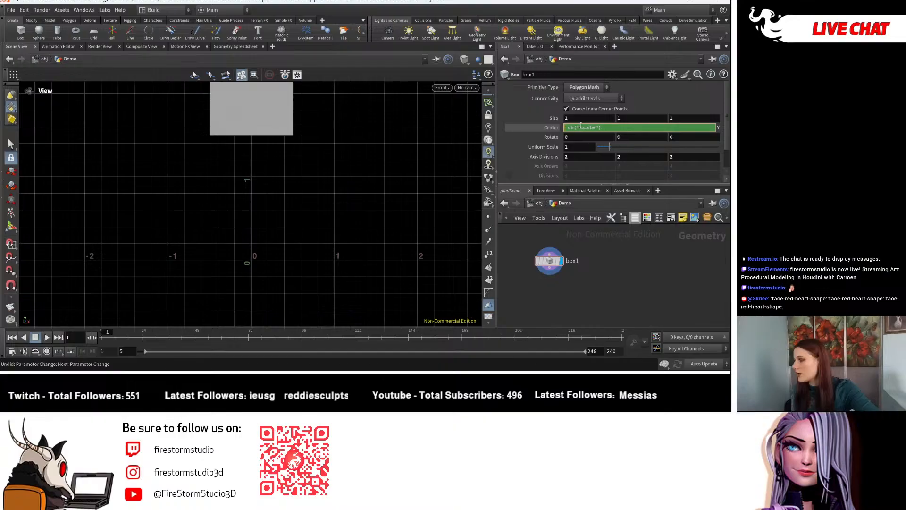
pyautogui.press('Delete')
pyautogui.click(601, 128)
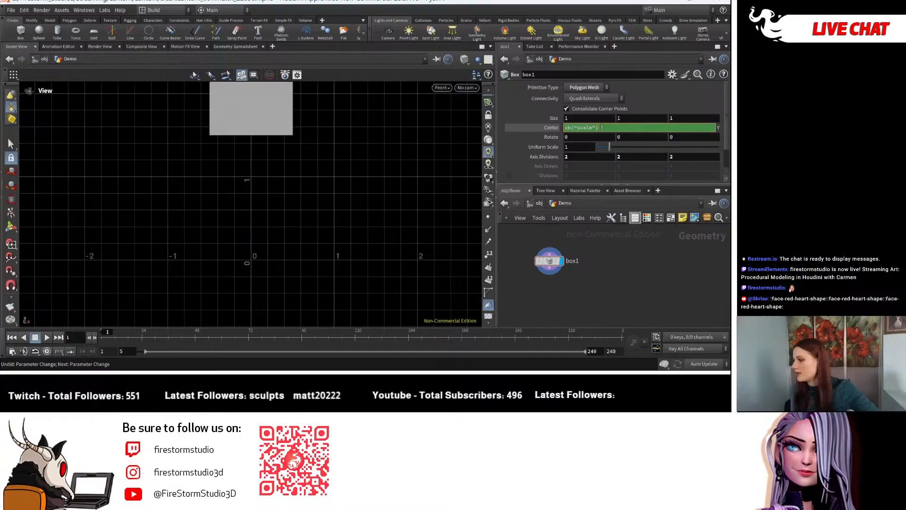
pyautogui.write('*0.5')
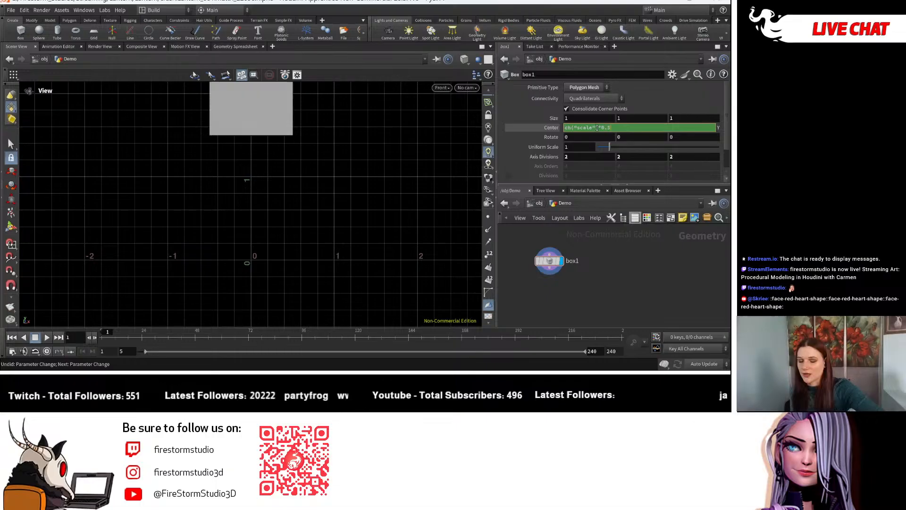
pyautogui.press('Return')
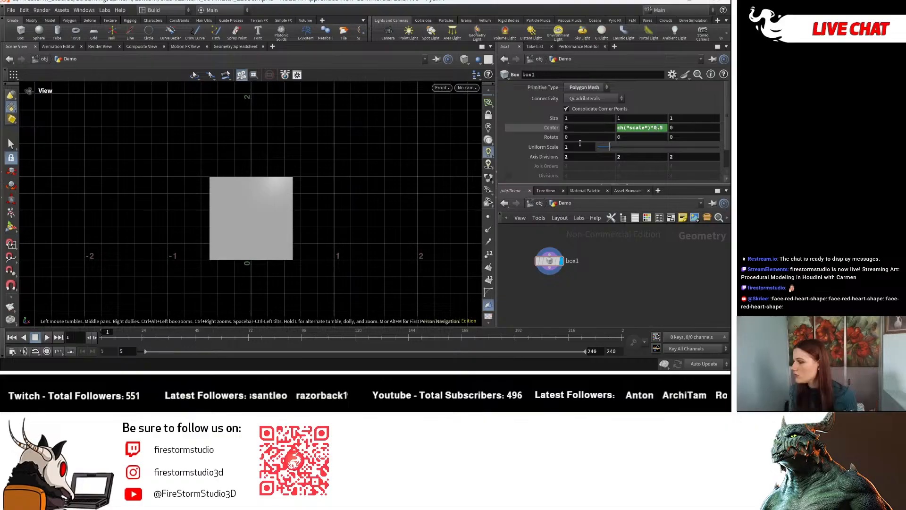
# Delete the channel on box1's Center Y and set its value to 0.
pyautogui.rightClick(633, 128)
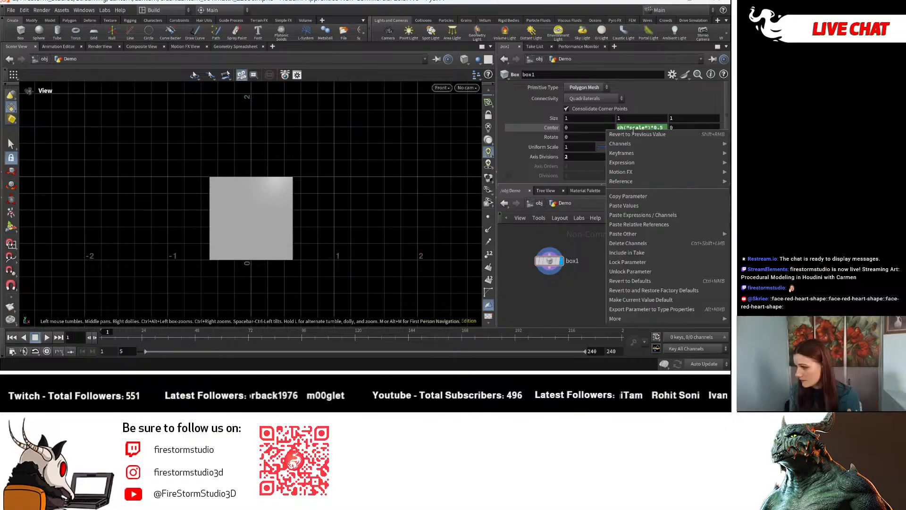
pyautogui.click(630, 242)
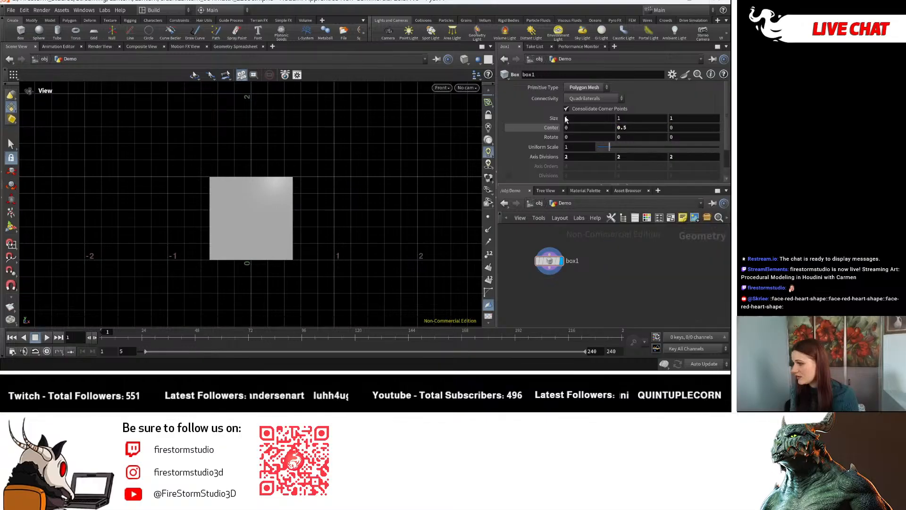
pyautogui.moveTo(629, 128); pyautogui.dragTo(594, 134)
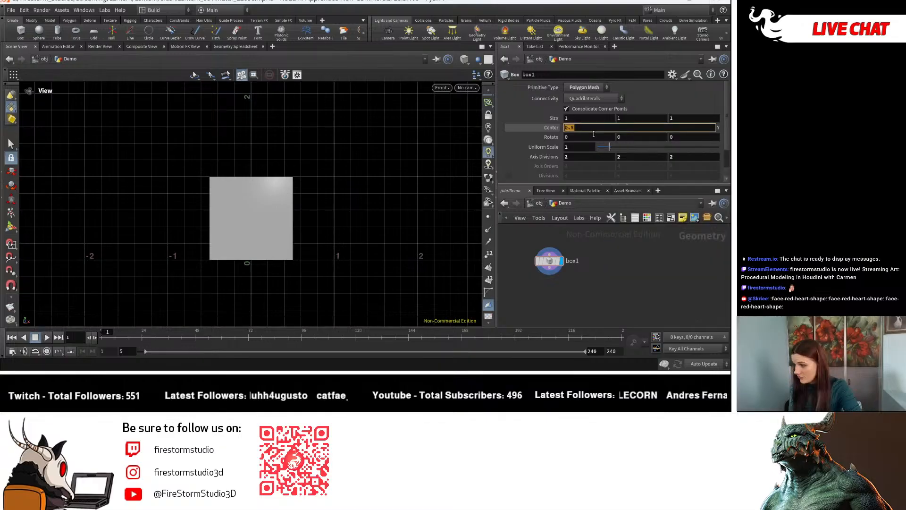
pyautogui.write('0')
pyautogui.press('Return')
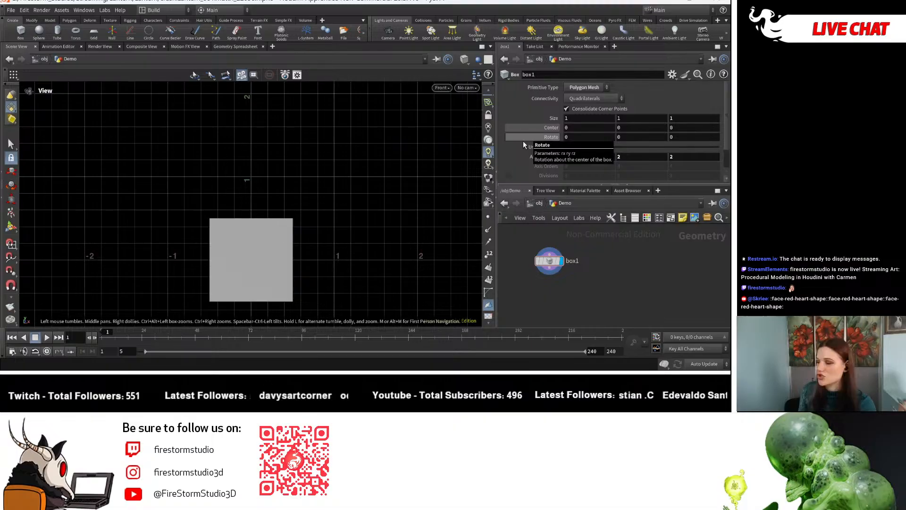
# Copy box1's Size Y parameter and paste it as a relative reference into Center Y.
pyautogui.rightClick(659, 121)
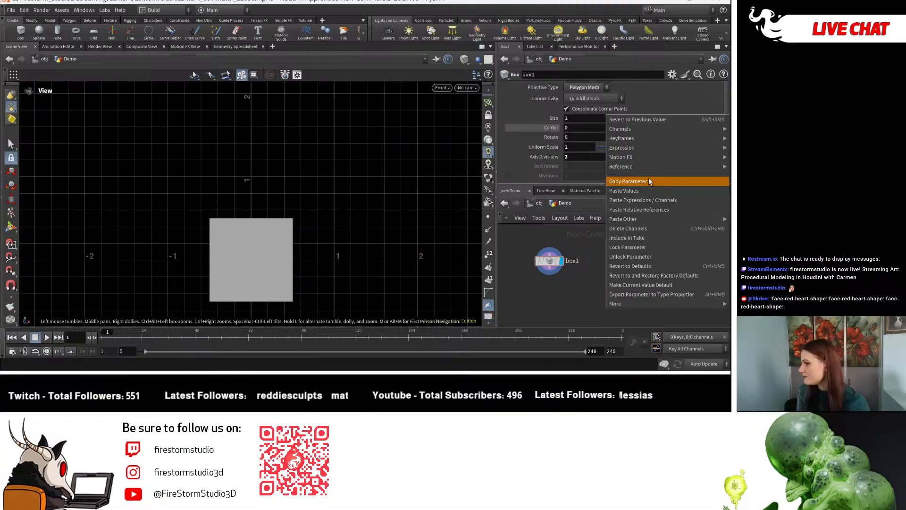
pyautogui.click(649, 179)
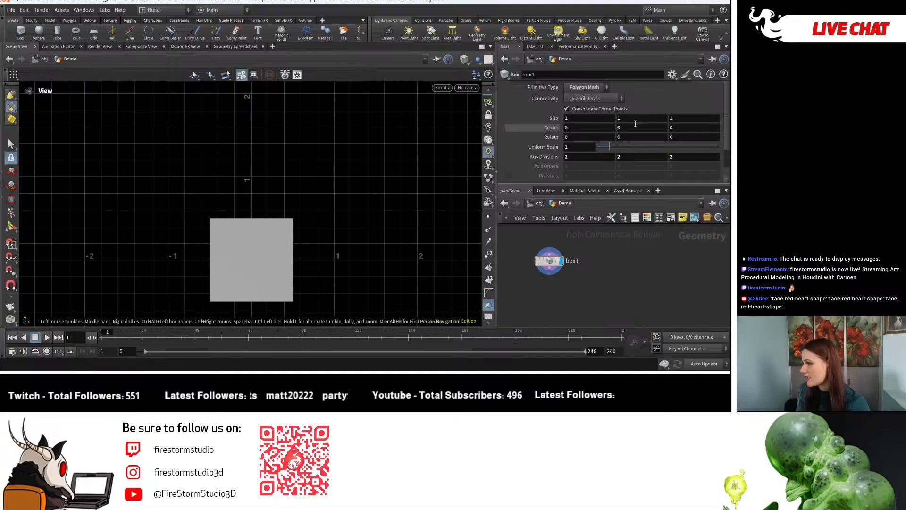
pyautogui.rightClick(636, 128)
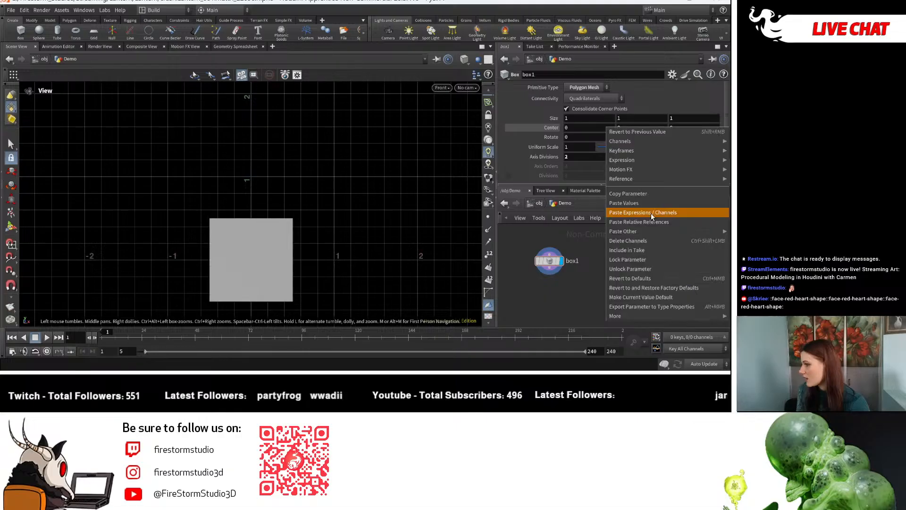
pyautogui.click(652, 213)
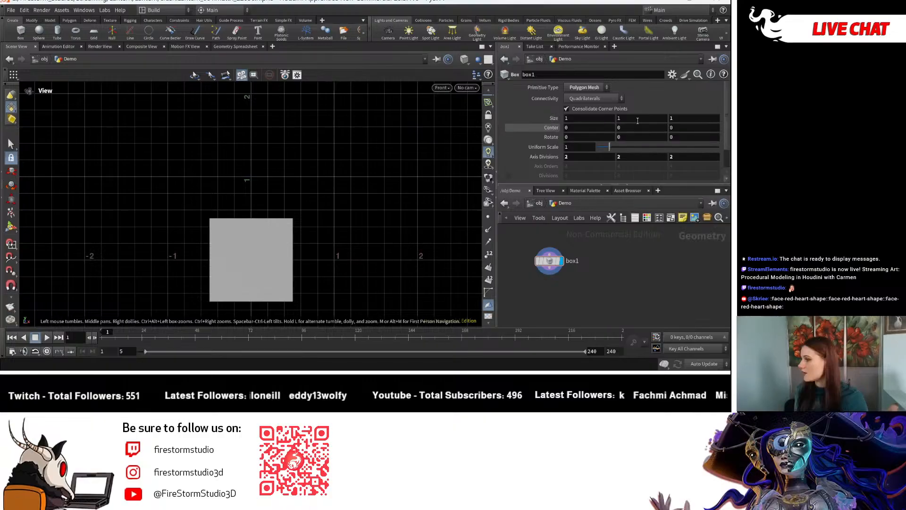
pyautogui.rightClick(614, 129)
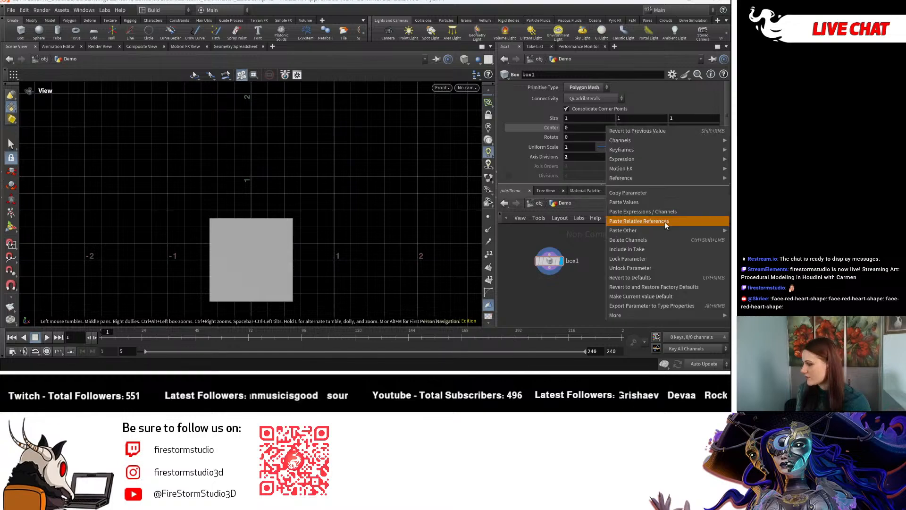
pyautogui.click(664, 222)
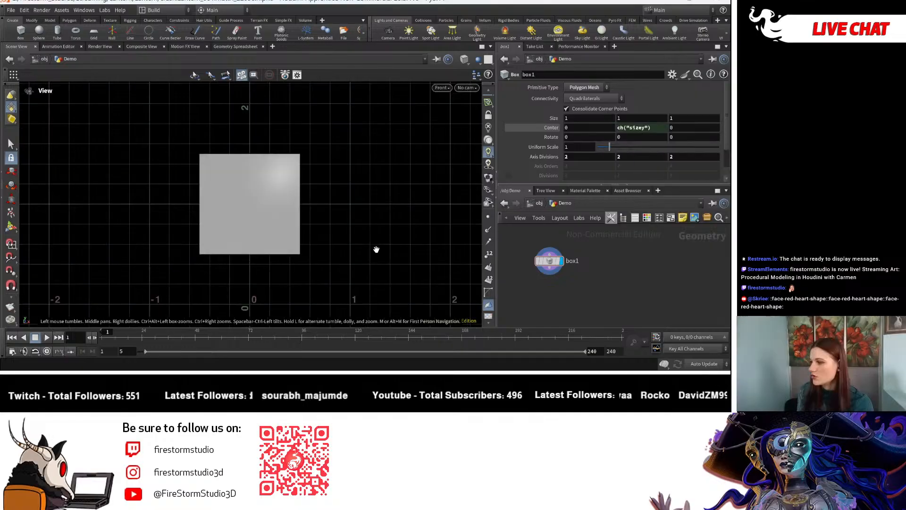
# Extend box1's Center Y expression to ch("sizey")*0.5.
pyautogui.moveTo(376, 249); pyautogui.dragTo(394, 188, button='middle')
pyautogui.click(652, 124)
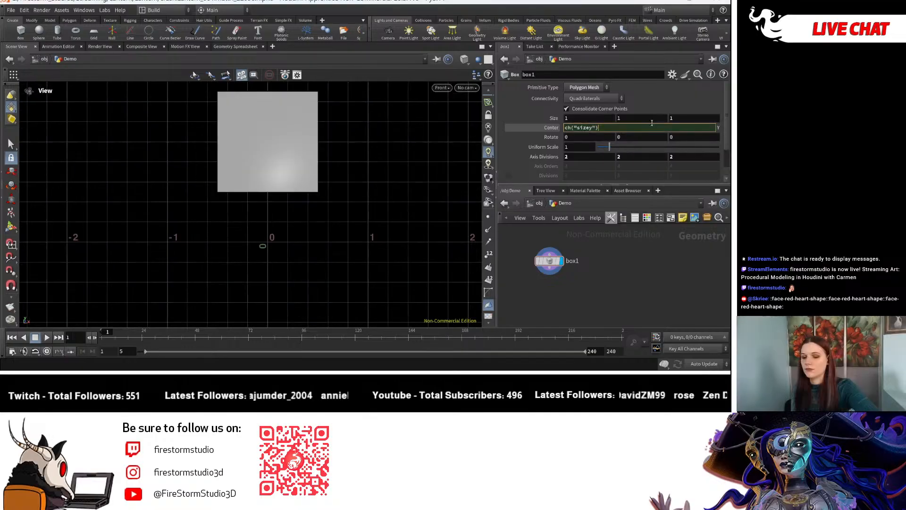
pyautogui.write('*0.5')
pyautogui.press('Return')
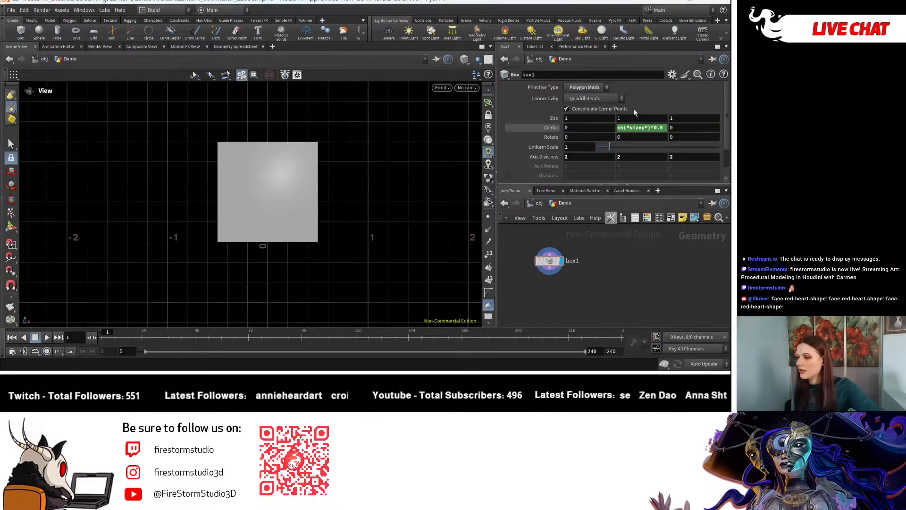
# Test box1's Center Y link with a Size Y of 2.2 and a Uniform Scale of 1.3, and undo both changes.
pyautogui.moveTo(637, 117); pyautogui.dragTo(708, 114, button='middle')
pyautogui.moveTo(545, 147); pyautogui.dragTo(563, 146, button='middle')
pyautogui.scroll(-5, 326, 186)
pyautogui.moveTo(326, 187); pyautogui.dragTo(292, 229, button='middle')
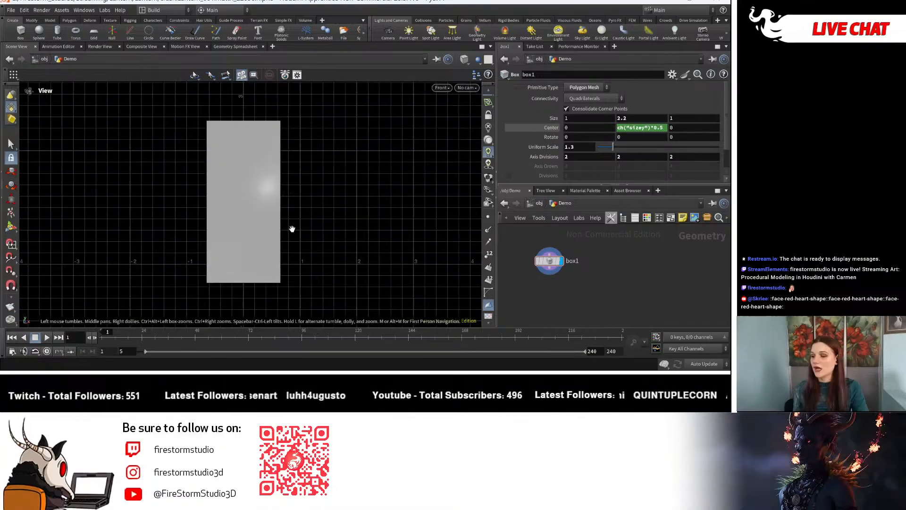
pyautogui.hotkey('ctrl', 'z')
pyautogui.hotkey('ctrl', 'z')
pyautogui.hotkey('ctrl', 'z')
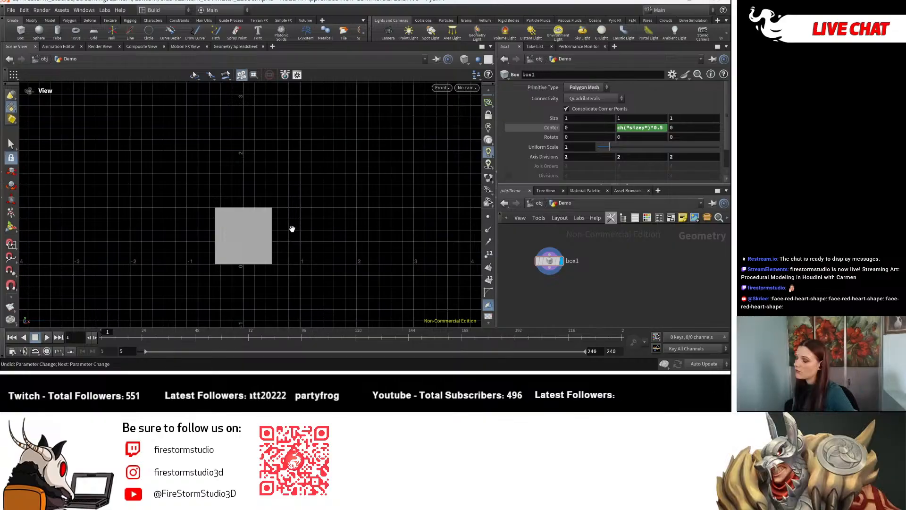
# Add a Transform node connected below box1 in the Demo network.
pyautogui.moveTo(292, 229); pyautogui.dragTo(304, 179, button='middle')
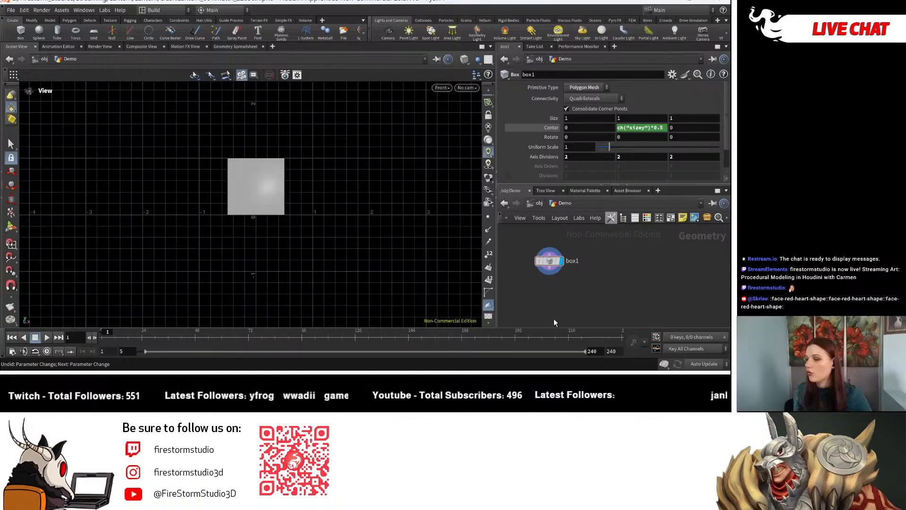
pyautogui.press('Tab')
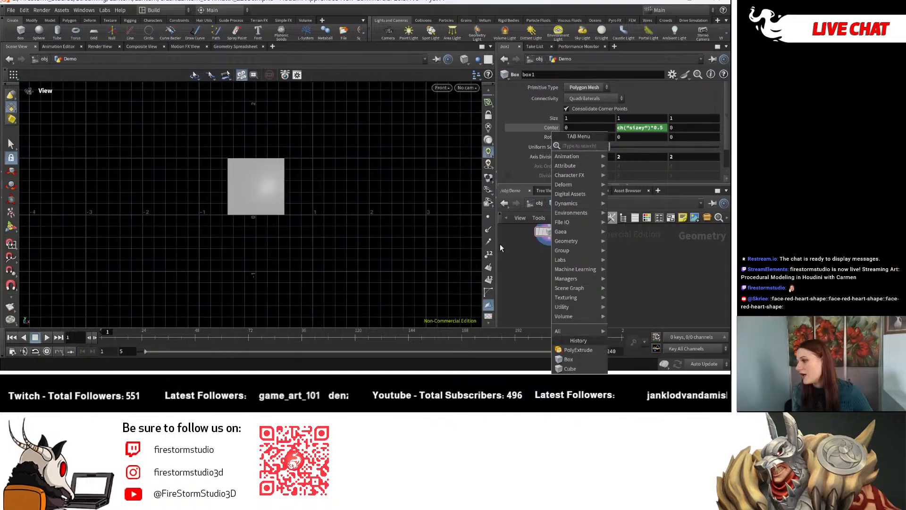
pyautogui.write('tra')
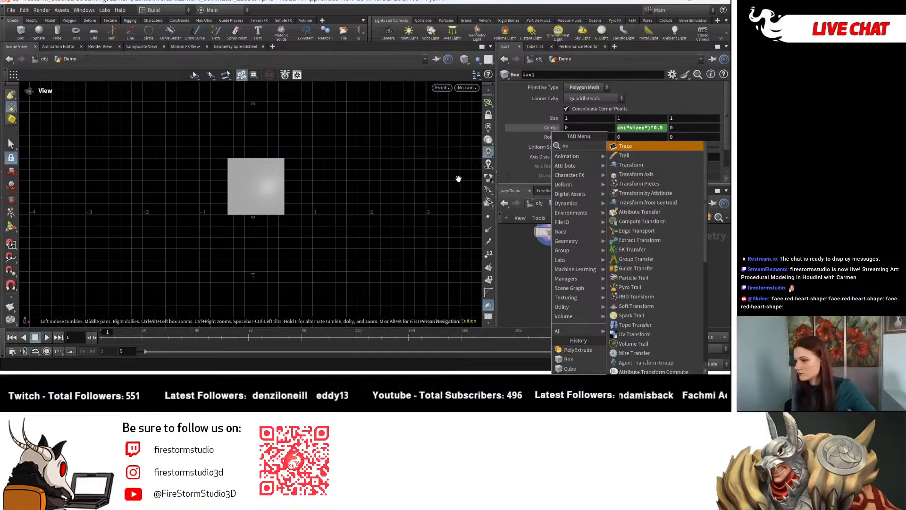
pyautogui.press('Return')
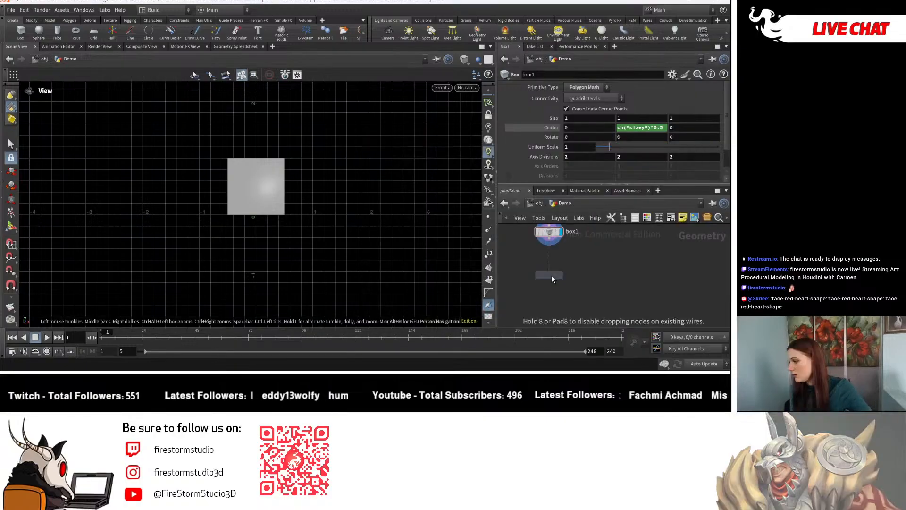
pyautogui.click(552, 264)
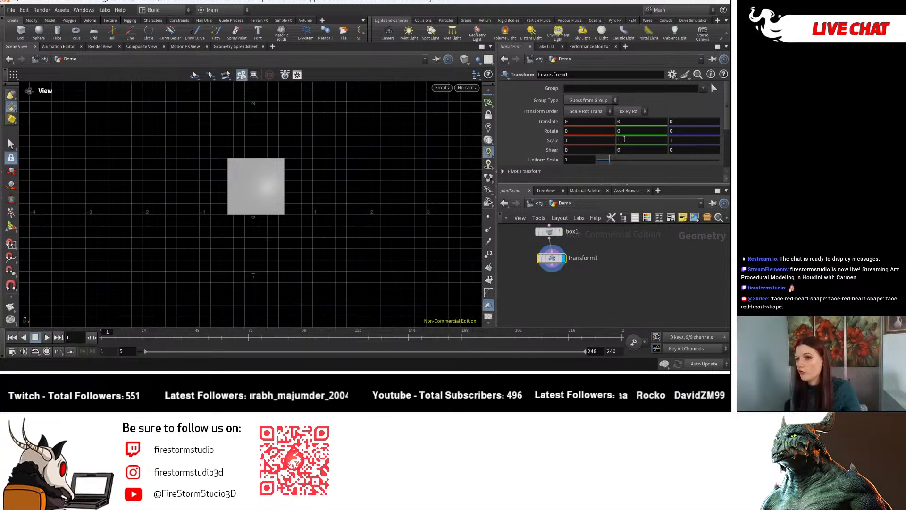
# Set the Transform node's Y Scale to 1.9 to stretch the box vertically.
pyautogui.click(624, 139)
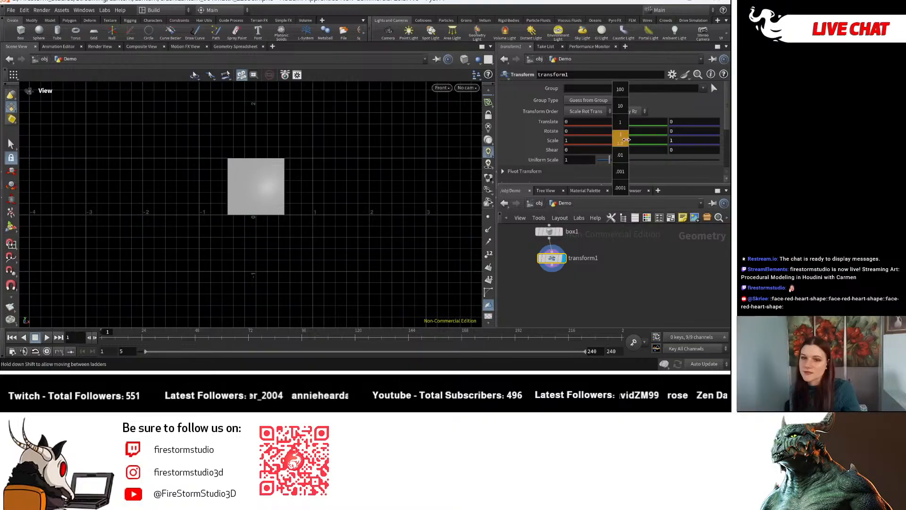
pyautogui.write('1.9')
pyautogui.press('Return')
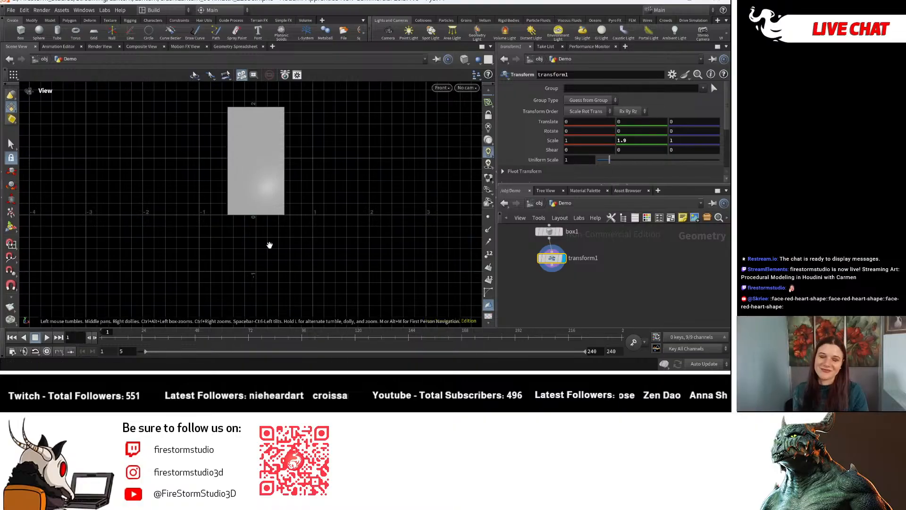
# Try adjusting the Transform node's Y Scale further and undo the change.
pyautogui.scroll(6, 248, 180)
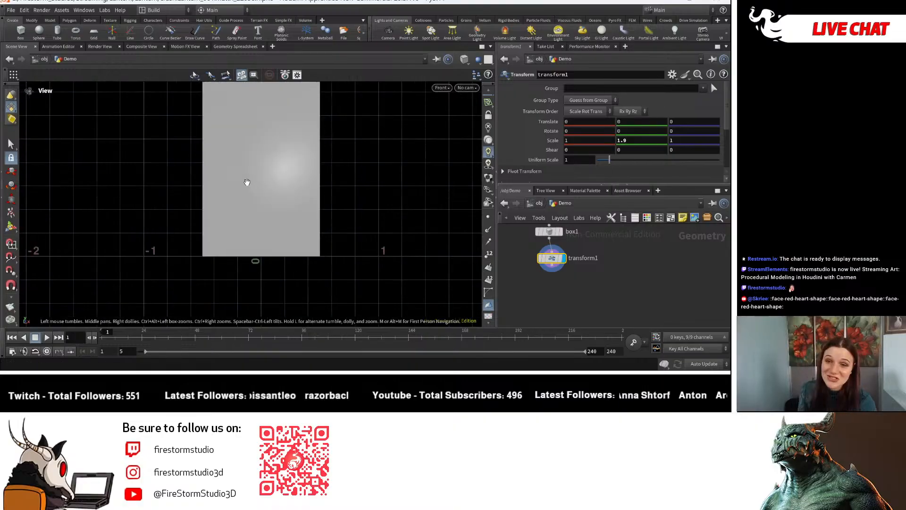
pyautogui.scroll(-2, 246, 176)
pyautogui.moveTo(297, 166); pyautogui.dragTo(288, 221, button='middle')
pyautogui.scroll(-1, 355, 213)
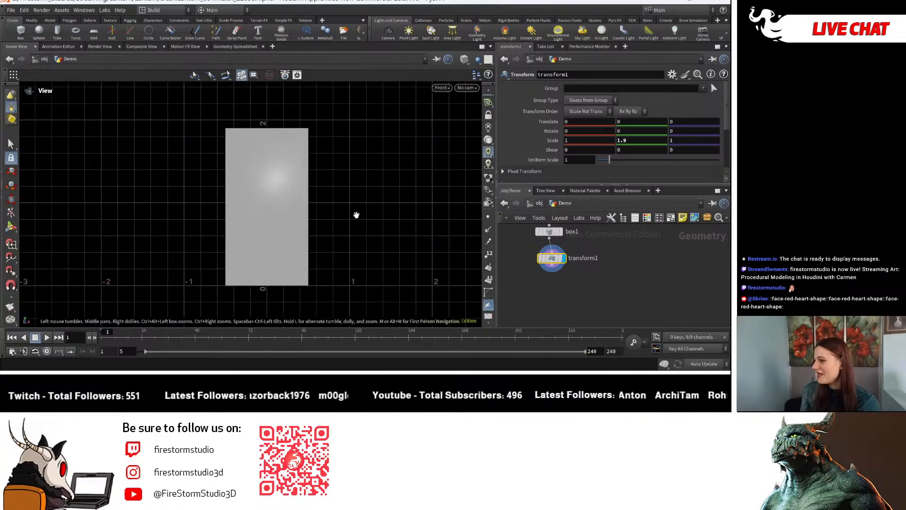
pyautogui.moveTo(358, 217); pyautogui.dragTo(332, 210, button='middle')
pyautogui.moveTo(630, 140); pyautogui.dragTo(633, 141, button='middle')
pyautogui.hotkey('ctrl', 'z')
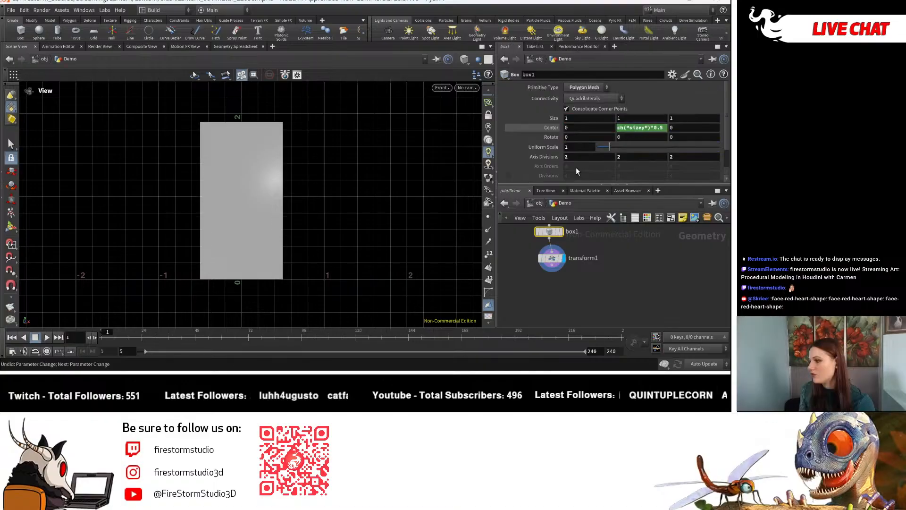
pyautogui.hotkey('ctrl', 'z')
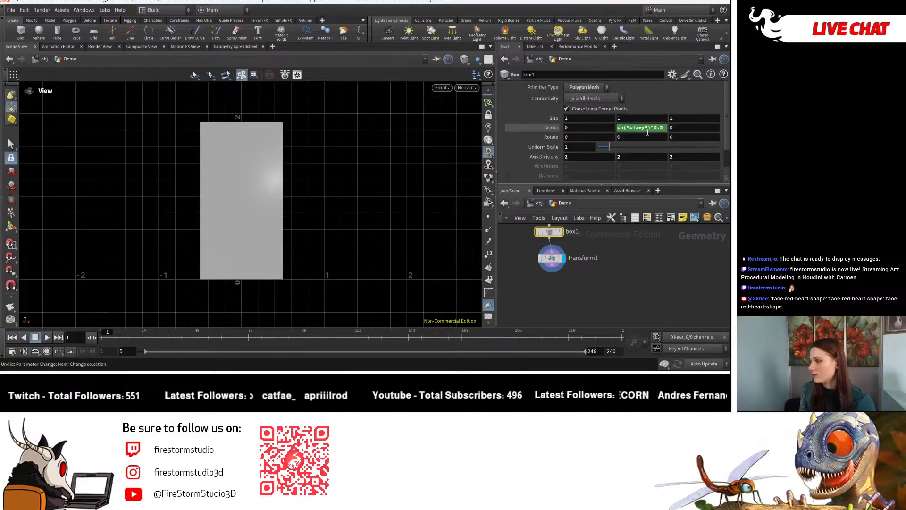
# Remove the ch("sizey")*0.5 expression from box1's Center Y and reset Center to its default of 0.
pyautogui.click(618, 128)
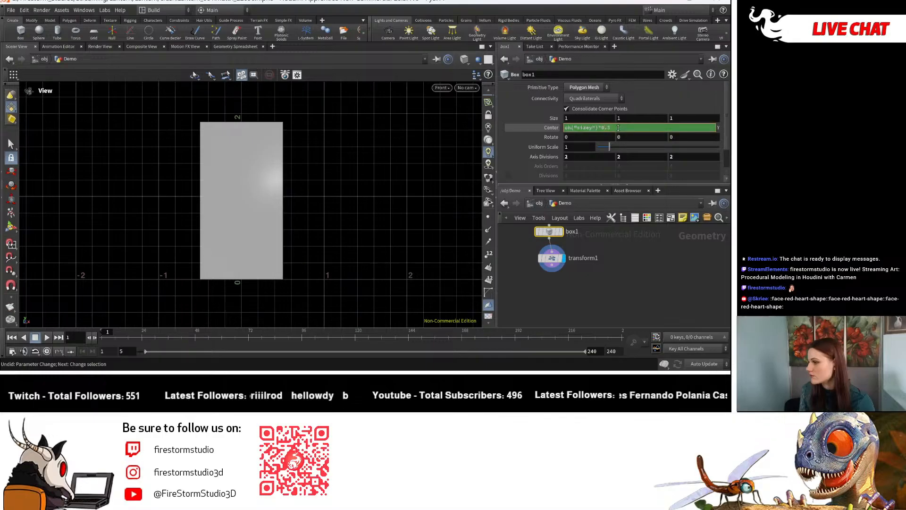
pyautogui.rightClick(533, 128)
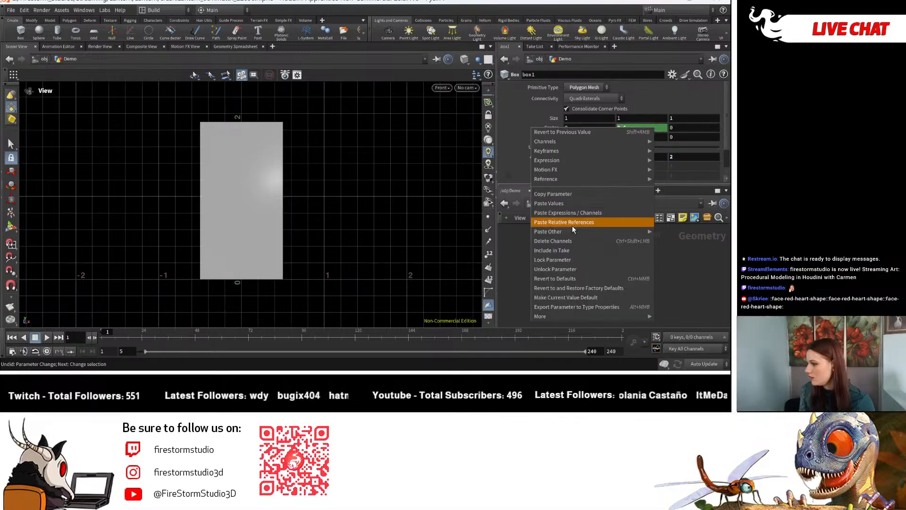
pyautogui.click(572, 225)
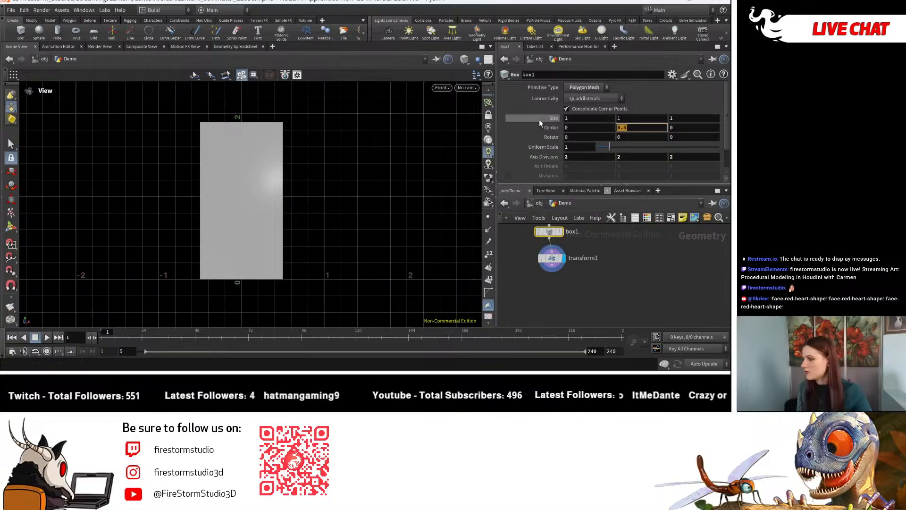
pyautogui.keyDown('ctrl'); pyautogui.middleClick(547, 127); pyautogui.keyUp('ctrl')
# Link box1's Center Y to its Uniform Scale with a relative reference, and extend the expression to ch("scale")*0.5.
pyautogui.rightClick(548, 148)
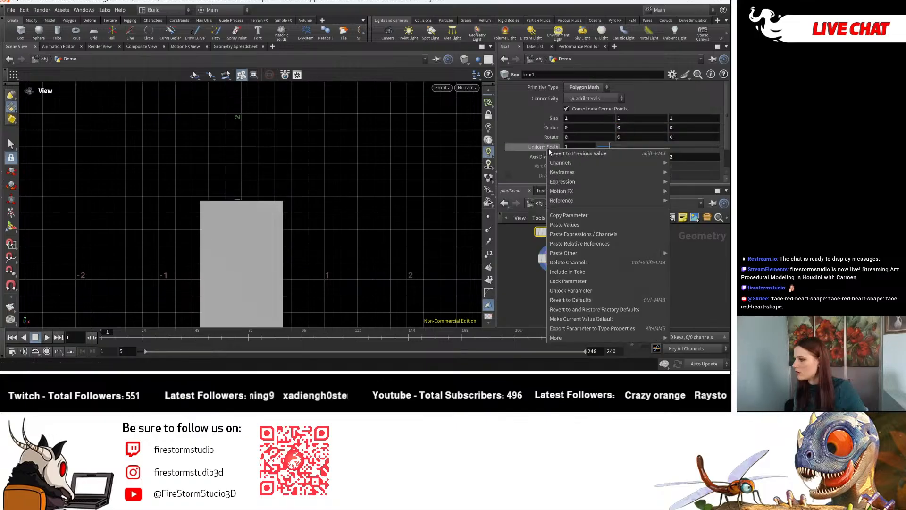
pyautogui.rightClick(614, 127)
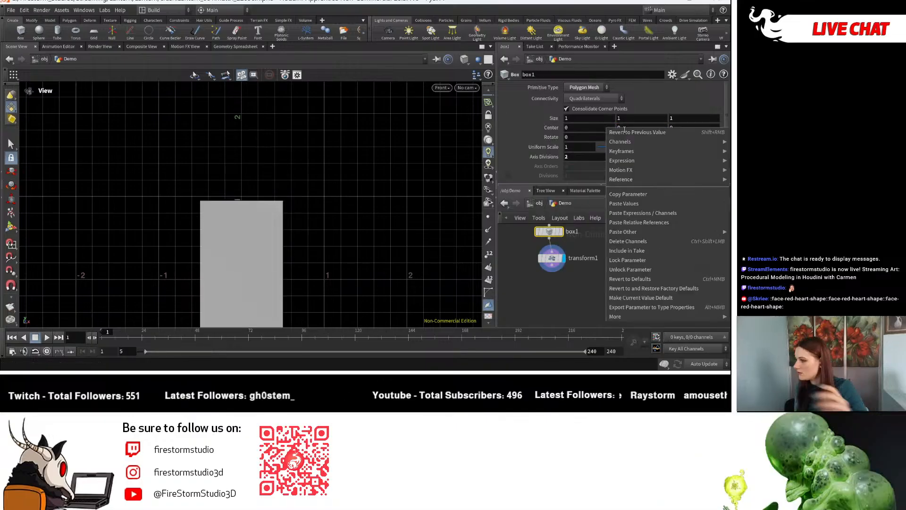
pyautogui.click(639, 223)
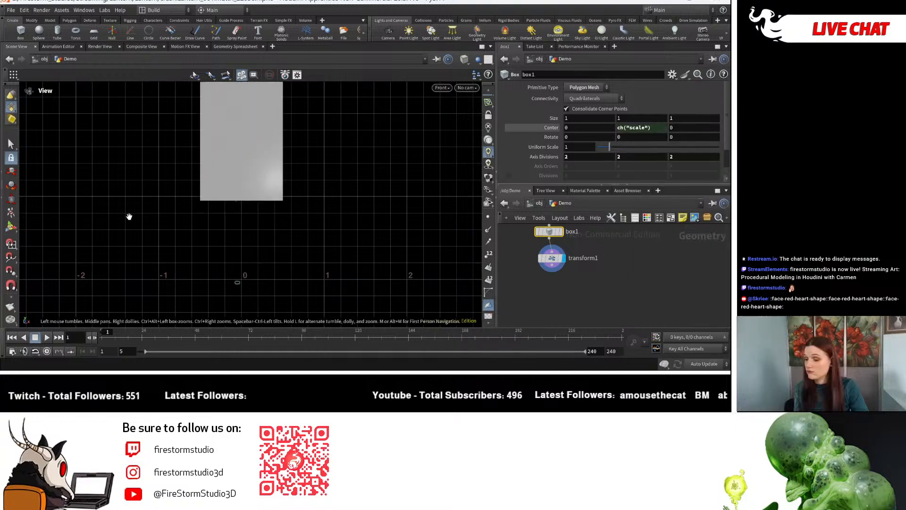
pyautogui.click(649, 127)
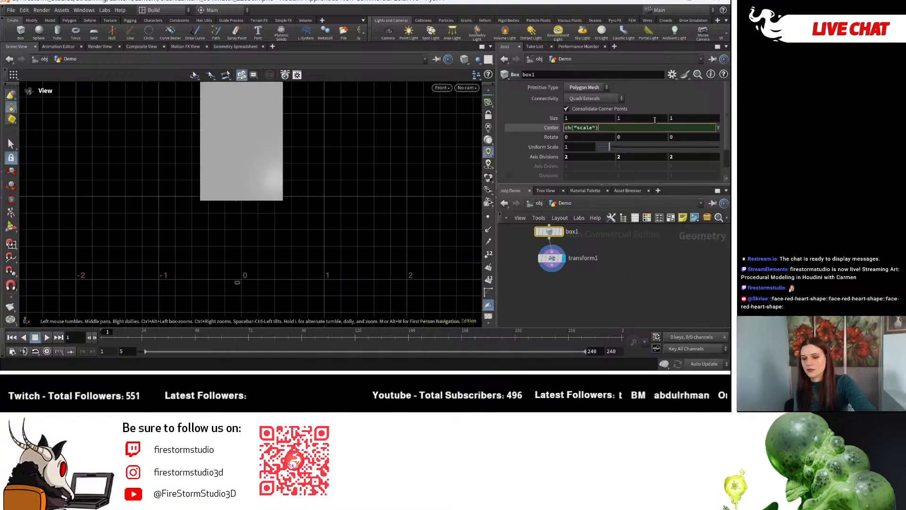
pyautogui.write('*0.')
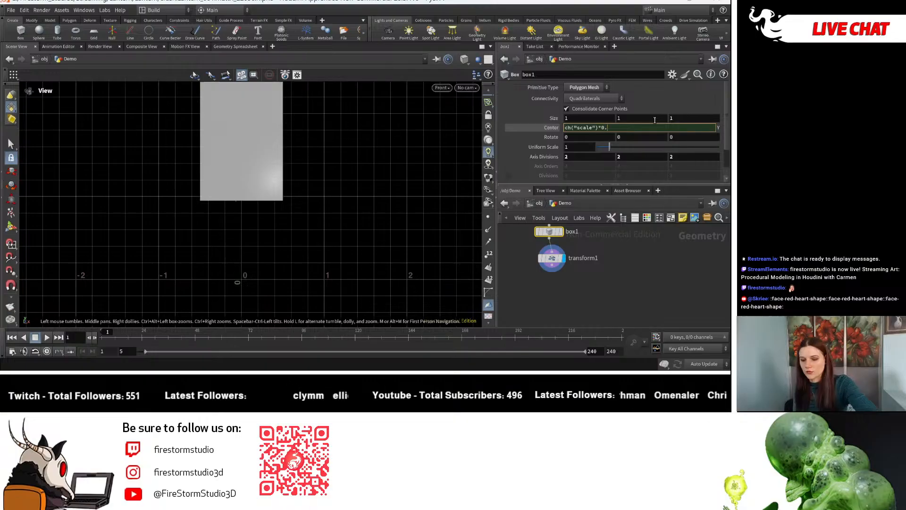
pyautogui.write('5')
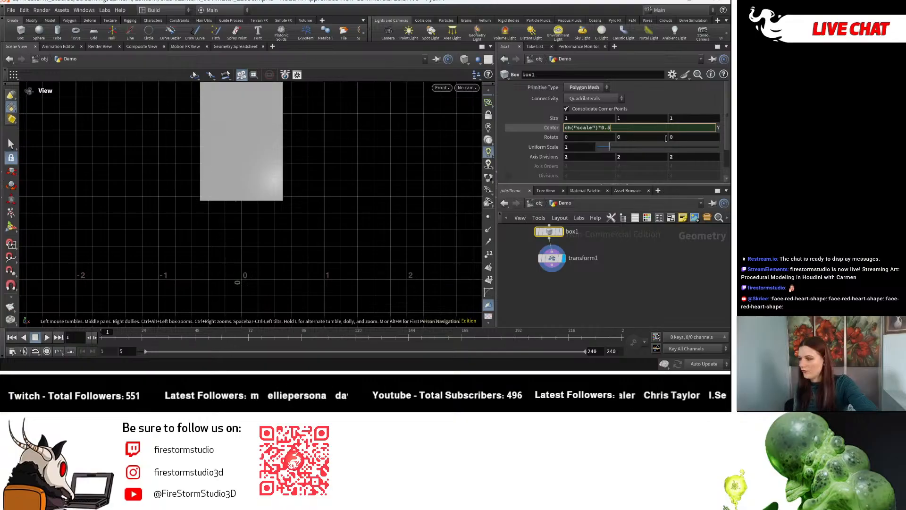
pyautogui.press('Return')
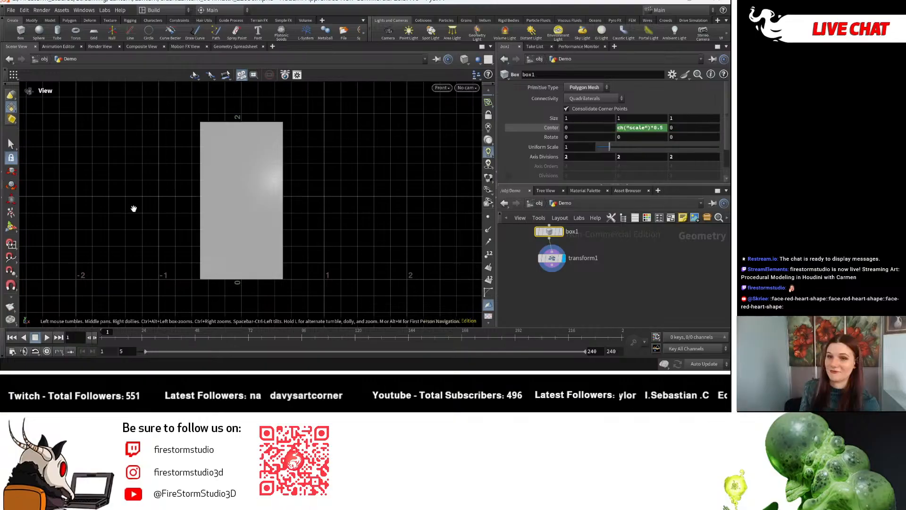
# Set box1's Uniform Scale to 1.4 to test the Center Y link.
pyautogui.moveTo(133, 209); pyautogui.dragTo(117, 246, button='middle')
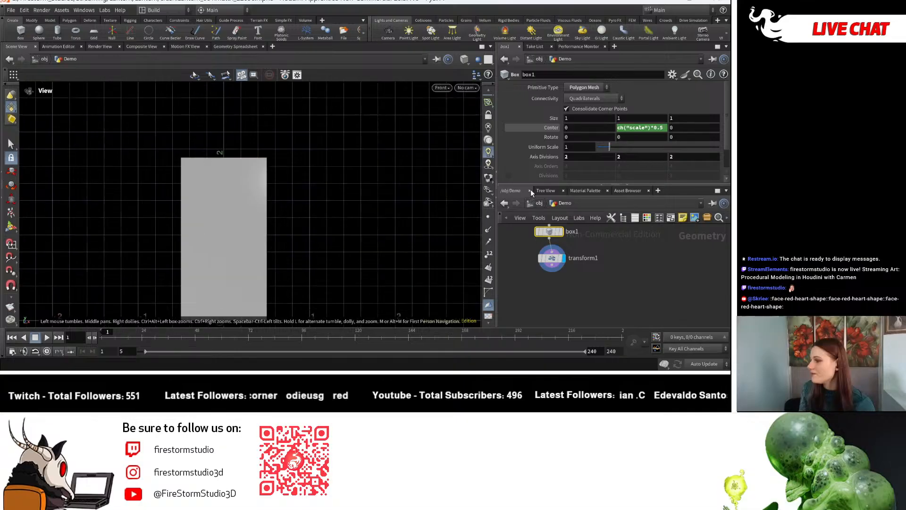
pyautogui.moveTo(609, 146); pyautogui.dragTo(615, 147)
pyautogui.moveTo(258, 188); pyautogui.dragTo(66, 194, button='right')
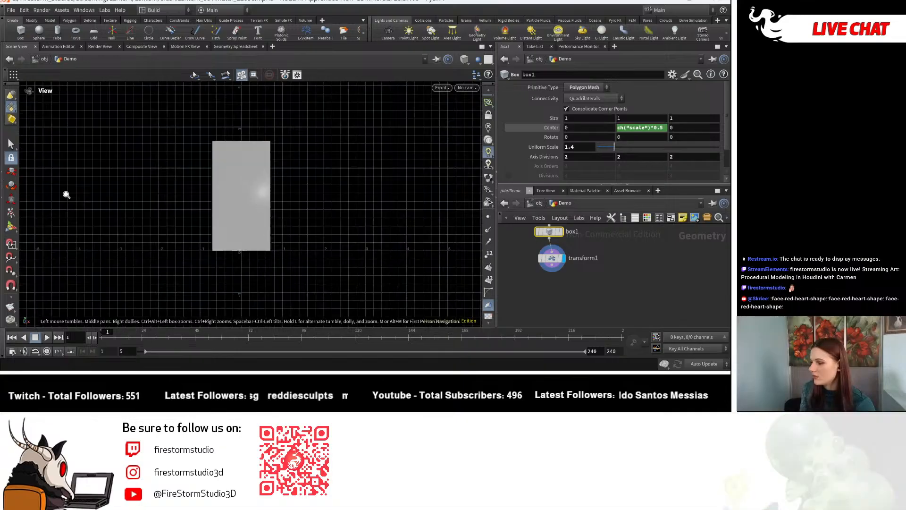
pyautogui.moveTo(540, 147); pyautogui.dragTo(541, 155, button='middle')
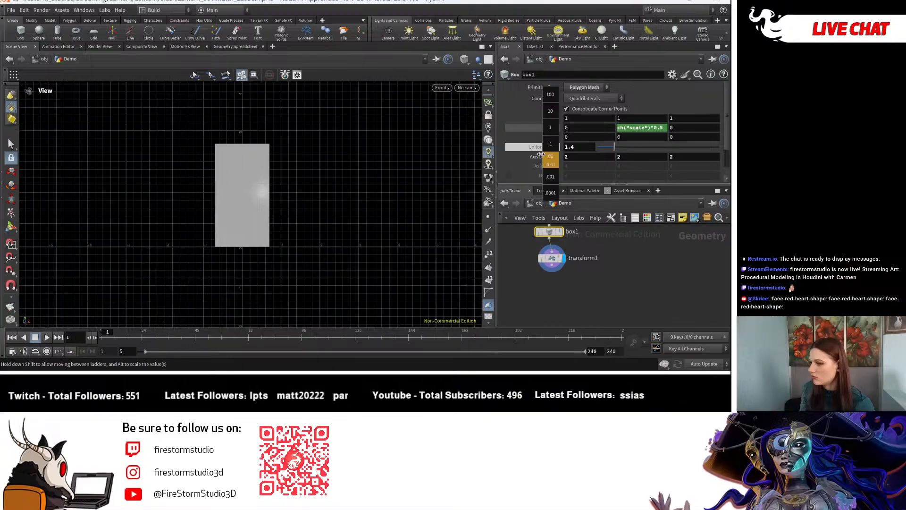
# Try a Y Scale of 0.6 on the Transform node and undo the change.
pyautogui.click(551, 258)
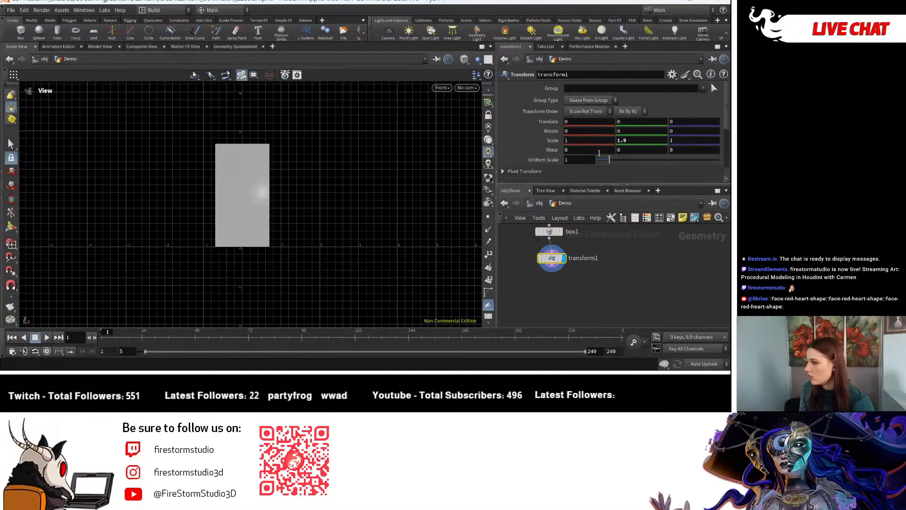
pyautogui.moveTo(636, 141); pyautogui.dragTo(627, 142, button='middle')
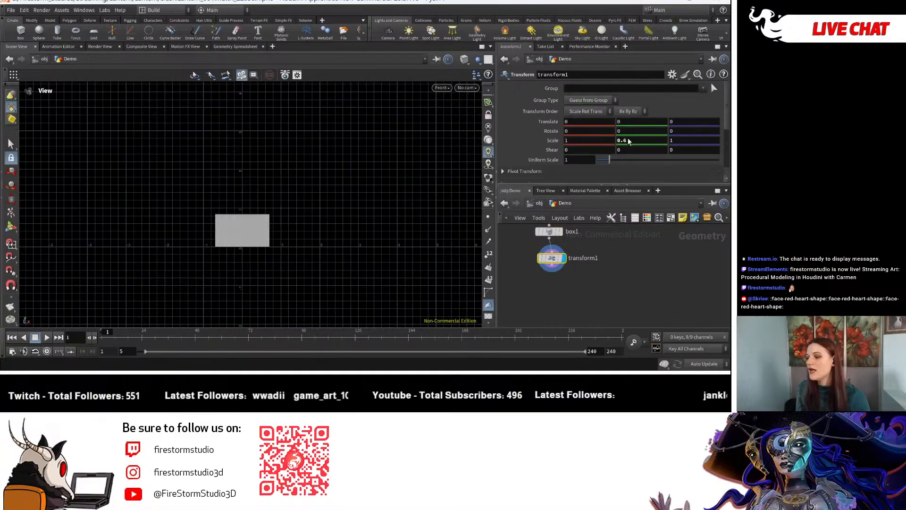
pyautogui.hotkey('ctrl', 'z')
pyautogui.hotkey('ctrl', 'z')
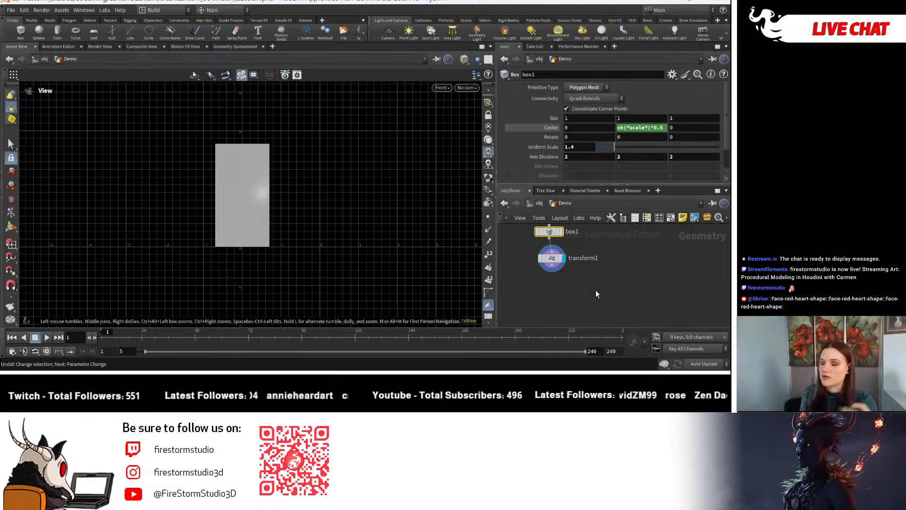
# Set box1's Uniform Scale to 1, remove its Center Y expression and set Center Y to 0.
pyautogui.moveTo(595, 291); pyautogui.dragTo(569, 310, button='middle')
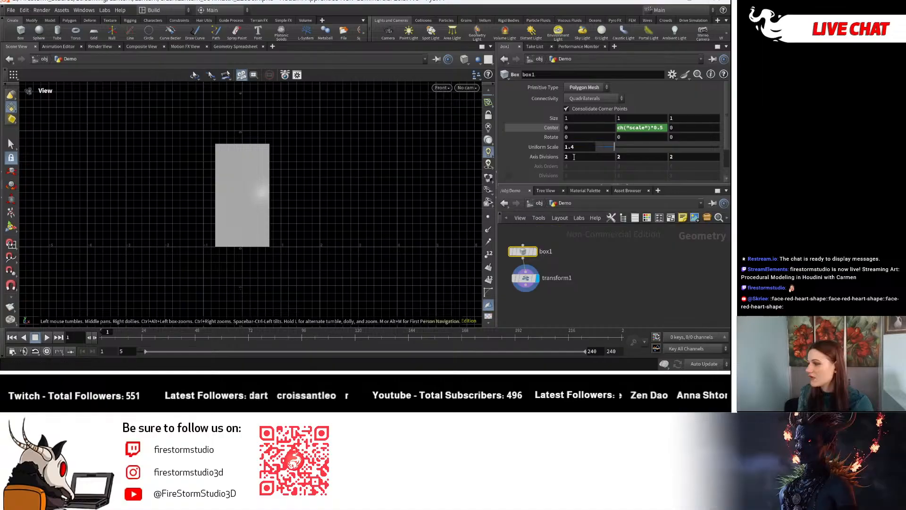
pyautogui.moveTo(576, 147); pyautogui.dragTo(534, 147)
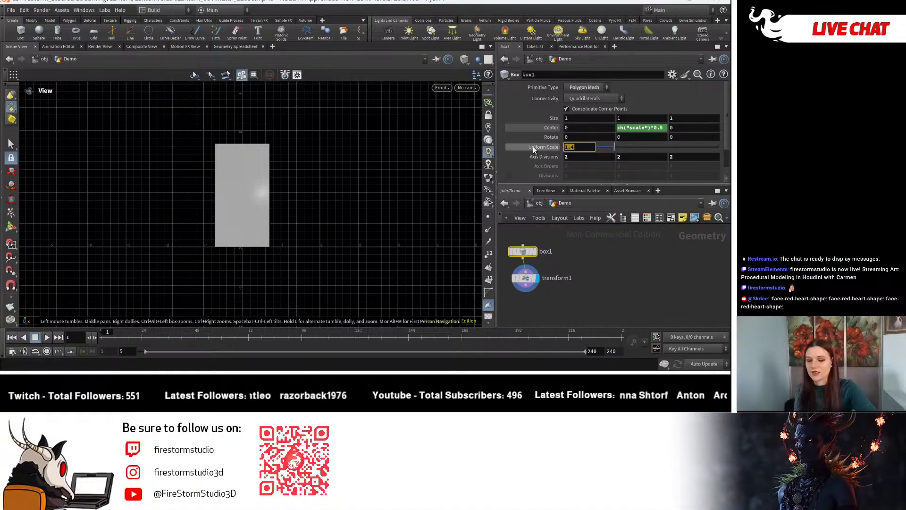
pyautogui.write('1')
pyautogui.press('Return')
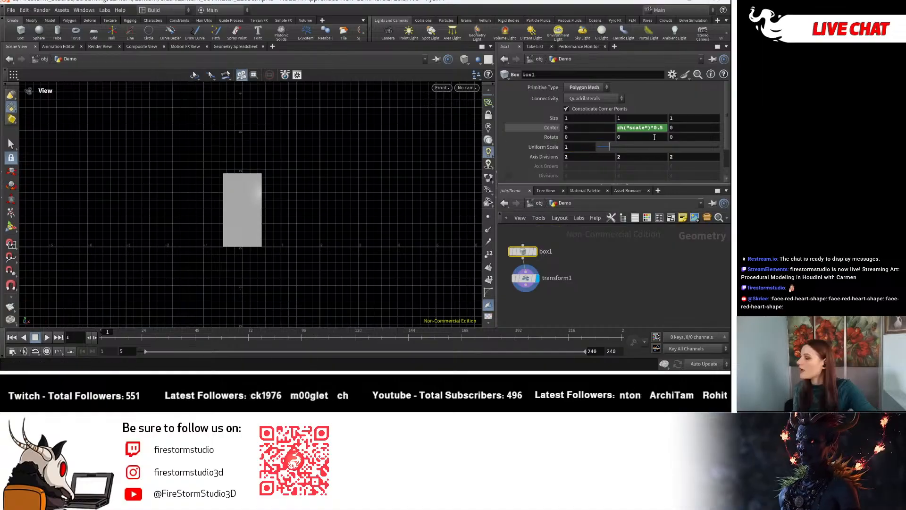
pyautogui.press('Return')
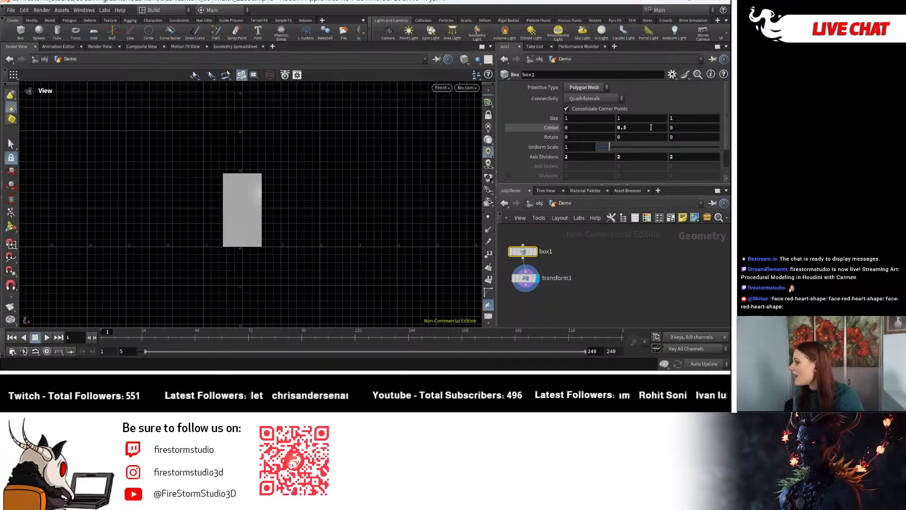
pyautogui.click(651, 128)
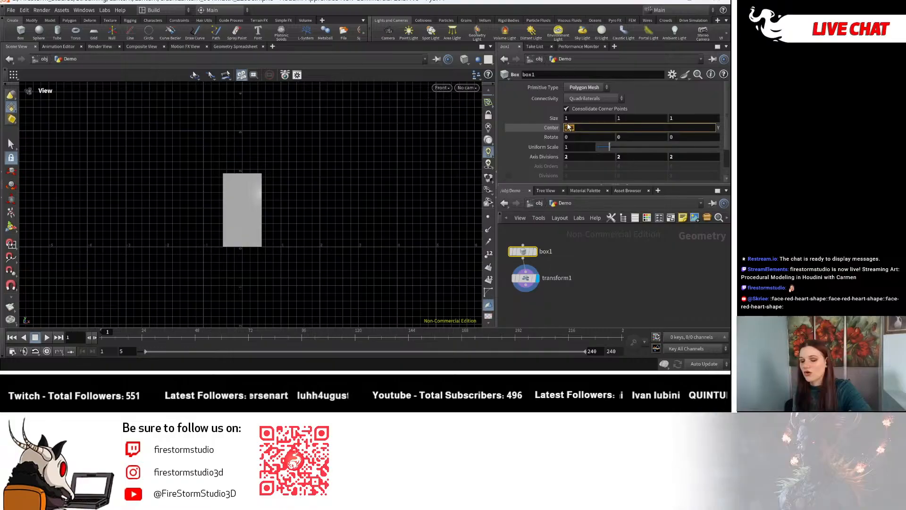
pyautogui.write('0')
pyautogui.press('Return')
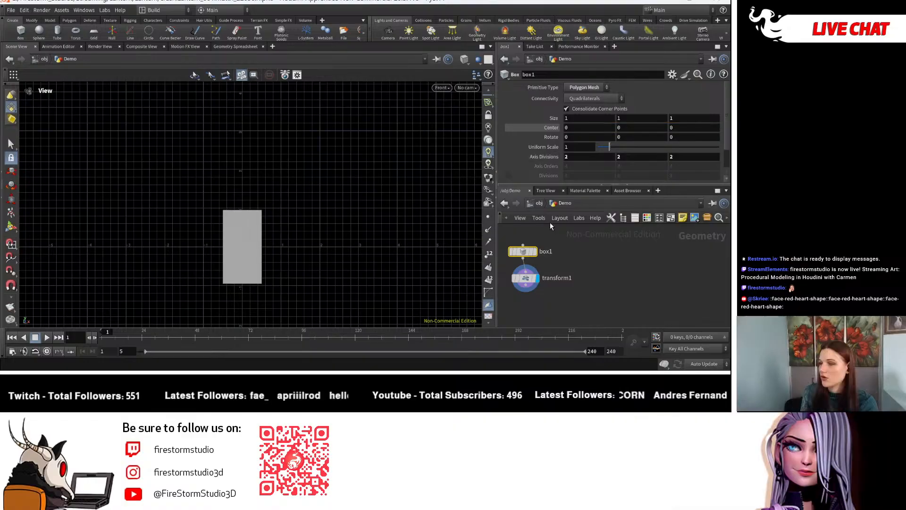
# Spread transform1 and box1 apart in the Demo network to make room for a second branch.
pyautogui.moveTo(530, 281); pyautogui.dragTo(511, 292)
pyautogui.moveTo(531, 258); pyautogui.dragTo(519, 271, button='middle')
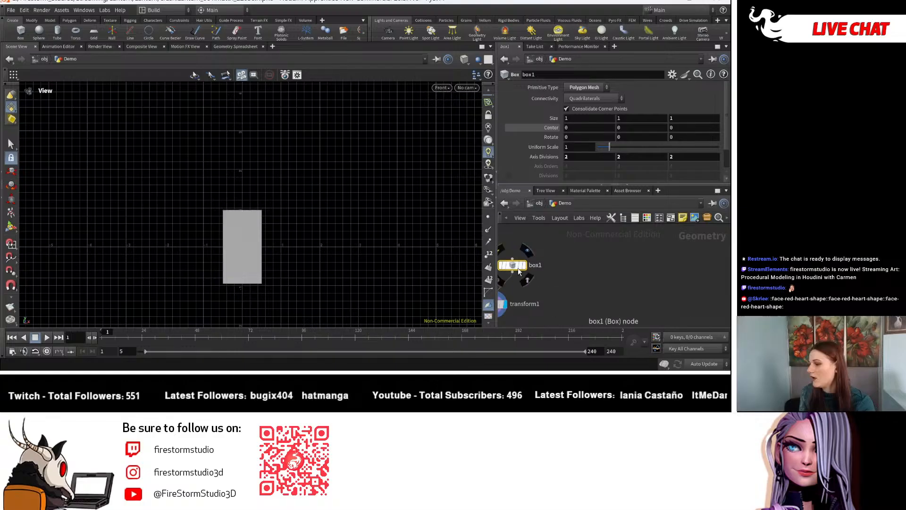
pyautogui.moveTo(519, 271); pyautogui.dragTo(577, 263)
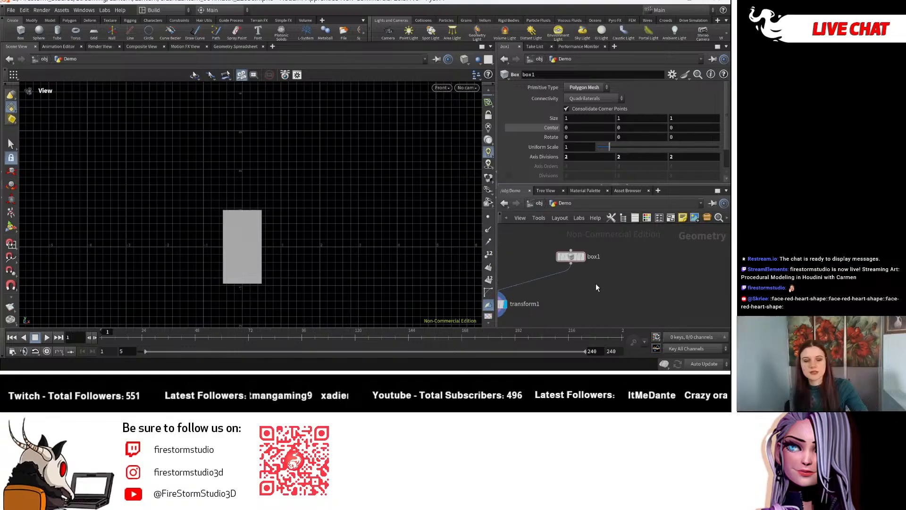
# Add a Match Size node below box1, wire box1 into it as a second branch, and display its output.
pyautogui.press('Tab')
pyautogui.write('ma')
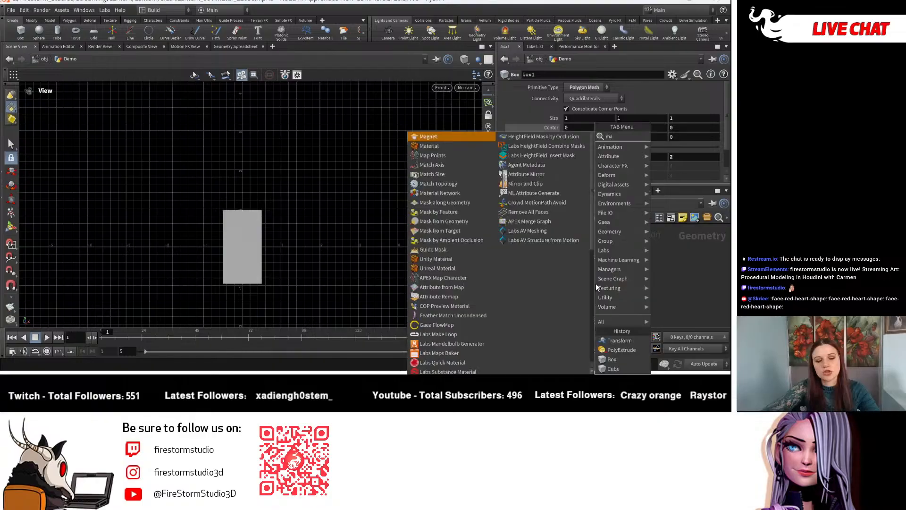
pyautogui.write('tchs')
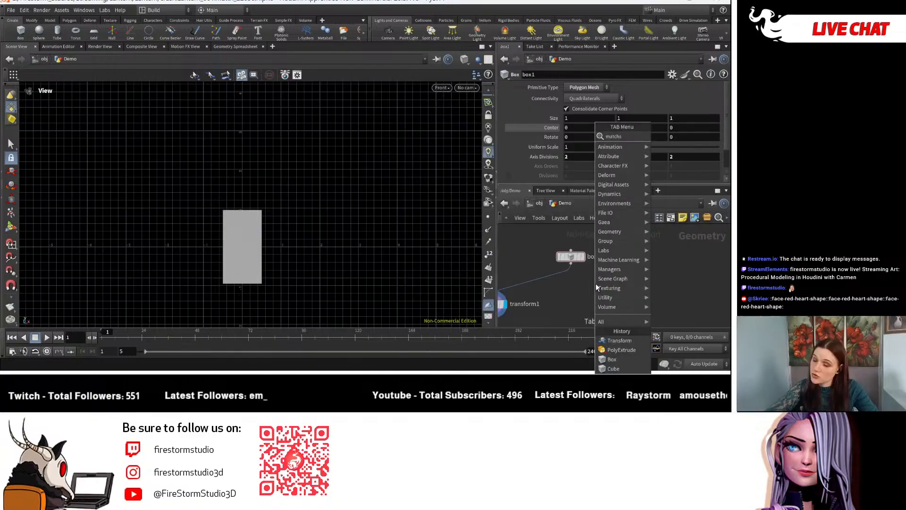
pyautogui.write('i')
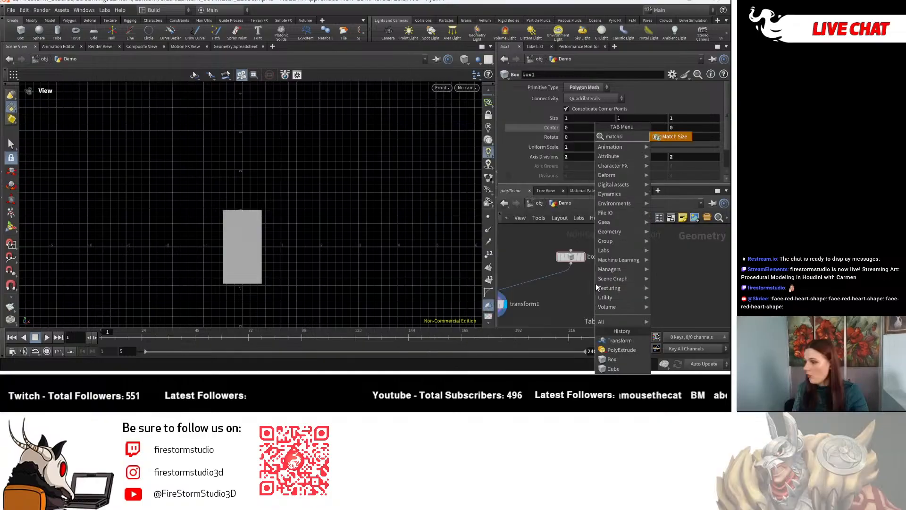
pyautogui.press('Return')
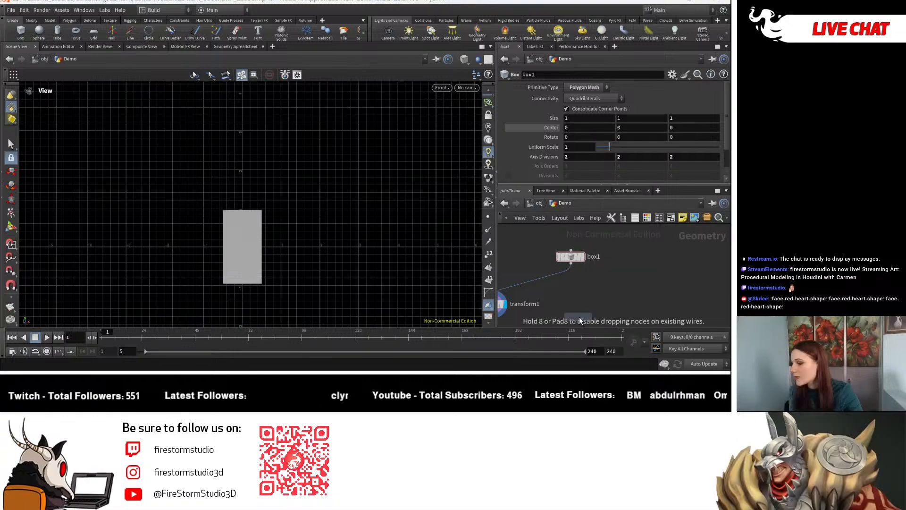
pyautogui.click(592, 290)
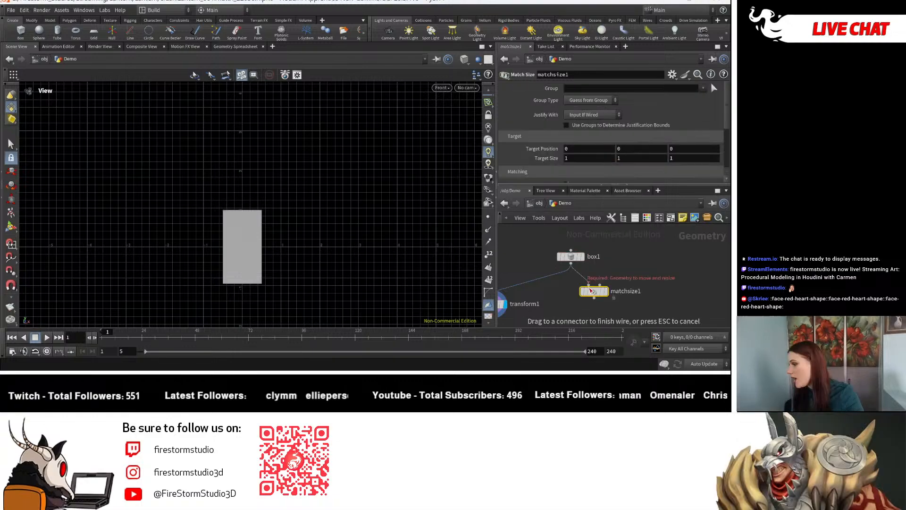
pyautogui.click(590, 290)
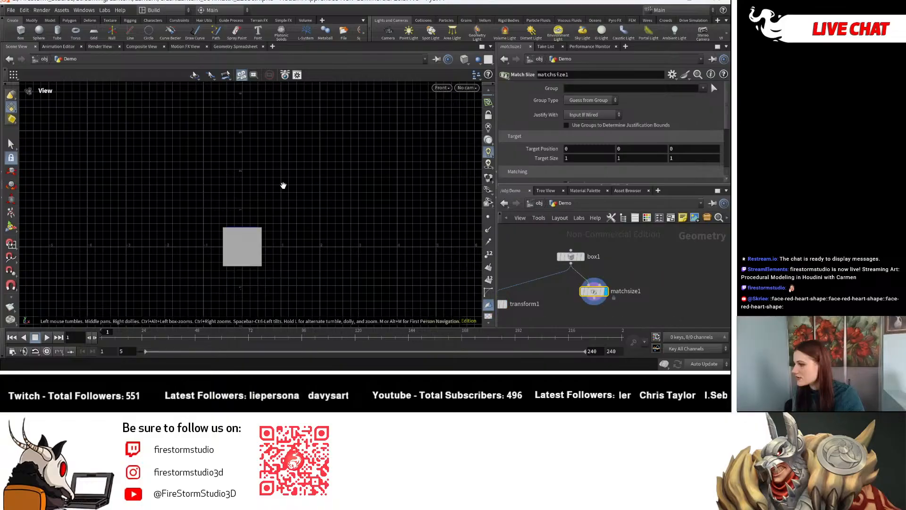
pyautogui.scroll(-3, 559, 133)
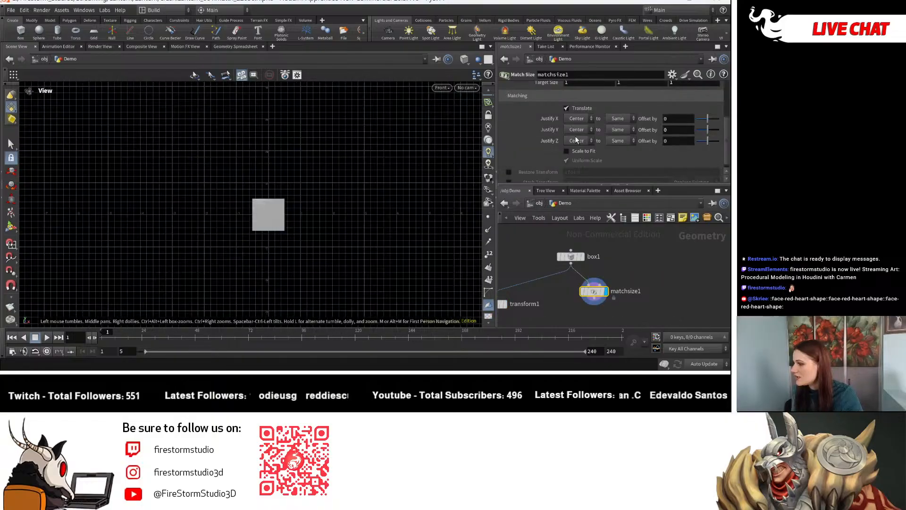
# Try matchsize1's Justify Y with Min and Max to compare how the box aligns to the ground line.
pyautogui.click(575, 140)
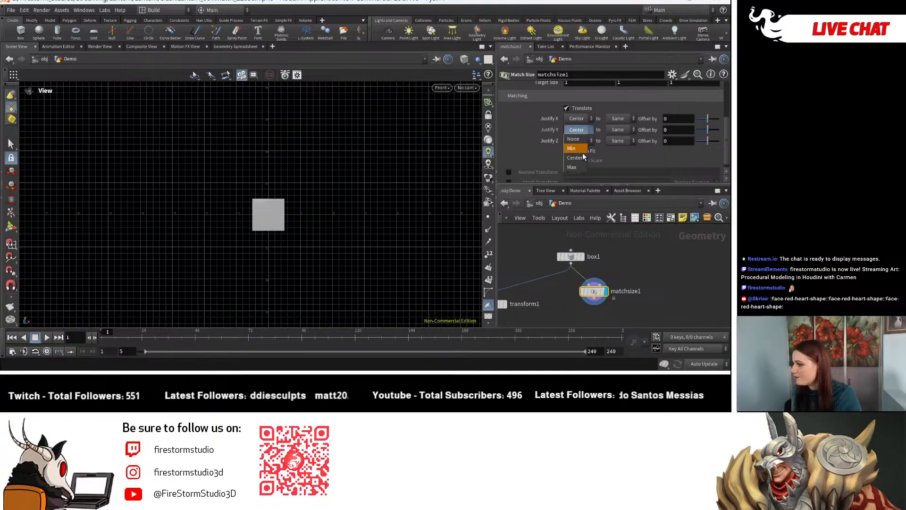
pyautogui.middleClick(582, 152)
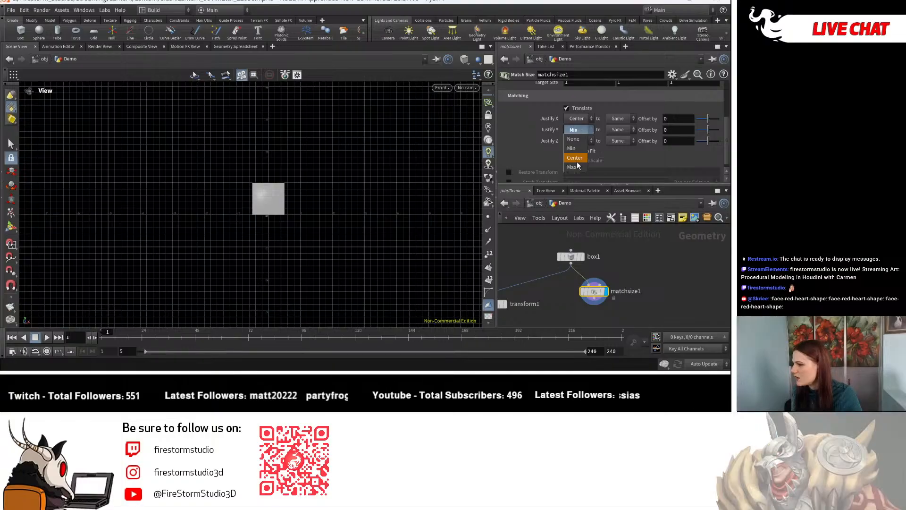
pyautogui.middleClick(577, 166)
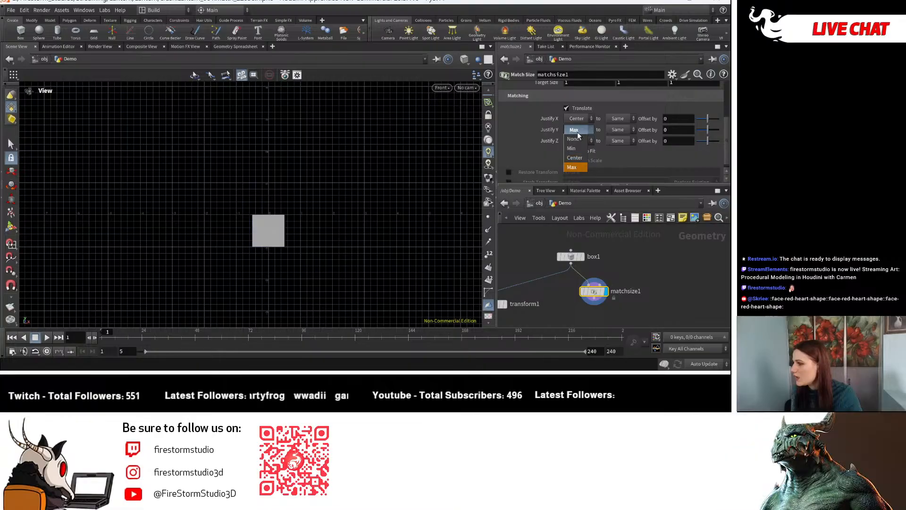
pyautogui.click(577, 132)
pyautogui.scroll(5, 235, 253)
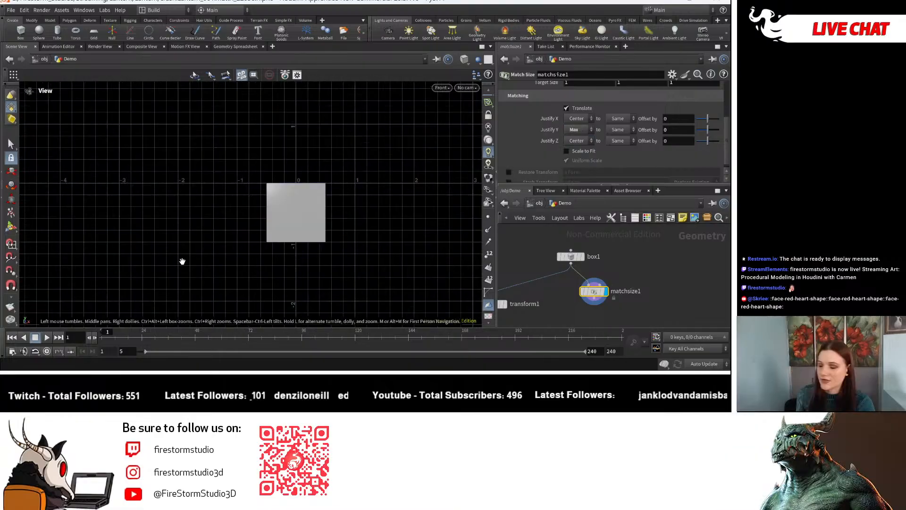
# Display box1's output to examine the box's original position in the front view.
pyautogui.click(573, 256)
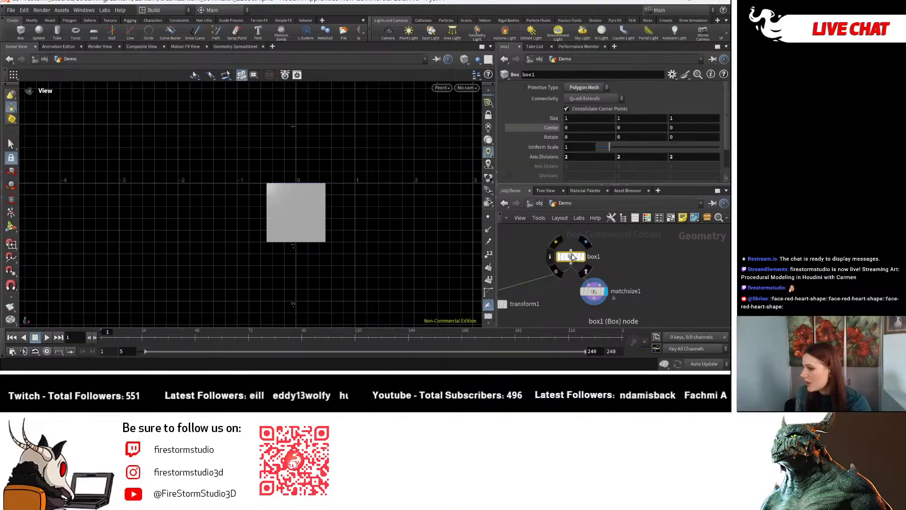
pyautogui.click(583, 256)
pyautogui.scroll(3, 384, 243)
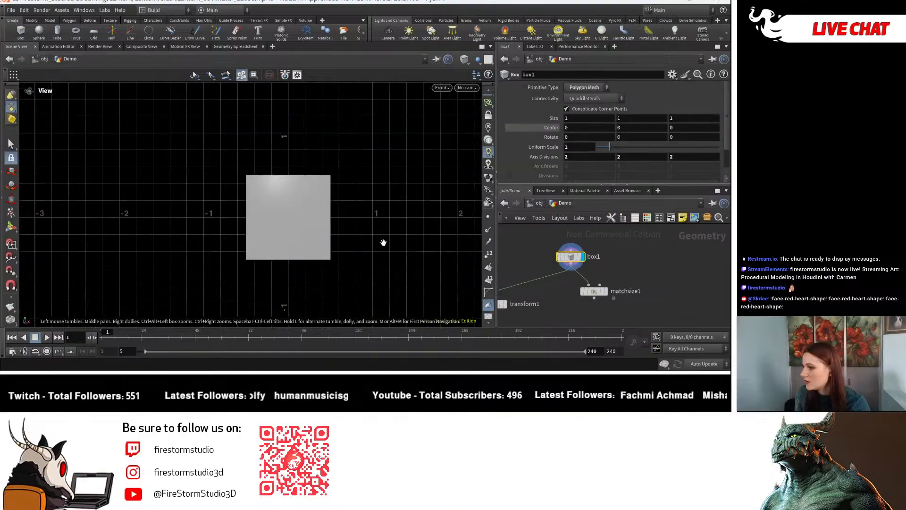
# Display matchsize1's output again and set its Justify Y to Min.
pyautogui.click(597, 292)
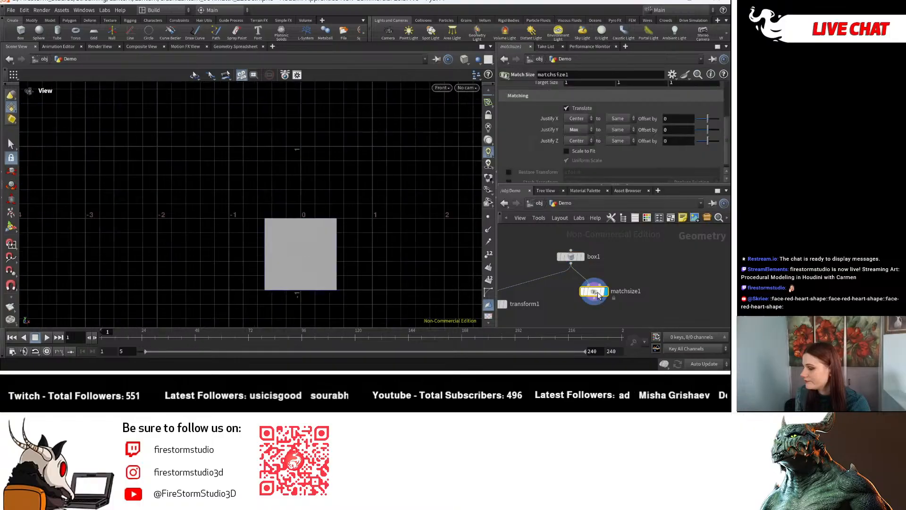
pyautogui.click(577, 129)
pyautogui.click(580, 133)
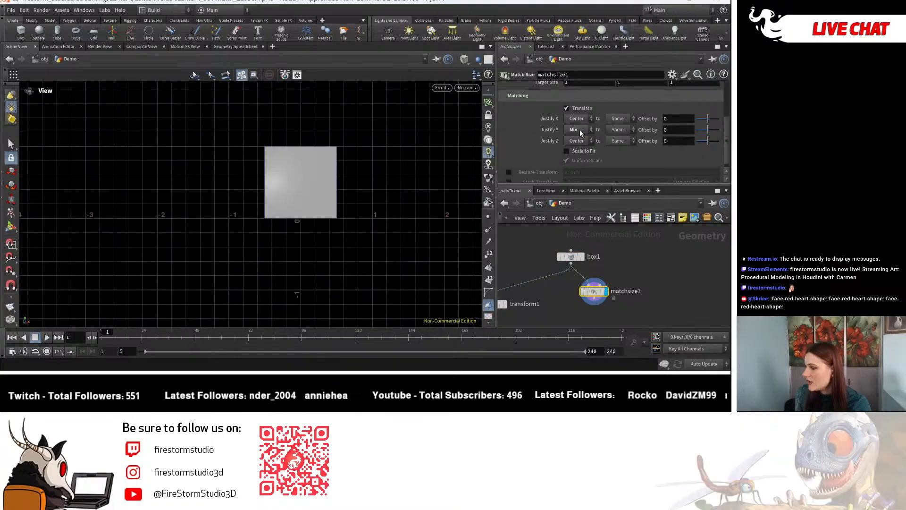
pyautogui.scroll(2, 464, 251)
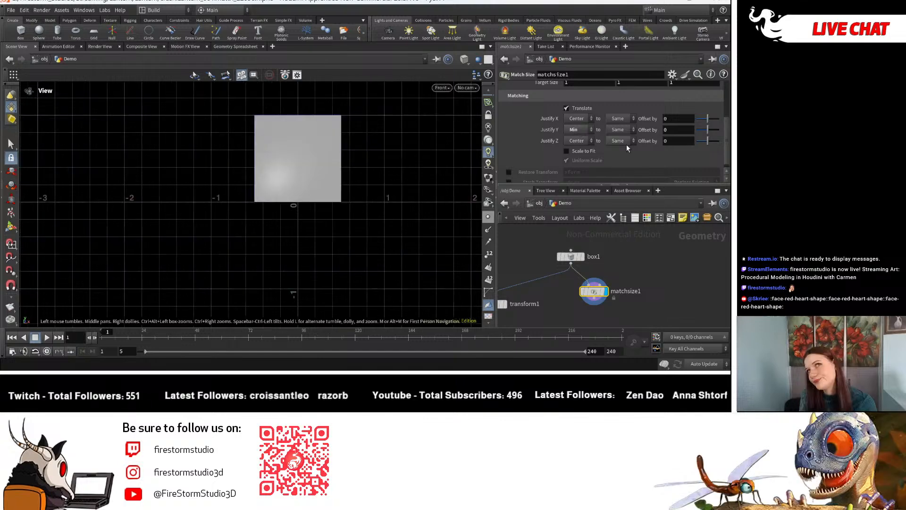
# Compare box1's original output with matchsize1's output by switching the display flag from one to the other.
pyautogui.click(582, 257)
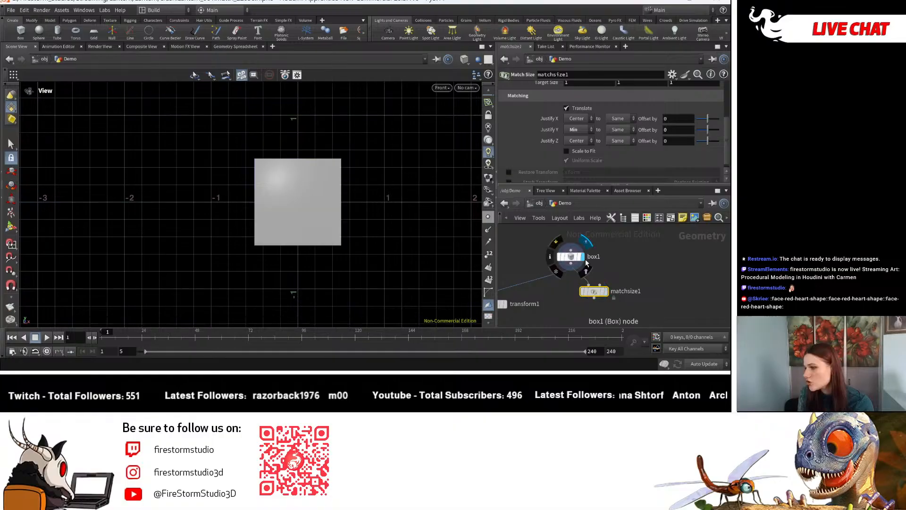
pyautogui.scroll(-2, 306, 213)
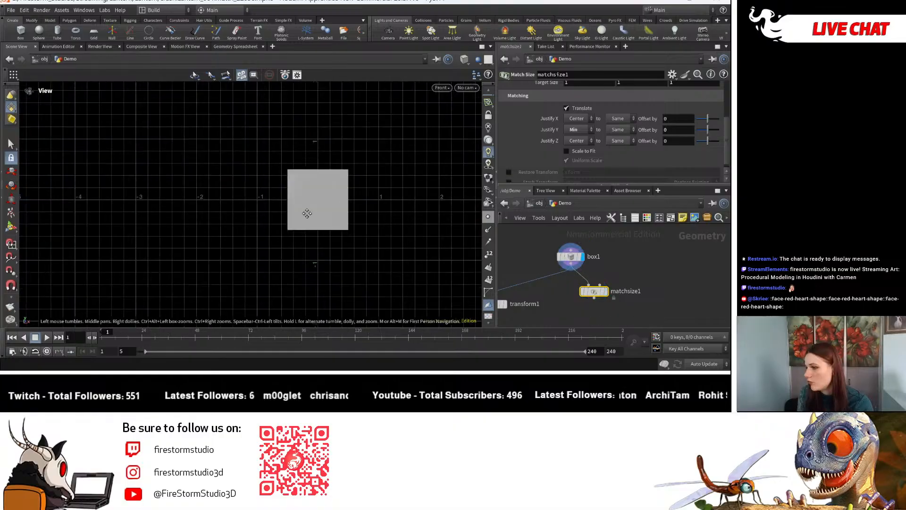
pyautogui.moveTo(307, 213); pyautogui.dragTo(297, 211, button='middle')
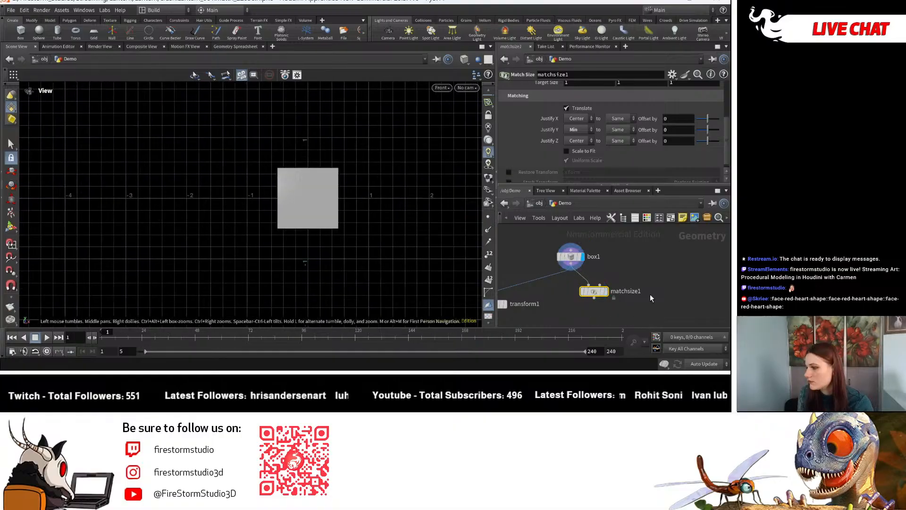
pyautogui.click(605, 292)
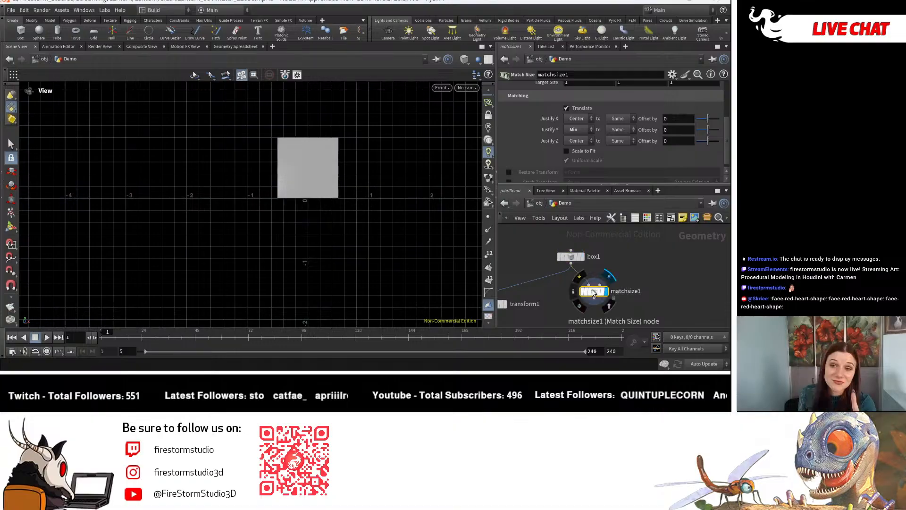
# Try Justify Y as Max and None on matchsize1, undo the None choice, and frame the box.
pyautogui.click(568, 128)
pyautogui.click(572, 163)
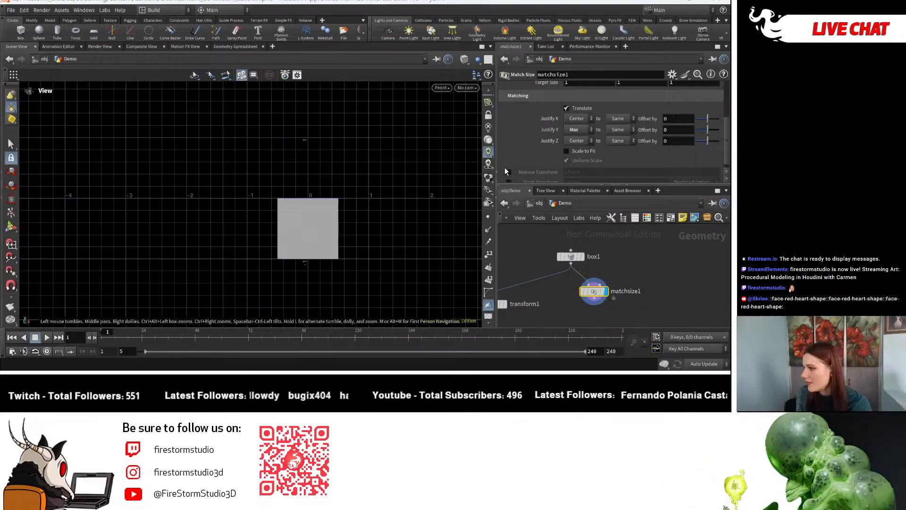
pyautogui.click(574, 129)
pyautogui.click(578, 139)
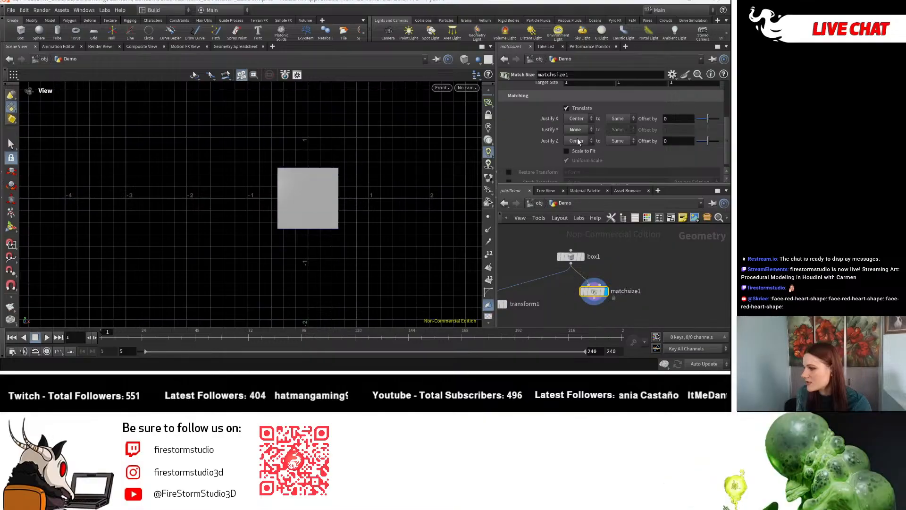
pyautogui.hotkey('ctrl', 'z')
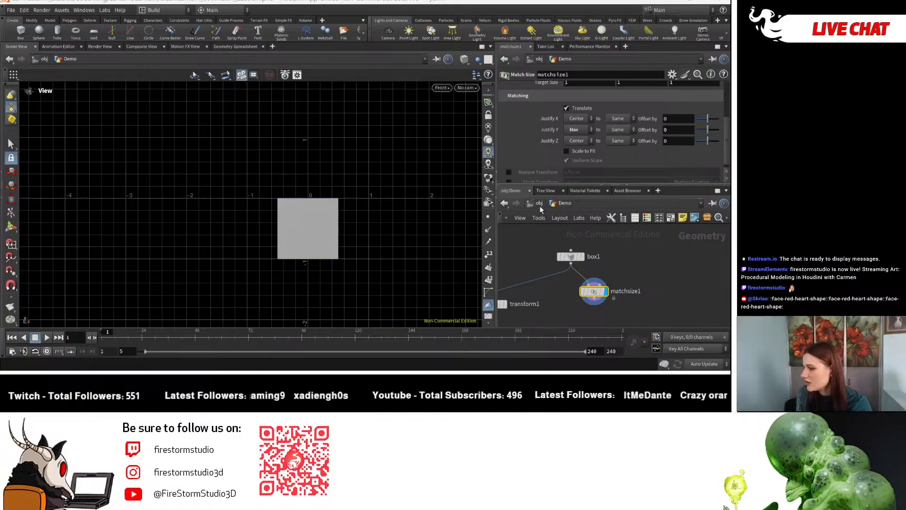
pyautogui.hotkey('space', 'g')
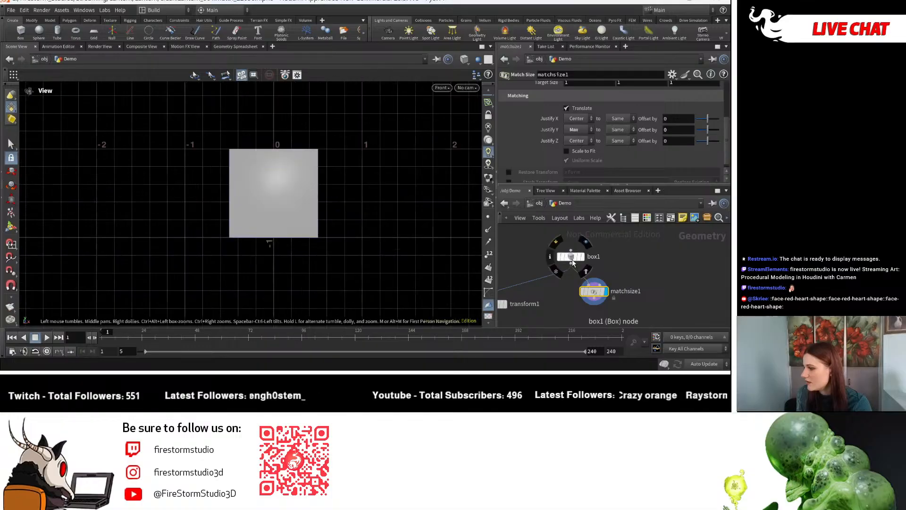
# Test matchsize1's Justify Y with Min, Center and None while box1 has a Uniform Scale of 2.7.
pyautogui.click(571, 257)
pyautogui.moveTo(609, 147); pyautogui.dragTo(630, 147)
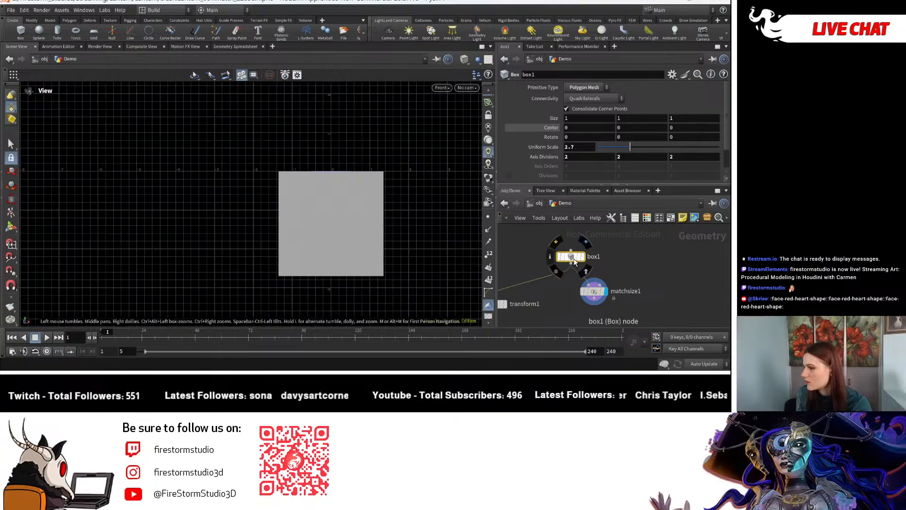
pyautogui.click(597, 286)
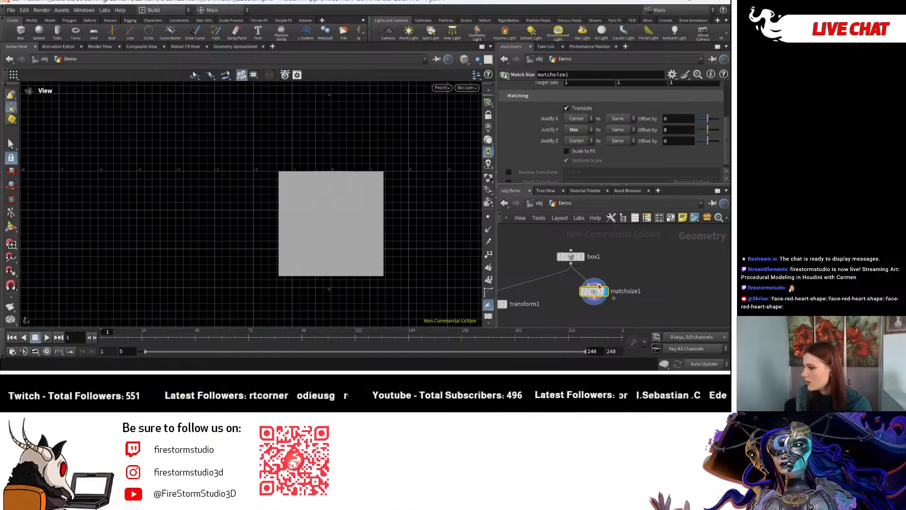
pyautogui.click(576, 129)
pyautogui.click(582, 146)
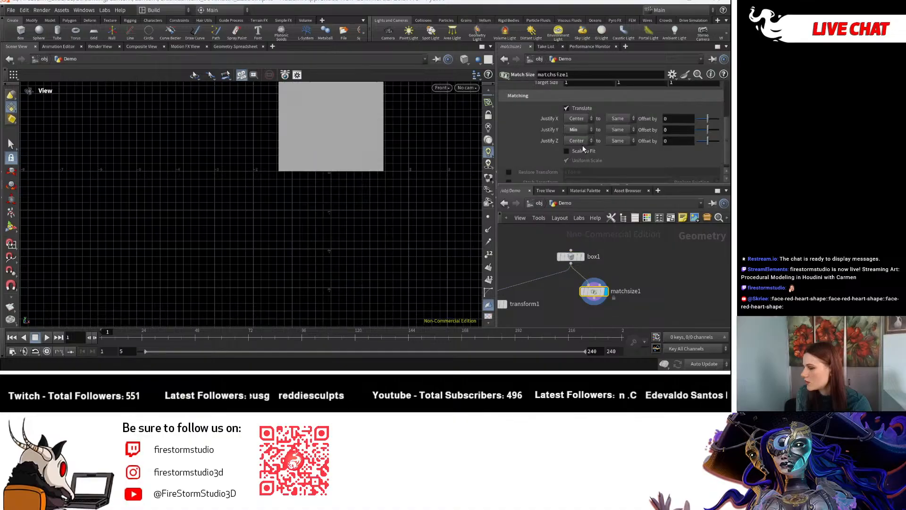
pyautogui.click(579, 130)
pyautogui.click(581, 154)
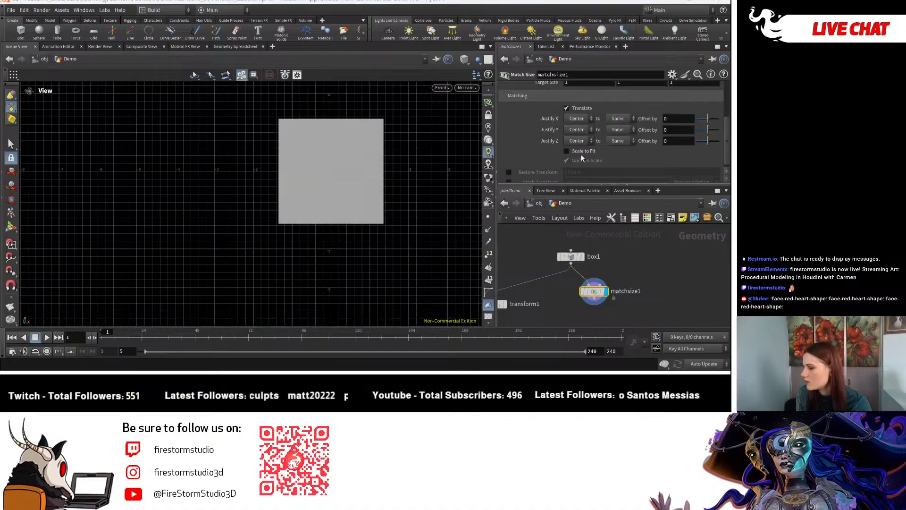
pyautogui.click(581, 130)
pyautogui.click(581, 136)
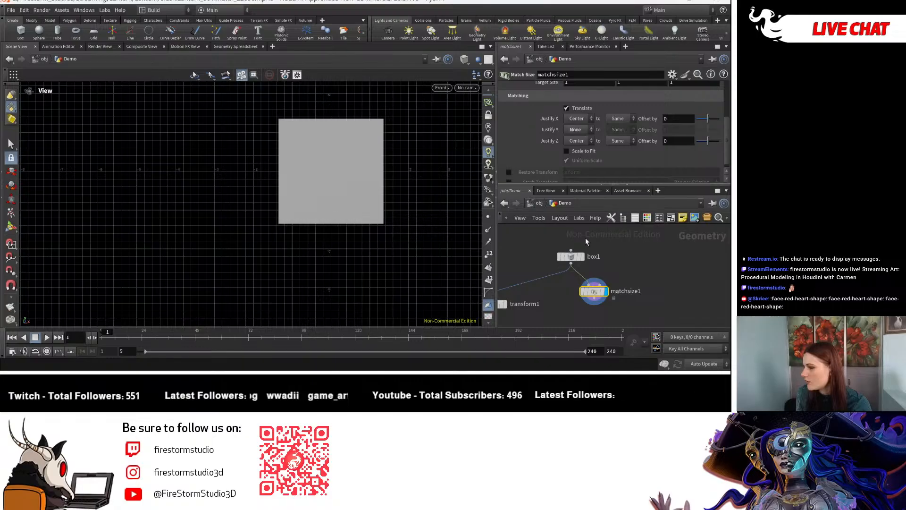
# Set box1's Uniform Scale back to 1 and keep matchsize1 as the displayed node.
pyautogui.click(583, 257)
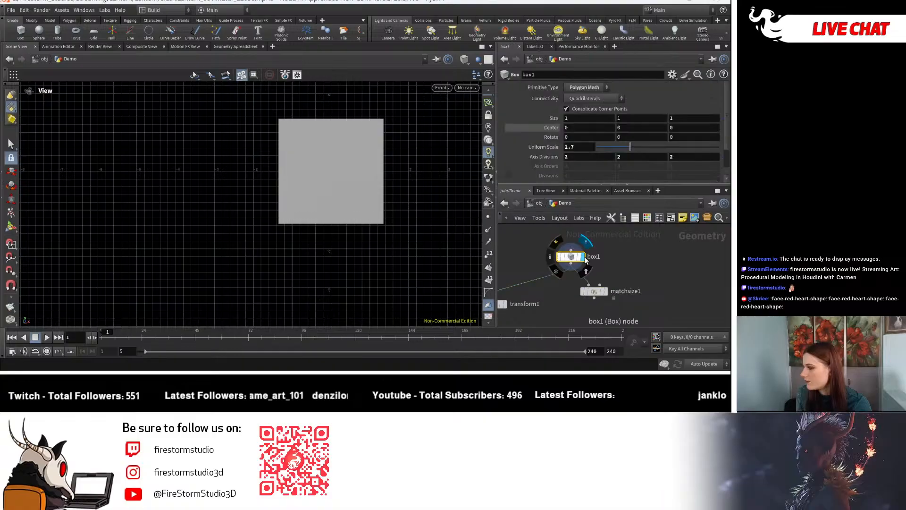
pyautogui.click(578, 146)
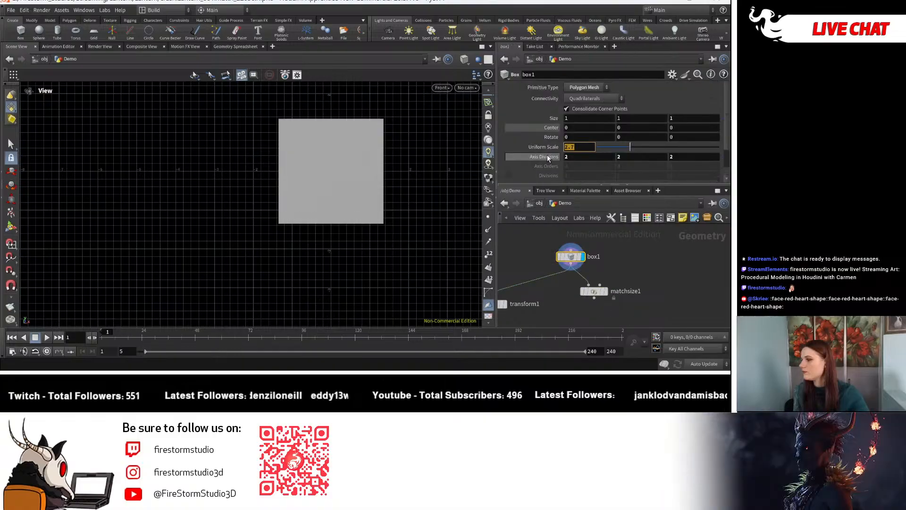
pyautogui.write('1')
pyautogui.press('Return')
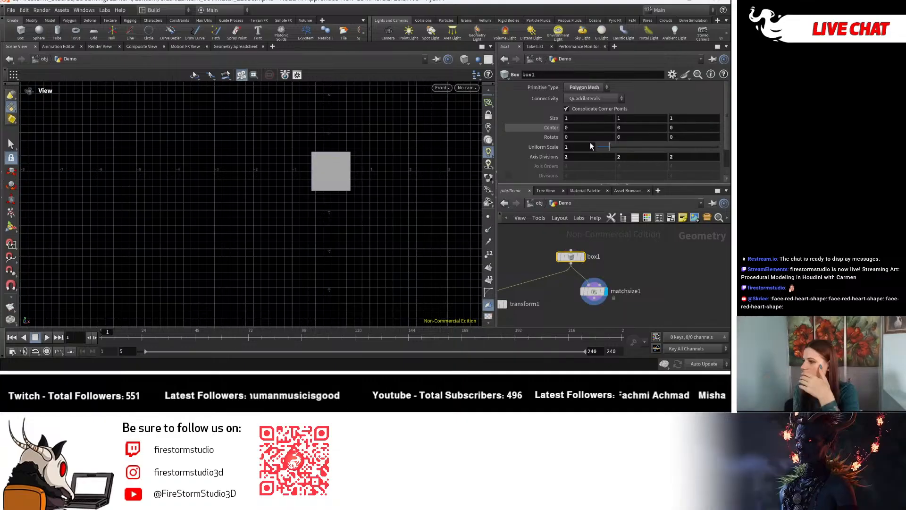
# Review matchsize1's group and target settings and set its Justify Y to Max.
pyautogui.click(593, 292)
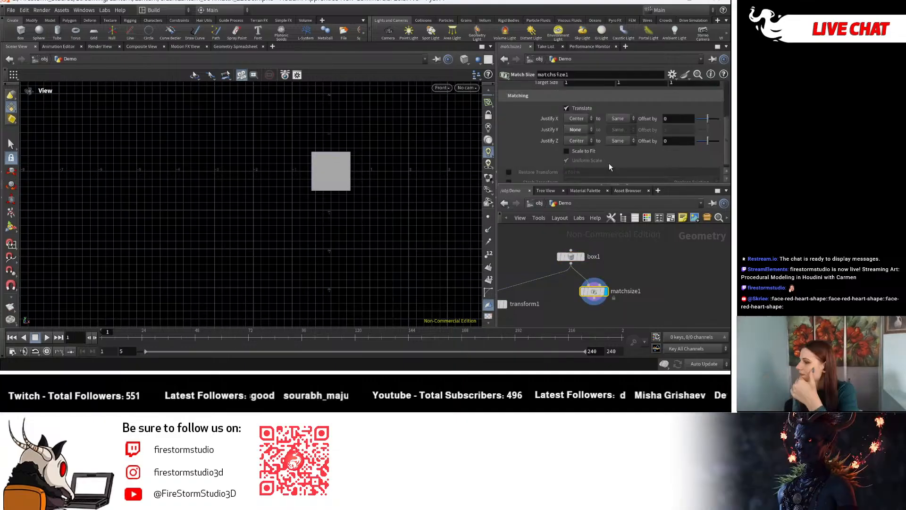
pyautogui.scroll(4, 609, 167)
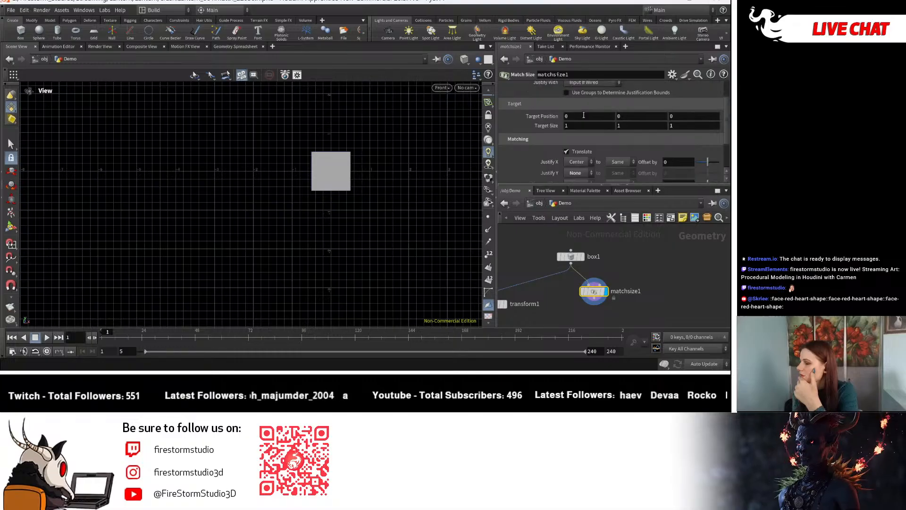
pyautogui.scroll(3, 594, 124)
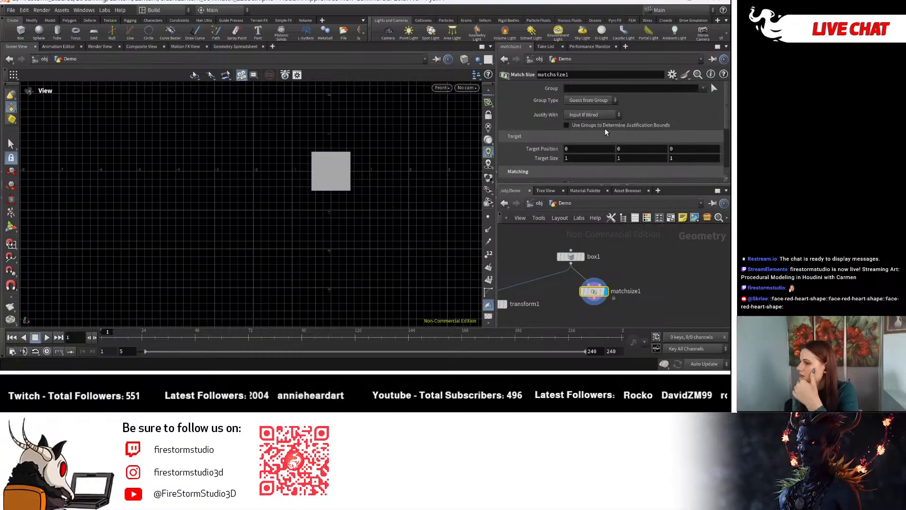
pyautogui.scroll(-4, 604, 128)
pyautogui.click(578, 162)
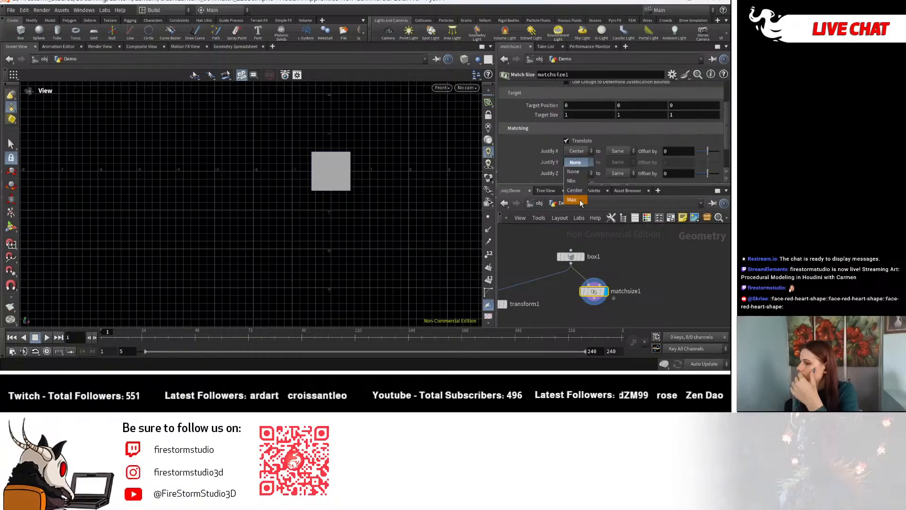
pyautogui.click(572, 199)
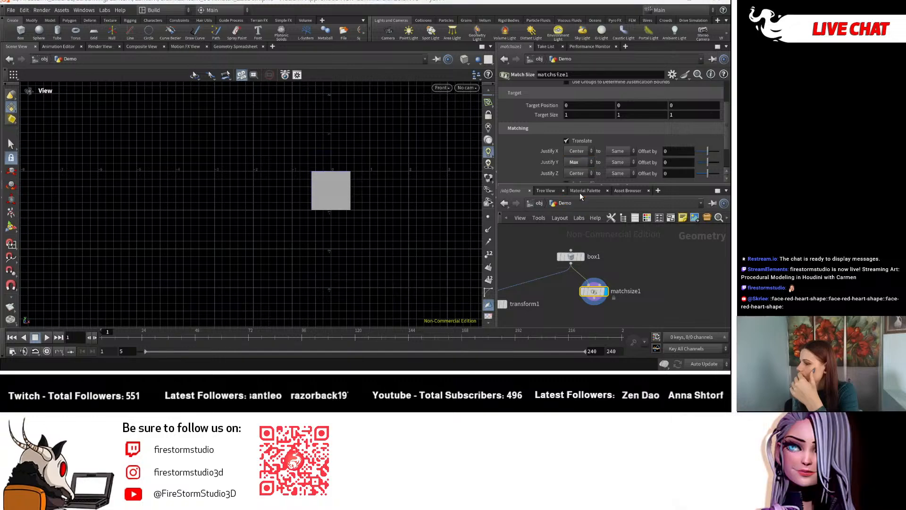
pyautogui.scroll(3, 332, 189)
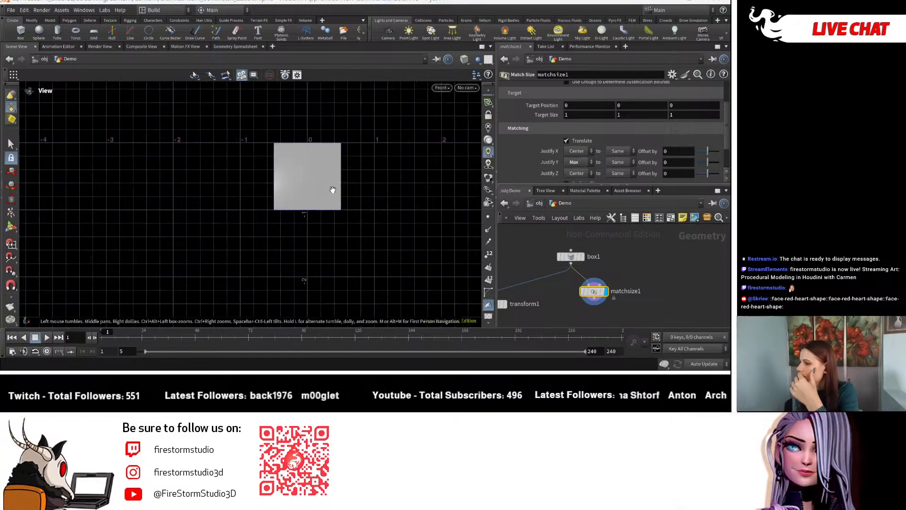
pyautogui.moveTo(332, 189); pyautogui.dragTo(427, 237, button='right')
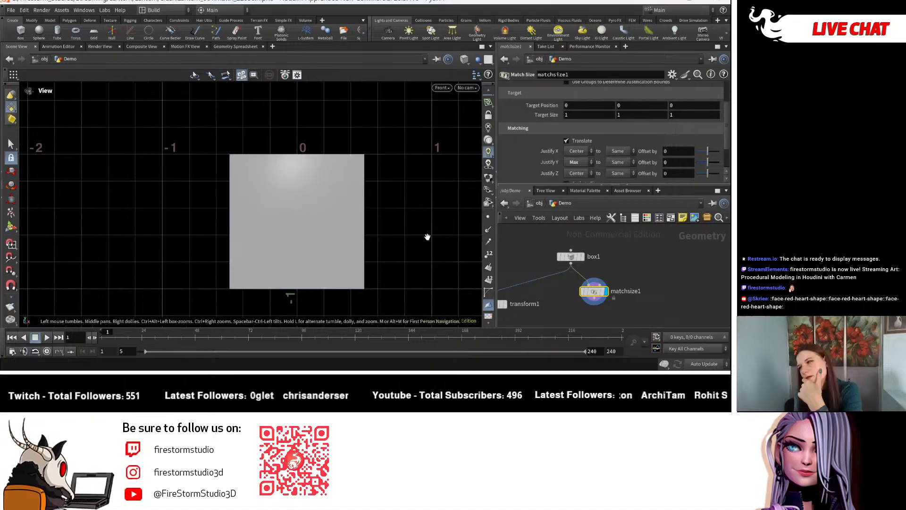
# Set matchsize1's Justify Y to Min so the box sits on the ground line.
pyautogui.scroll(-2, 575, 148)
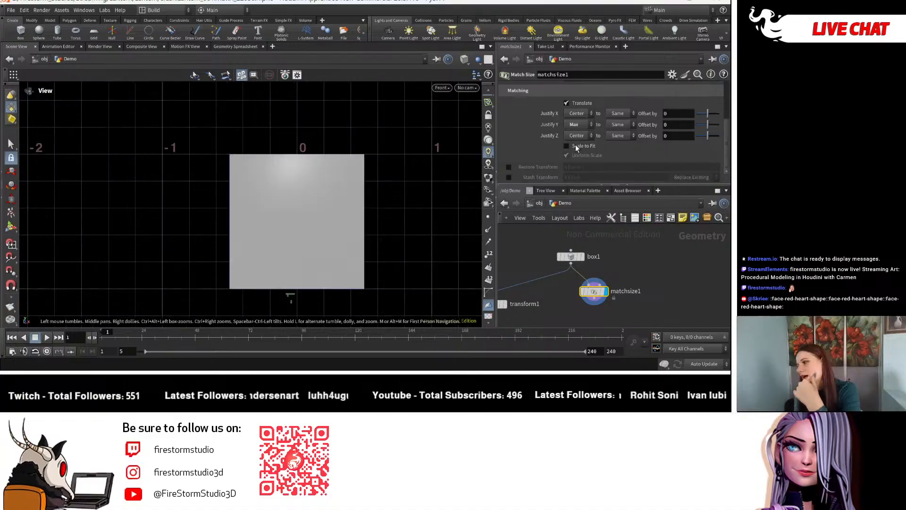
pyautogui.click(580, 125)
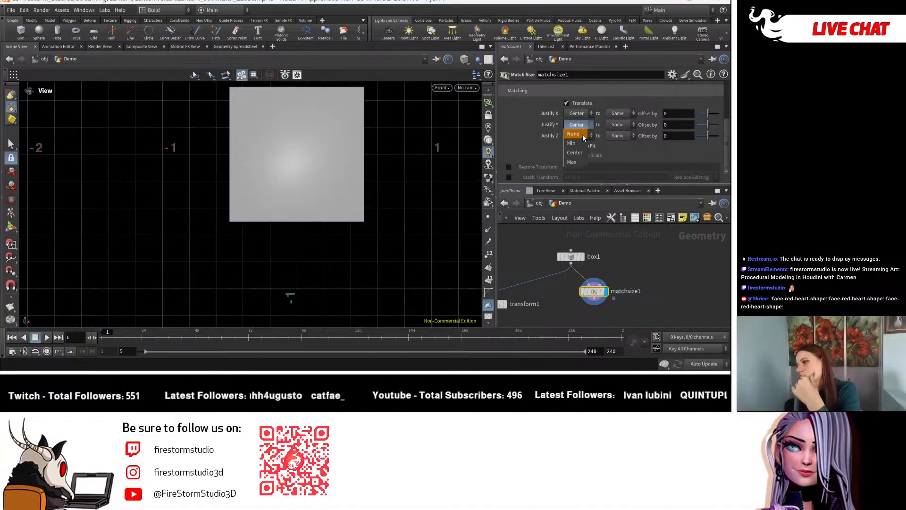
pyautogui.click(571, 143)
pyautogui.scroll(-3, 116, 249)
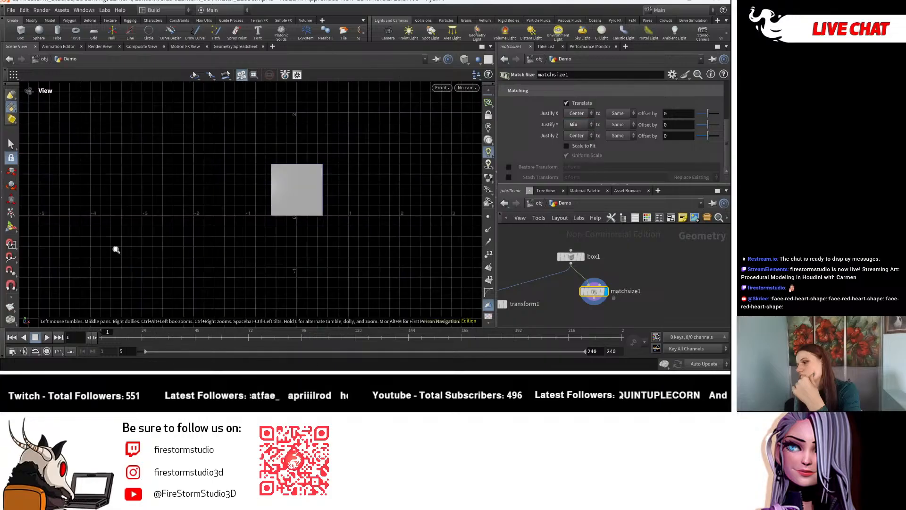
# Examine the box against the ground line in the front view, displaying box1 to compare its original position with the matchsize1 result.
pyautogui.moveTo(116, 250); pyautogui.dragTo(561, 191, button='right')
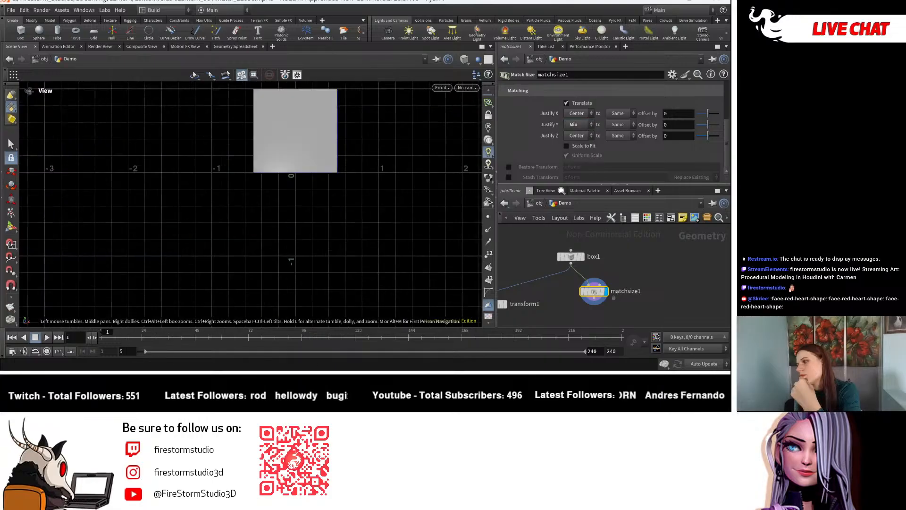
pyautogui.scroll(-5, 353, 205)
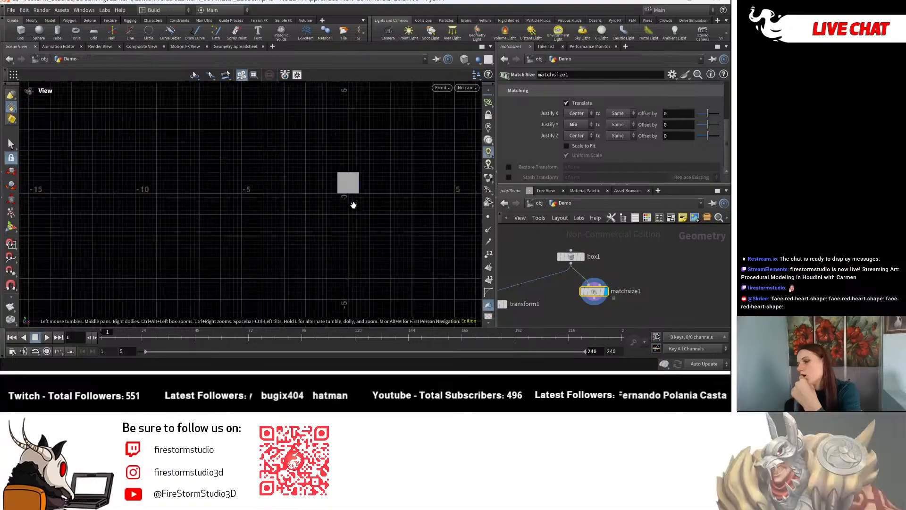
pyautogui.scroll(3, 357, 206)
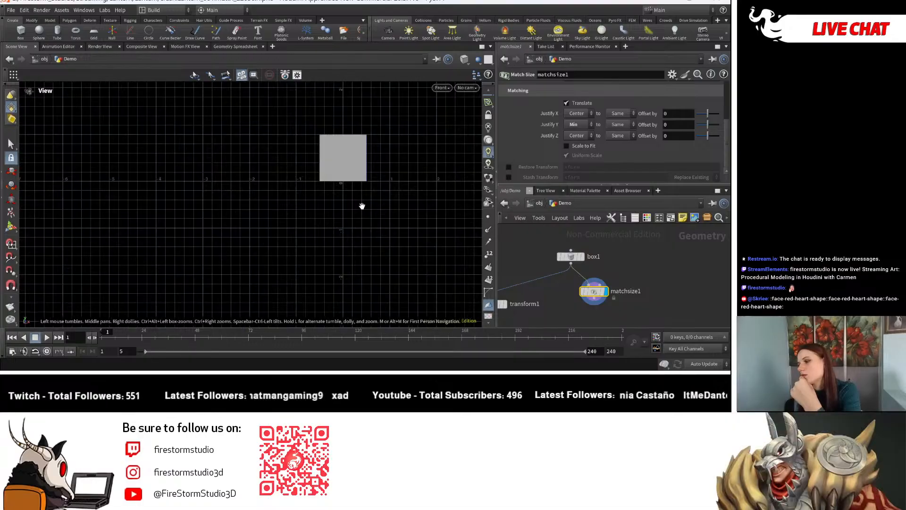
pyautogui.moveTo(362, 206); pyautogui.dragTo(344, 241, button='middle')
pyautogui.scroll(3, 375, 184)
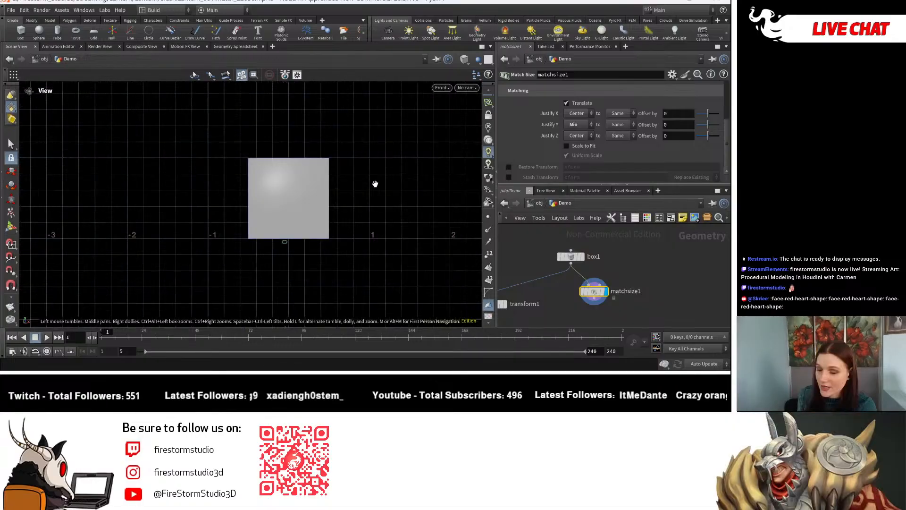
pyautogui.moveTo(375, 184); pyautogui.dragTo(382, 140, button='middle')
pyautogui.scroll(-1, 362, 210)
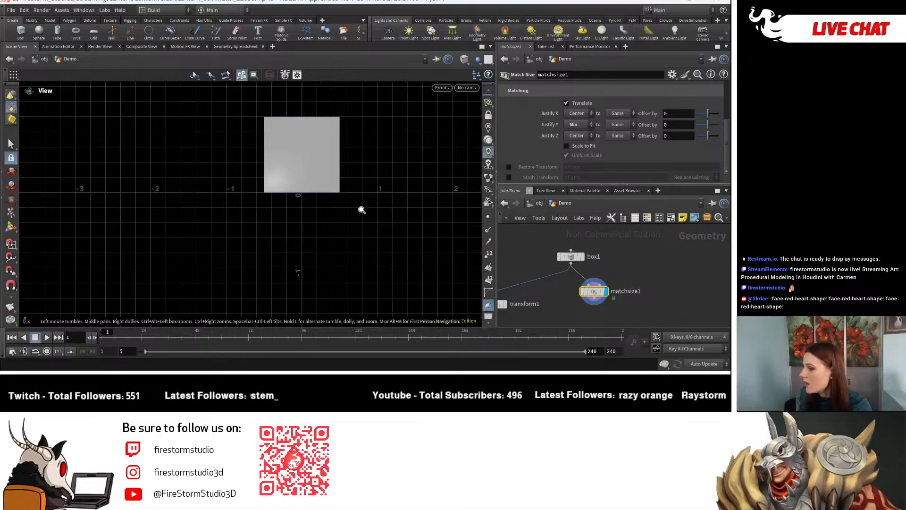
pyautogui.scroll(2, 362, 209)
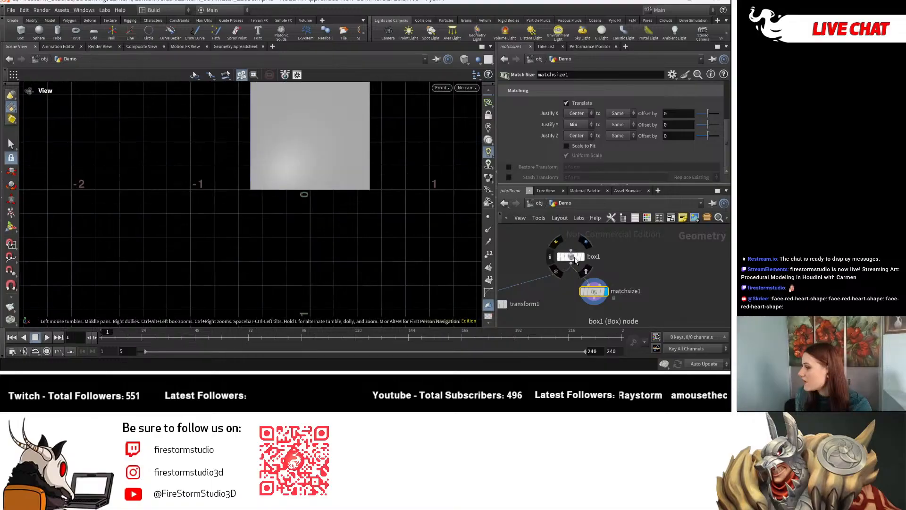
pyautogui.click(574, 259)
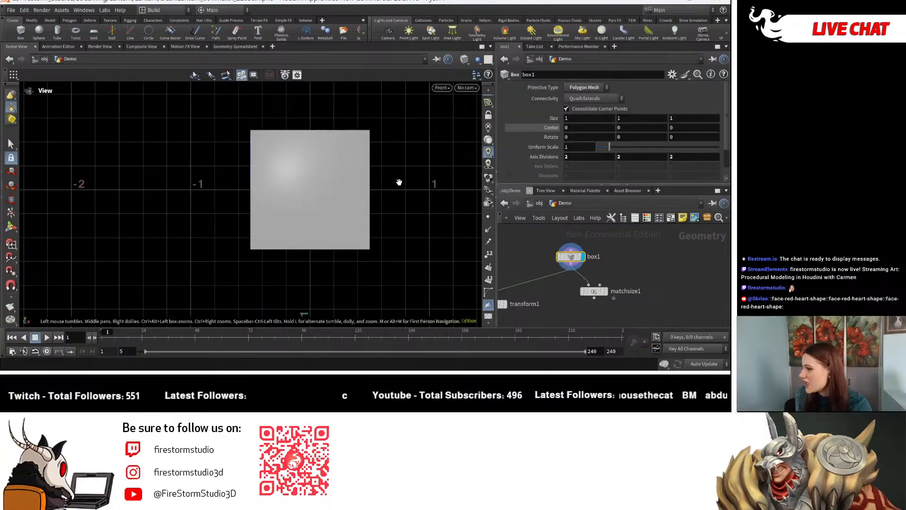
pyautogui.scroll(-4, 398, 182)
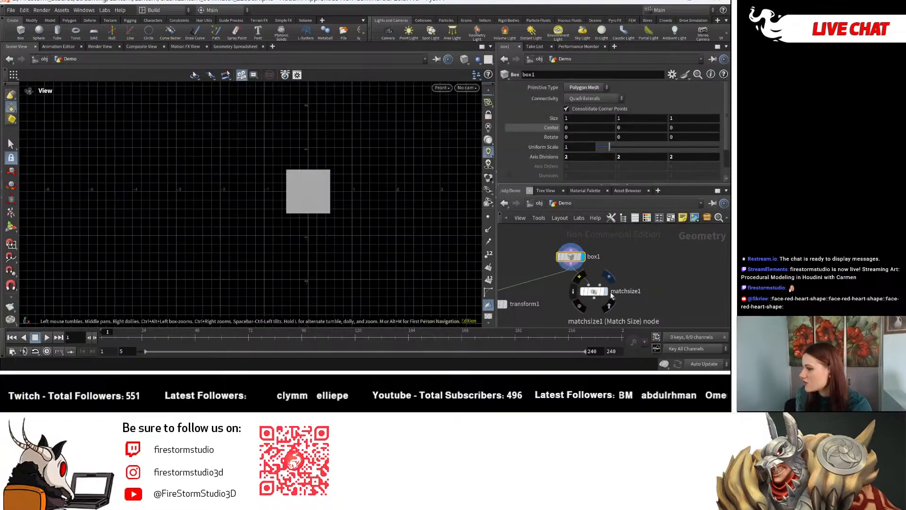
# Display matchsize1 again and raise box1's Uniform Scale to 2.72.
pyautogui.click(606, 294)
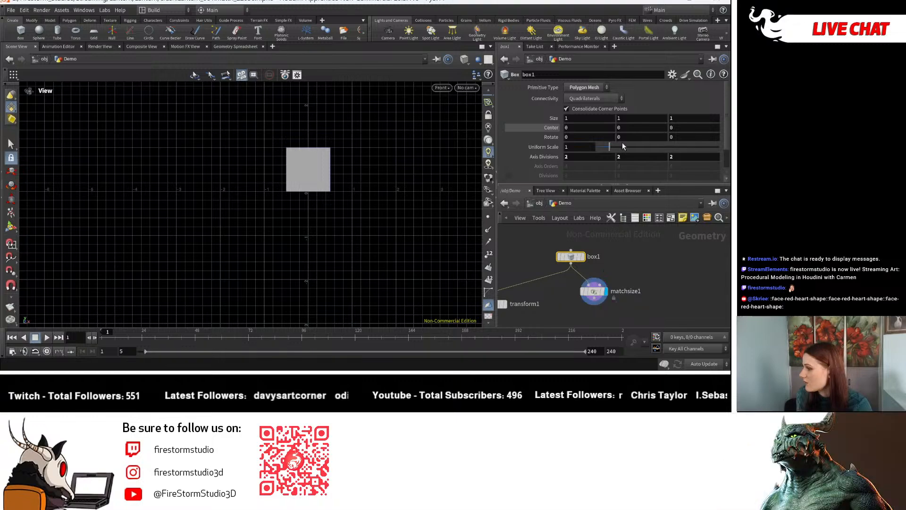
pyautogui.moveTo(622, 144); pyautogui.dragTo(630, 147)
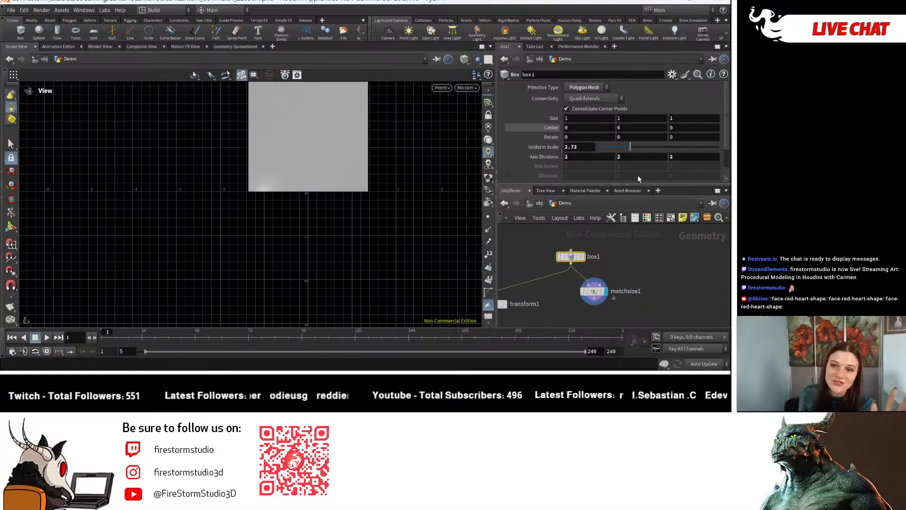
pyautogui.scroll(4, 348, 268)
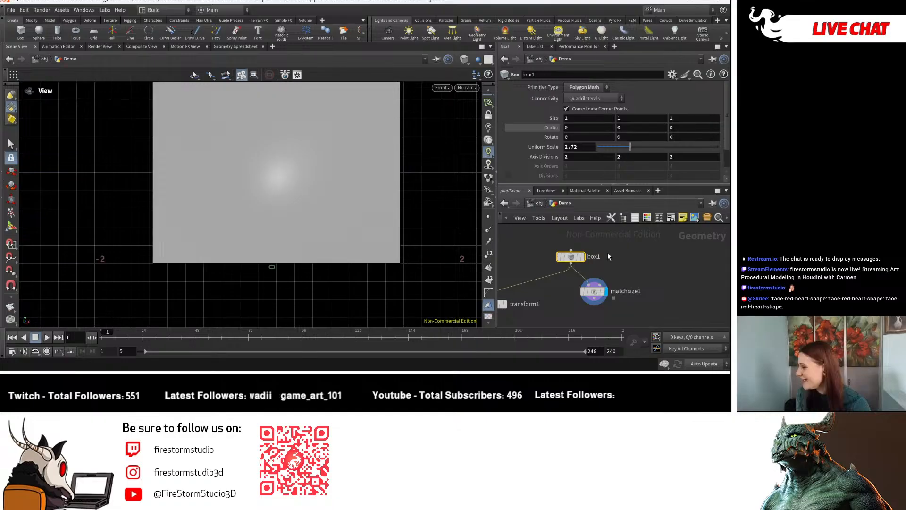
# Move the transform1 node closer to matchsize1 in the network and select matchsize1.
pyautogui.scroll(-2, 590, 264)
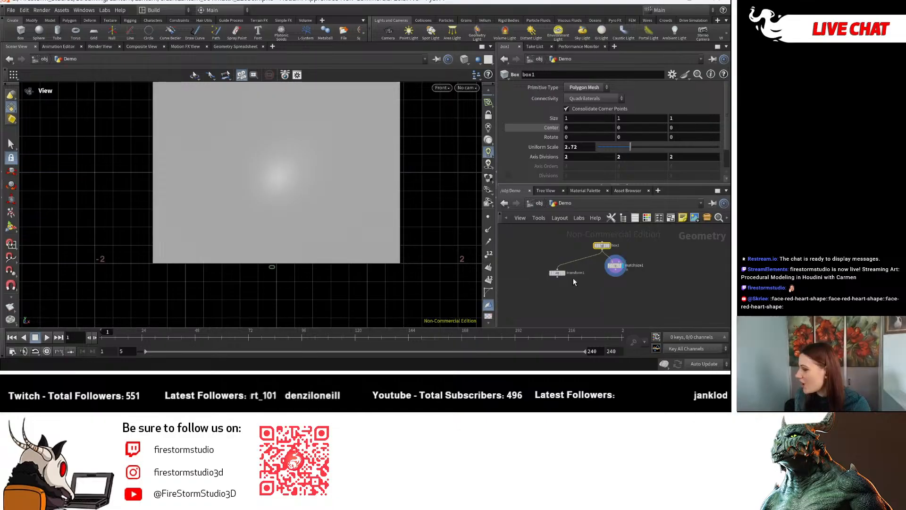
pyautogui.moveTo(558, 276); pyautogui.dragTo(578, 268)
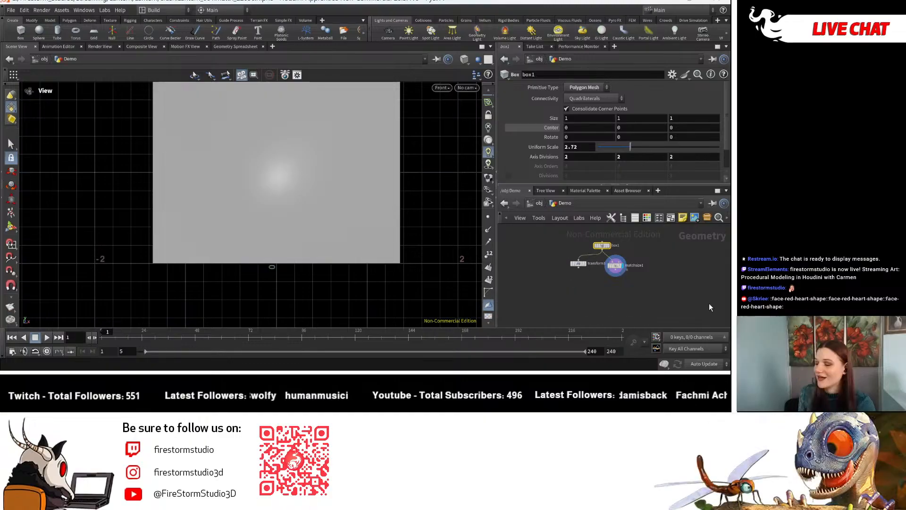
pyautogui.click(614, 265)
pyautogui.scroll(5, 632, 271)
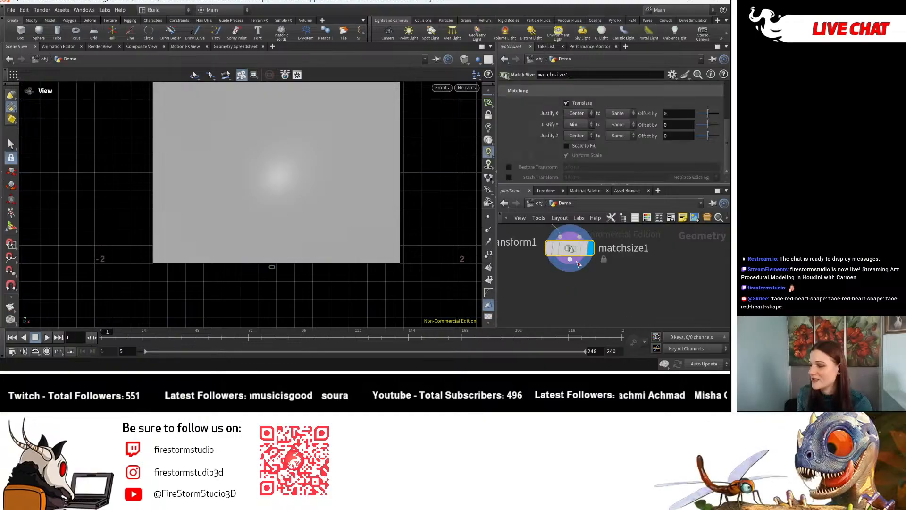
pyautogui.scroll(-5, 634, 254)
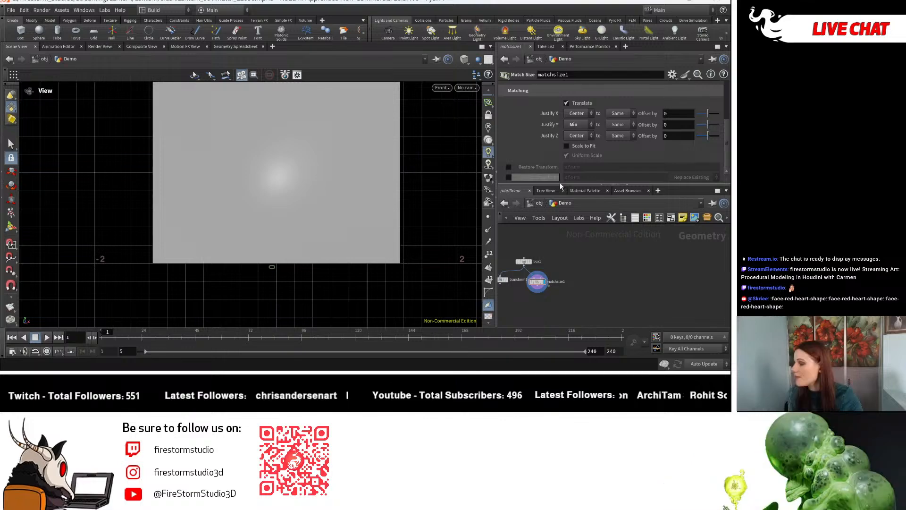
# Switch the viewport to the perspective view.
pyautogui.click(441, 87)
pyautogui.moveTo(443, 107)
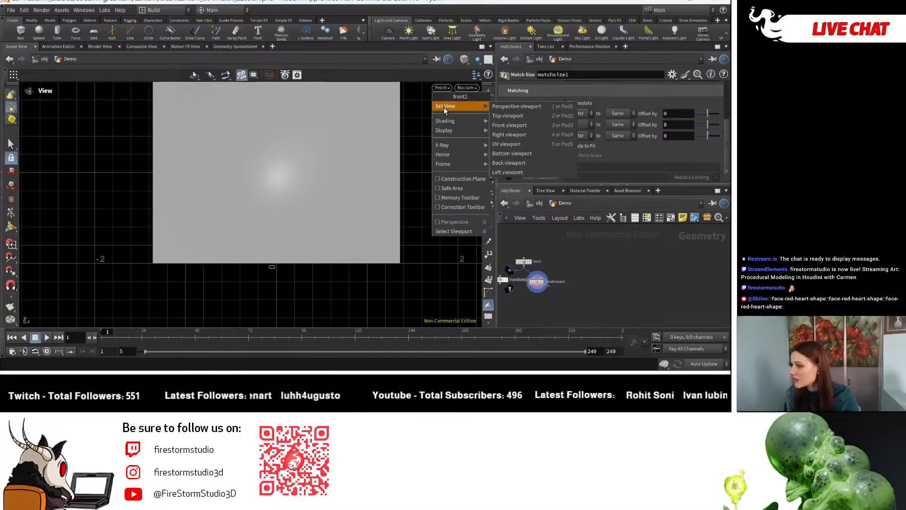
pyautogui.hotkey('space', '1')
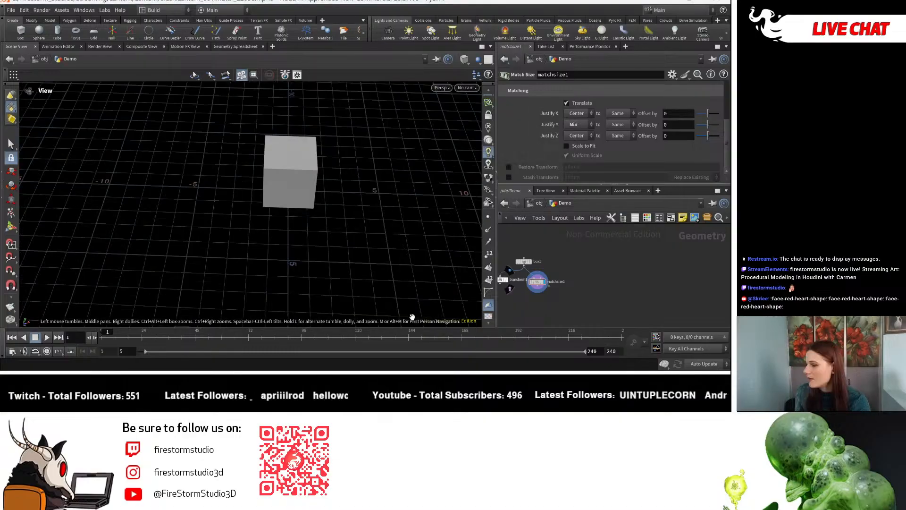
pyautogui.click(523, 261)
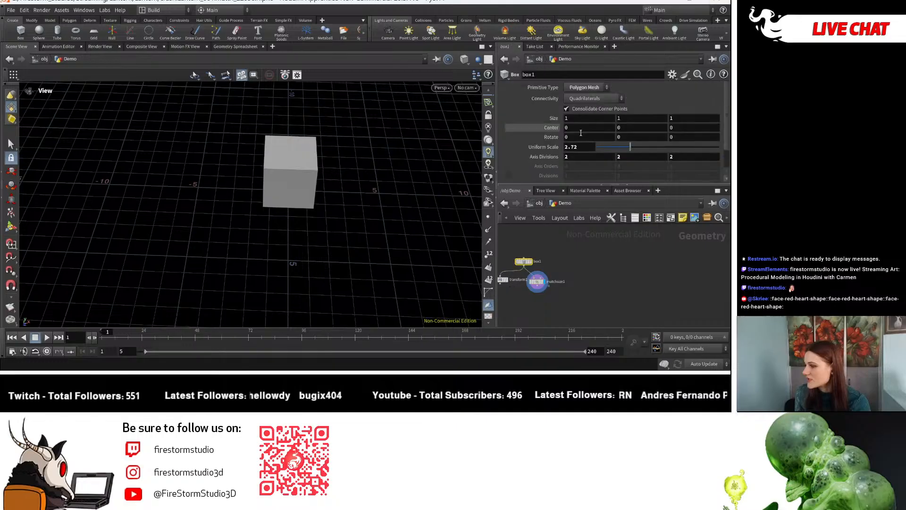
pyautogui.moveTo(589, 127); pyautogui.dragTo(597, 127, button='middle')
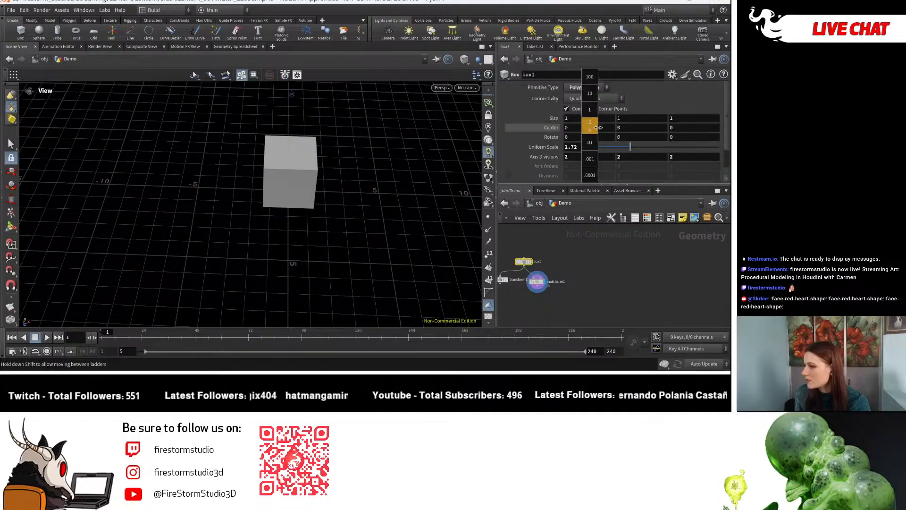
pyautogui.hotkey('ctrl', 'z')
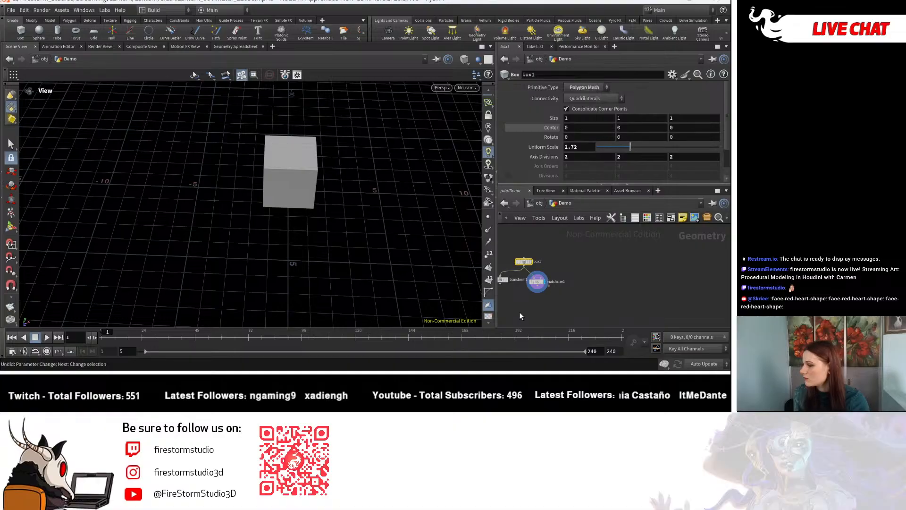
pyautogui.hotkey('ctrl', 'z')
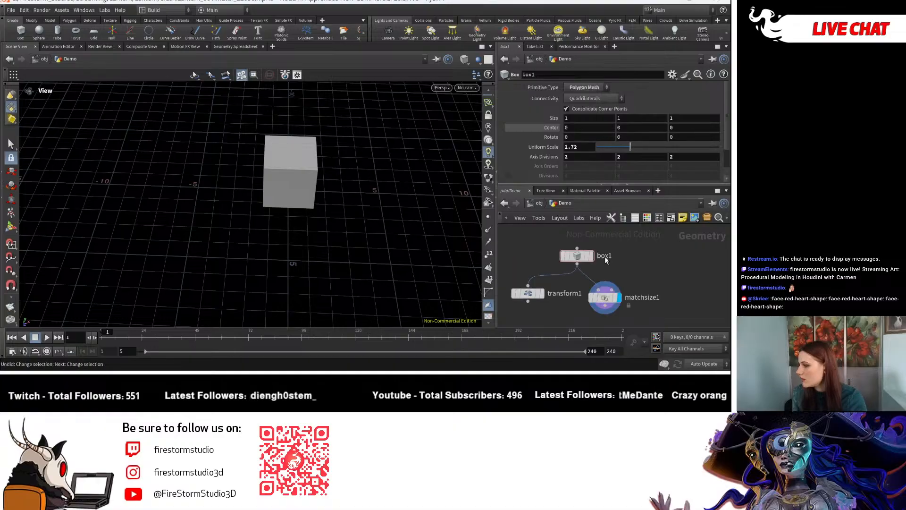
# Display box1 and shift it along X by setting its first Center value to 10.6.
pyautogui.click(591, 257)
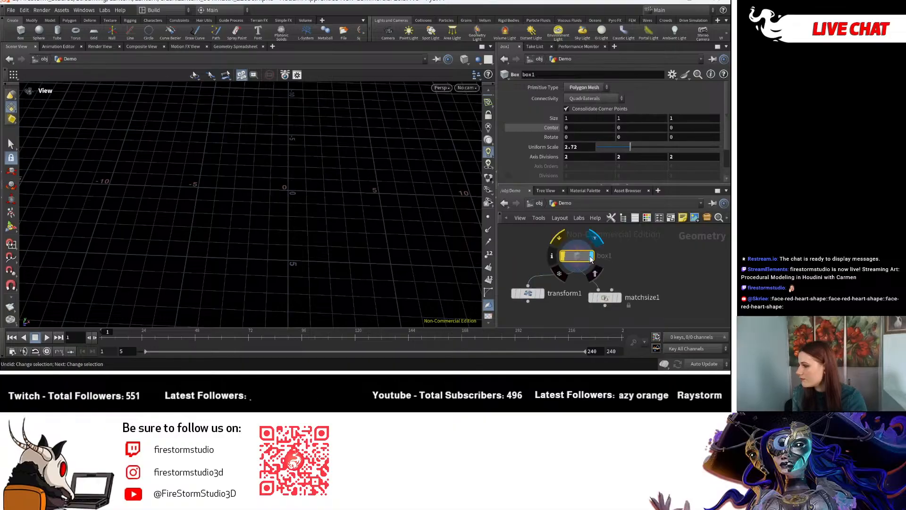
pyautogui.press('b')
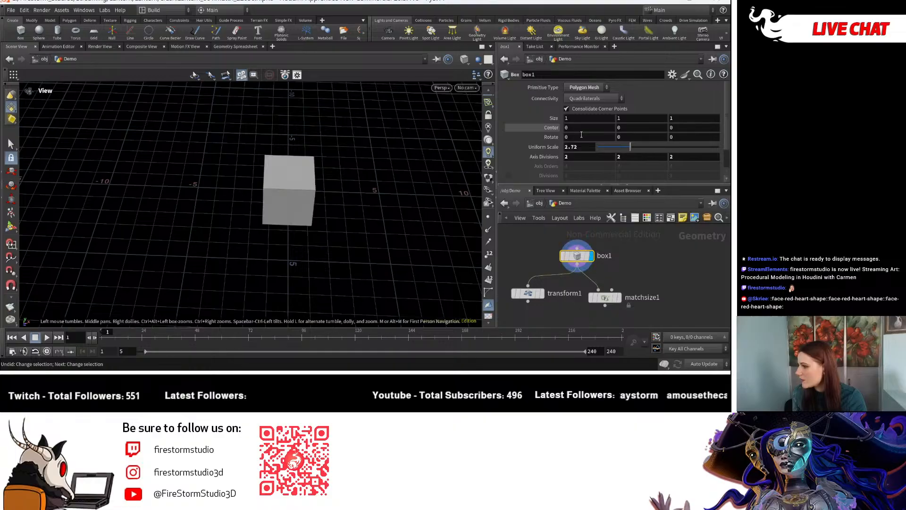
pyautogui.moveTo(581, 135); pyautogui.dragTo(121, 207, button='middle')
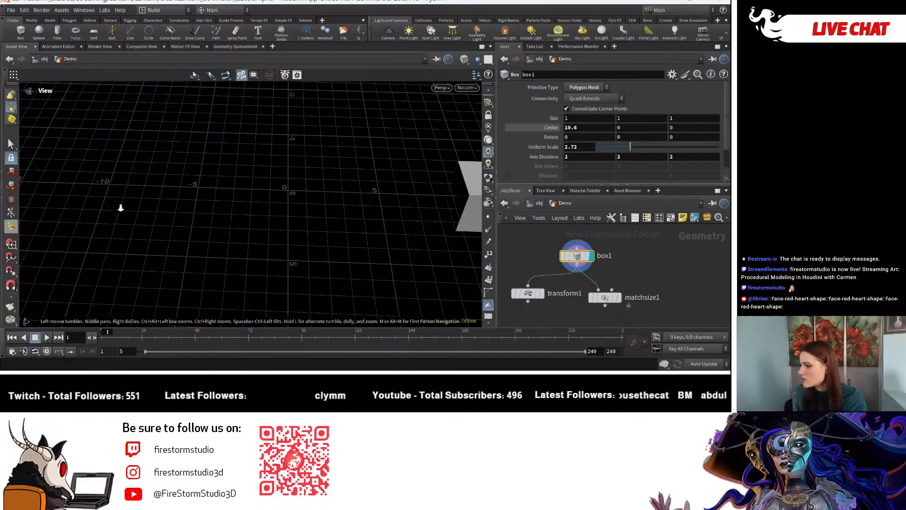
# Display matchsize1 to compare its result with the shifted box1, and select it to show its parameters.
pyautogui.click(618, 298)
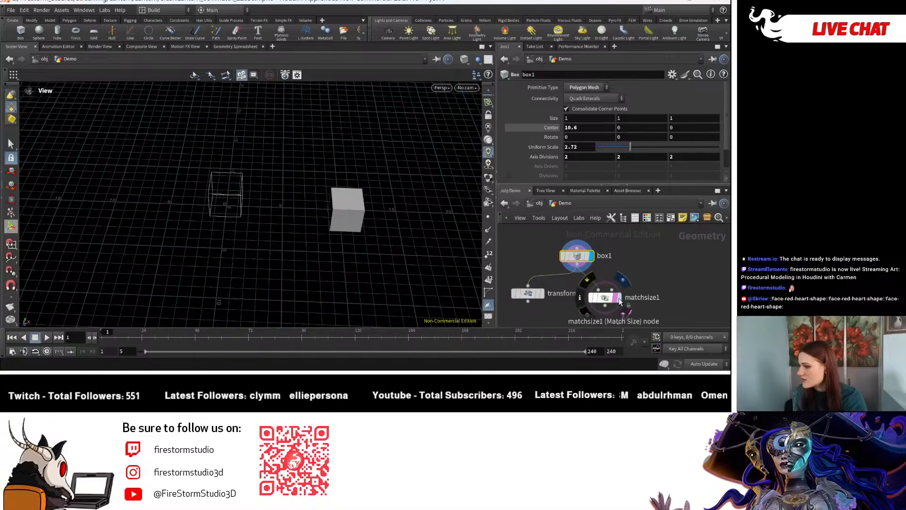
pyautogui.click(620, 299)
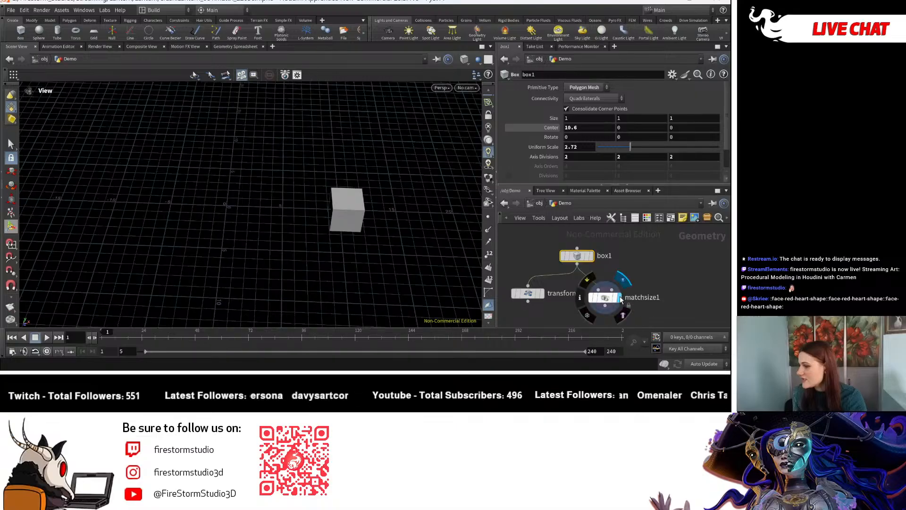
pyautogui.click(620, 298)
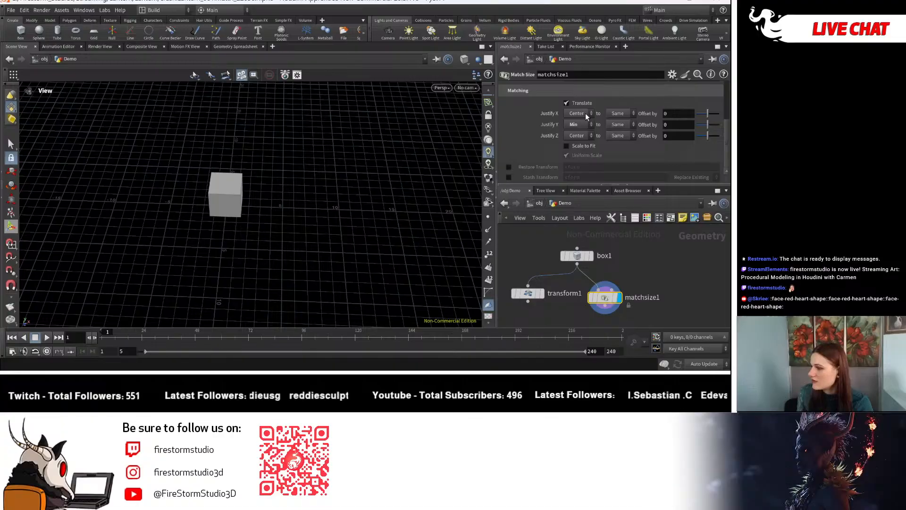
# Try matchsize1's Justify X at None, and undo the change.
pyautogui.click(585, 114)
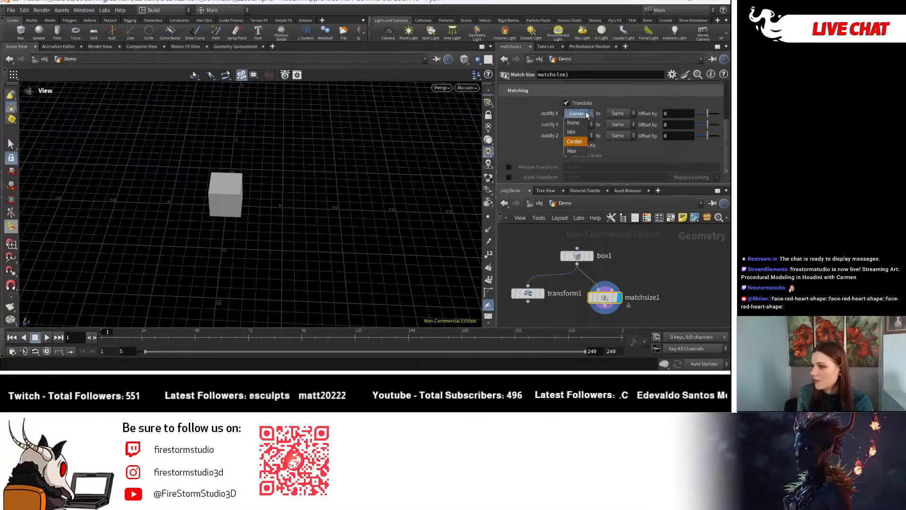
pyautogui.click(572, 122)
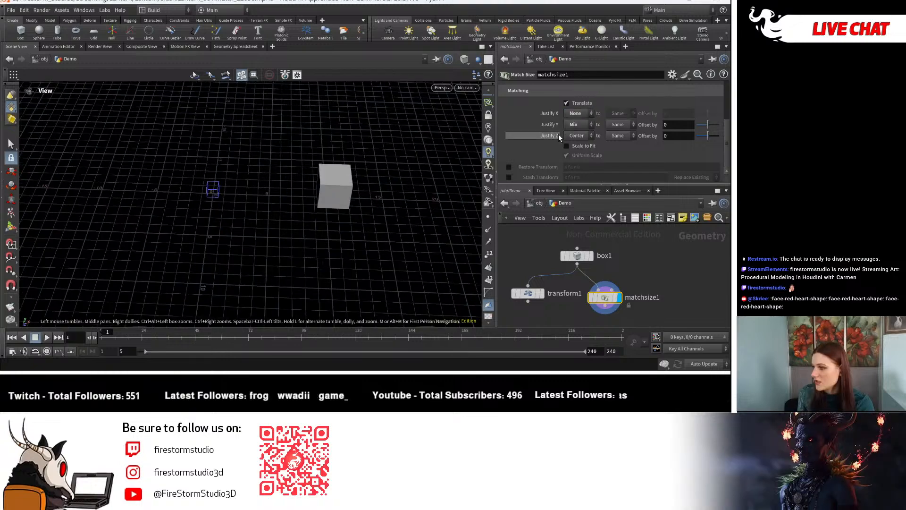
pyautogui.hotkey('ctrl', 'z')
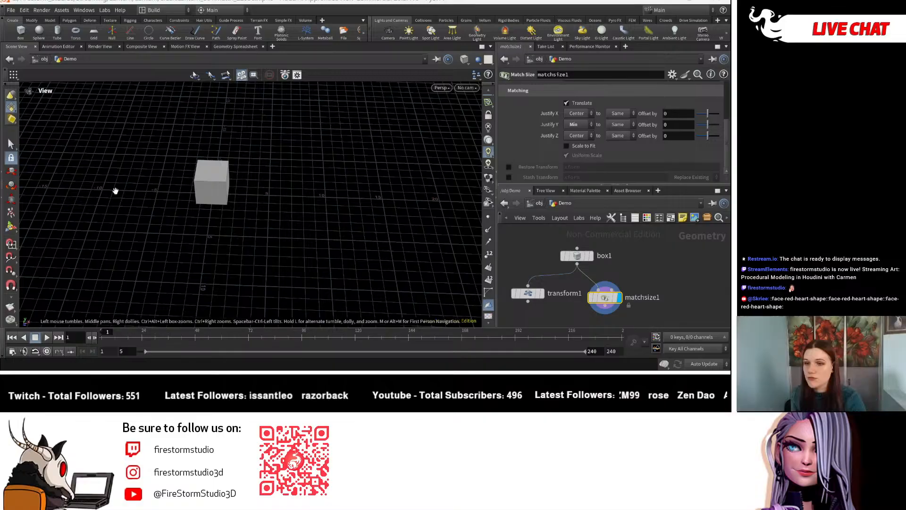
# Move the matchsize1 node level with transform1 under box1, select both nodes to compare them, and reselect matchsize1 alone.
pyautogui.scroll(-5, 598, 256)
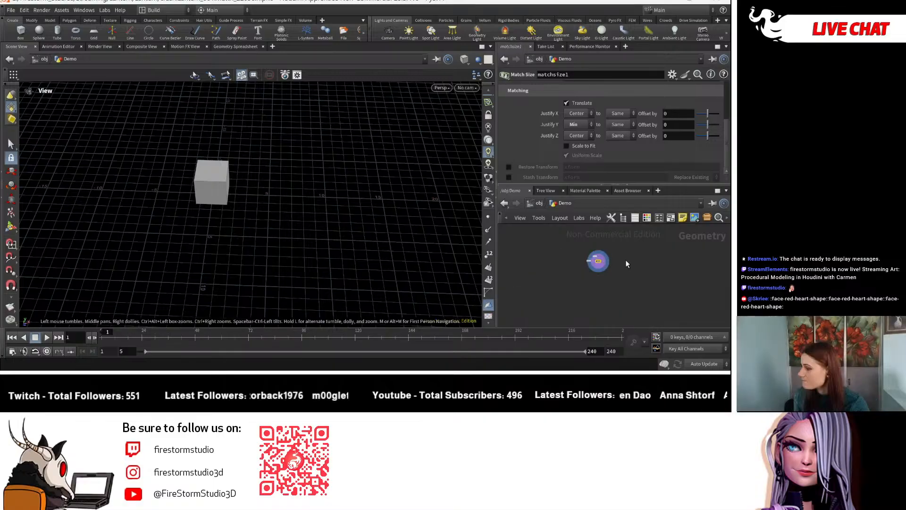
pyautogui.scroll(5, 601, 269)
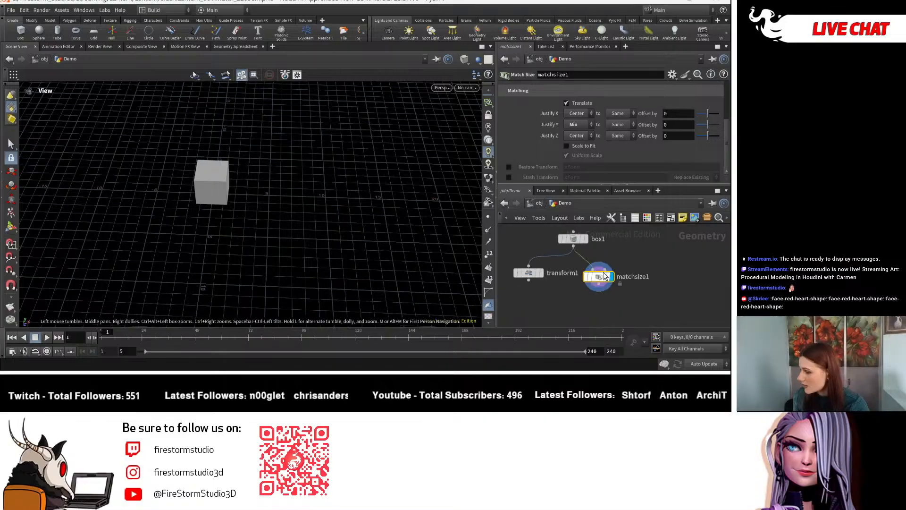
pyautogui.moveTo(605, 277); pyautogui.dragTo(613, 277)
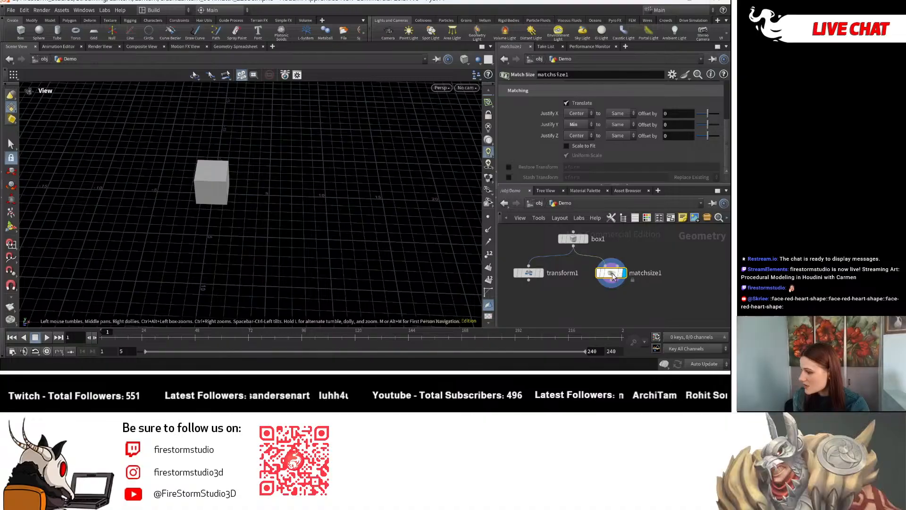
pyautogui.moveTo(508, 293); pyautogui.dragTo(619, 262)
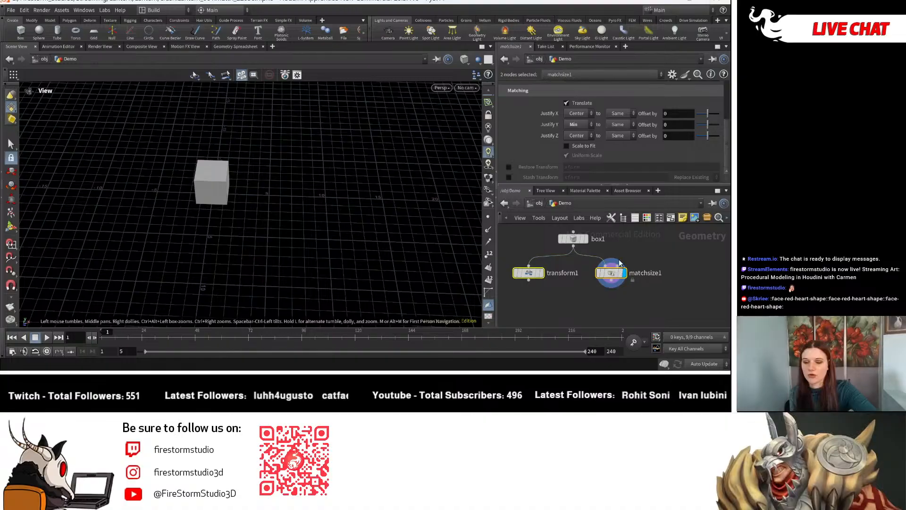
pyautogui.click(608, 275)
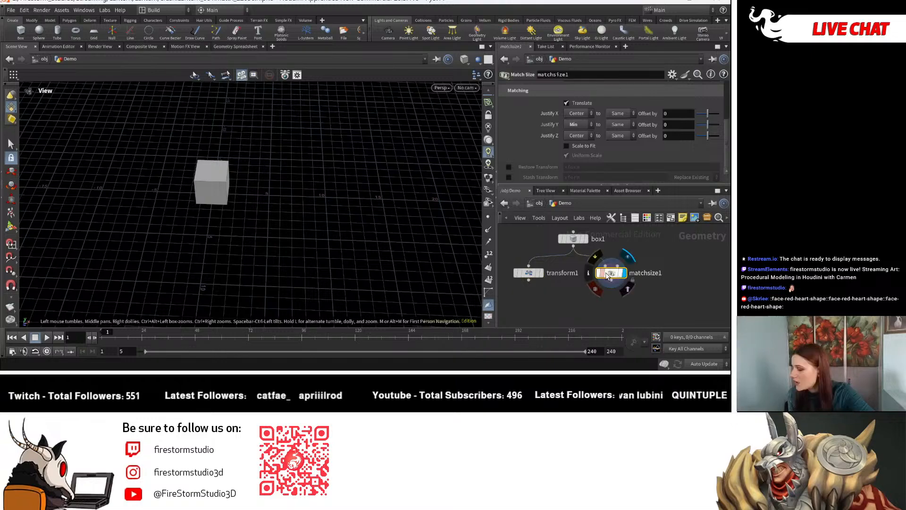
# Delete the transform1 node and line up matchsize1 and box1 in a single vertical chain.
pyautogui.click(528, 273)
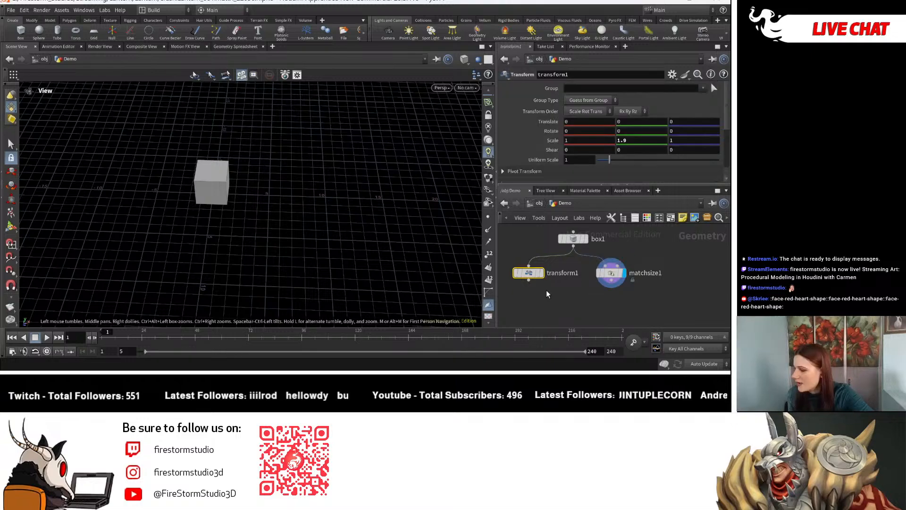
pyautogui.press('Delete')
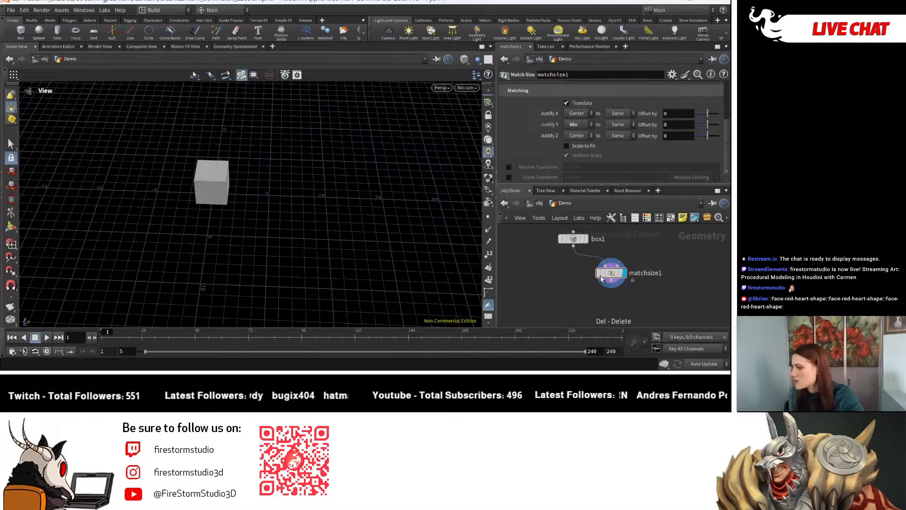
pyautogui.moveTo(601, 278); pyautogui.dragTo(568, 266)
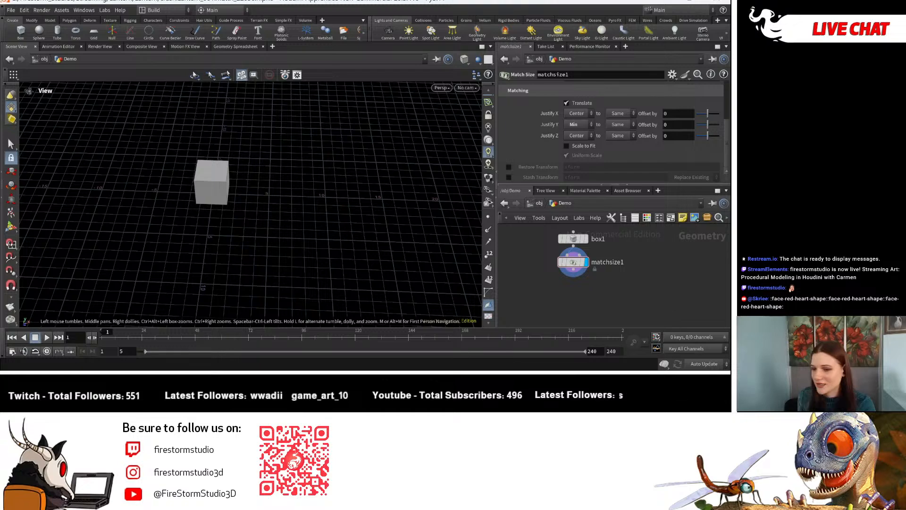
pyautogui.scroll(3, 583, 282)
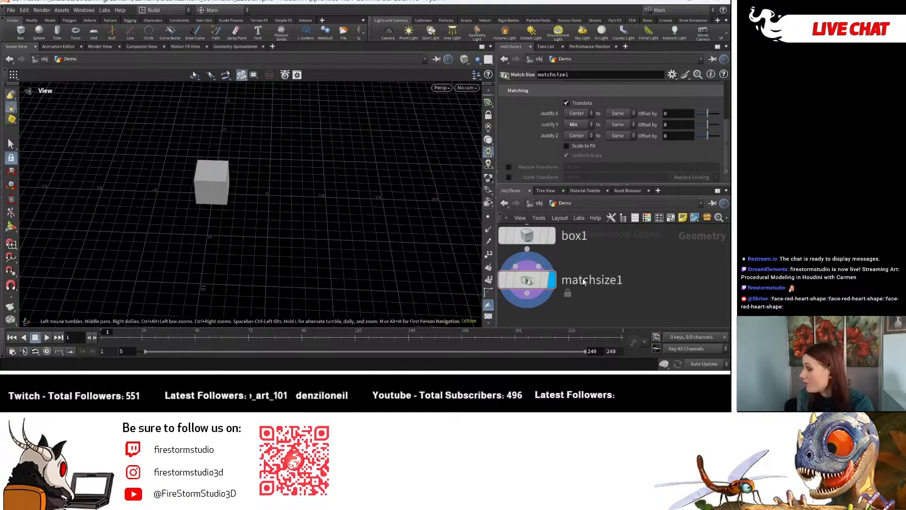
pyautogui.moveTo(582, 282); pyautogui.dragTo(685, 278, button='middle')
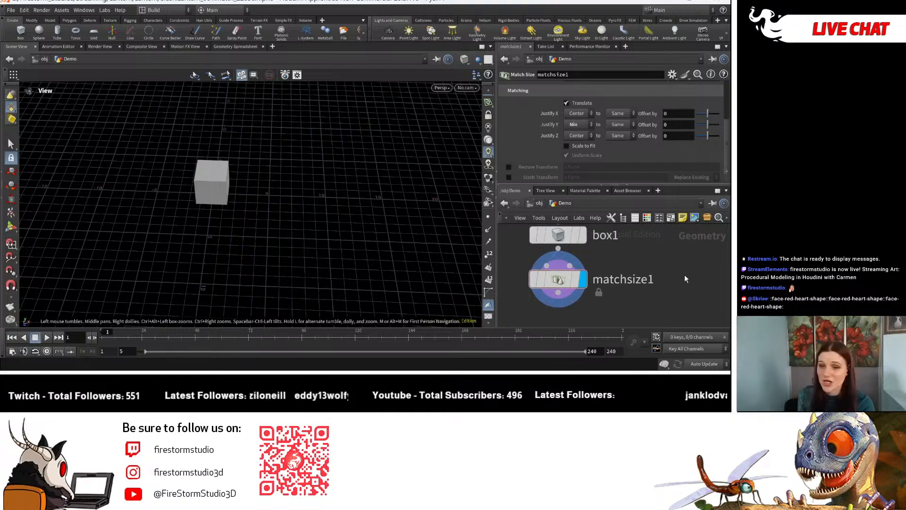
pyautogui.moveTo(620, 278); pyautogui.dragTo(653, 304, button='middle')
pyautogui.moveTo(598, 260); pyautogui.dragTo(575, 255)
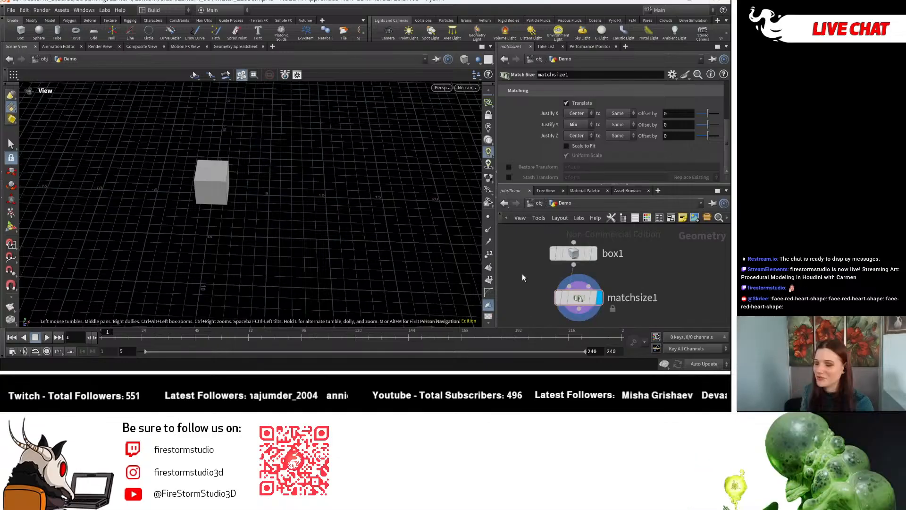
# Try box1's Uniform Scale at 5.09, and undo the change.
pyautogui.scroll(-3, 660, 265)
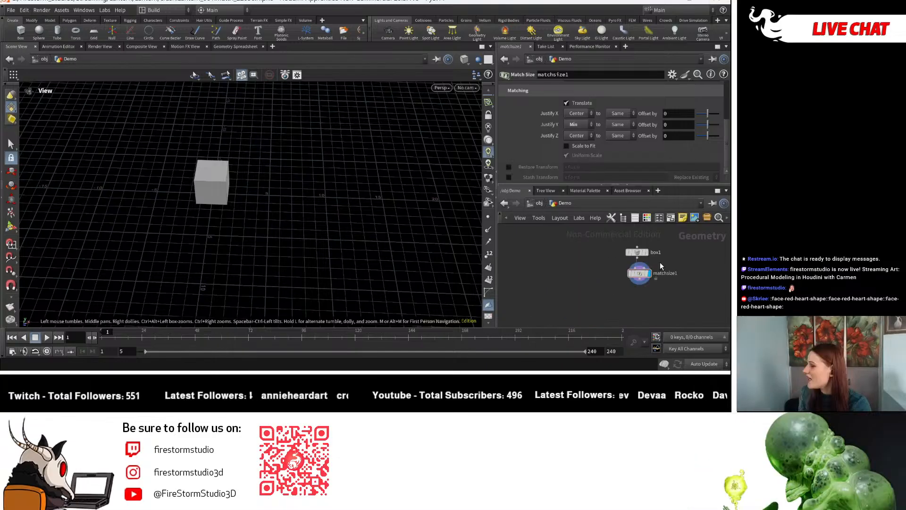
pyautogui.press('h')
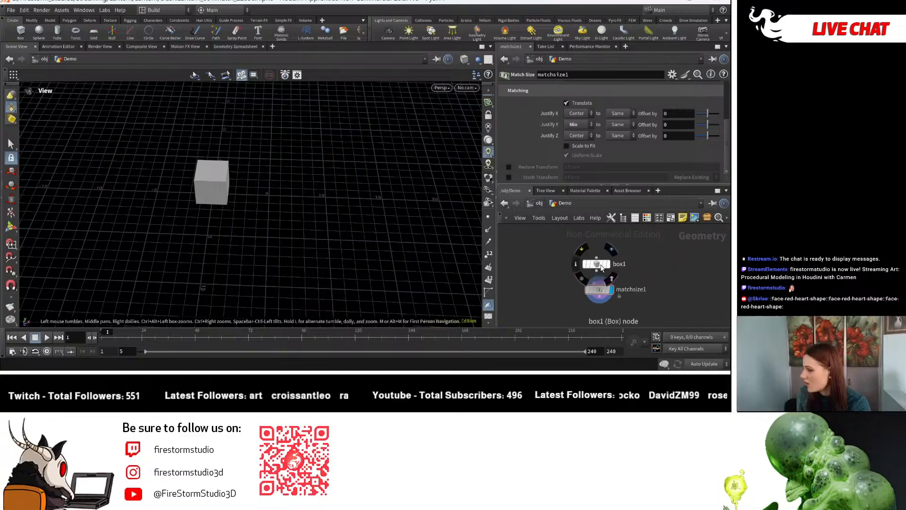
pyautogui.click(601, 267)
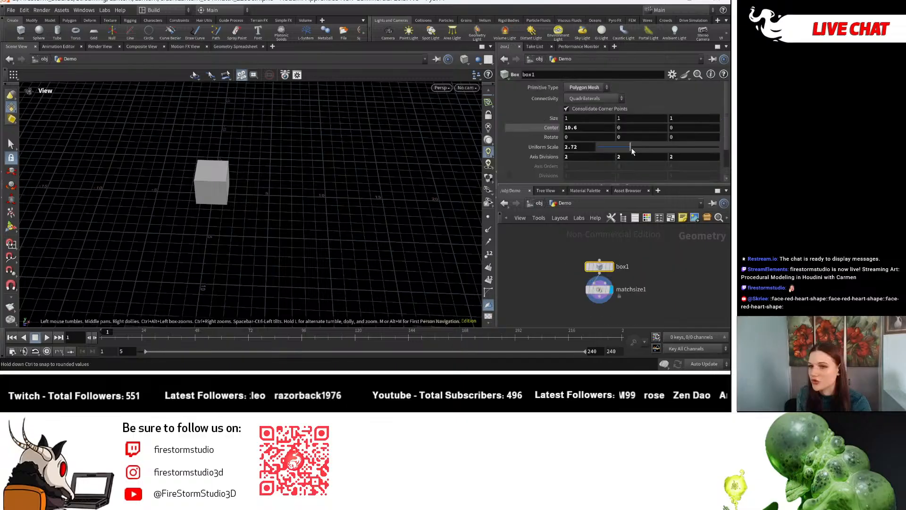
pyautogui.moveTo(633, 151); pyautogui.dragTo(663, 154)
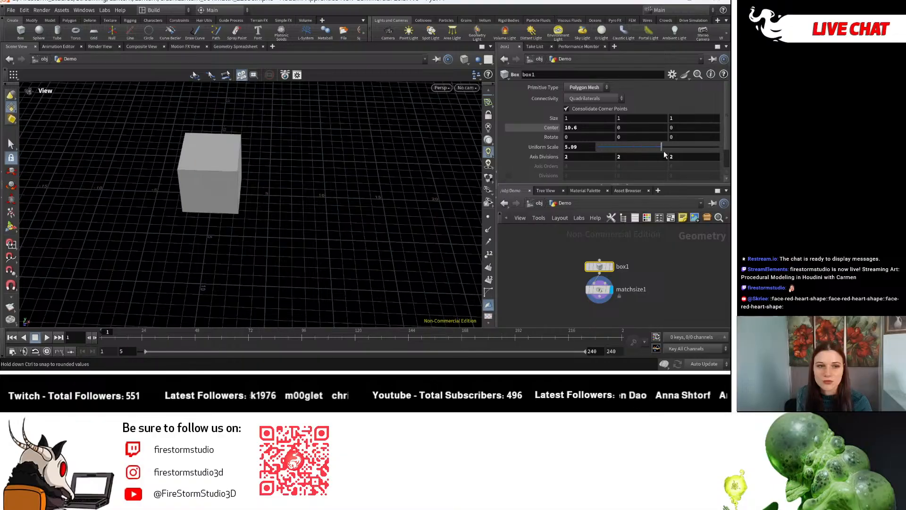
pyautogui.hotkey('ctrl', 'z')
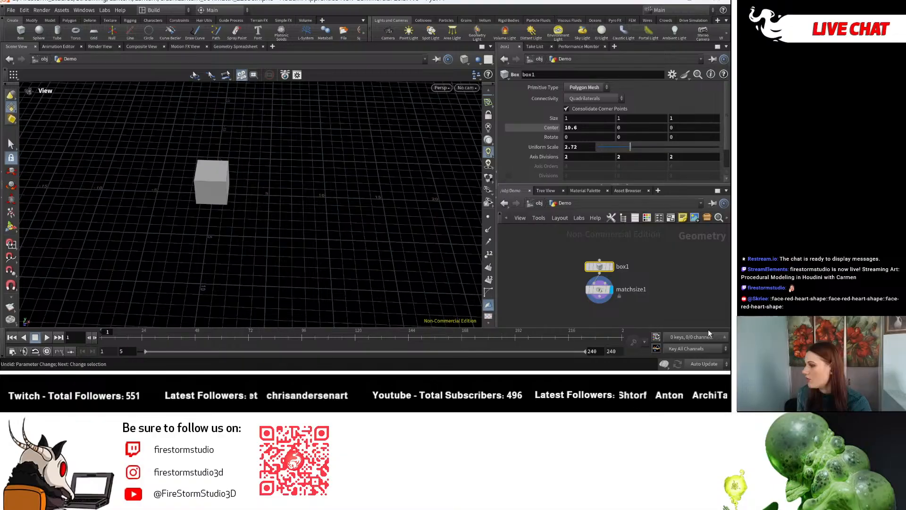
# Bring up the list of nodes to add in the empty space below matchsize1.
pyautogui.moveTo(623, 320); pyautogui.dragTo(609, 261, button='middle')
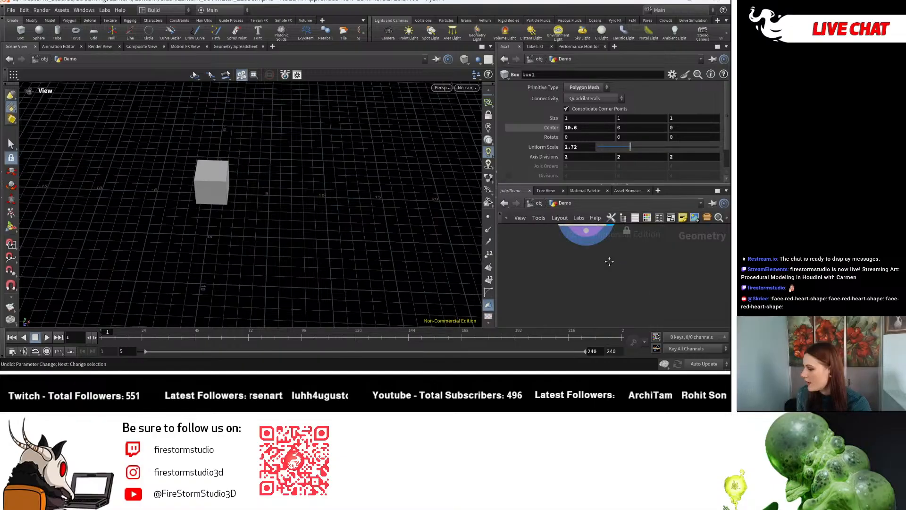
pyautogui.press('Tab')
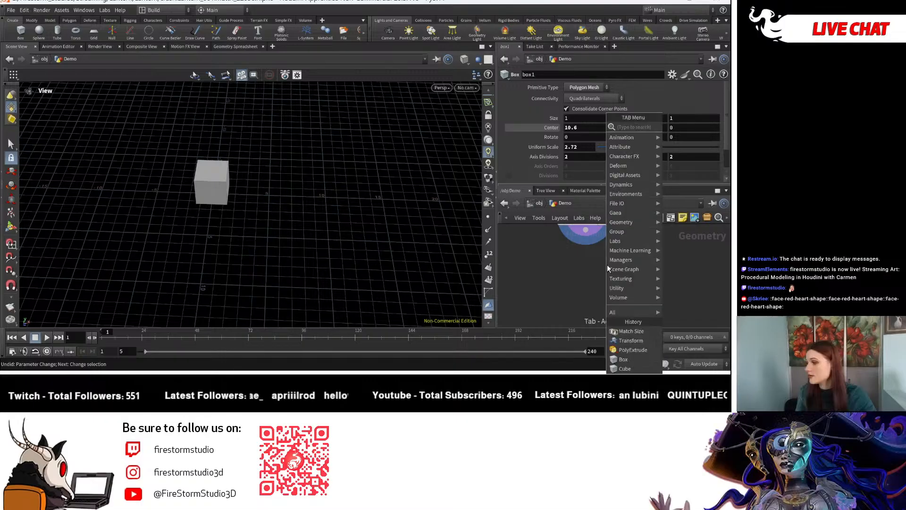
# Add a Boolean node to the network below matchsize1.
pyautogui.write('Bool')
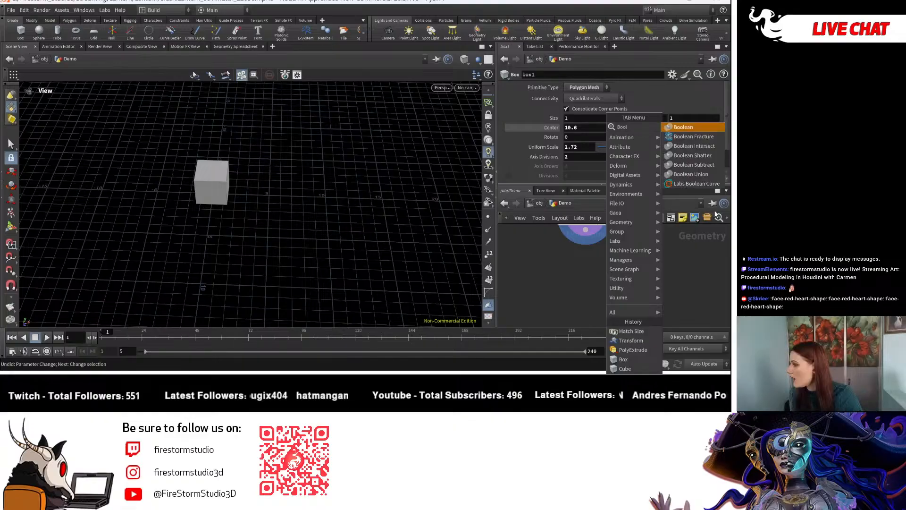
pyautogui.press('Return')
pyautogui.click(574, 284)
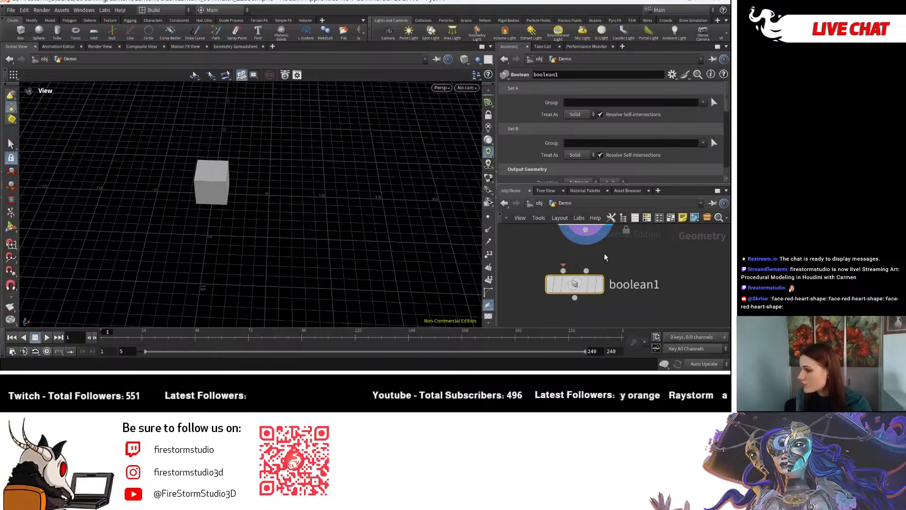
# Place a Boolean Intersect node beside the existing Boolean node.
pyautogui.press('Tab')
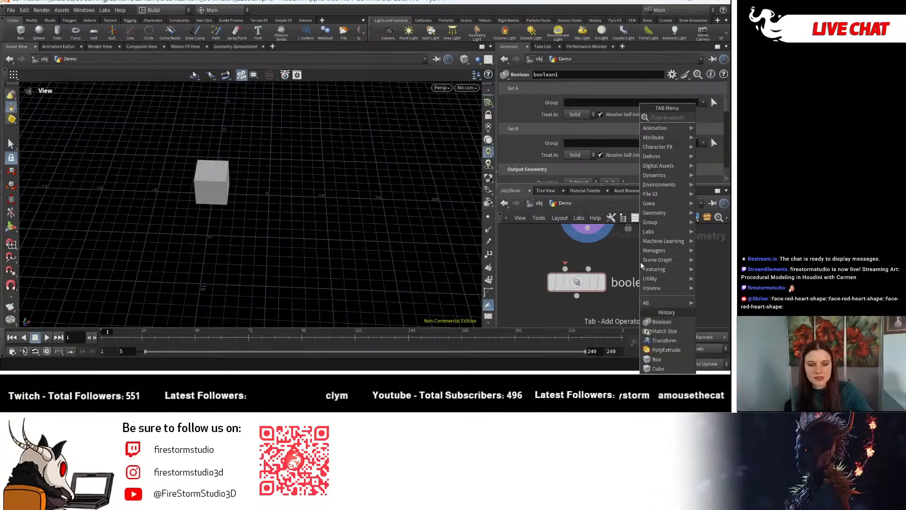
pyautogui.write('bool')
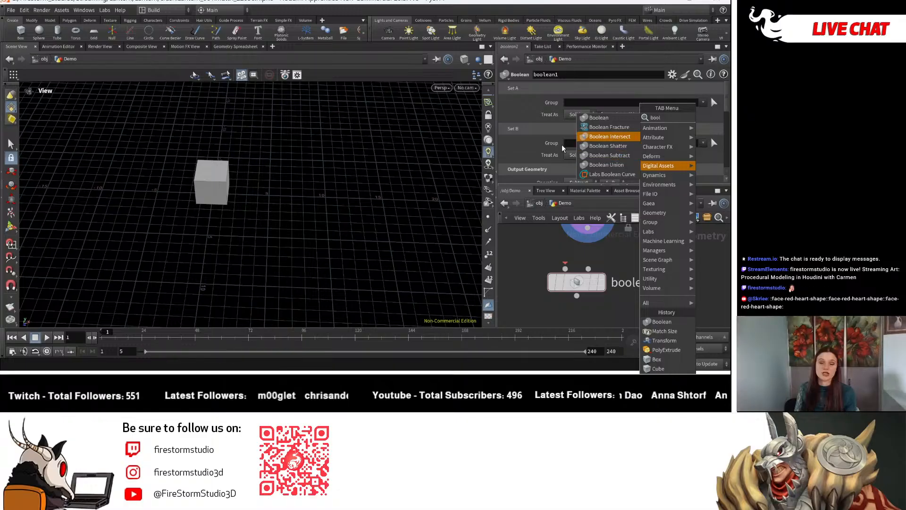
pyautogui.click(602, 117)
pyautogui.click(697, 279)
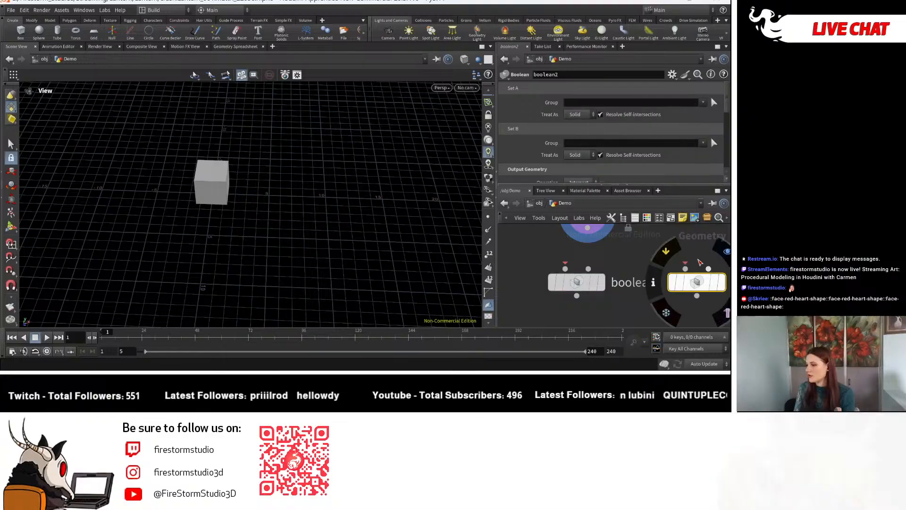
# Review the Operation choices of the boolean2 node, leave them unselected, and delete that node.
pyautogui.scroll(-3, 700, 262)
pyautogui.scroll(-1, 596, 126)
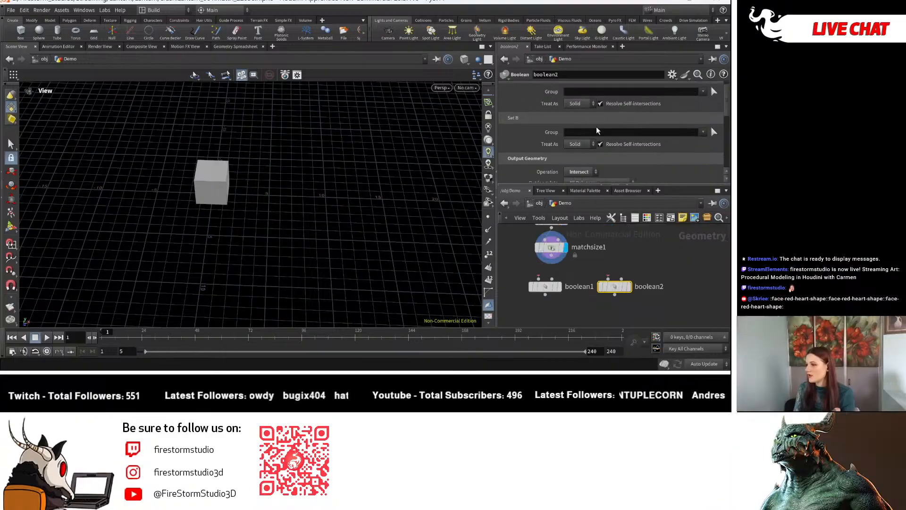
pyautogui.scroll(-2, 596, 128)
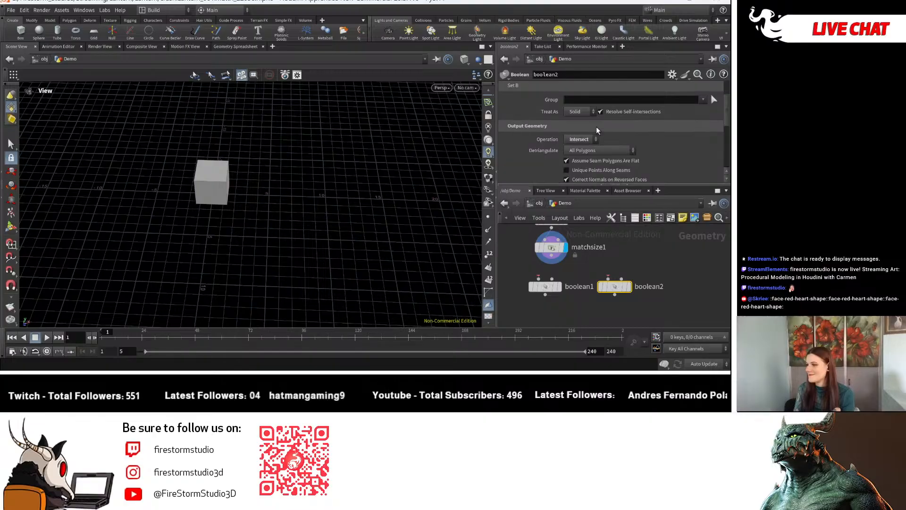
pyautogui.scroll(1, 596, 126)
pyautogui.click(579, 150)
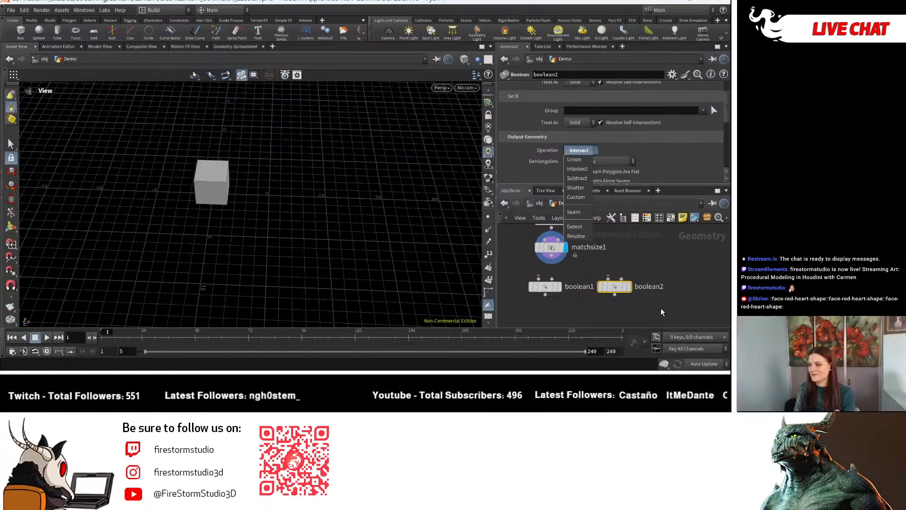
pyautogui.click(612, 310)
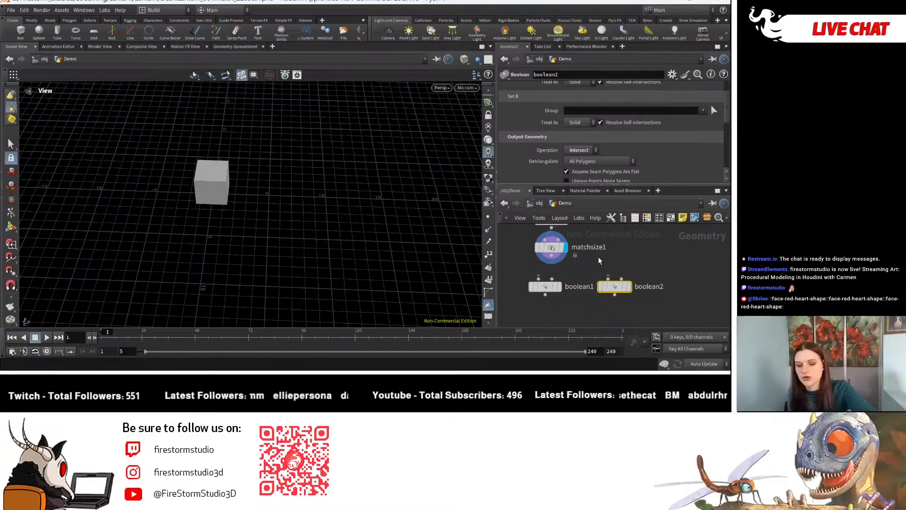
pyautogui.press('Delete')
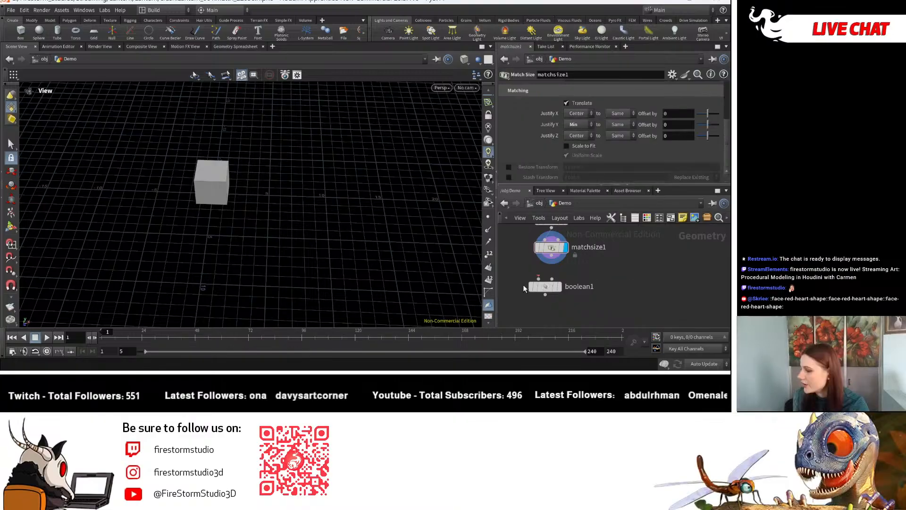
# Connect matchsize1 to the first input of boolean1 and add a Tube (Polygons) node.
pyautogui.moveTo(545, 287)
pyautogui.mouseDown()
pyautogui.moveTo(552, 295)
pyautogui.moveTo(542, 287)
pyautogui.mouseUp()
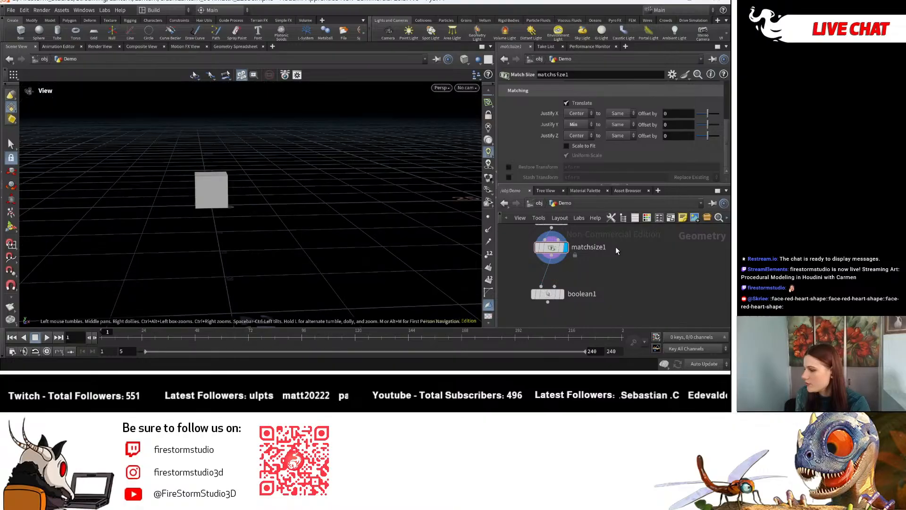
pyautogui.press('Tab')
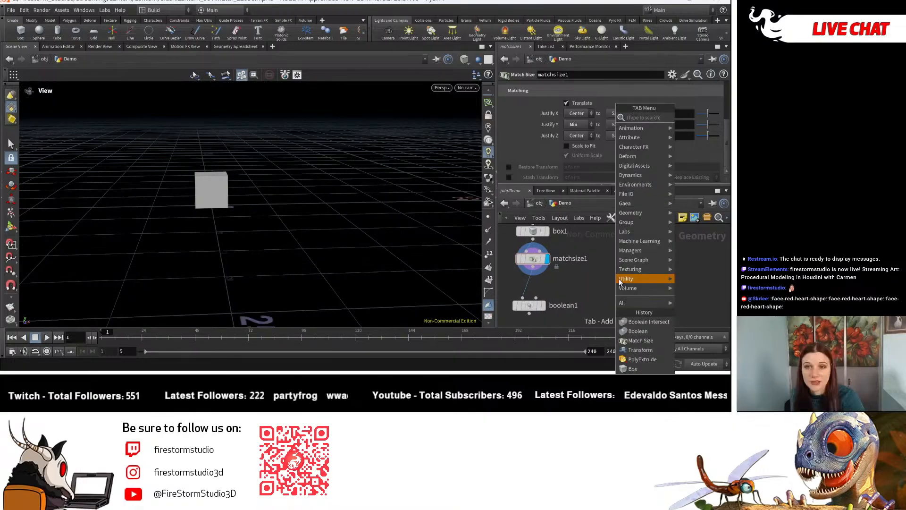
pyautogui.write('c')
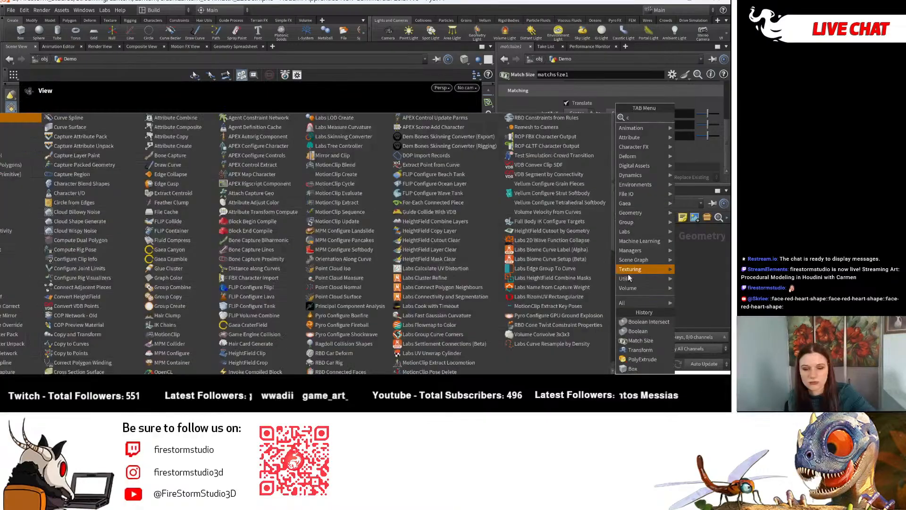
pyautogui.press('BackSpace')
pyautogui.write('t')
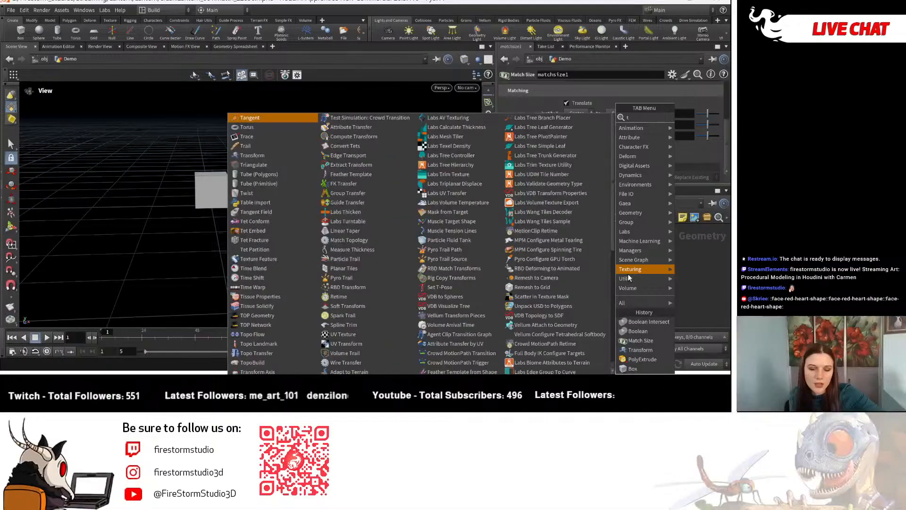
pyautogui.write('ub')
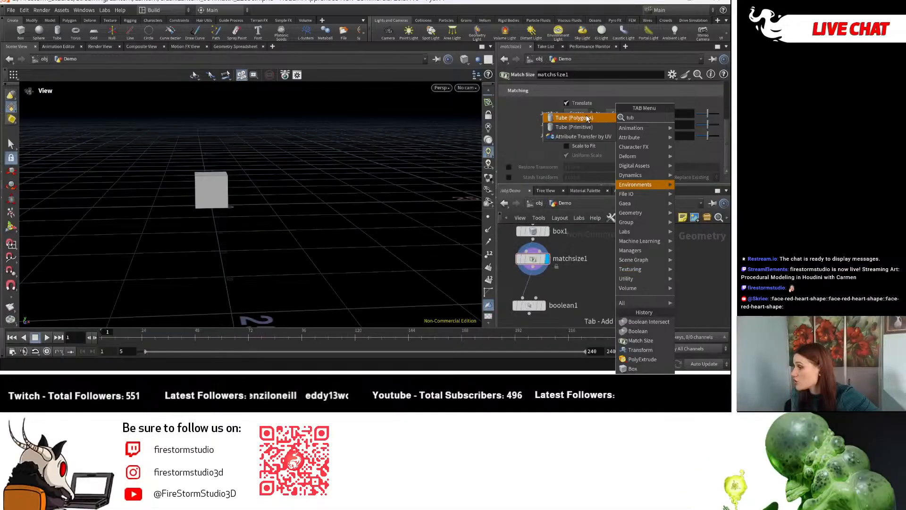
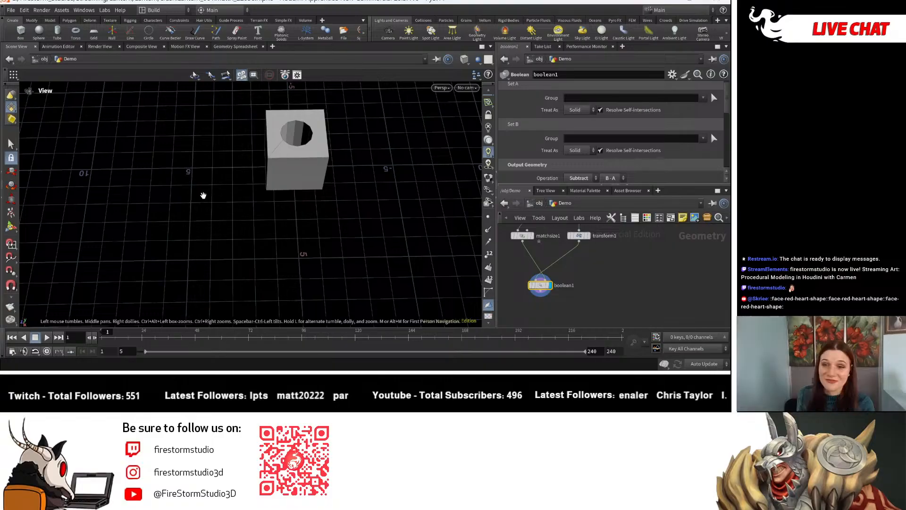
# Inspect the hole cut through the box and turn off End Caps on tube1.
pyautogui.moveTo(280, 177); pyautogui.dragTo(279, 185, button='middle')
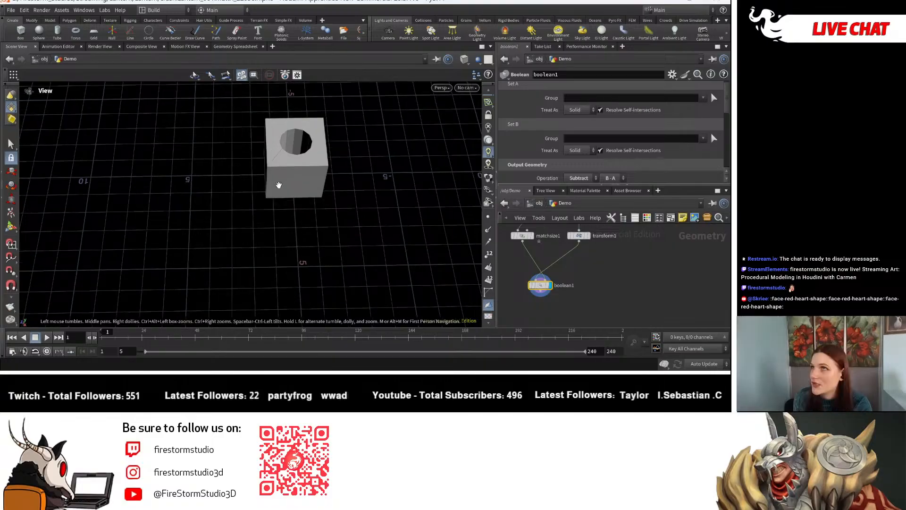
pyautogui.moveTo(279, 185); pyautogui.dragTo(325, 101)
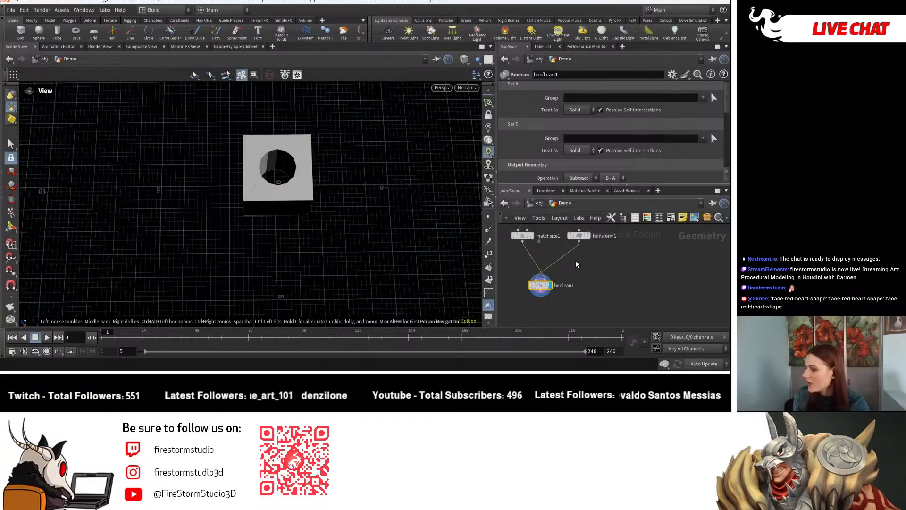
pyautogui.scroll(3, 576, 264)
pyautogui.click(590, 272)
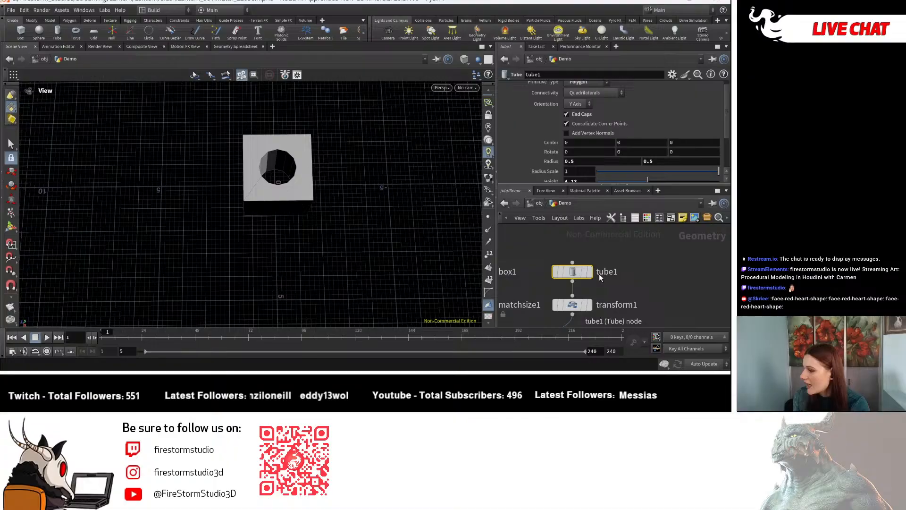
pyautogui.hotkey('ctrl', 'z')
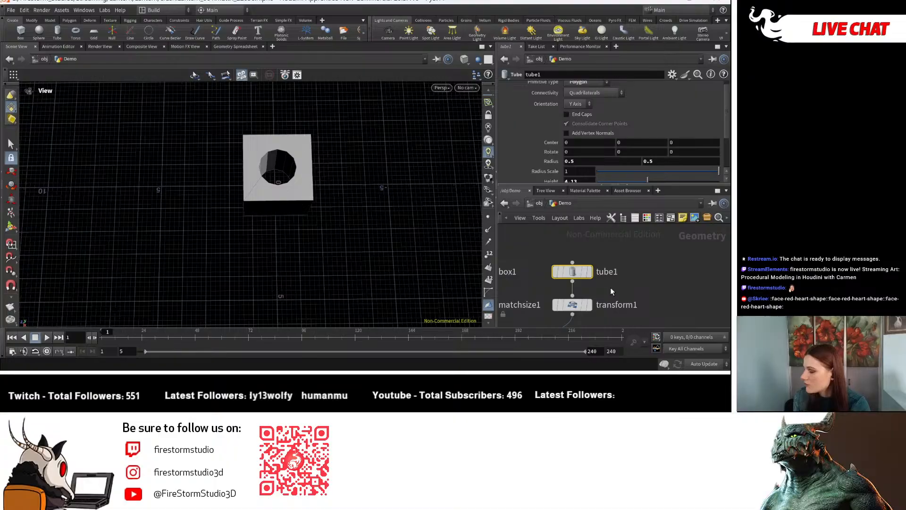
pyautogui.scroll(-2, 599, 288)
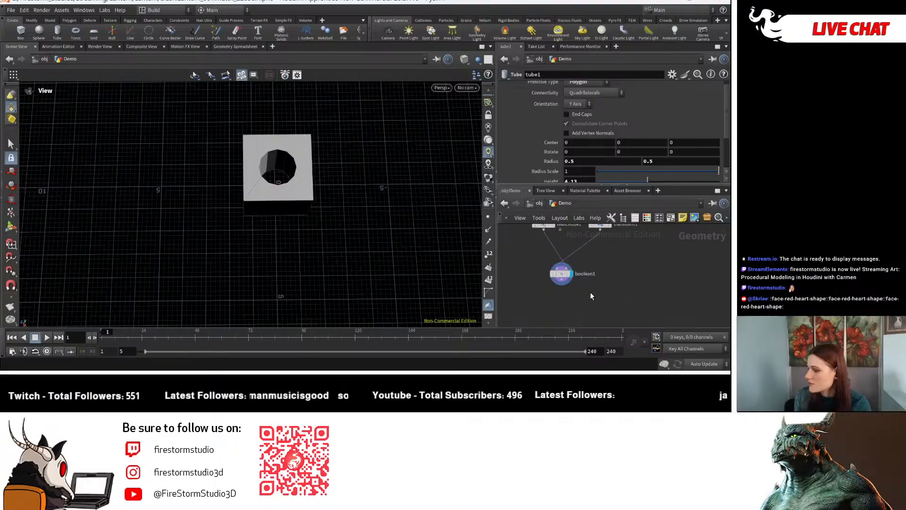
# Set the Operation of boolean1 to Union in its output geometry settings.
pyautogui.click(561, 274)
pyautogui.scroll(2, 619, 302)
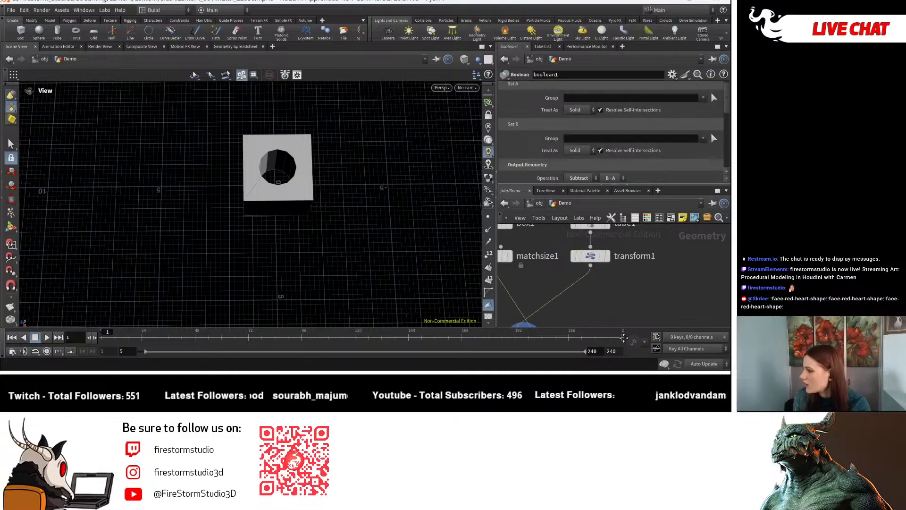
pyautogui.moveTo(624, 337); pyautogui.dragTo(637, 354, button='middle')
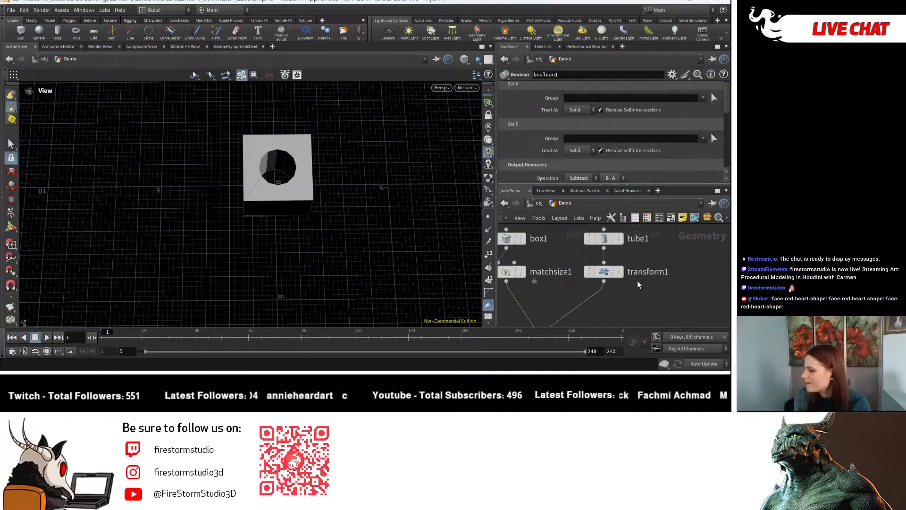
pyautogui.moveTo(637, 284); pyautogui.dragTo(669, 243, button='middle')
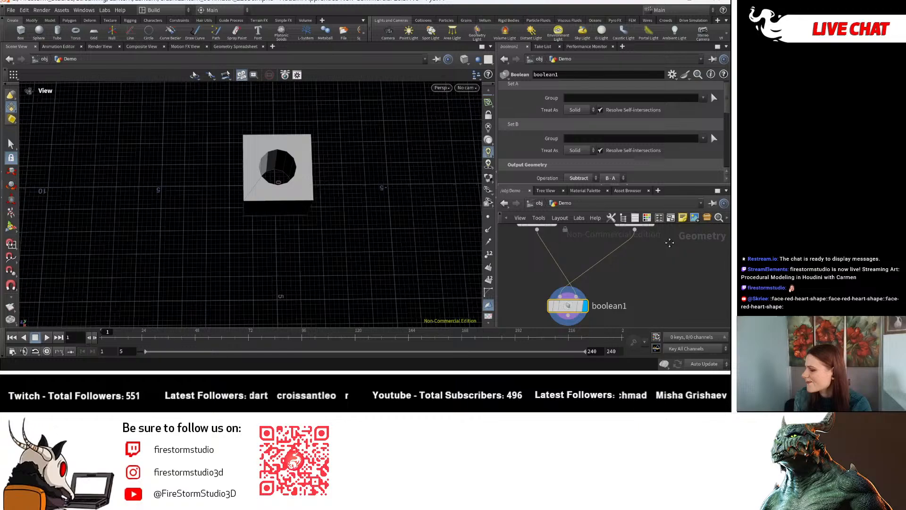
pyautogui.scroll(-2, 614, 127)
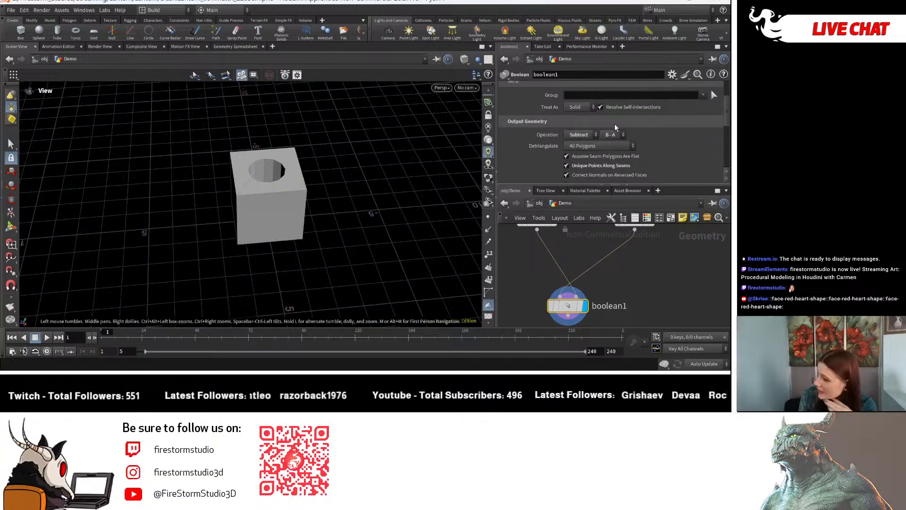
pyautogui.click(581, 134)
pyautogui.click(580, 115)
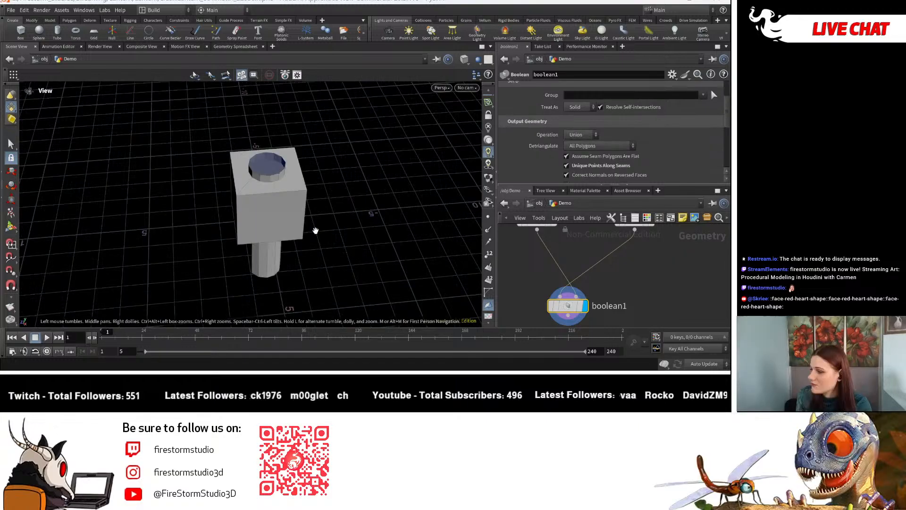
# Turn End Caps back on for tube1 and switch boolean1 between Intersect and Union, ending on Union.
pyautogui.moveTo(316, 230); pyautogui.dragTo(316, 174, button='right')
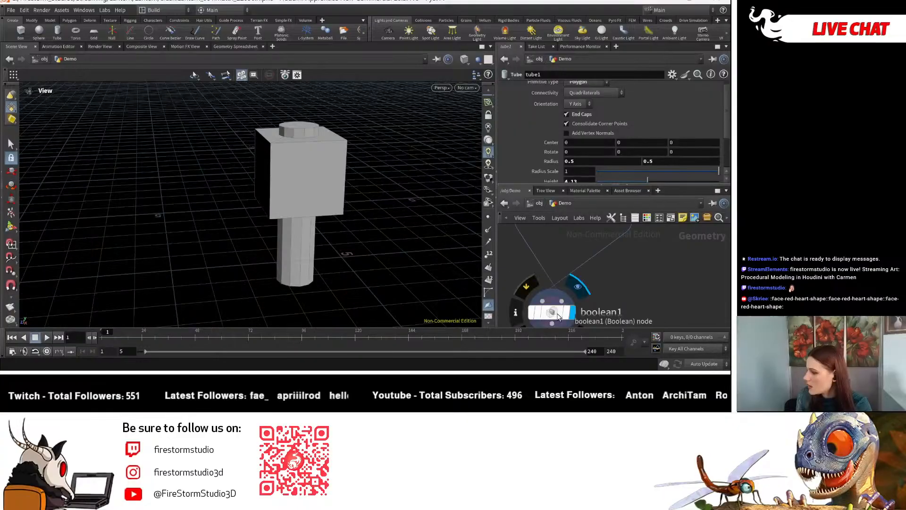
pyautogui.click(556, 315)
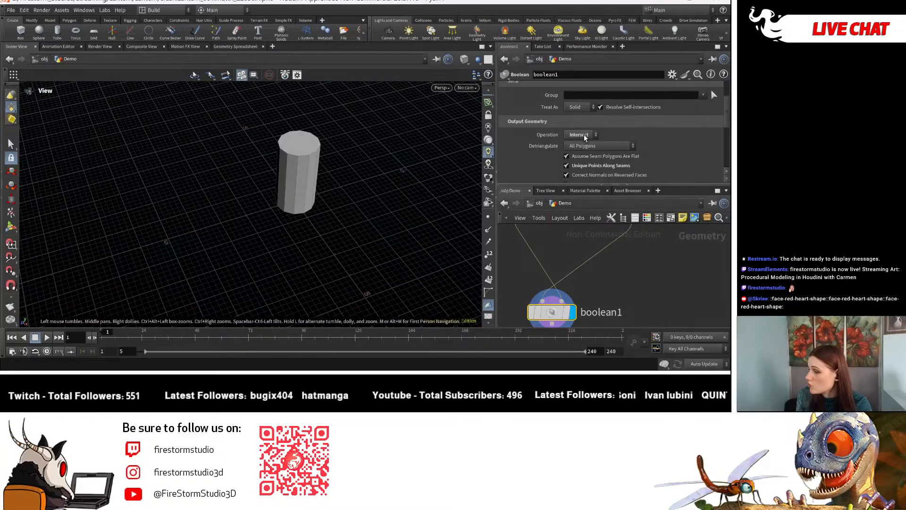
pyautogui.click(584, 134)
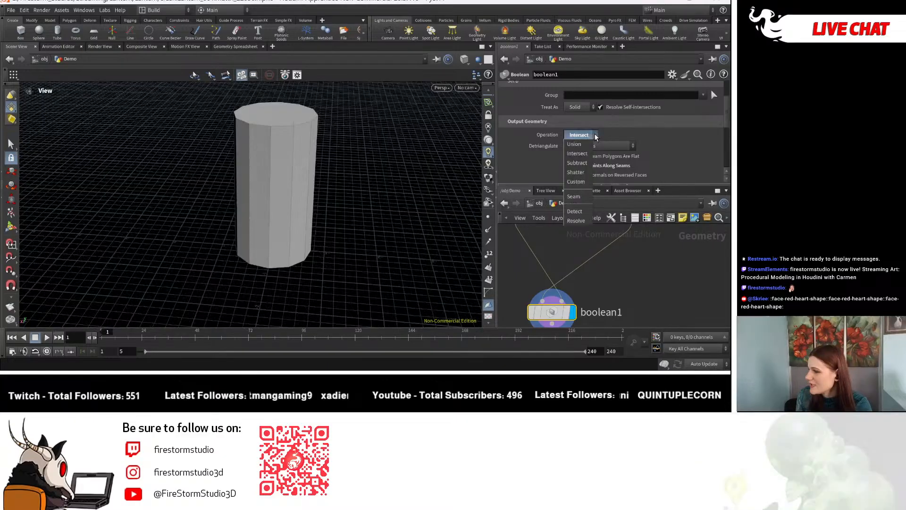
pyautogui.click(574, 144)
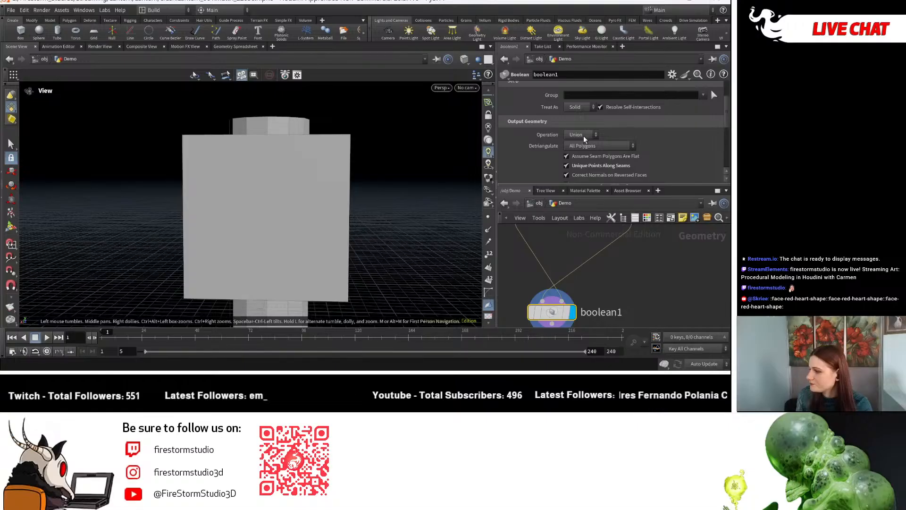
# Try the Intersect operation on boolean1, undo it, and inspect the union from above.
pyautogui.moveTo(583, 135); pyautogui.dragTo(579, 142)
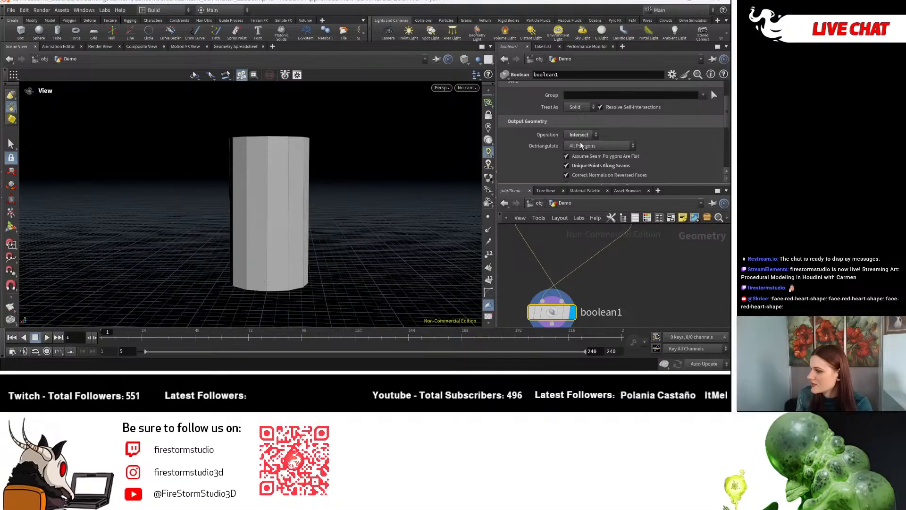
pyautogui.hotkey('ctrl', 'z')
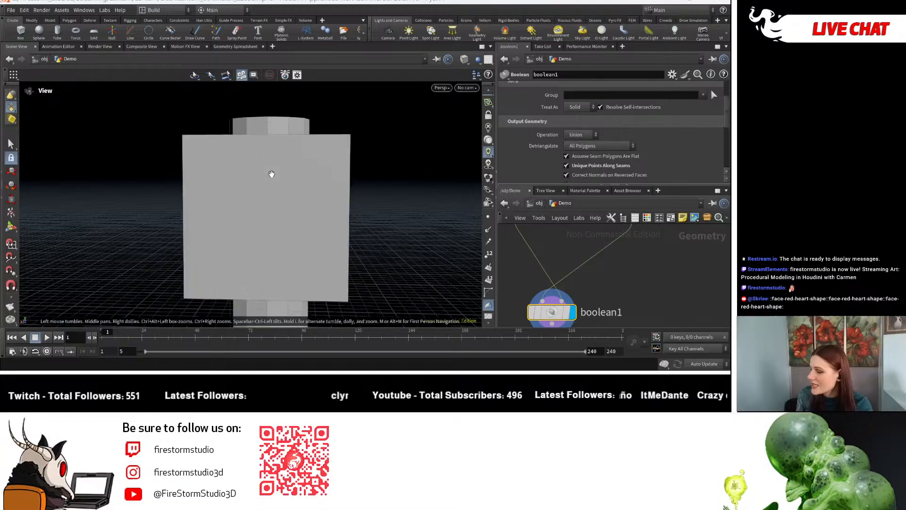
pyautogui.moveTo(272, 174); pyautogui.dragTo(263, 210)
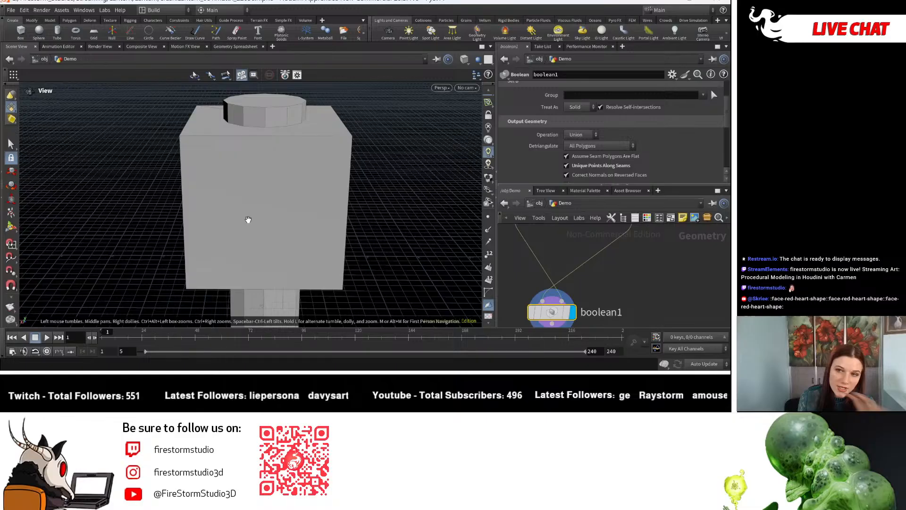
# Set the Operation of boolean1 to Intersect.
pyautogui.click(578, 134)
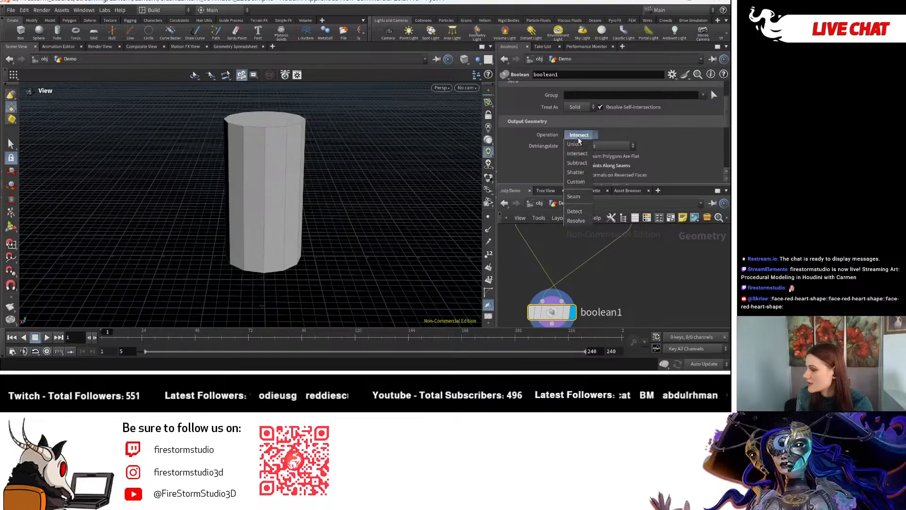
pyautogui.click(578, 137)
pyautogui.press('h')
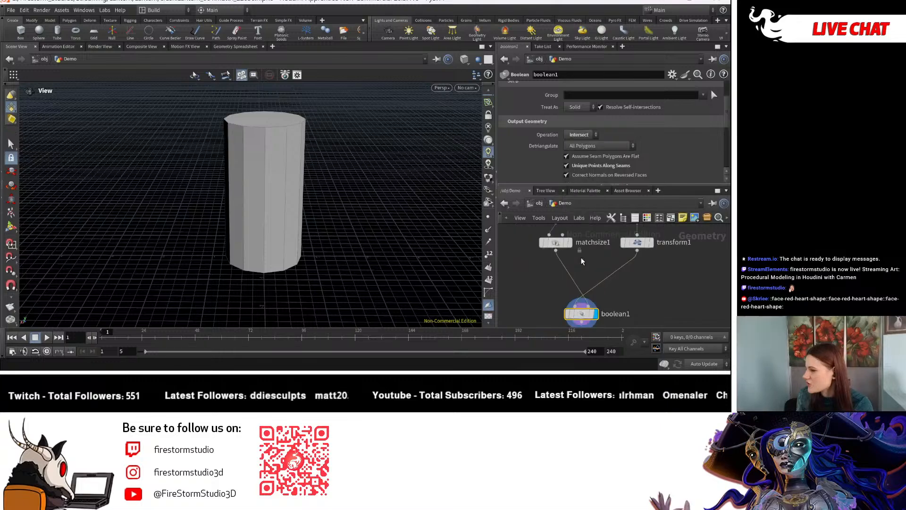
# Detach matchsize1 from boolean1 and wire its output back into the first input.
pyautogui.moveTo(589, 288); pyautogui.dragTo(583, 255, button='middle')
pyautogui.scroll(1, 582, 255)
pyautogui.moveTo(583, 255); pyautogui.dragTo(585, 273)
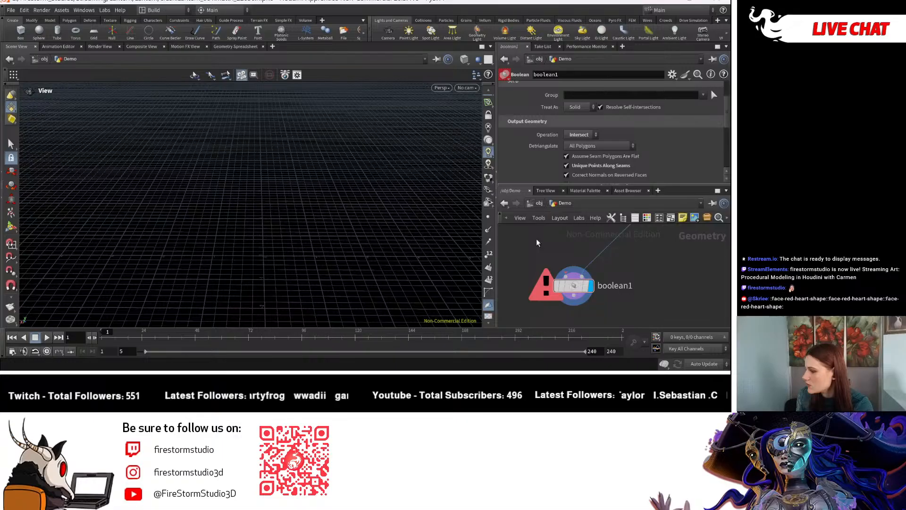
pyautogui.scroll(-2, 536, 239)
pyautogui.moveTo(536, 239); pyautogui.dragTo(541, 295, button='middle')
pyautogui.click(545, 276)
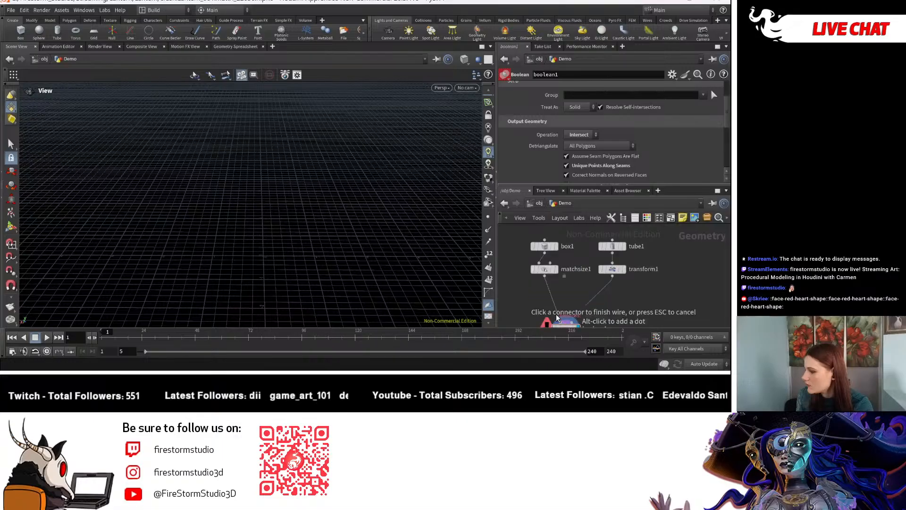
pyautogui.click(557, 318)
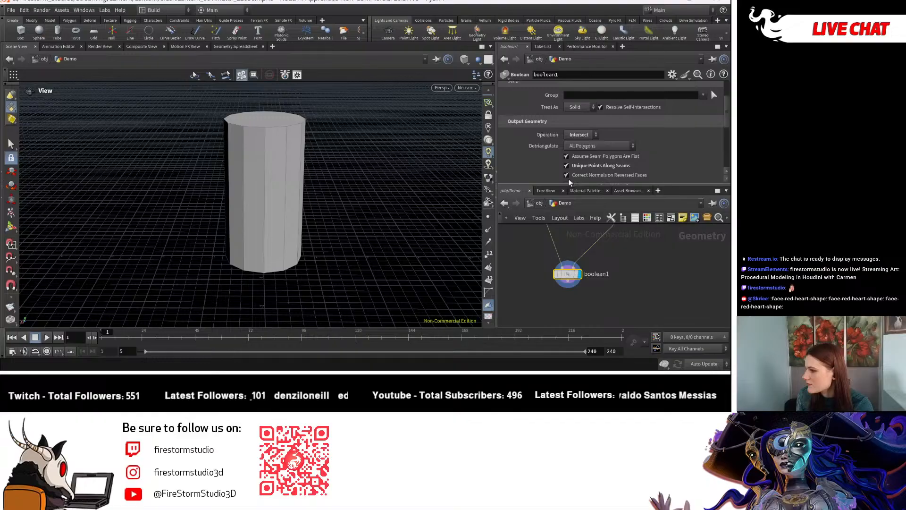
# Set boolean1's Operation to Subtract, view the B - A result, and switch the direction to A - B.
pyautogui.click(568, 179)
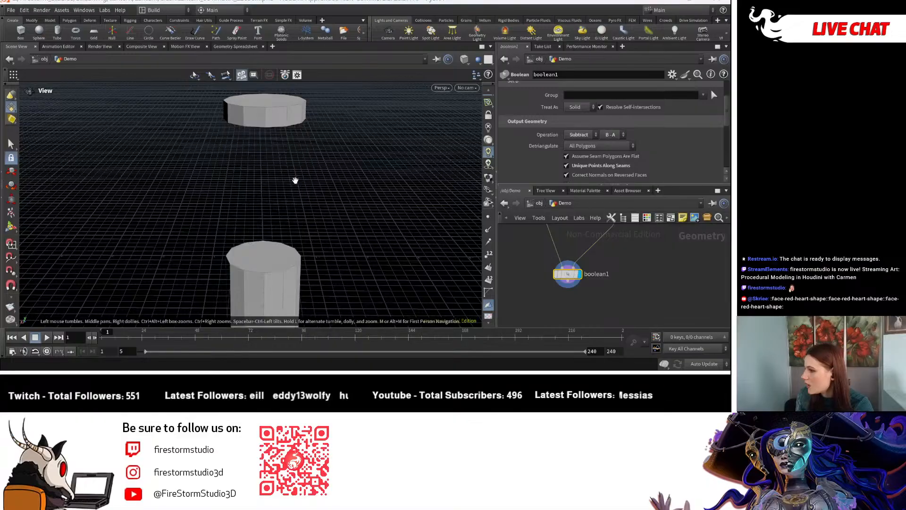
pyautogui.moveTo(295, 180); pyautogui.dragTo(297, 226)
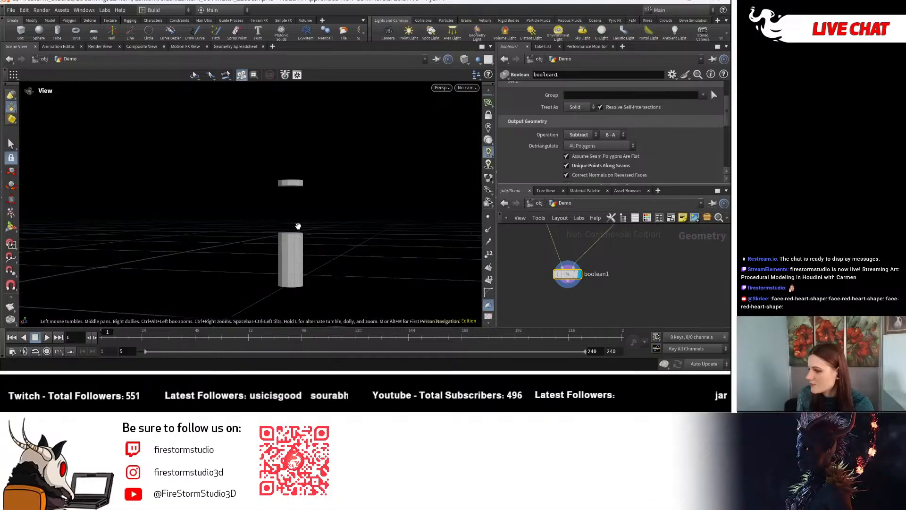
pyautogui.click(610, 134)
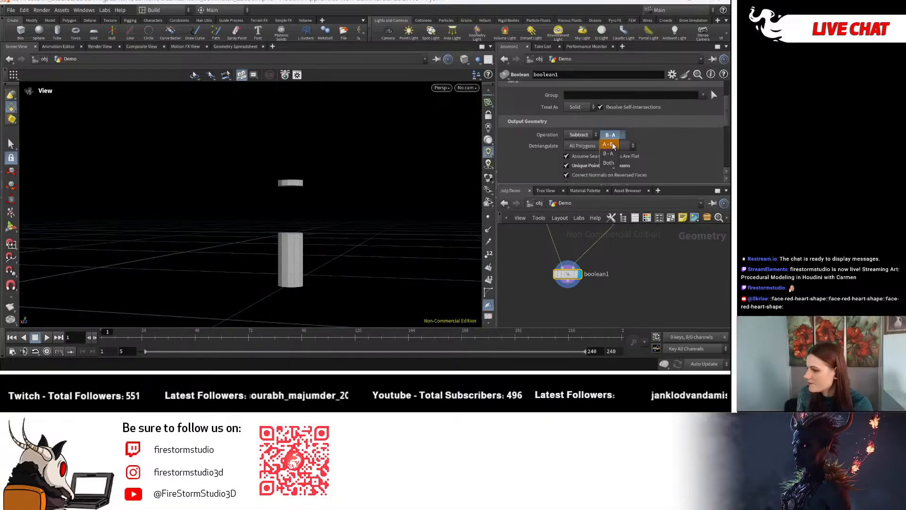
pyautogui.click(611, 144)
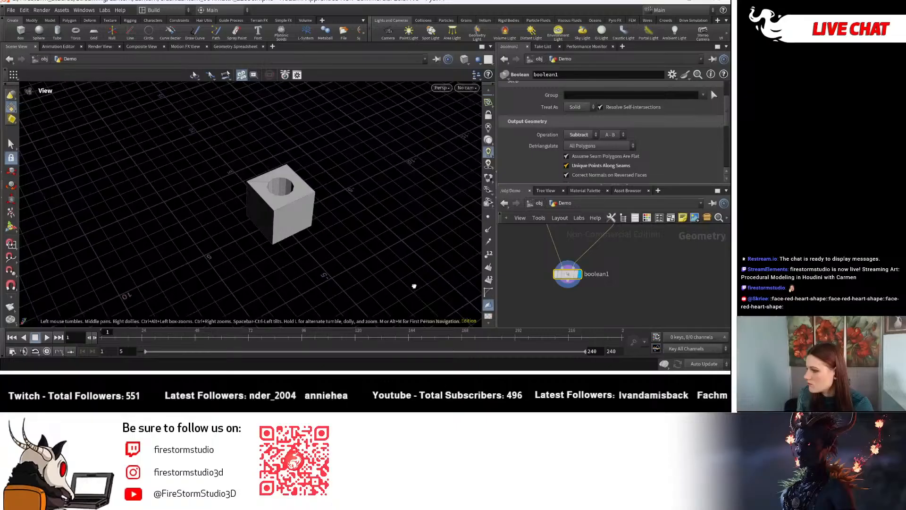
pyautogui.moveTo(414, 286); pyautogui.dragTo(427, 264)
# Try the Shatter operation on boolean1, inspect the box, and switch the Operation to Custom.
pyautogui.click(579, 135)
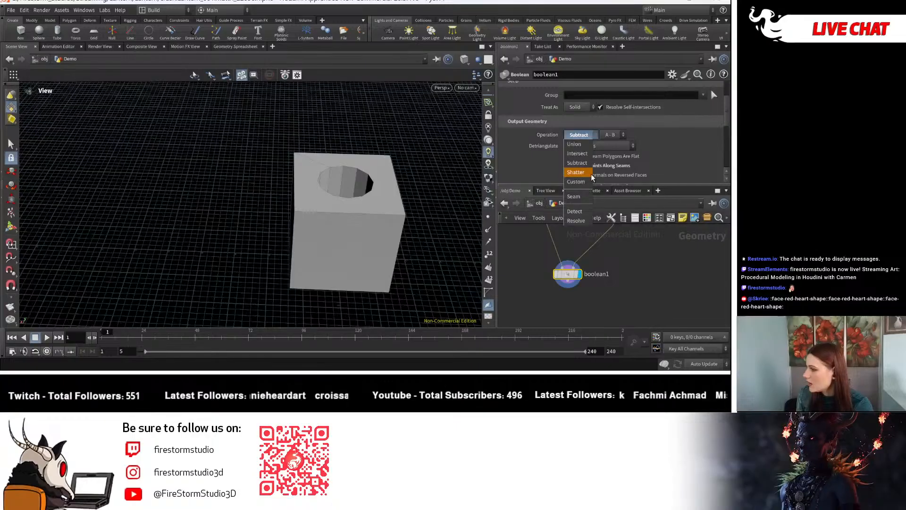
pyautogui.click(575, 172)
pyautogui.moveTo(416, 198); pyautogui.dragTo(401, 137)
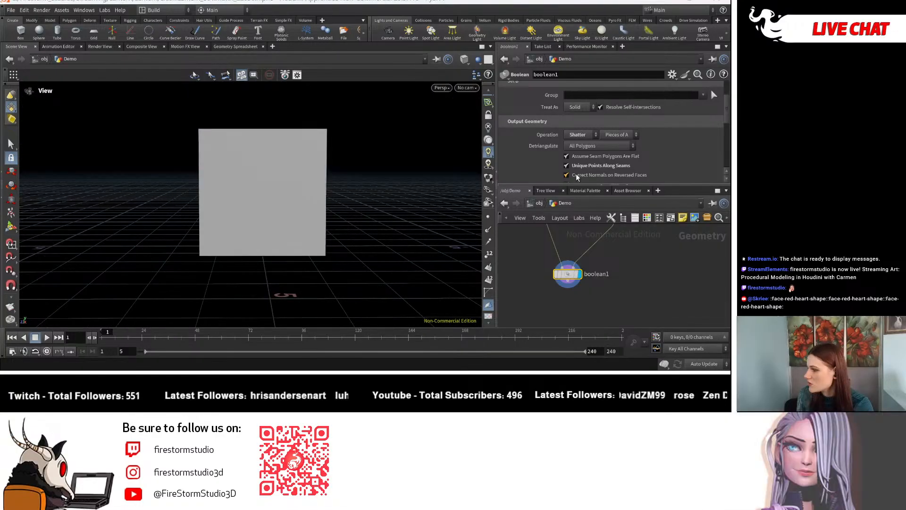
pyautogui.click(577, 134)
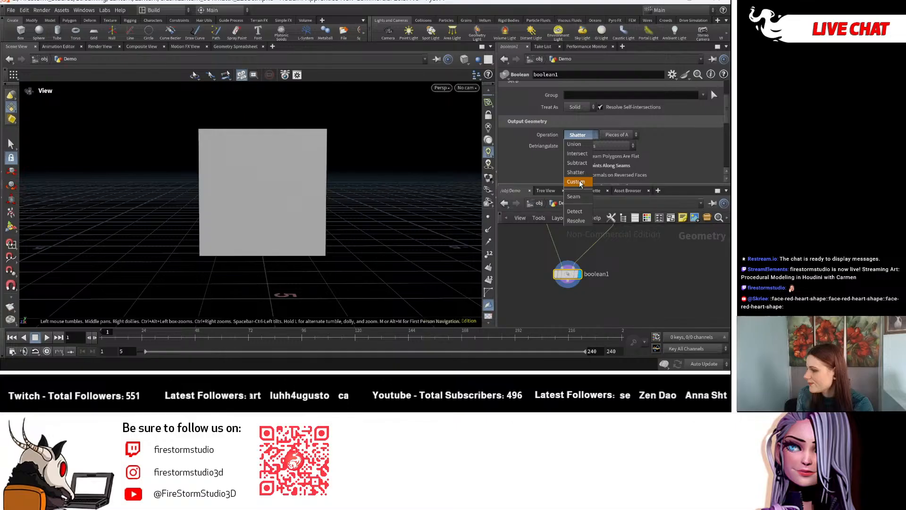
pyautogui.click(579, 180)
# Try the Seam operation on boolean1, inspect the intersection curves, and undo back to Union.
pyautogui.click(578, 135)
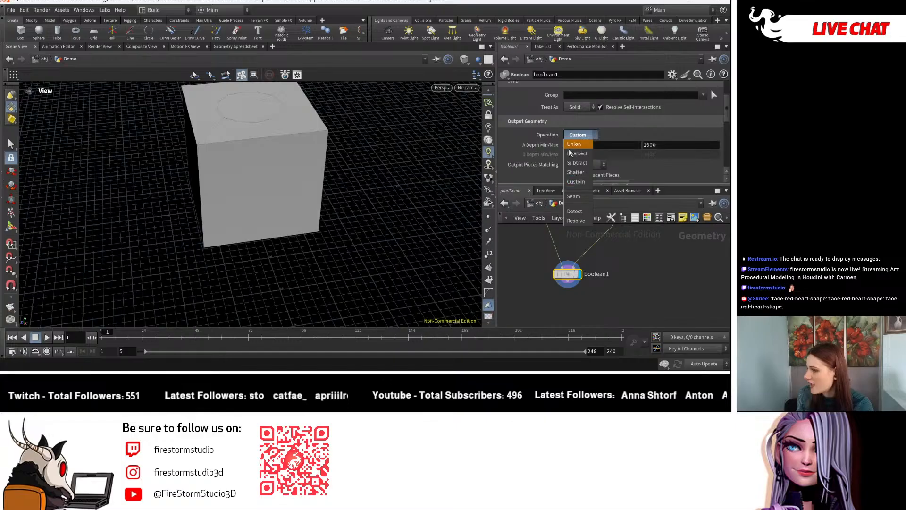
pyautogui.click(573, 196)
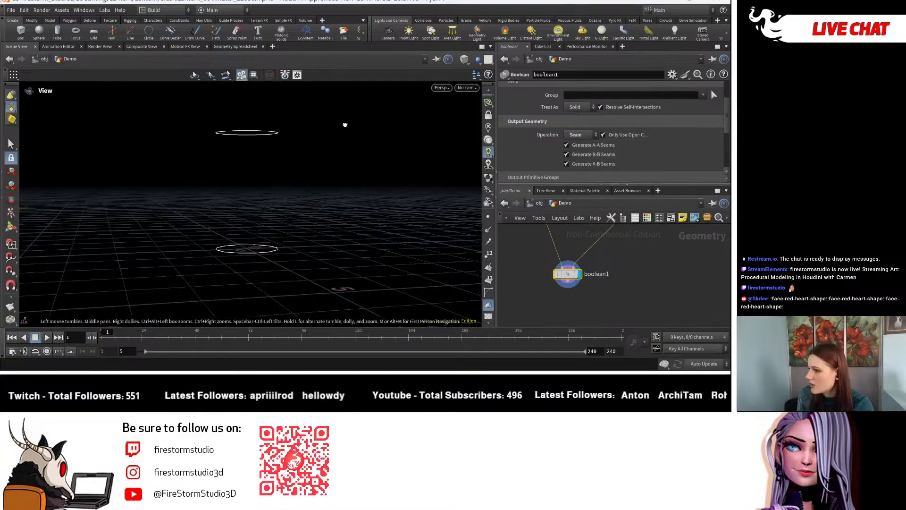
pyautogui.moveTo(344, 124); pyautogui.dragTo(229, 258)
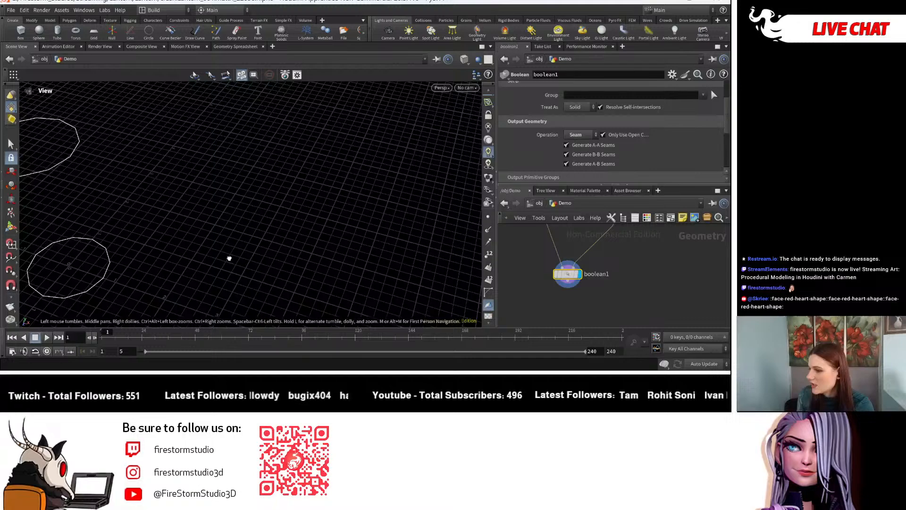
pyautogui.moveTo(229, 258); pyautogui.dragTo(377, 199, button='middle')
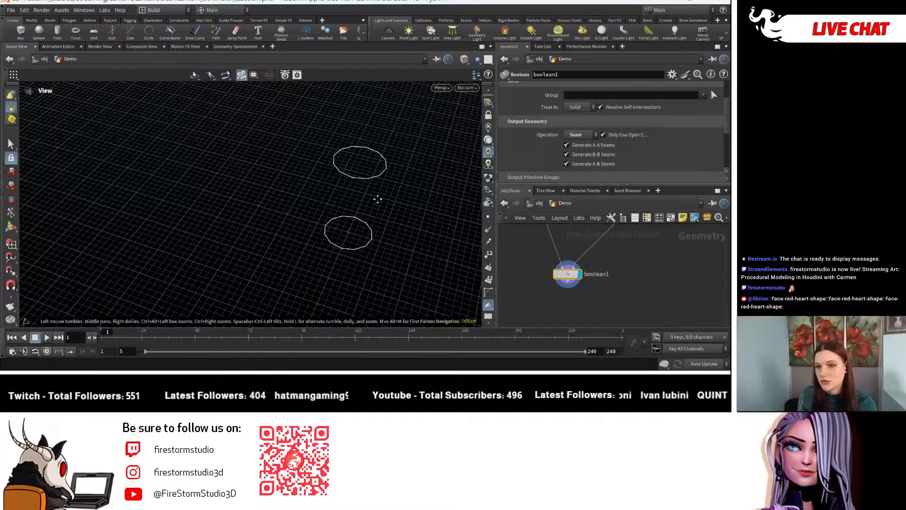
pyautogui.moveTo(378, 199); pyautogui.dragTo(543, 224)
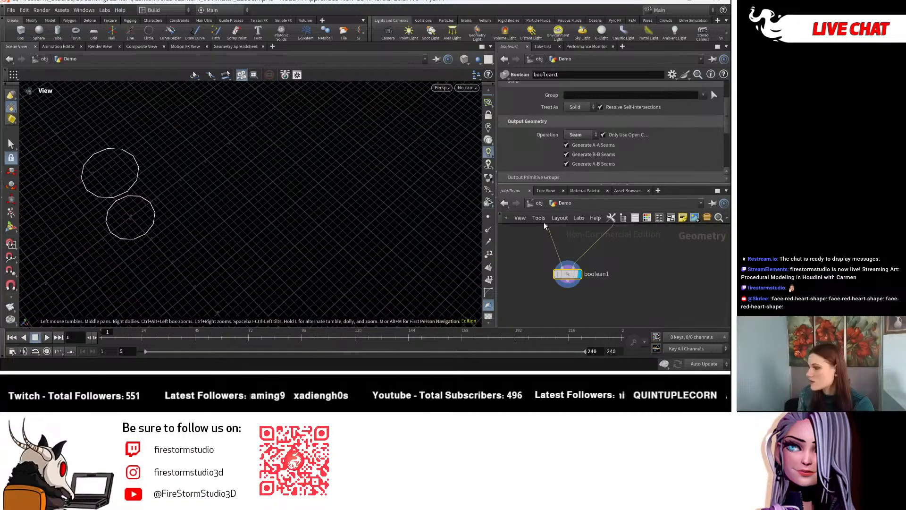
pyautogui.hotkey('ctrl', 'z')
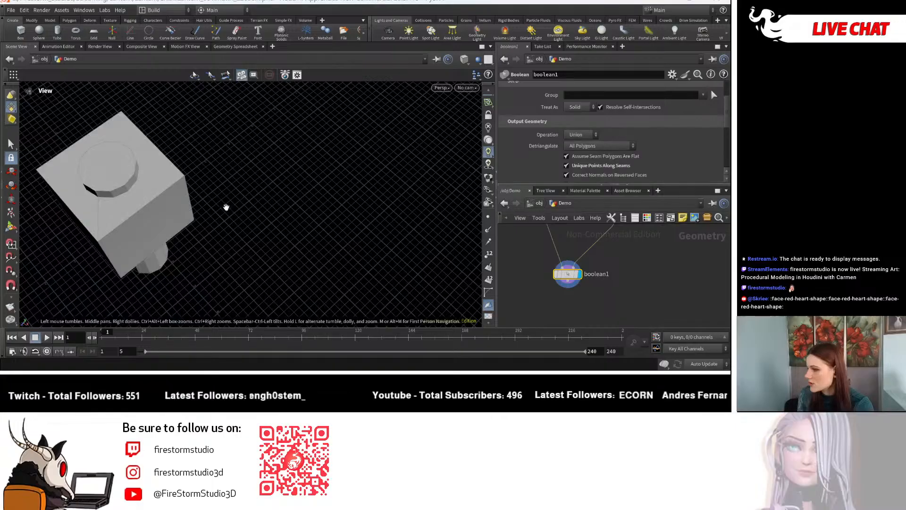
pyautogui.moveTo(226, 207); pyautogui.dragTo(203, 170)
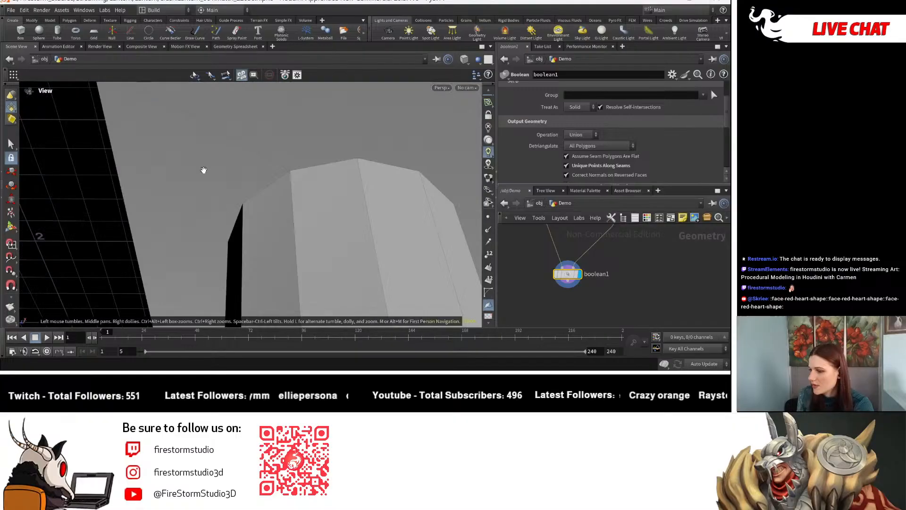
pyautogui.press('h')
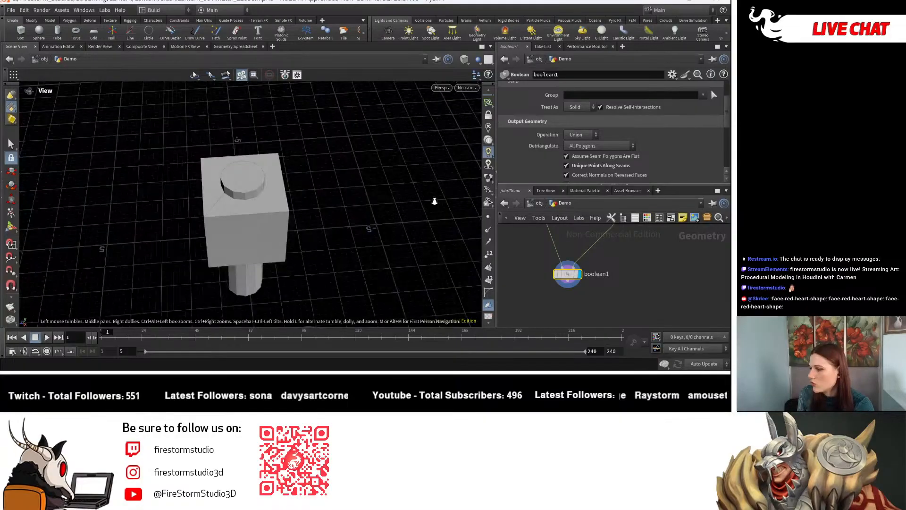
# Try the Detect and Resolve operations on boolean1, then return it to Union.
pyautogui.click(581, 134)
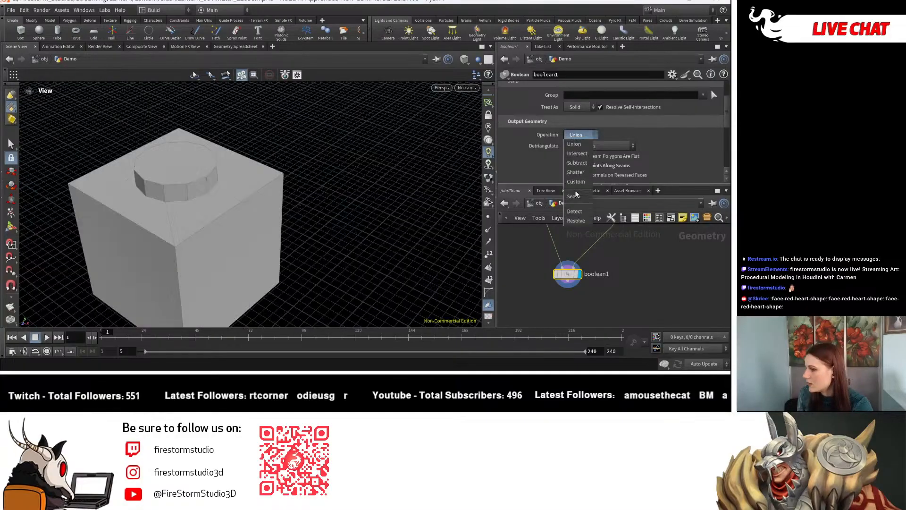
pyautogui.click(574, 211)
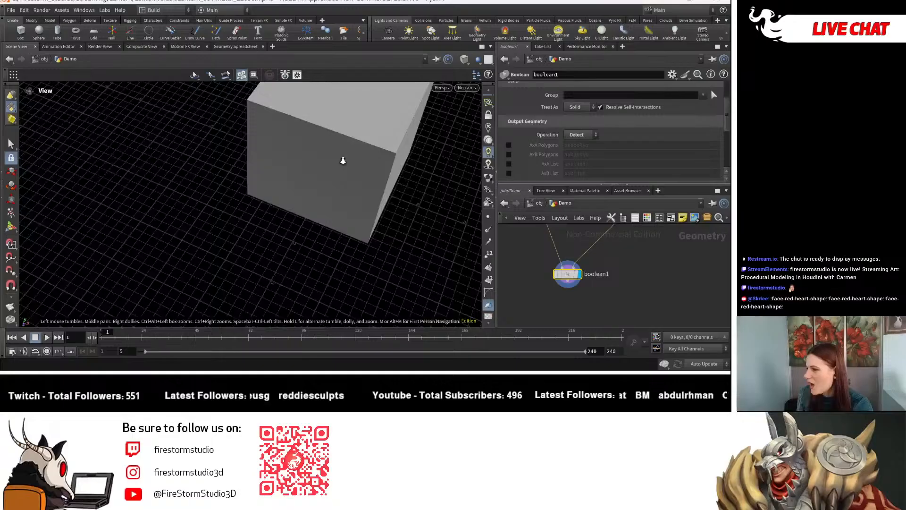
pyautogui.click(580, 135)
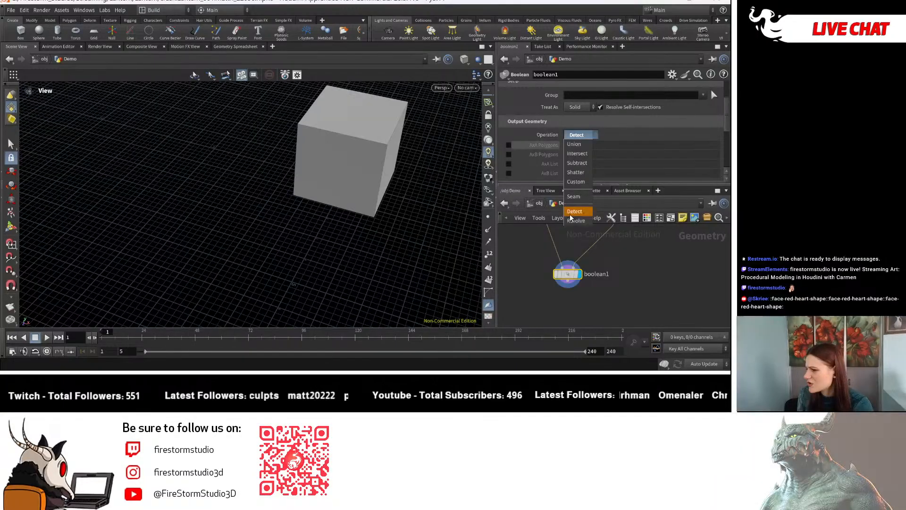
pyautogui.click(575, 220)
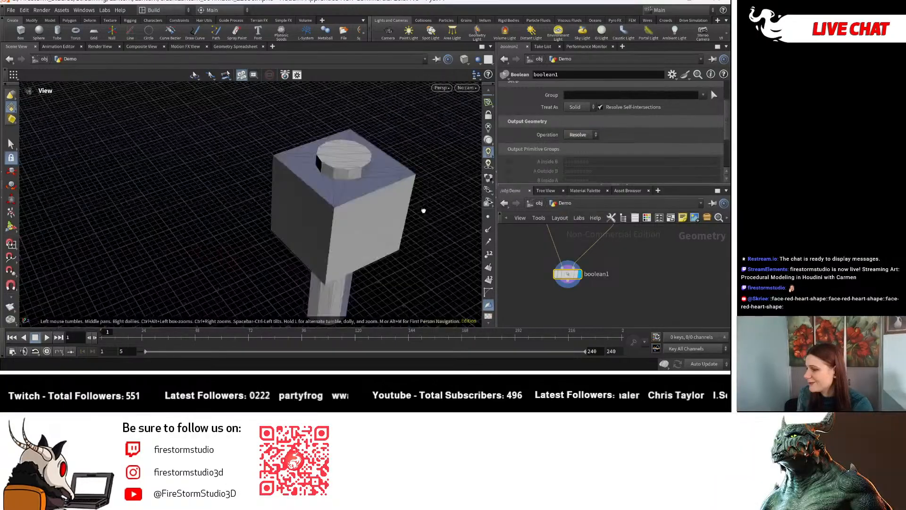
pyautogui.moveTo(423, 211); pyautogui.dragTo(310, 196)
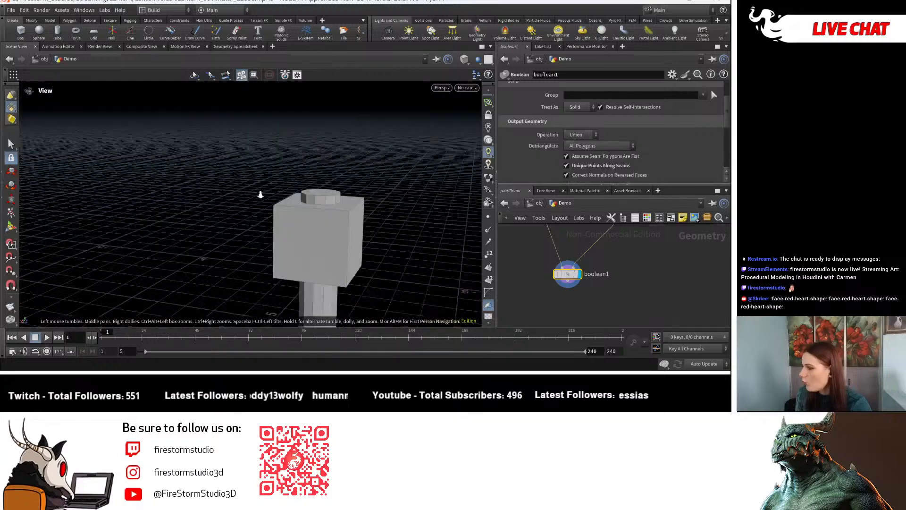
pyautogui.moveTo(260, 195); pyautogui.dragTo(334, 139, button='middle')
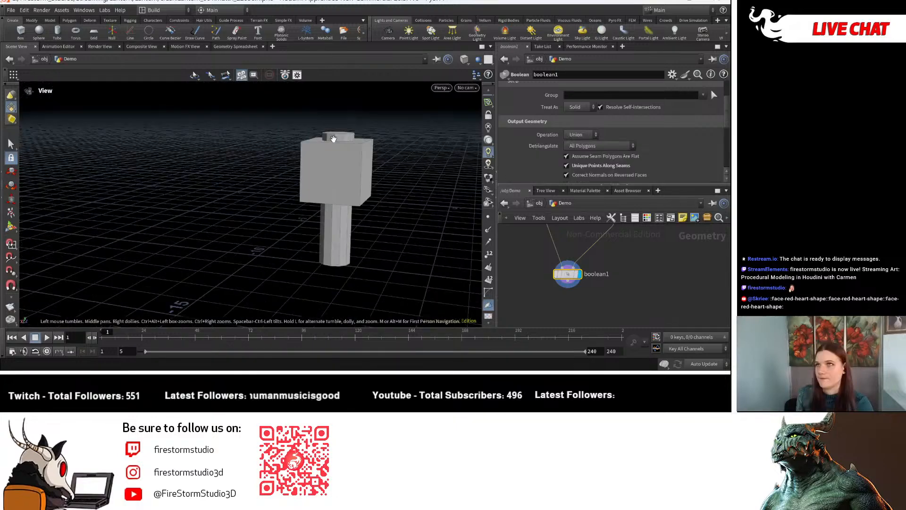
# Set boolean1's Operation to Subtract with A - B and inspect the hole through the box.
pyautogui.click(580, 134)
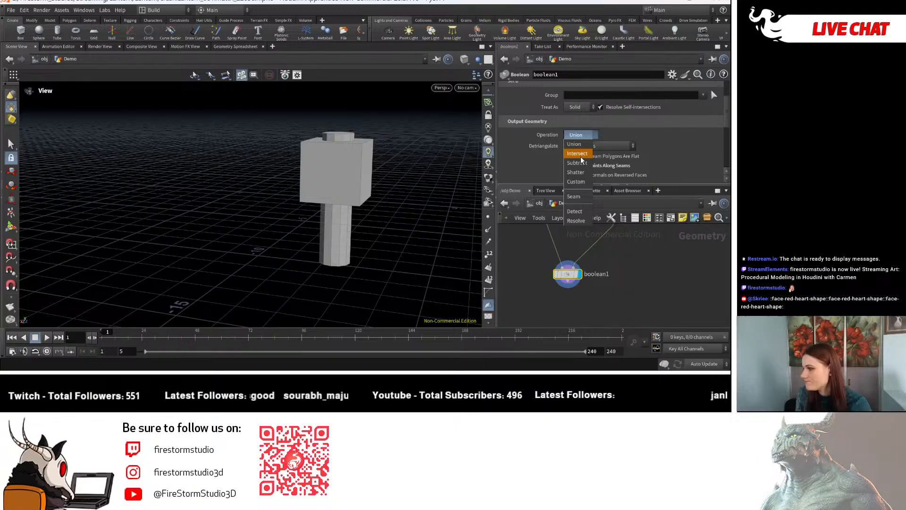
pyautogui.click(578, 163)
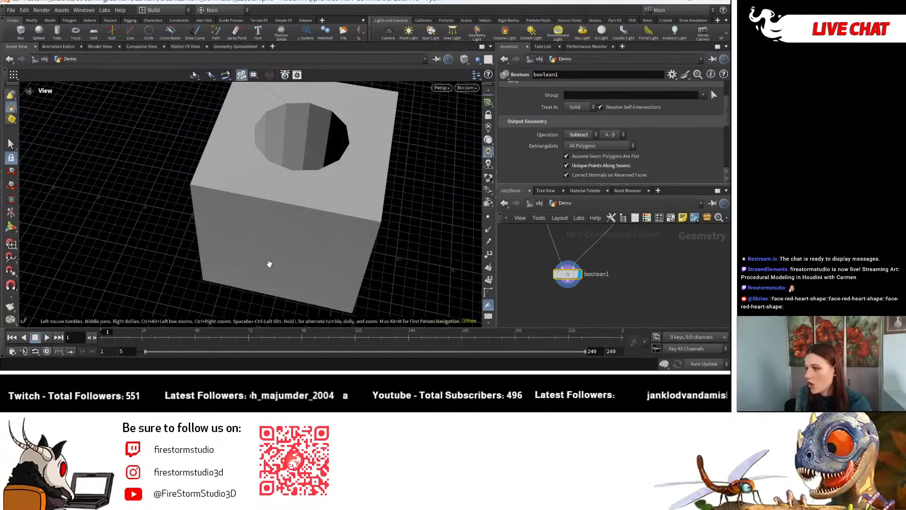
pyautogui.moveTo(269, 263); pyautogui.dragTo(182, 217, button='middle')
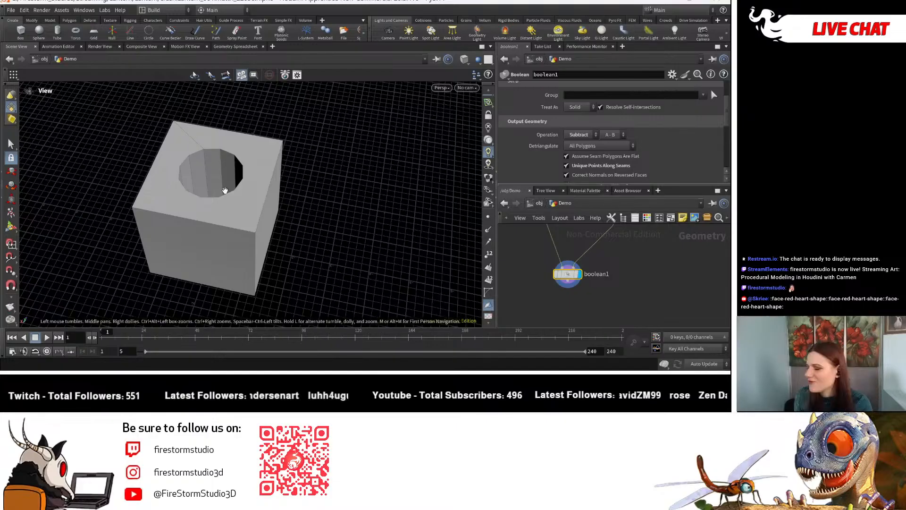
pyautogui.moveTo(225, 190); pyautogui.dragTo(201, 235)
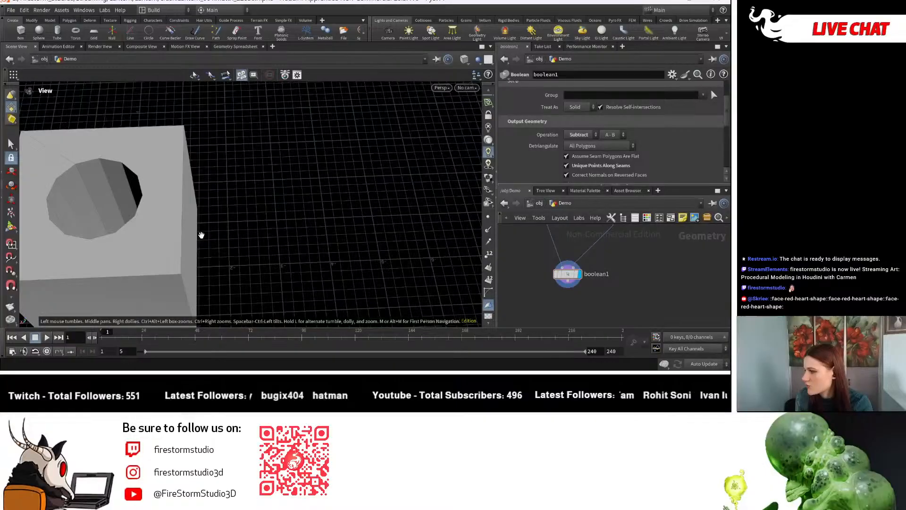
pyautogui.press('h')
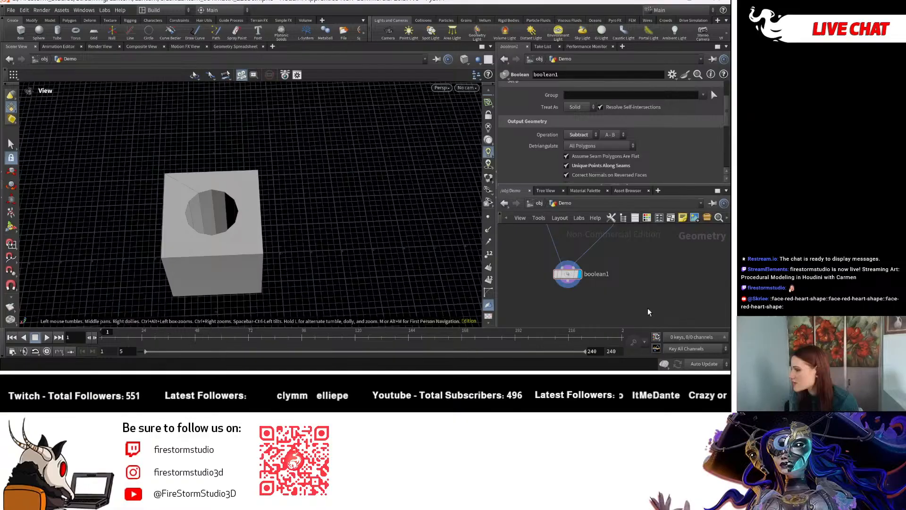
# Add a second Box node beside transform1 in the Demo network and display its geometry.
pyautogui.moveTo(648, 307); pyautogui.dragTo(601, 285, button='middle')
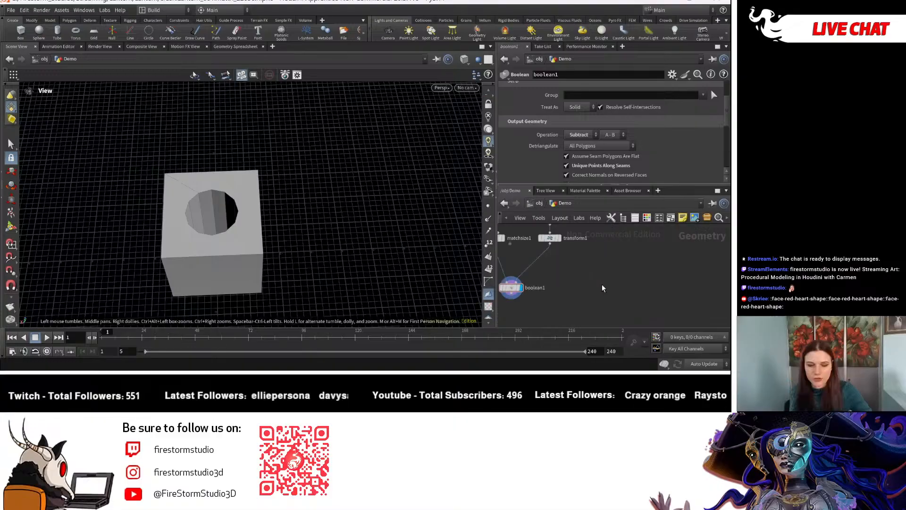
pyautogui.press('Tab')
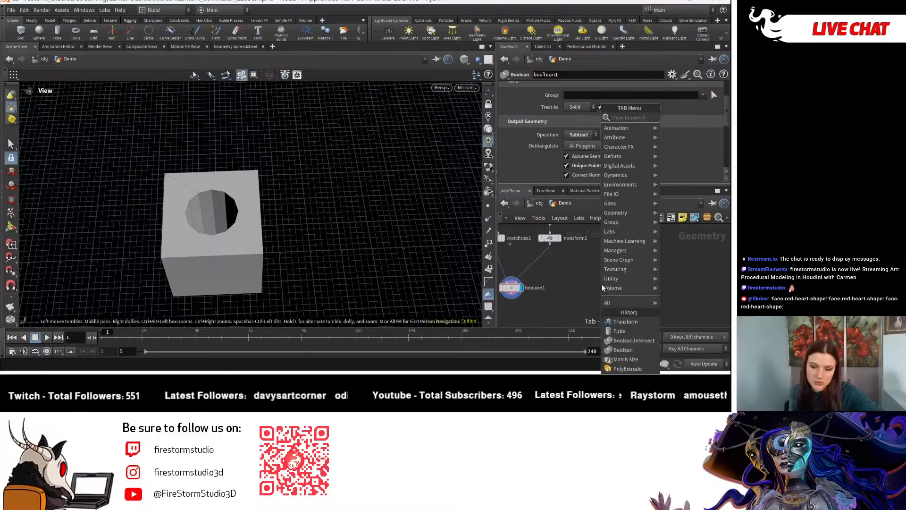
pyautogui.write('boc')
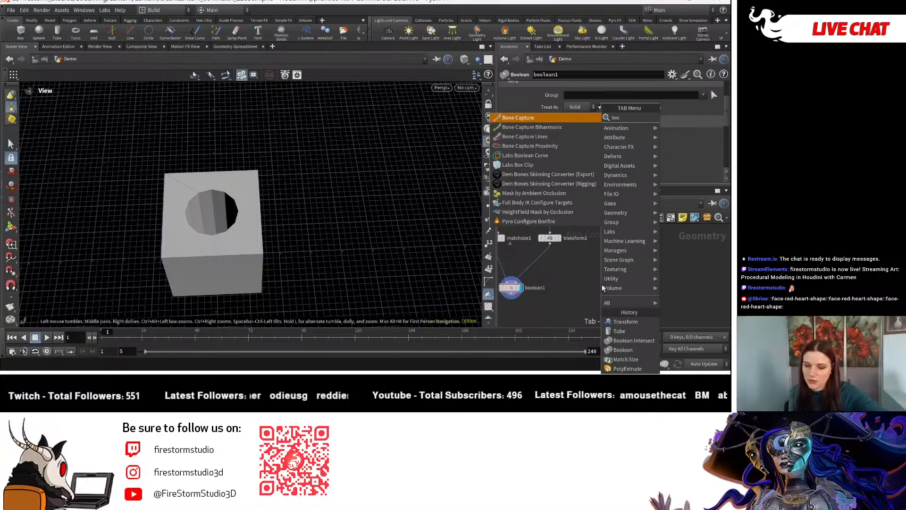
pyautogui.press('BackSpace')
pyautogui.write('x')
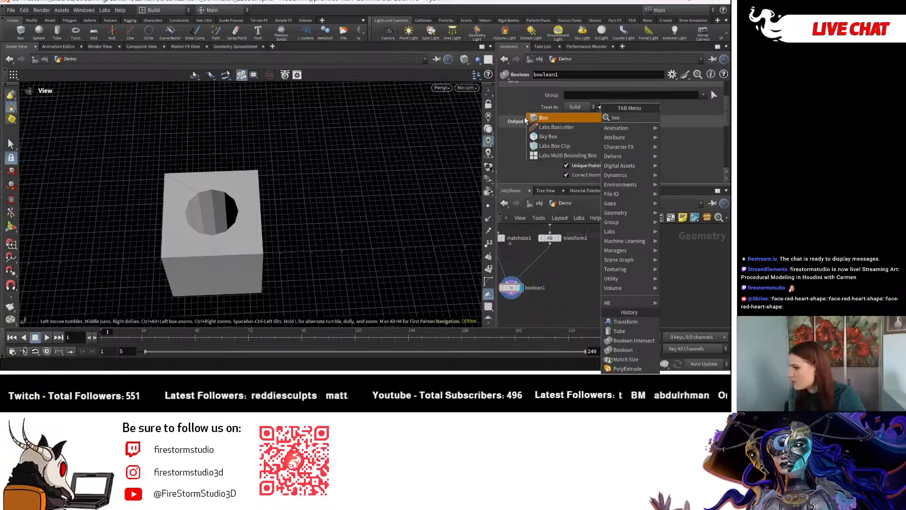
pyautogui.click(526, 118)
pyautogui.click(641, 243)
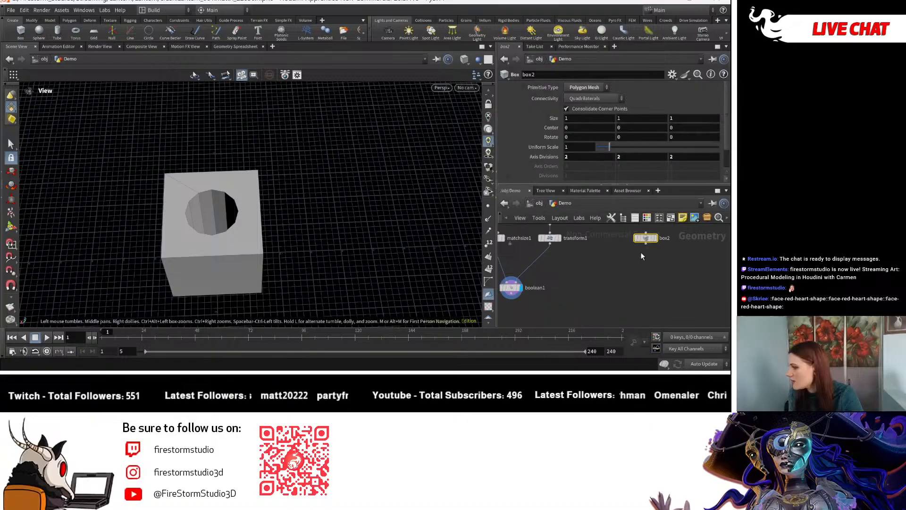
pyautogui.press('f')
pyautogui.click(633, 284)
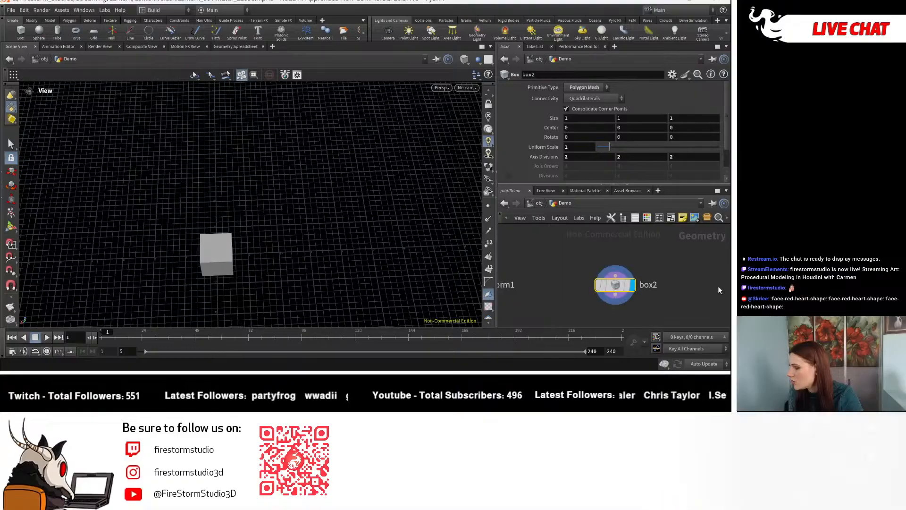
# Paste a copy of box2 beside it, template box2, and set the copy's Uniform Scale to 0.47 and Center X to 0.6.
pyautogui.hotkey('ctrl', 'v')
pyautogui.moveTo(686, 285); pyautogui.dragTo(669, 238, button='middle')
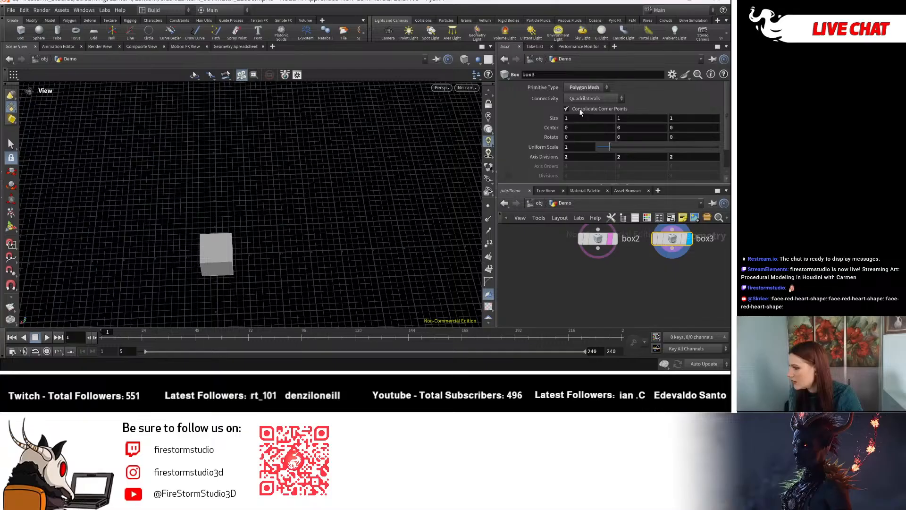
pyautogui.moveTo(609, 147); pyautogui.dragTo(603, 147)
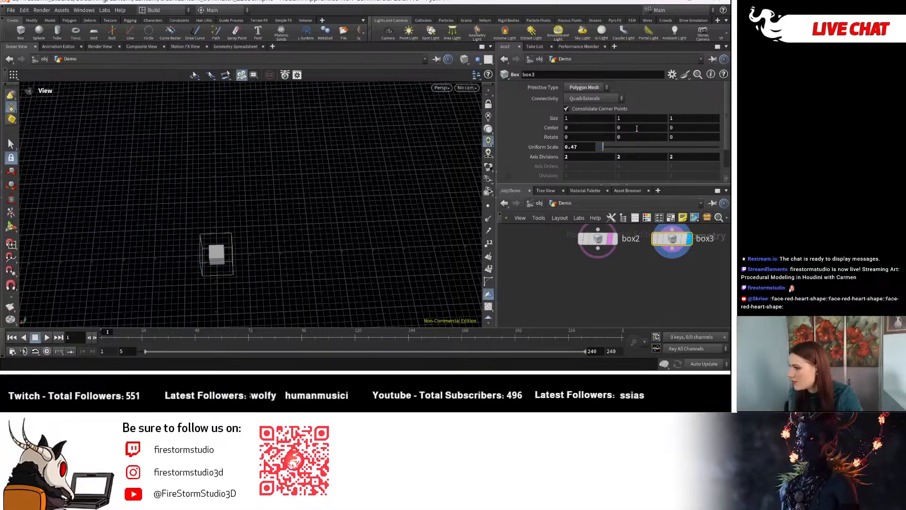
pyautogui.moveTo(580, 127); pyautogui.dragTo(611, 129, button='middle')
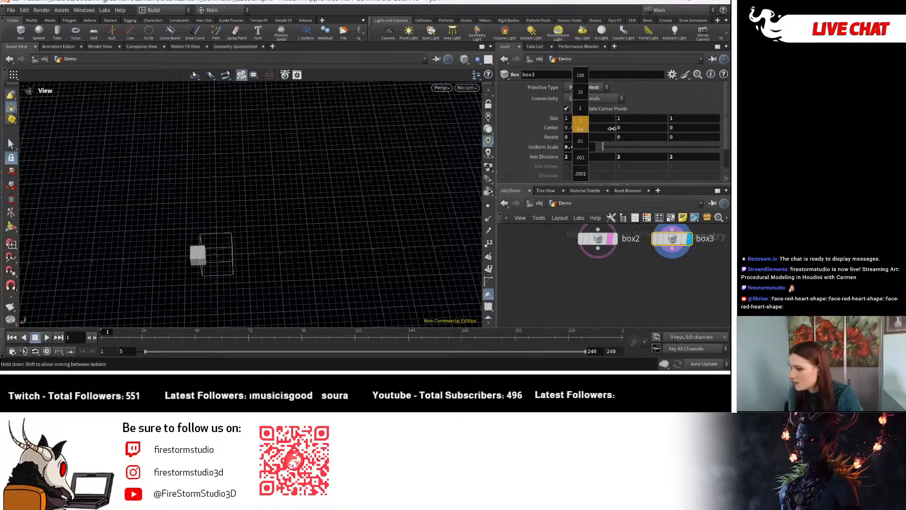
pyautogui.moveTo(302, 226); pyautogui.dragTo(377, 188)
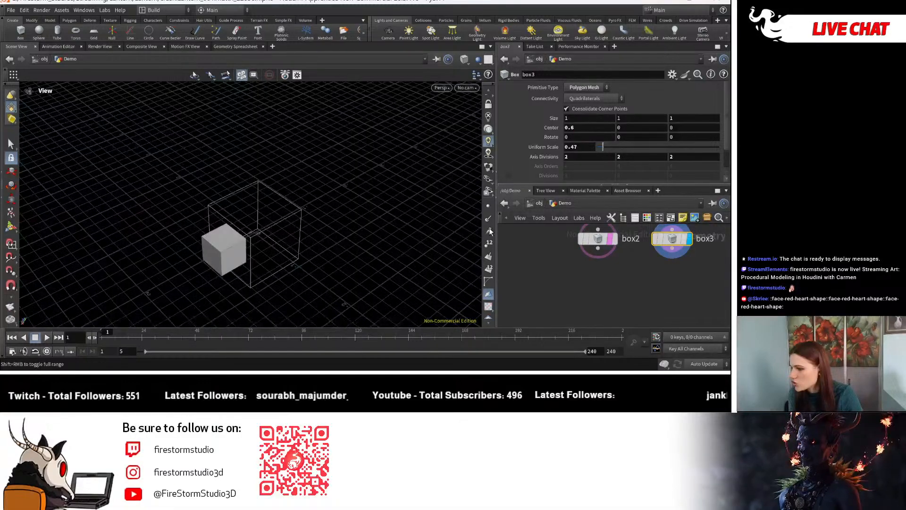
# Add a Boolean node below the two boxes with box2 and box3 as its inputs, and display its result.
pyautogui.press('Tab')
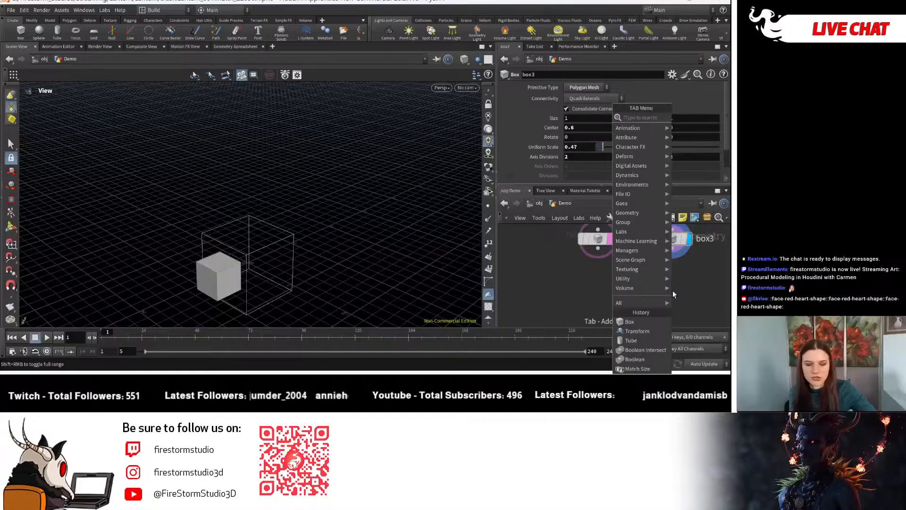
pyautogui.write('bool')
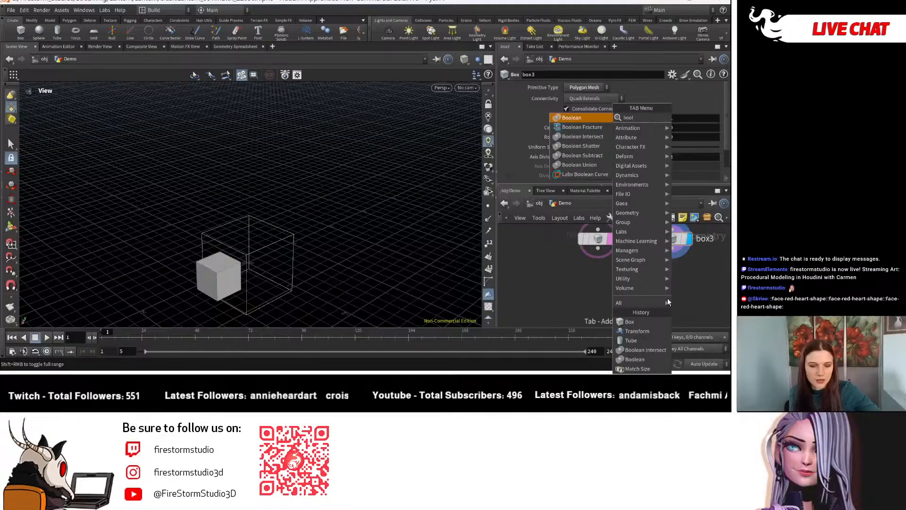
pyautogui.write('ean')
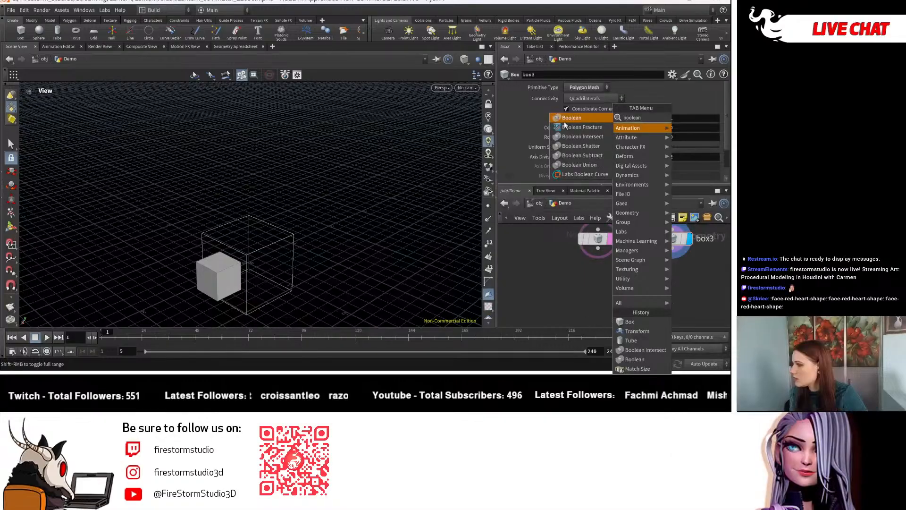
pyautogui.click(565, 122)
pyautogui.click(633, 283)
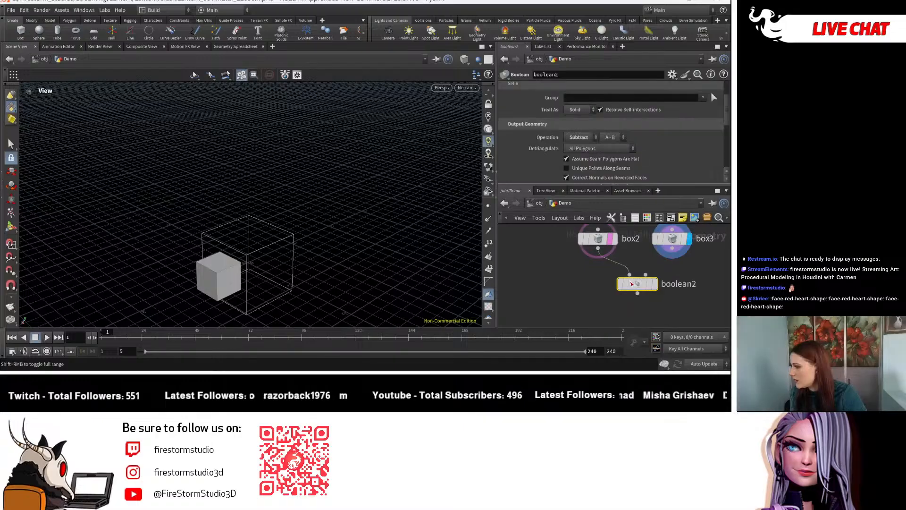
pyautogui.click(654, 284)
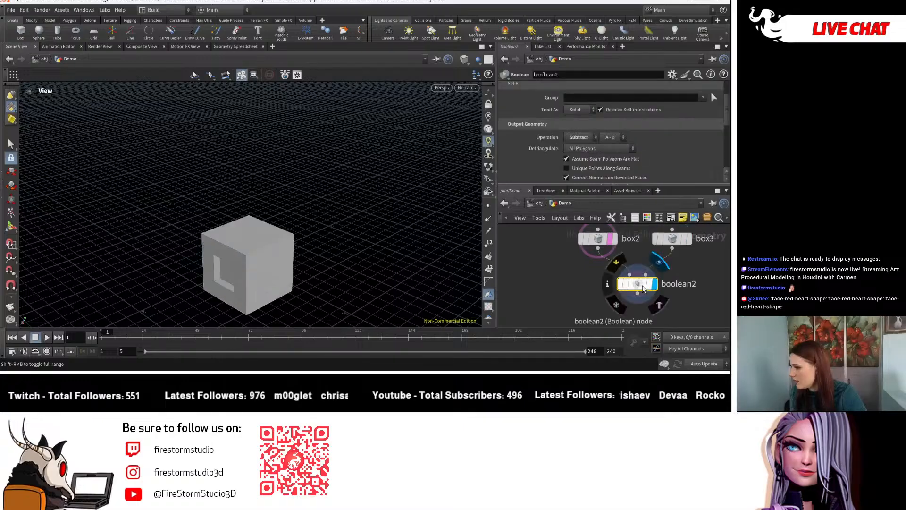
# Switch boolean2's Operation through Intersect to Union and inspect the joined boxes from several sides.
pyautogui.scroll(-1, 589, 126)
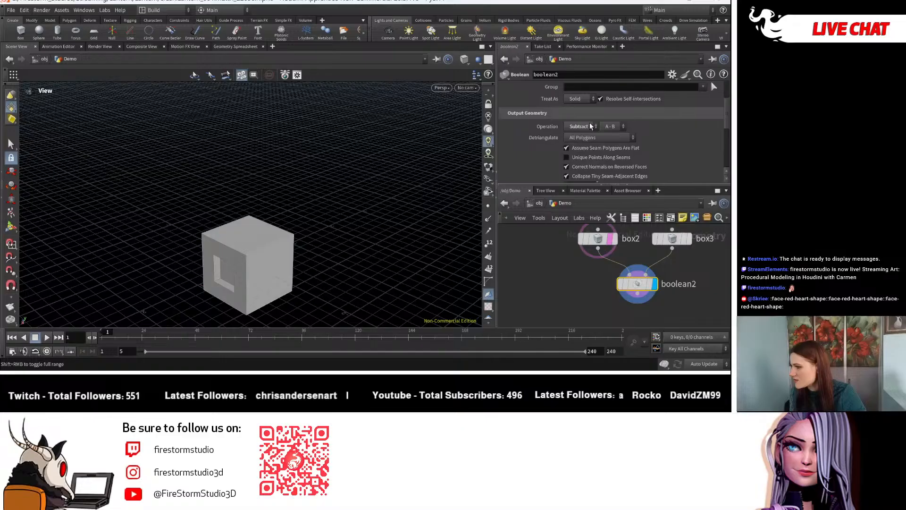
pyautogui.scroll(1, 588, 127)
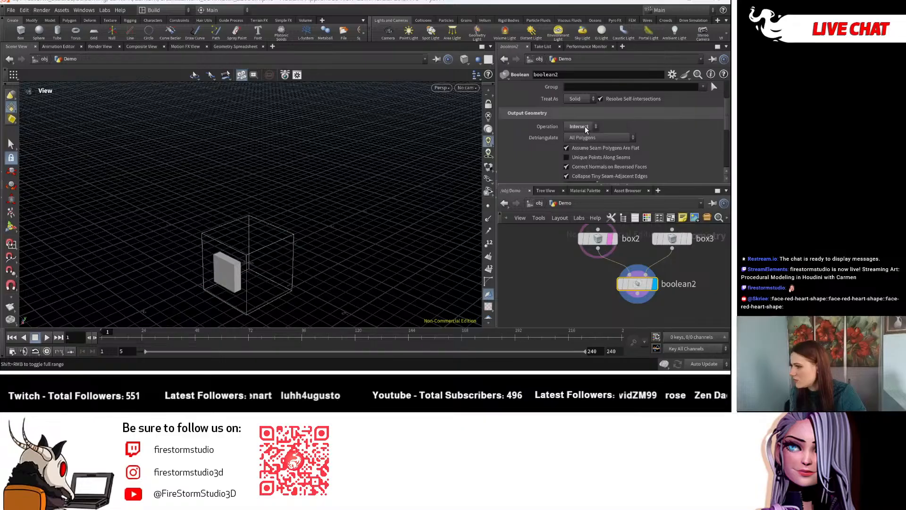
pyautogui.scroll(1, 585, 126)
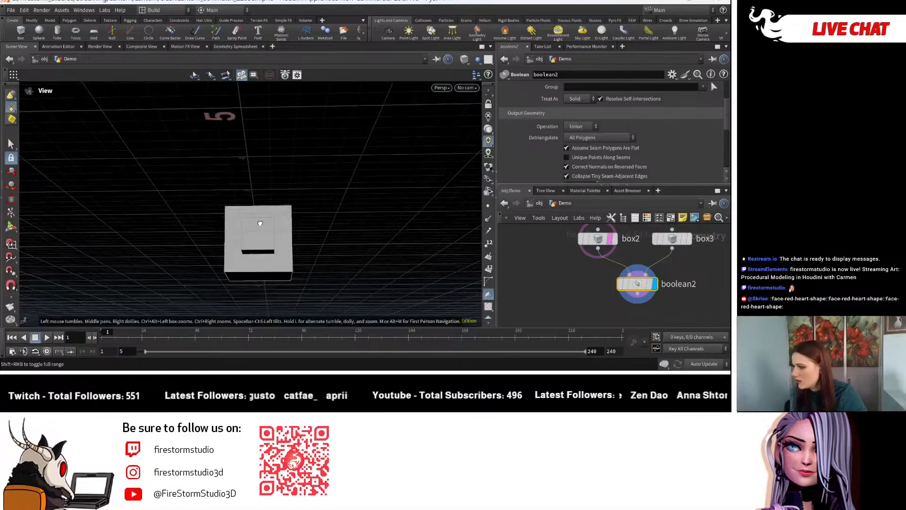
pyautogui.moveTo(259, 222); pyautogui.dragTo(210, 169)
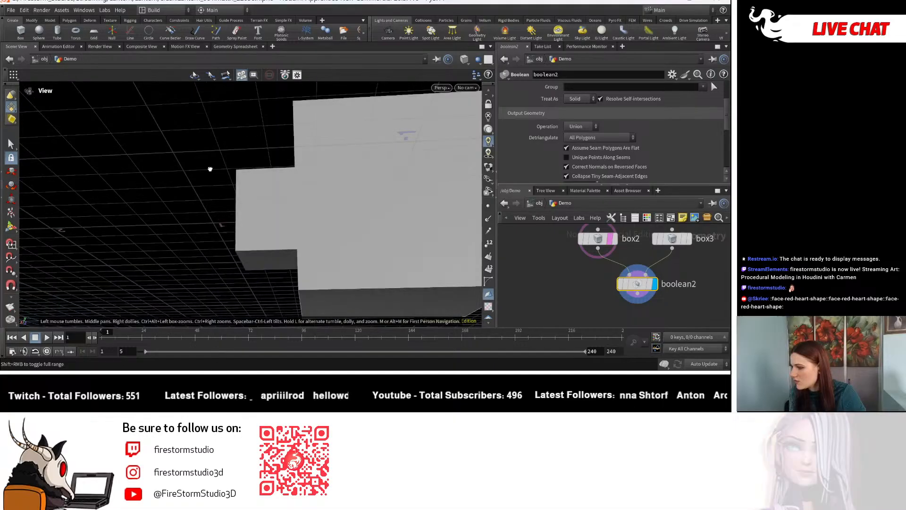
pyautogui.moveTo(210, 169); pyautogui.dragTo(373, 228, button='middle')
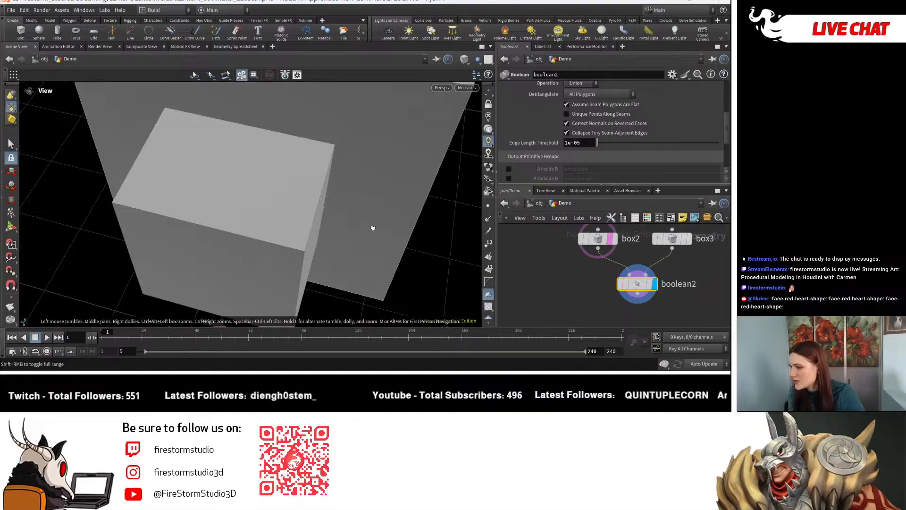
pyautogui.moveTo(373, 227); pyautogui.dragTo(279, 199)
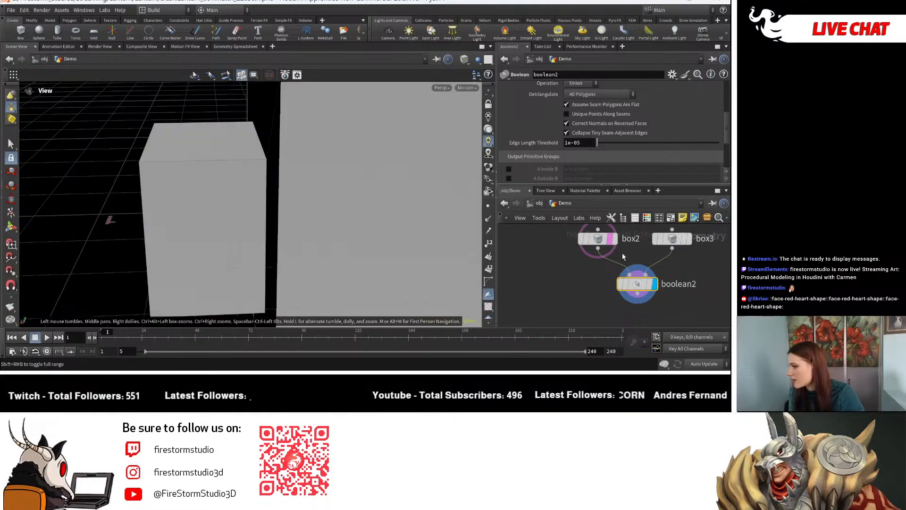
# Display box3 on its own to compare it with the union, and return the display to boolean2.
pyautogui.click(690, 239)
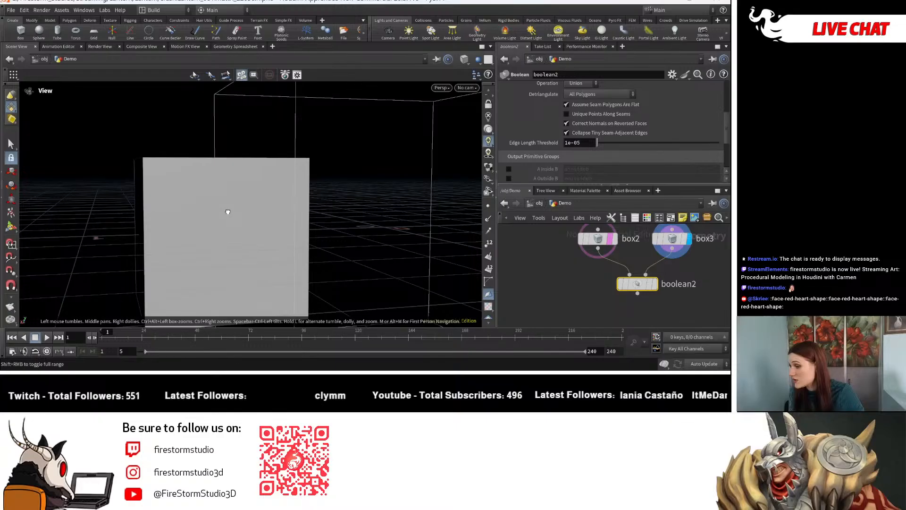
pyautogui.moveTo(227, 212)
pyautogui.mouseDown()
pyautogui.moveTo(363, 130)
pyautogui.moveTo(292, 184)
pyautogui.moveTo(217, 210)
pyautogui.mouseUp()
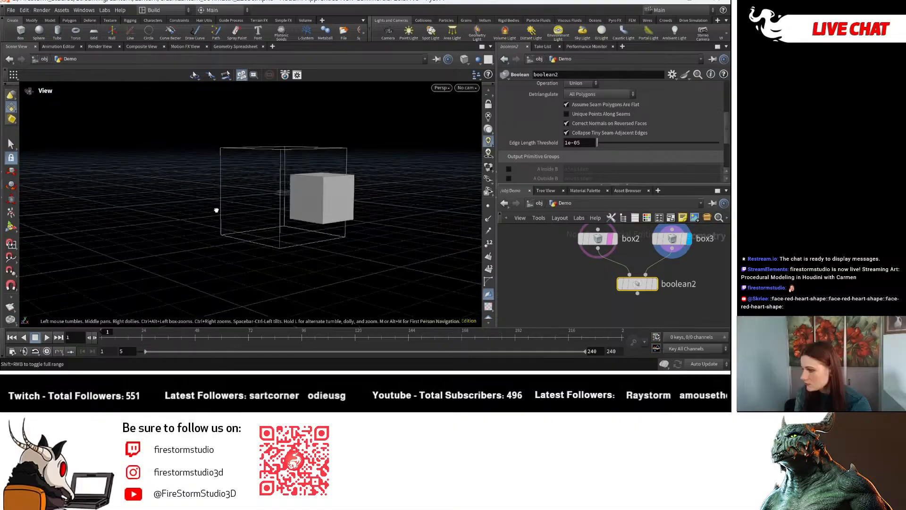
pyautogui.click(655, 284)
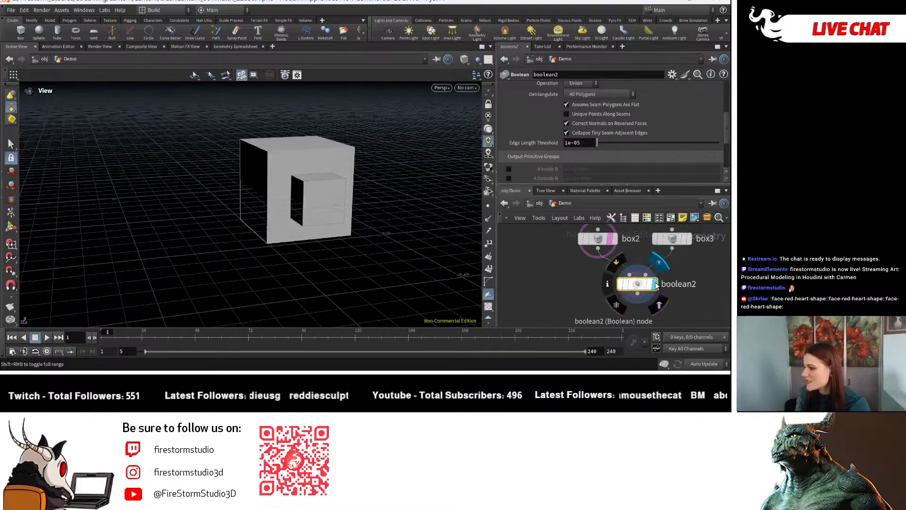
pyautogui.moveTo(453, 155); pyautogui.dragTo(414, 131)
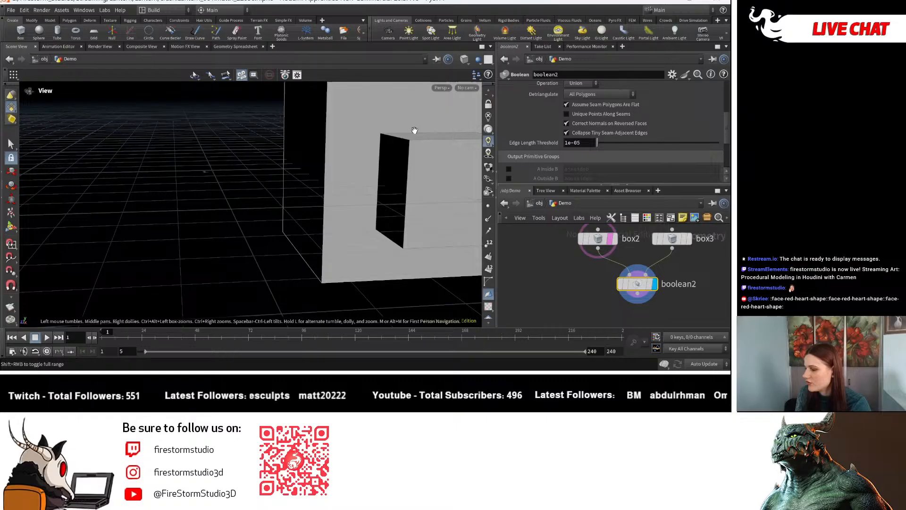
pyautogui.press('h')
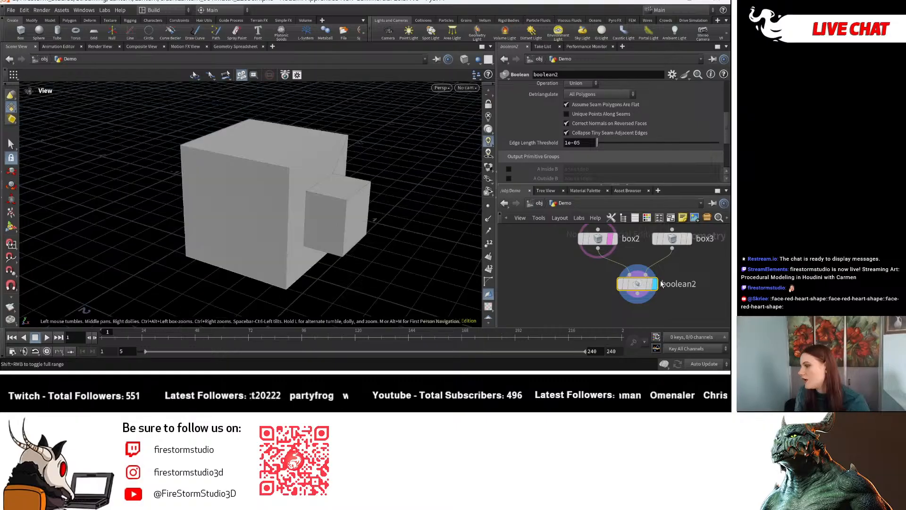
# Add a PolyBevel node below boolean2, fed by its output, and display the PolyBevel result.
pyautogui.press('Tab')
pyautogui.moveTo(675, 279)
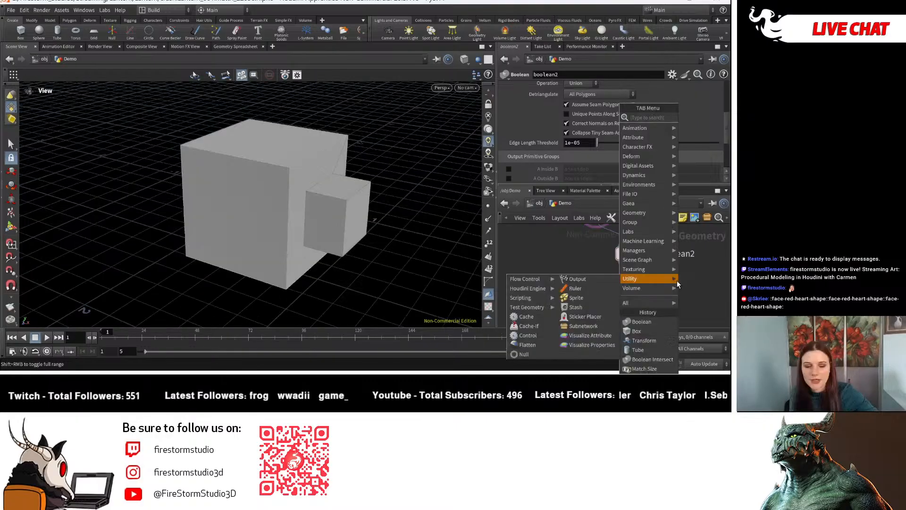
pyautogui.write('beve')
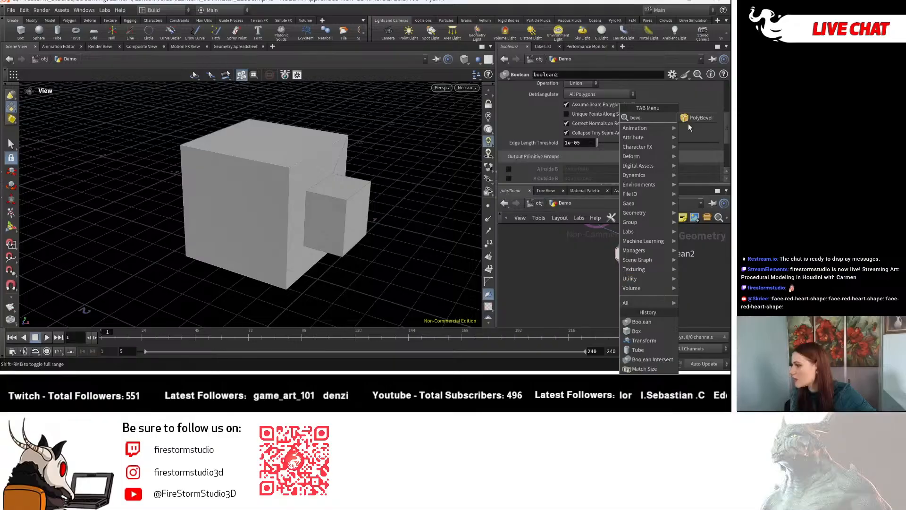
pyautogui.press('BackSpace')
pyautogui.press('BackSpace')
pyautogui.press('BackSpace')
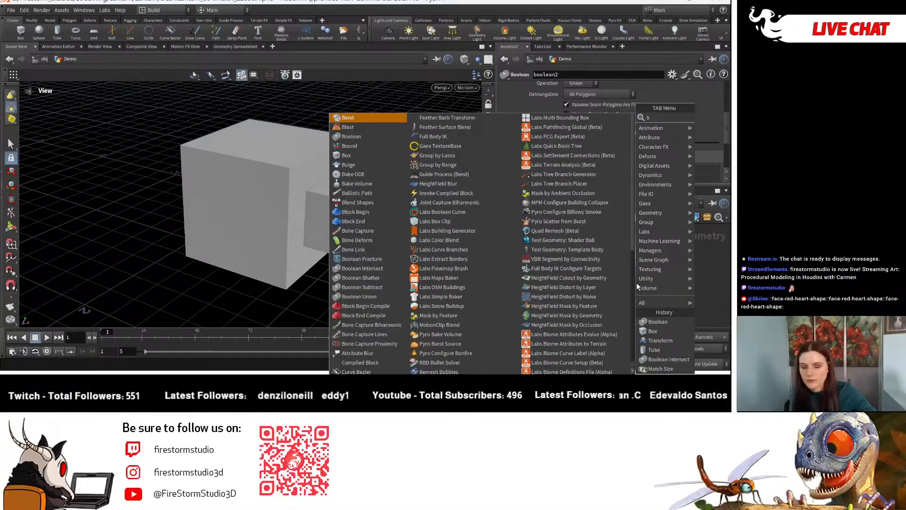
pyautogui.write('e')
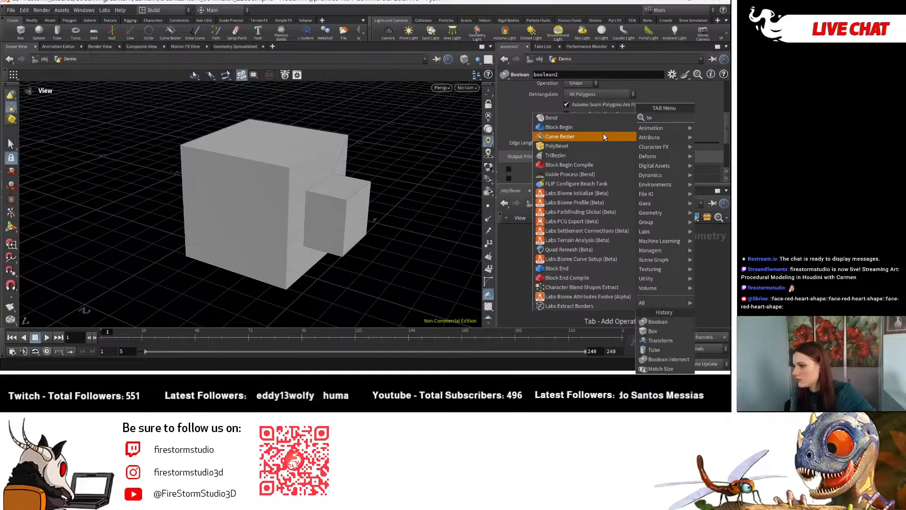
pyautogui.click(557, 146)
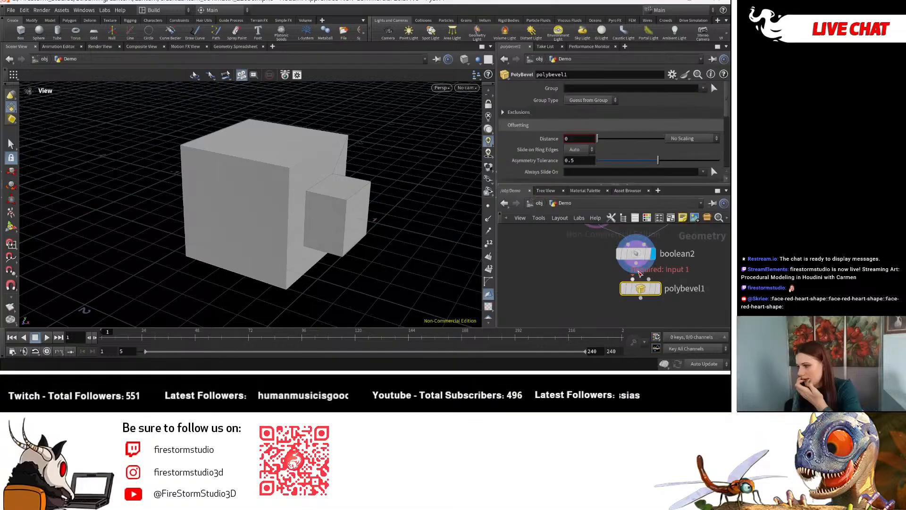
pyautogui.moveTo(659, 295)
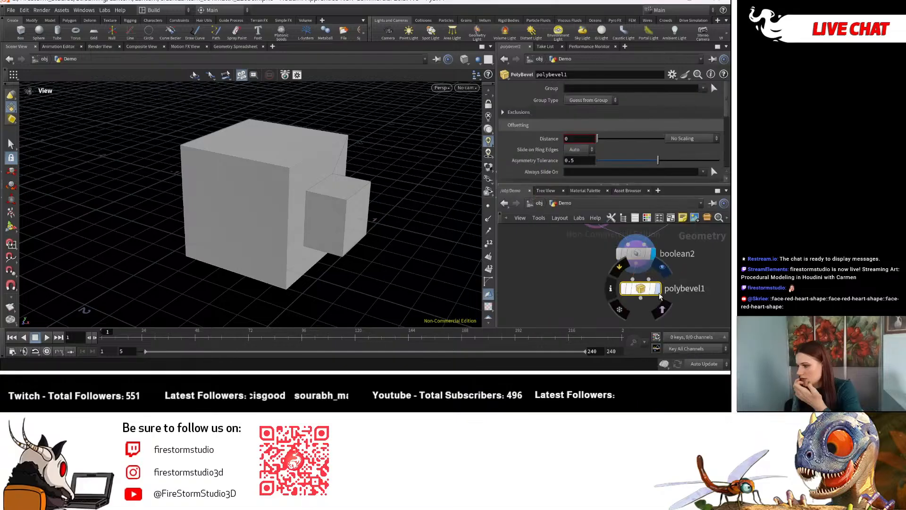
pyautogui.click(658, 290)
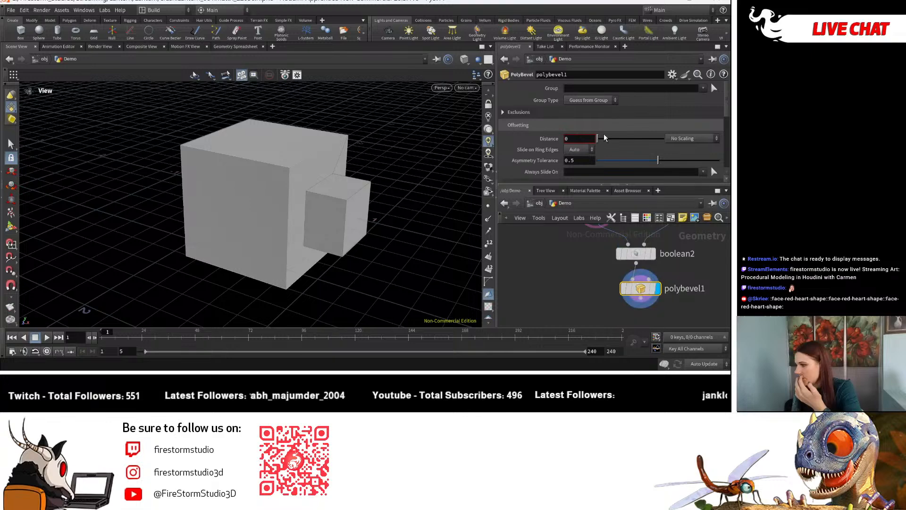
# Set polybevel1's Distance to 0.021, template boolean2, and inspect the bevels where the boxes join.
pyautogui.moveTo(603, 137); pyautogui.dragTo(598, 141)
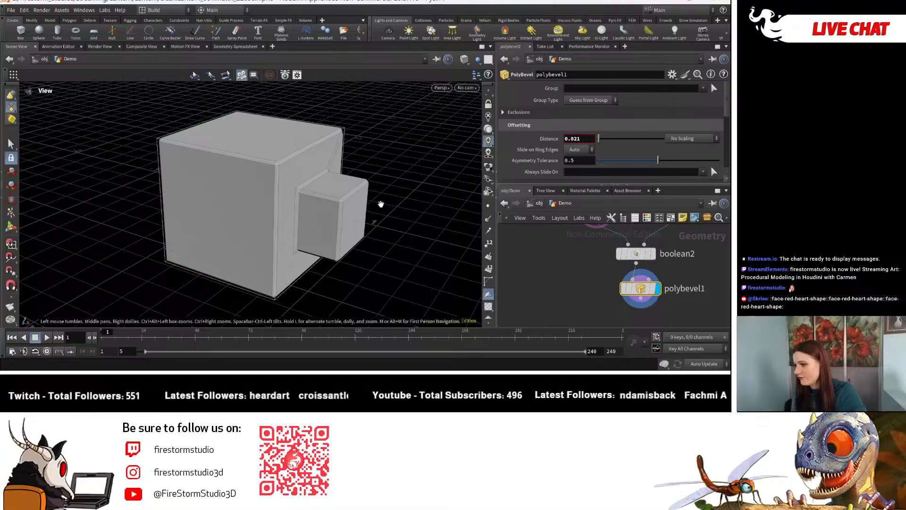
pyautogui.scroll(5, 381, 204)
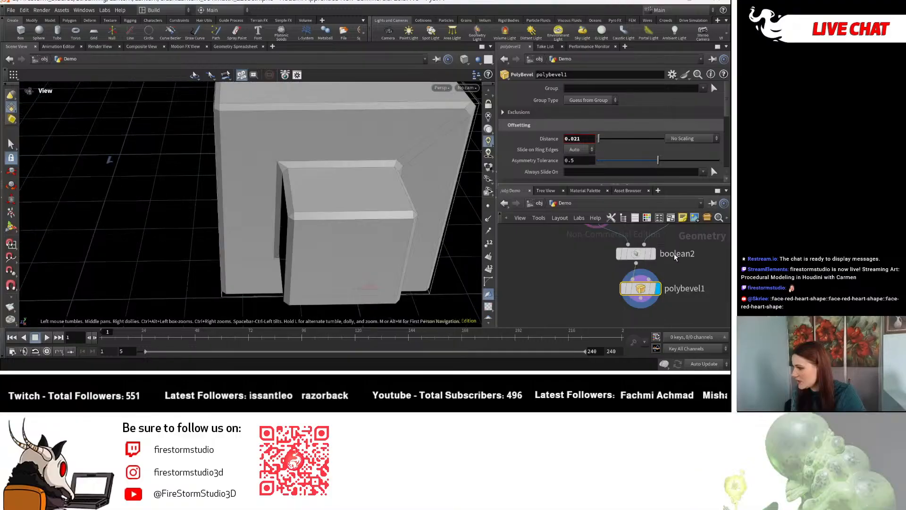
pyautogui.click(648, 254)
pyautogui.moveTo(387, 223); pyautogui.dragTo(488, 233)
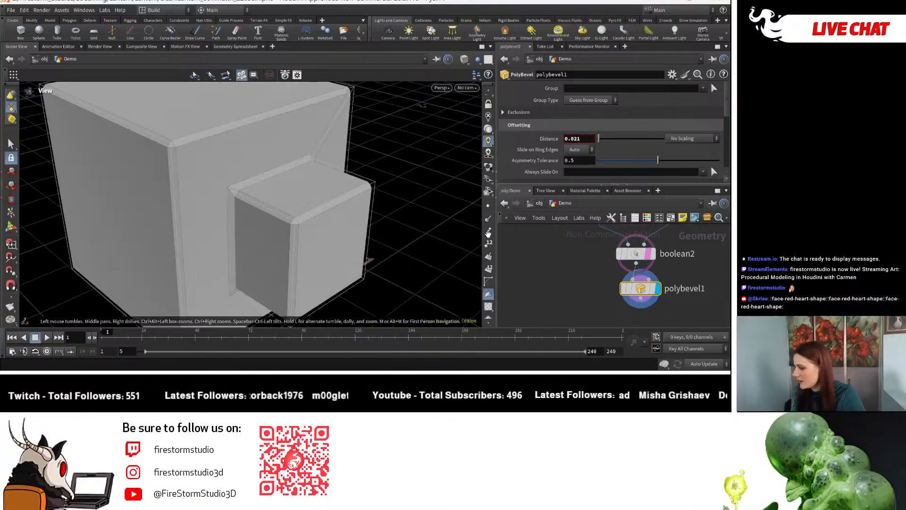
# Bypass boolean2, inspect the bevel without the union, and turn off boolean2's template flag.
pyautogui.click(619, 254)
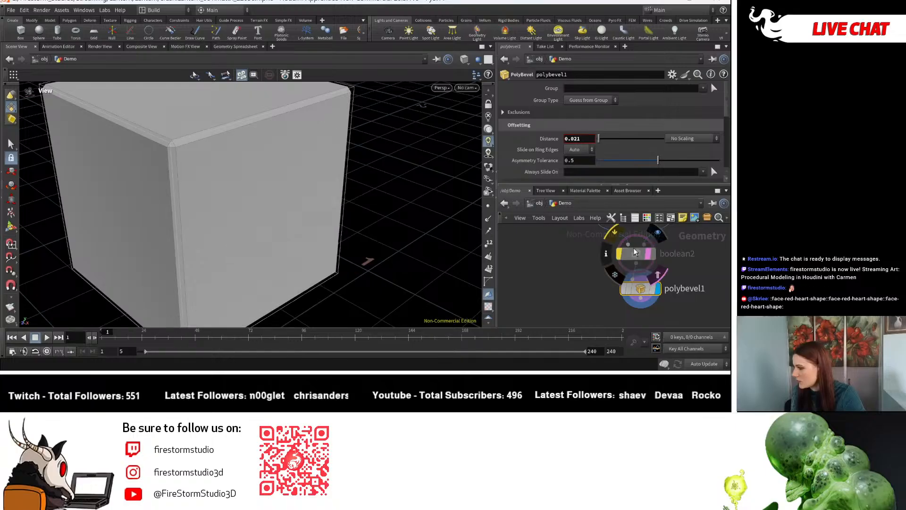
pyautogui.moveTo(302, 222); pyautogui.dragTo(377, 198)
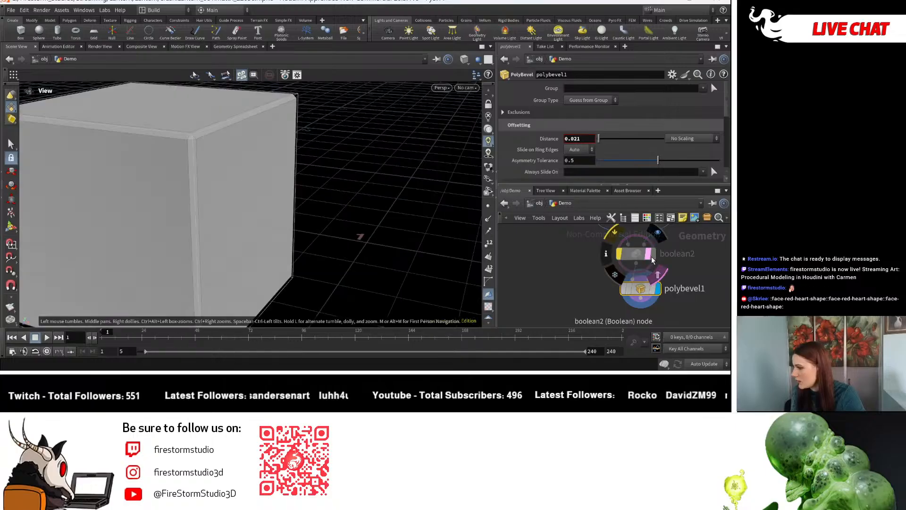
pyautogui.click(652, 259)
# Add a Merge node between the bypassed boolean2 and polybevel1 in the Demo network.
pyautogui.scroll(-2, 647, 284)
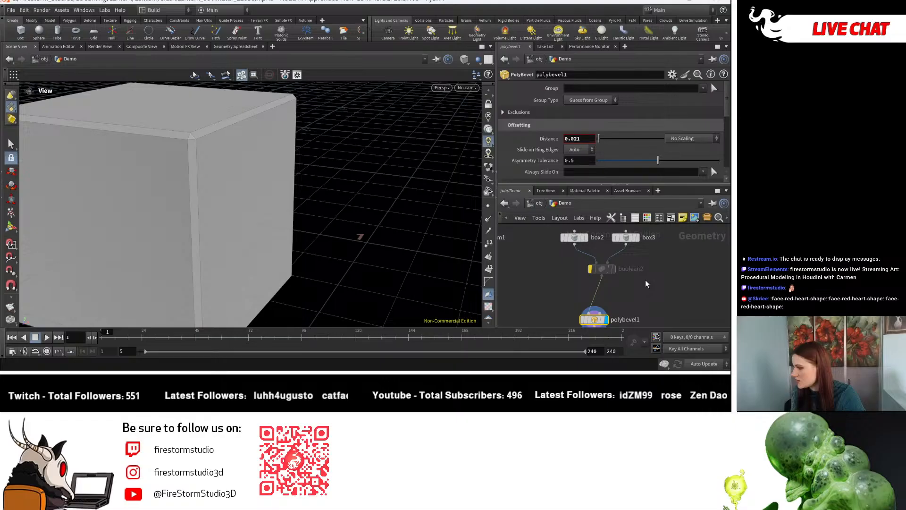
pyautogui.press('Tab')
pyautogui.write('M')
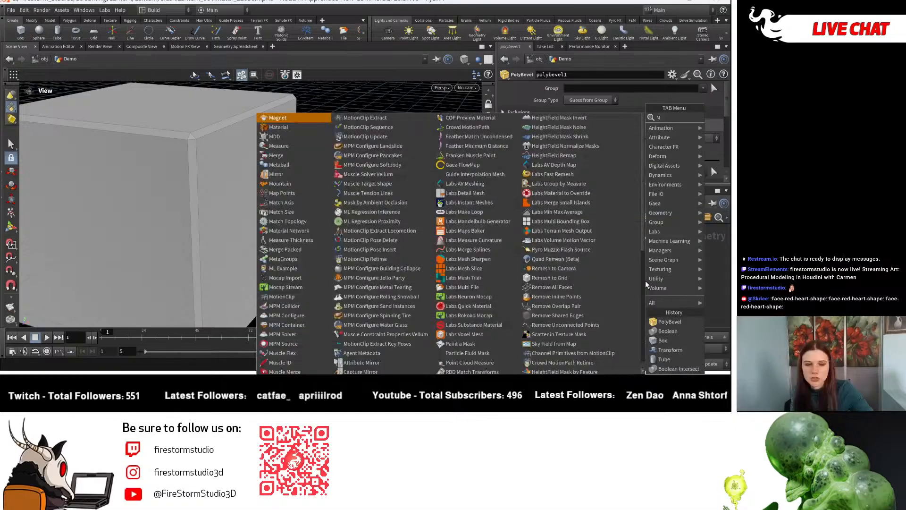
pyautogui.press('Escape')
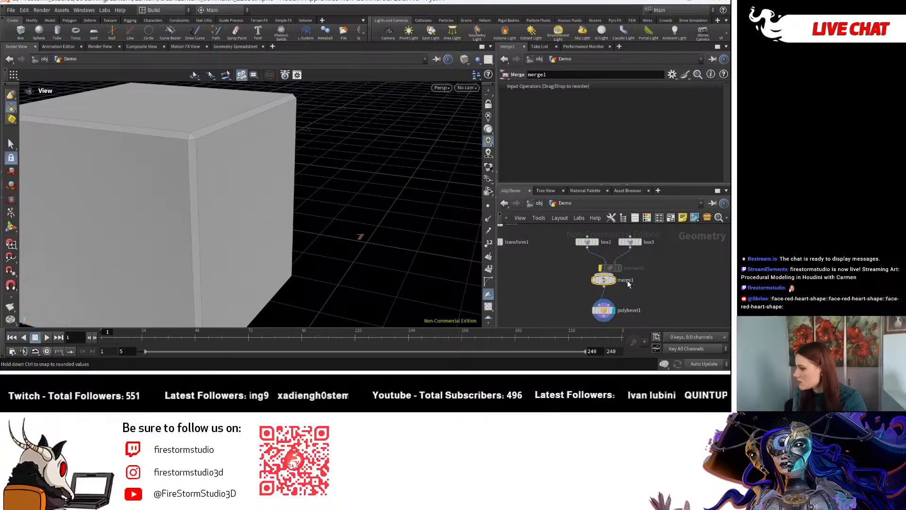
# Place merge1 below the bypassed boolean2, wire box3 and box2 into it, and display polybevel1.
pyautogui.moveTo(627, 280); pyautogui.dragTo(626, 285)
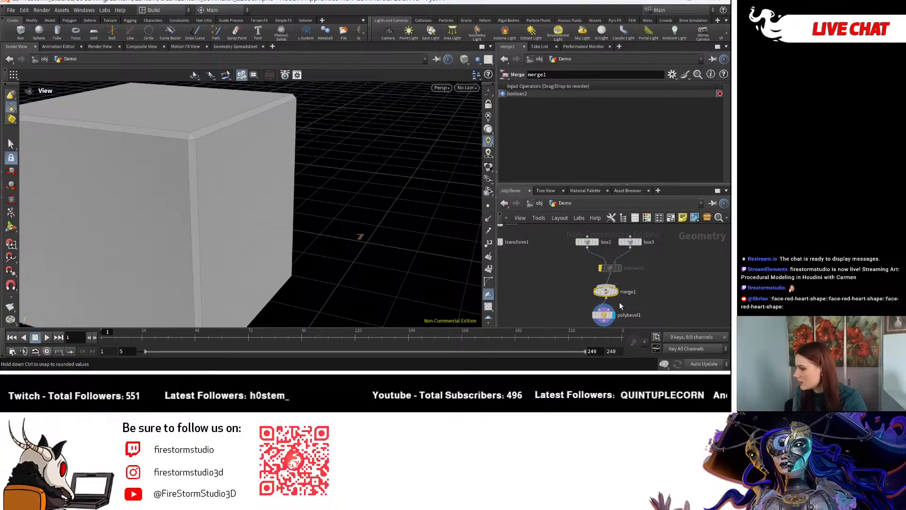
pyautogui.moveTo(619, 307)
pyautogui.mouseDown(button='middle')
pyautogui.moveTo(627, 250)
pyautogui.moveTo(607, 295)
pyautogui.mouseUp(button='middle')
pyautogui.moveTo(618, 244); pyautogui.dragTo(595, 290)
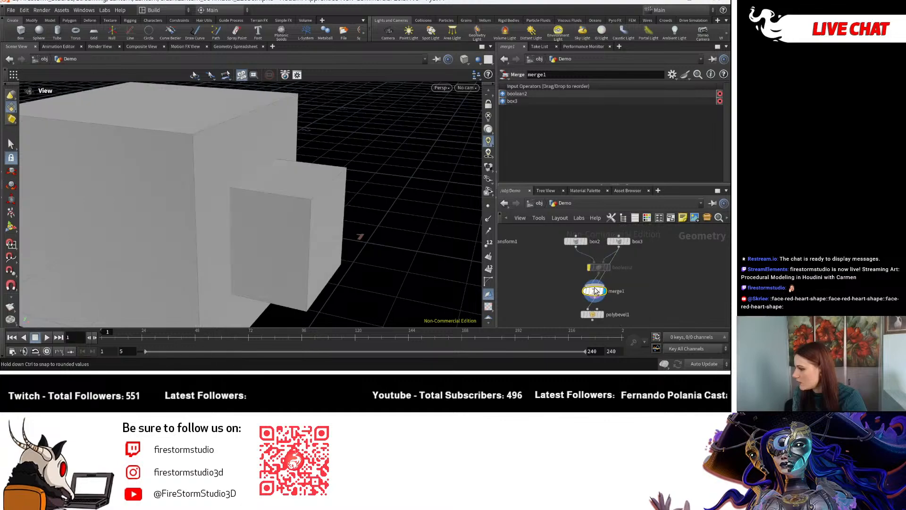
pyautogui.moveTo(576, 246); pyautogui.dragTo(595, 291)
pyautogui.moveTo(607, 303); pyautogui.dragTo(606, 258, button='middle')
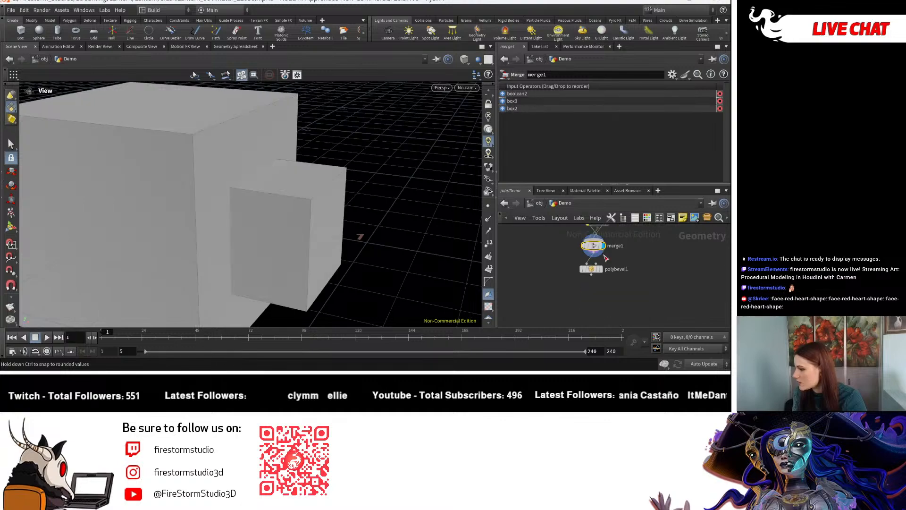
pyautogui.click(601, 268)
# Inspect from several angles how the bevel treats the two merged boxes where they meet.
pyautogui.moveTo(302, 206); pyautogui.dragTo(230, 226)
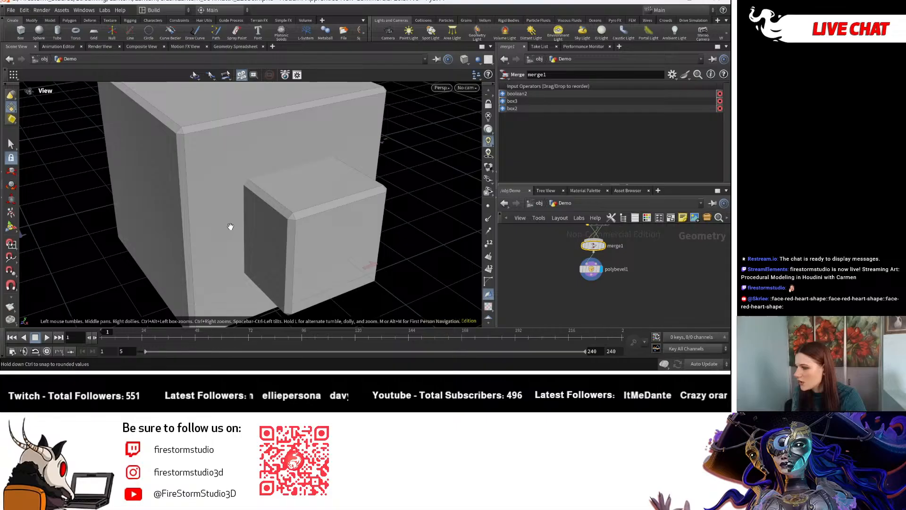
pyautogui.moveTo(230, 227); pyautogui.dragTo(406, 175, button='right')
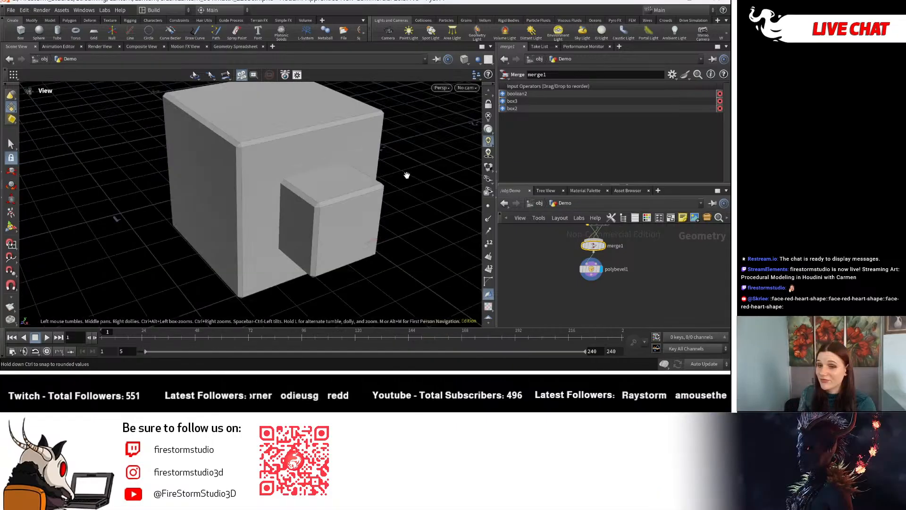
pyautogui.moveTo(406, 176); pyautogui.dragTo(472, 165)
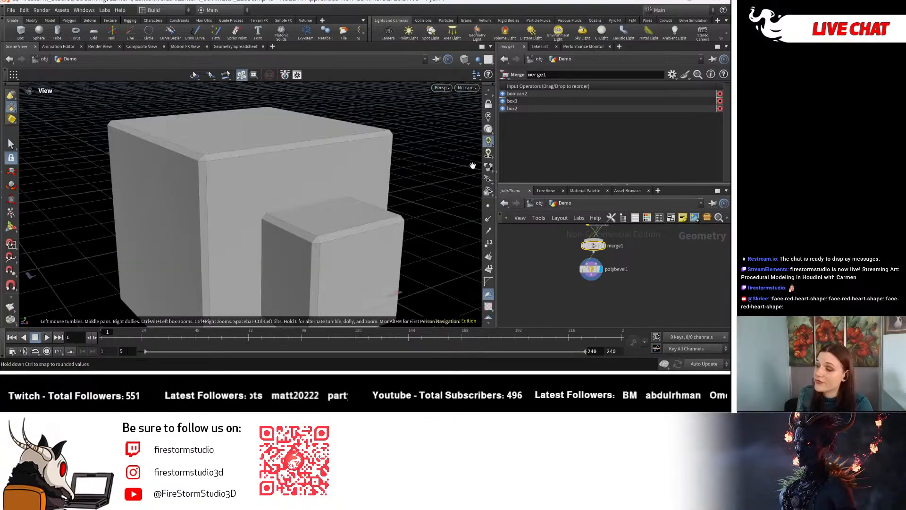
pyautogui.moveTo(473, 166); pyautogui.dragTo(476, 132, button='middle')
pyautogui.moveTo(583, 232); pyautogui.dragTo(577, 275, button='middle')
pyautogui.scroll(2, 577, 275)
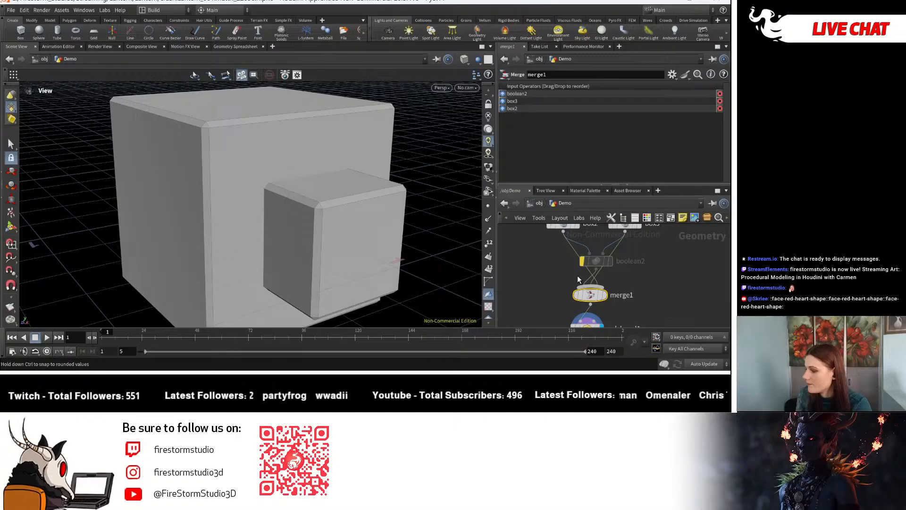
# Bypass merge1, re-enable boolean2, and inspect the bevelled union of the two boxes.
pyautogui.press('q')
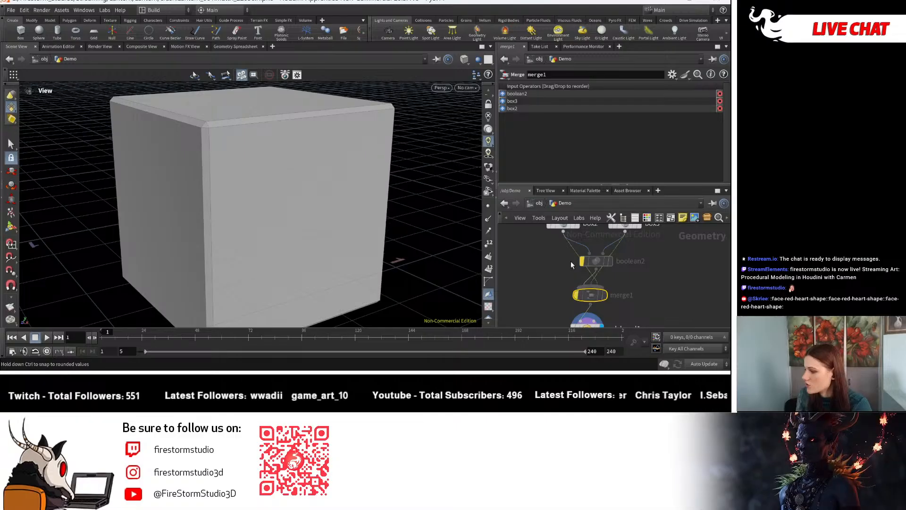
pyautogui.click(591, 267)
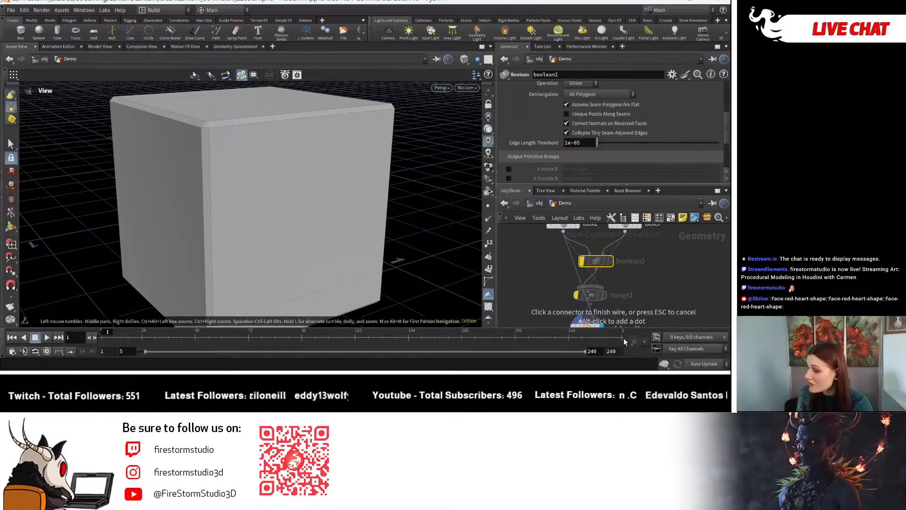
pyautogui.hotkey('ctrl', 'z')
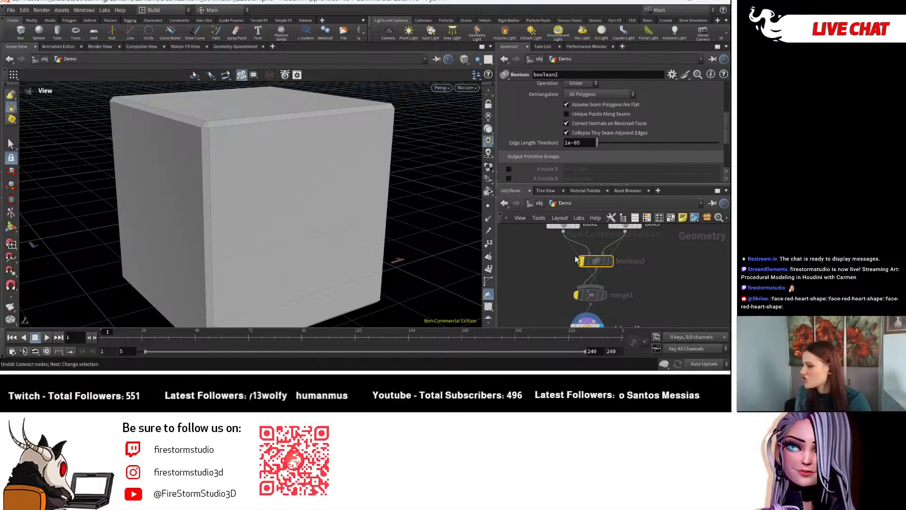
pyautogui.moveTo(246, 198); pyautogui.dragTo(288, 235)
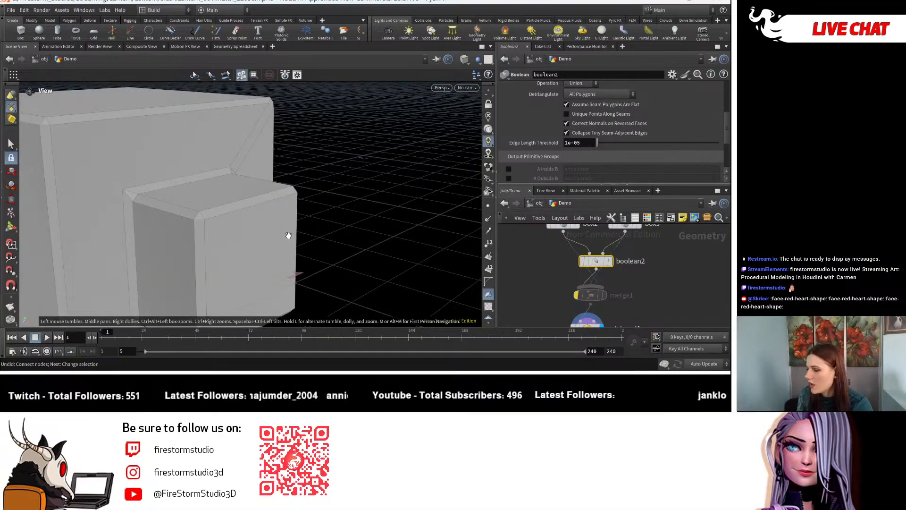
pyautogui.scroll(-5, 273, 234)
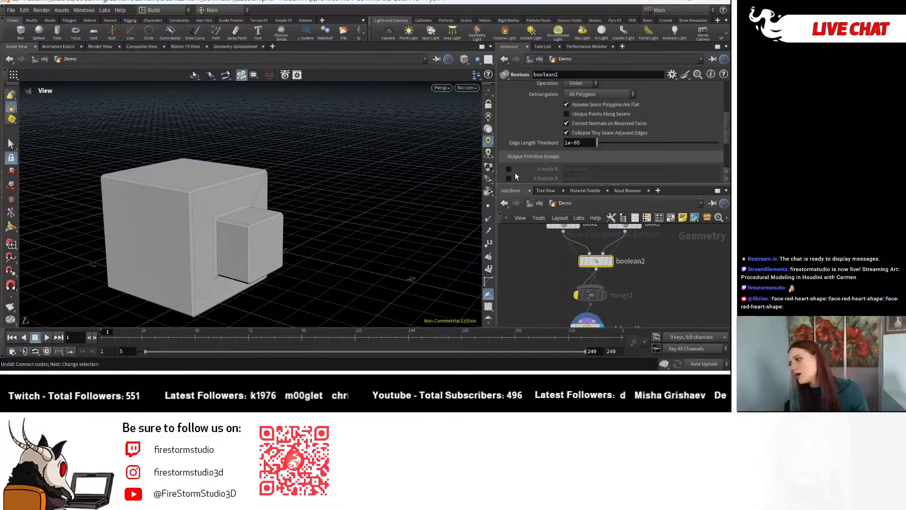
# Delete merge1 so that boolean2 feeds polybevel1 directly, and check the bevelled union from the front.
pyautogui.moveTo(596, 296); pyautogui.dragTo(594, 293)
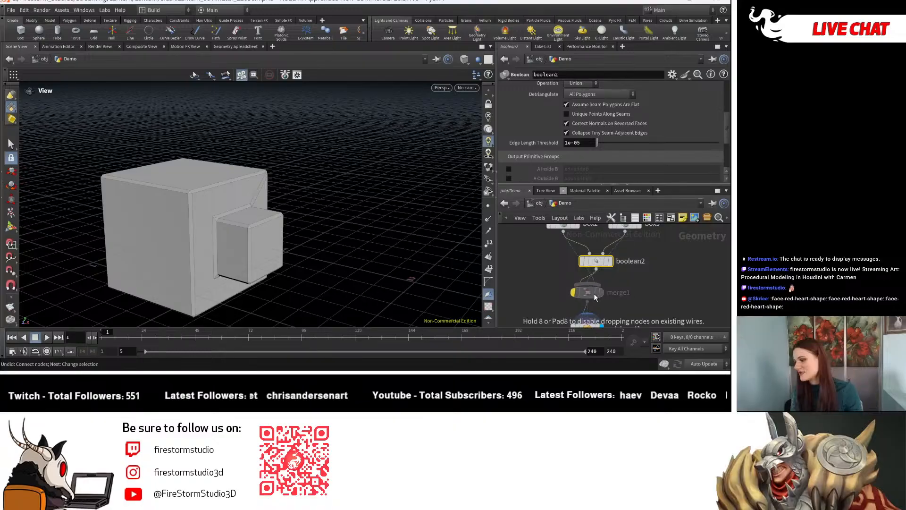
pyautogui.press('Delete')
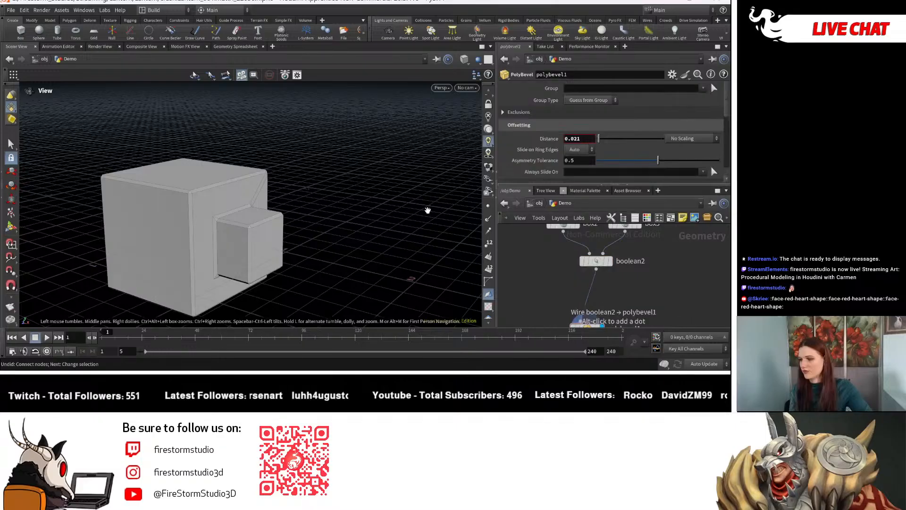
pyautogui.moveTo(428, 210); pyautogui.dragTo(425, 126)
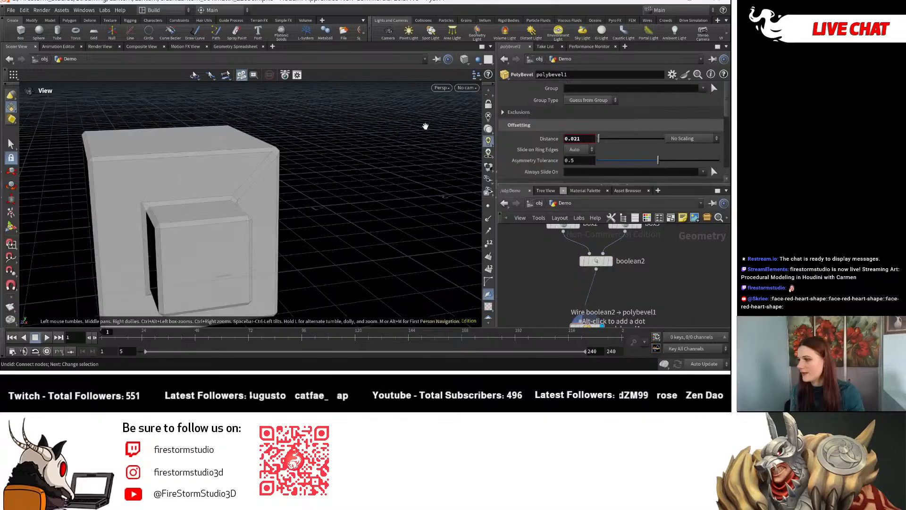
# Set the viewport to Hide Other Objects with Smooth Shaded display, and inspect the bevelled seam between the boxes.
pyautogui.click(464, 58)
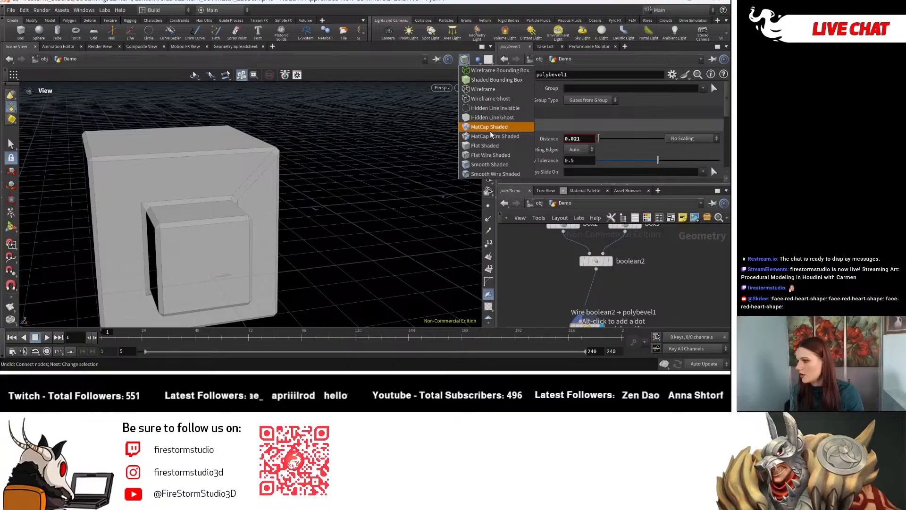
pyautogui.click(244, 252)
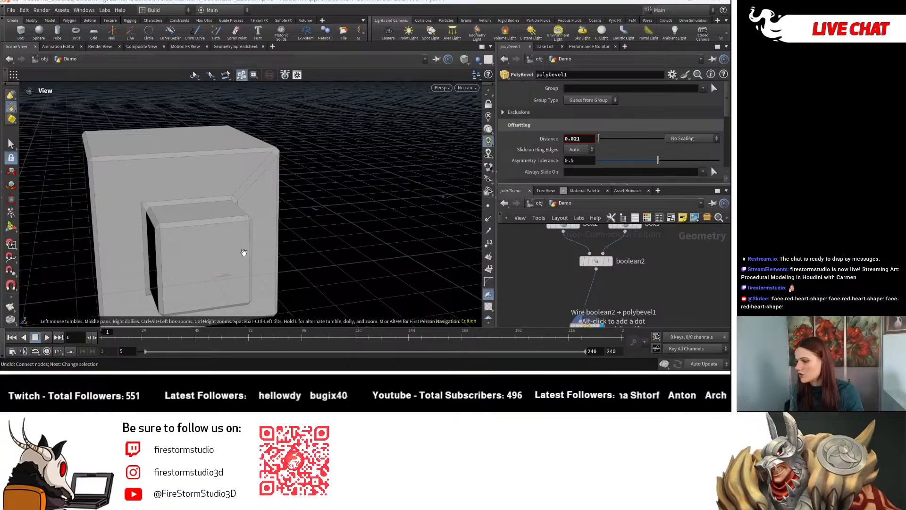
pyautogui.moveTo(244, 253); pyautogui.dragTo(283, 236)
pyautogui.click(478, 58)
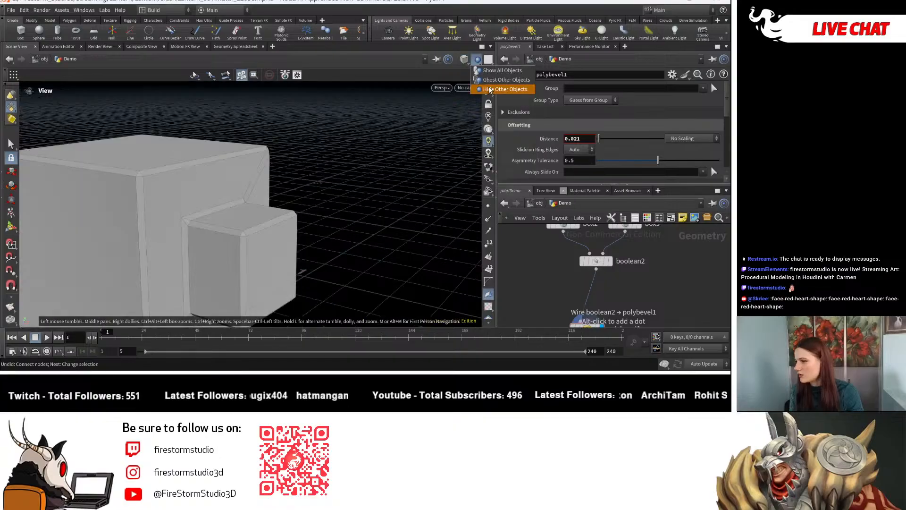
pyautogui.click(489, 89)
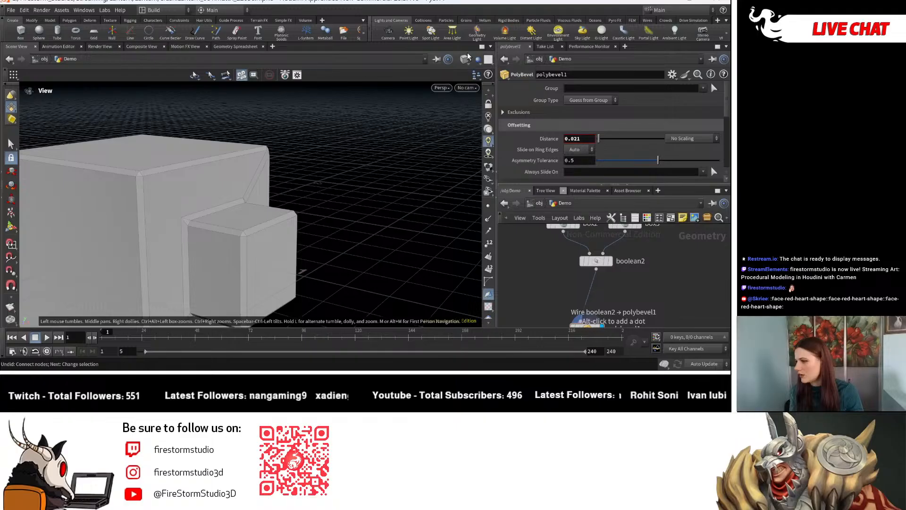
pyautogui.click(466, 58)
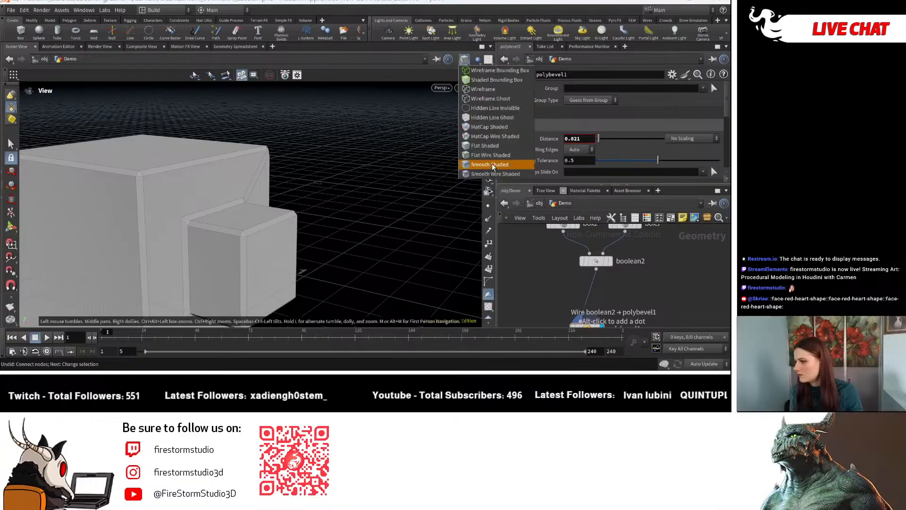
pyautogui.click(491, 167)
pyautogui.scroll(-4, 283, 222)
pyautogui.moveTo(283, 222)
pyautogui.mouseDown()
pyautogui.moveTo(257, 250)
pyautogui.moveTo(275, 177)
pyautogui.moveTo(316, 227)
pyautogui.mouseUp()
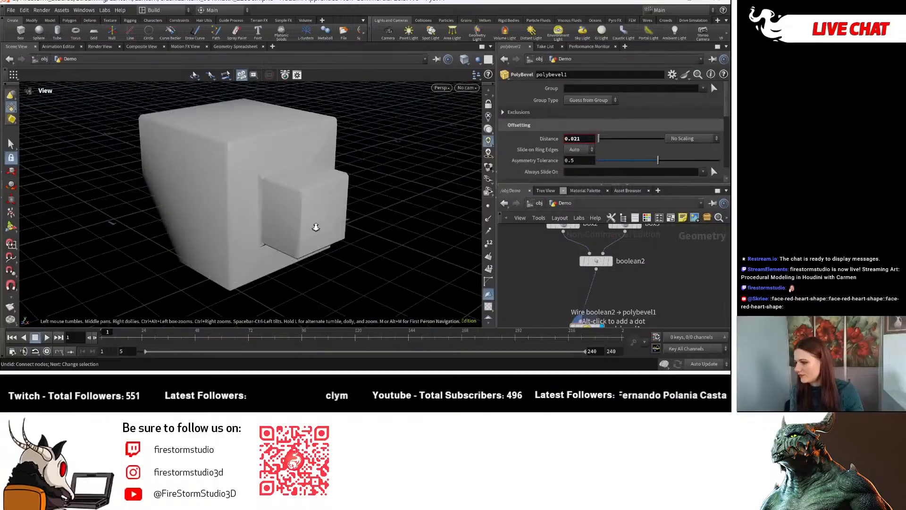
pyautogui.scroll(3, 315, 227)
# Set polybevel1's fillet Divisions to 2 and inspect the rounded edges of the union.
pyautogui.scroll(-3, 583, 147)
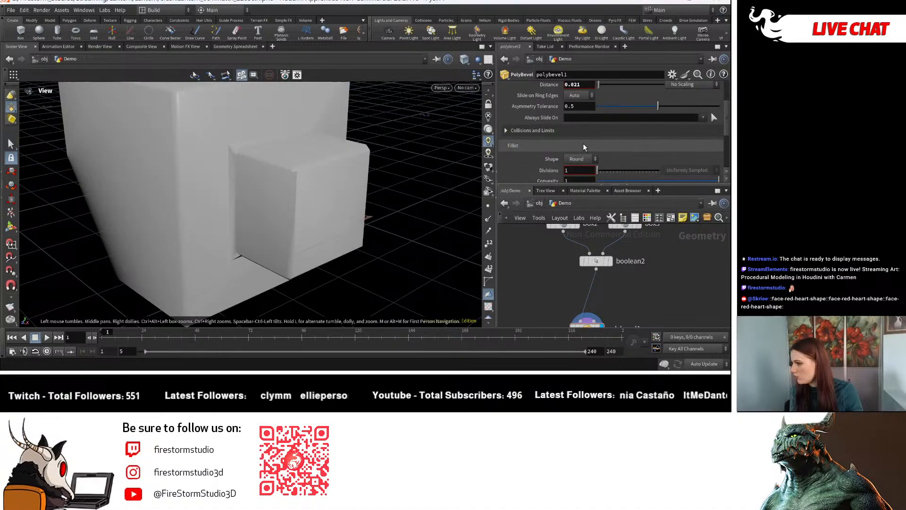
pyautogui.scroll(-2, 584, 146)
pyautogui.moveTo(598, 138); pyautogui.dragTo(601, 143)
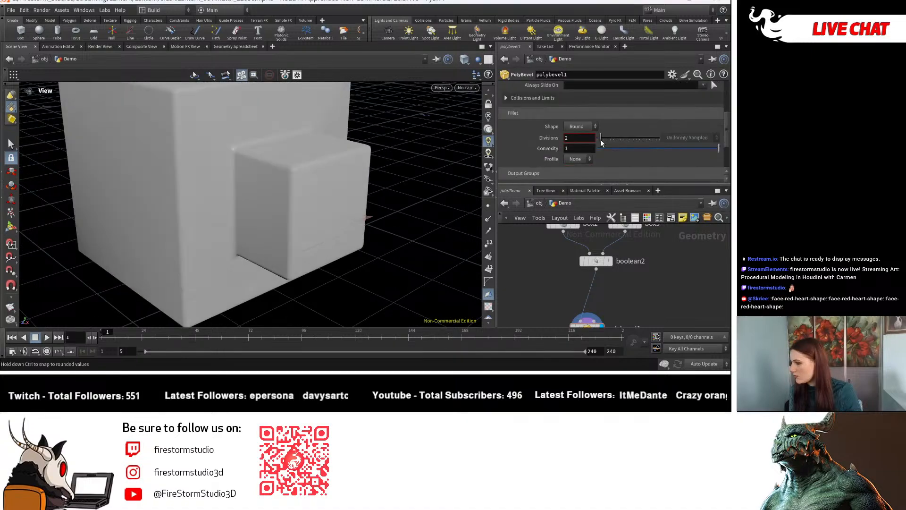
pyautogui.scroll(-5, 283, 189)
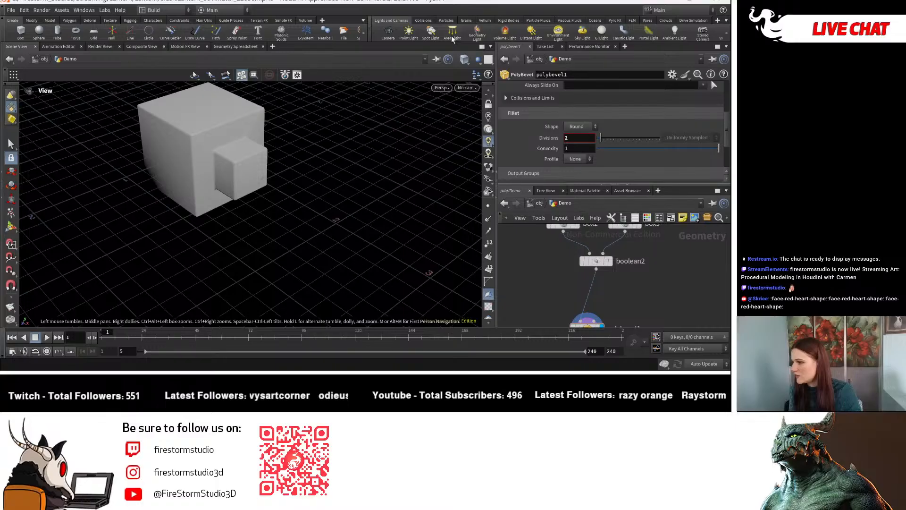
pyautogui.scroll(5, 274, 155)
pyautogui.moveTo(273, 155); pyautogui.dragTo(204, 117)
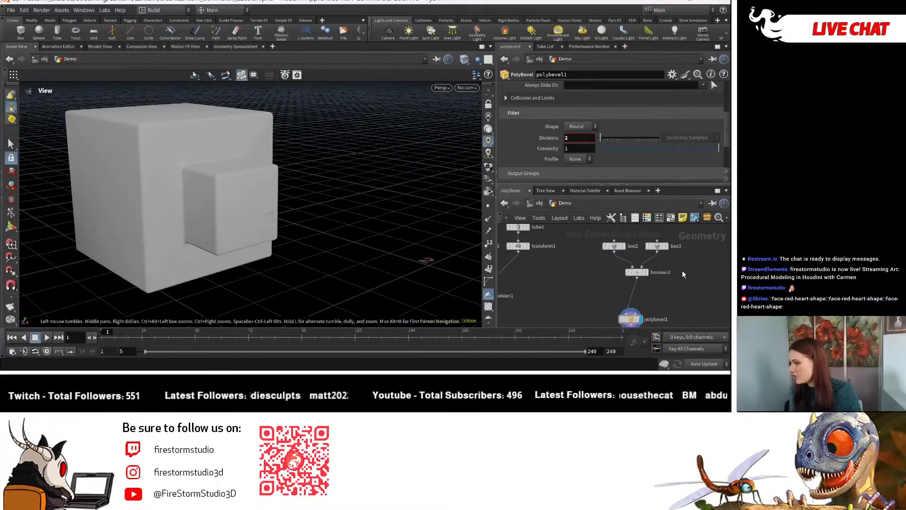
# Add a Merge node fed by box2 and box3 above boolean2, and bypass boolean2.
pyautogui.moveTo(682, 272); pyautogui.dragTo(644, 277, button='middle')
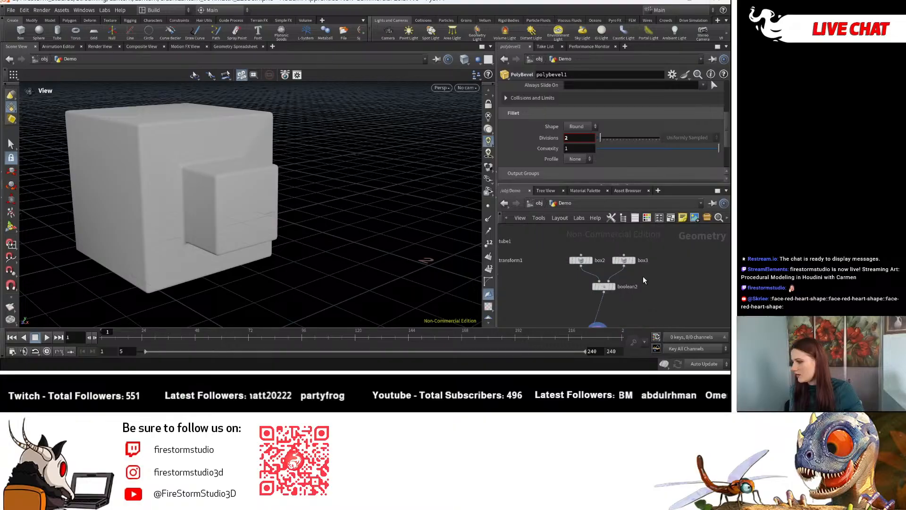
pyautogui.press('Tab')
pyautogui.moveTo(611, 279)
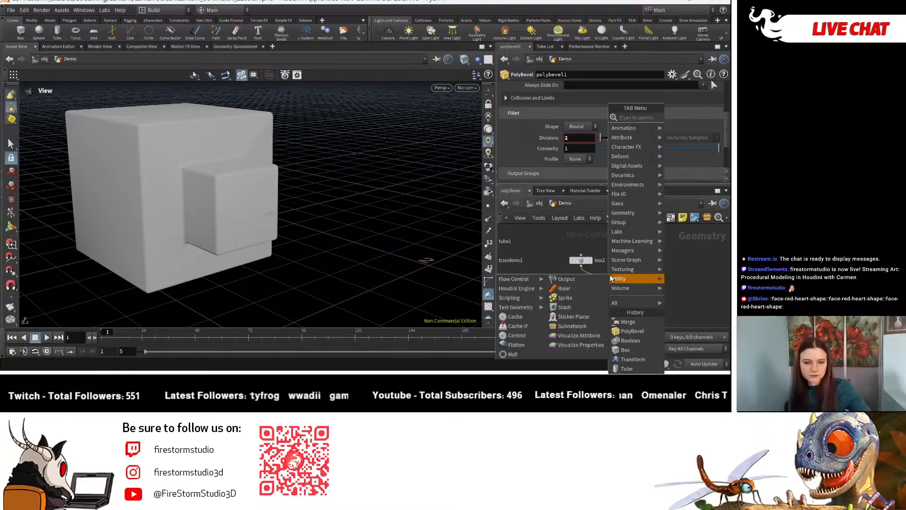
pyautogui.write('MERGE')
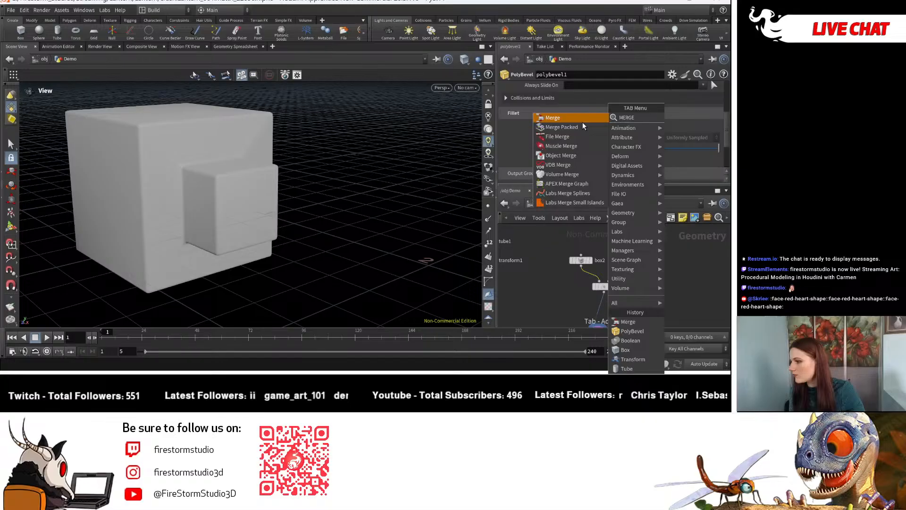
pyautogui.press('Return')
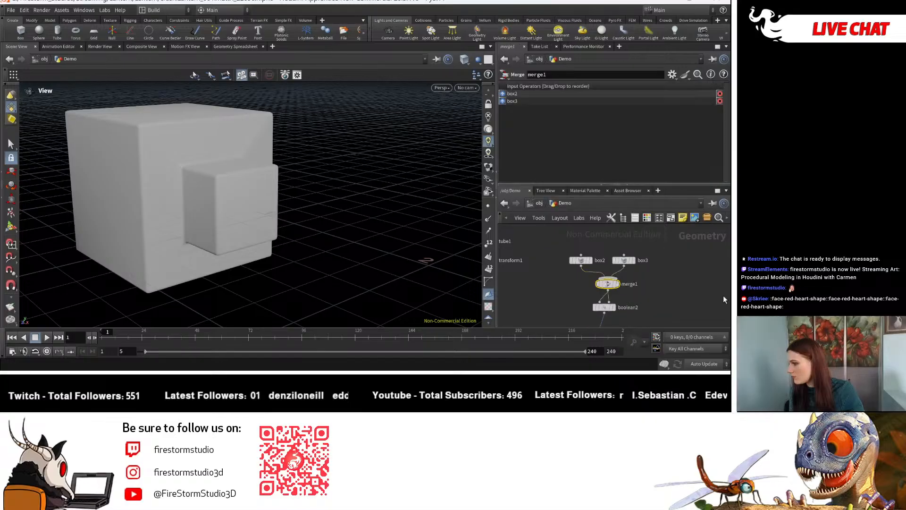
pyautogui.moveTo(603, 305); pyautogui.dragTo(599, 280, button='middle')
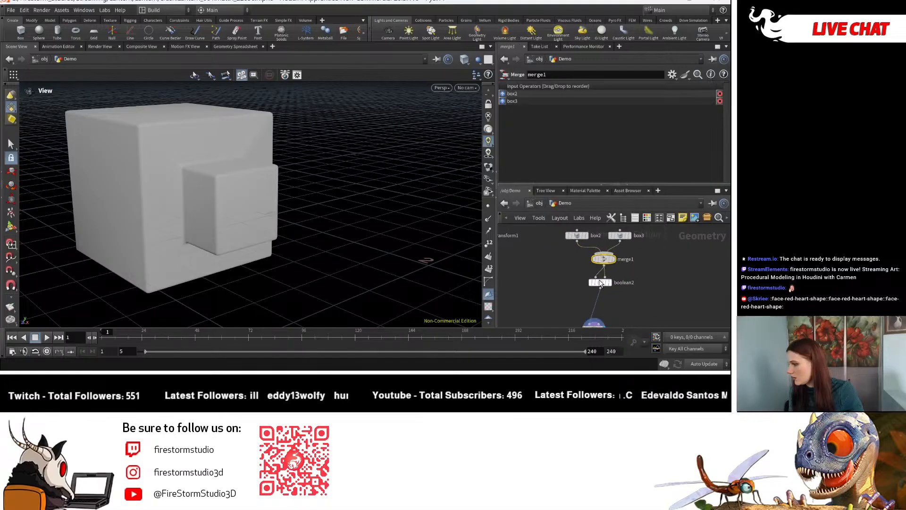
pyautogui.click(590, 282)
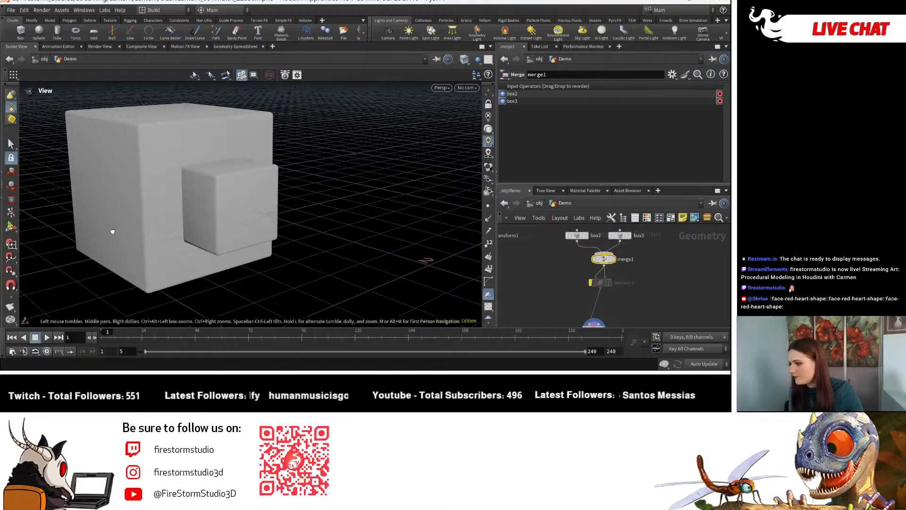
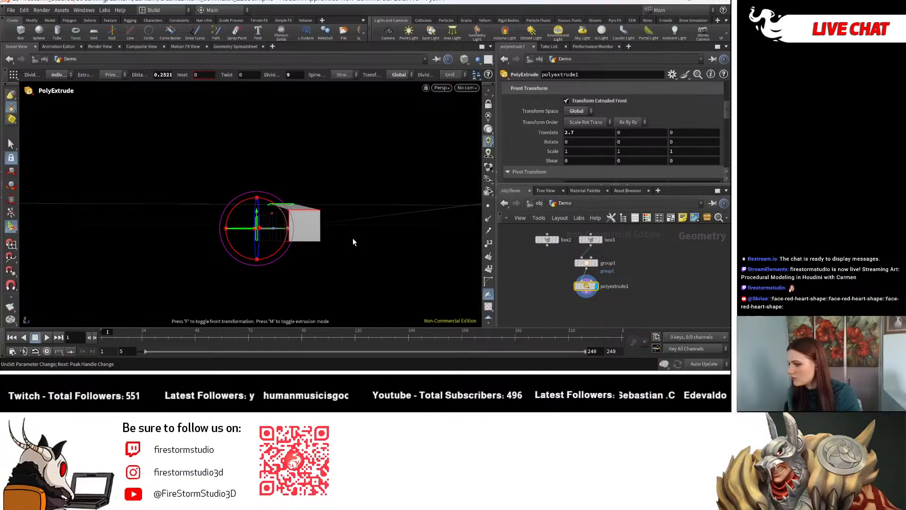
# Undo the last Distance and front Translate changes on polyextrude1, and view the extruded box at an angle.
pyautogui.hotkey('ctrl', 'z')
pyautogui.hotkey('ctrl', 'z')
pyautogui.keyDown('alt'); pyautogui.moveTo(353, 239); pyautogui.dragTo(596, 143); pyautogui.keyUp('alt')
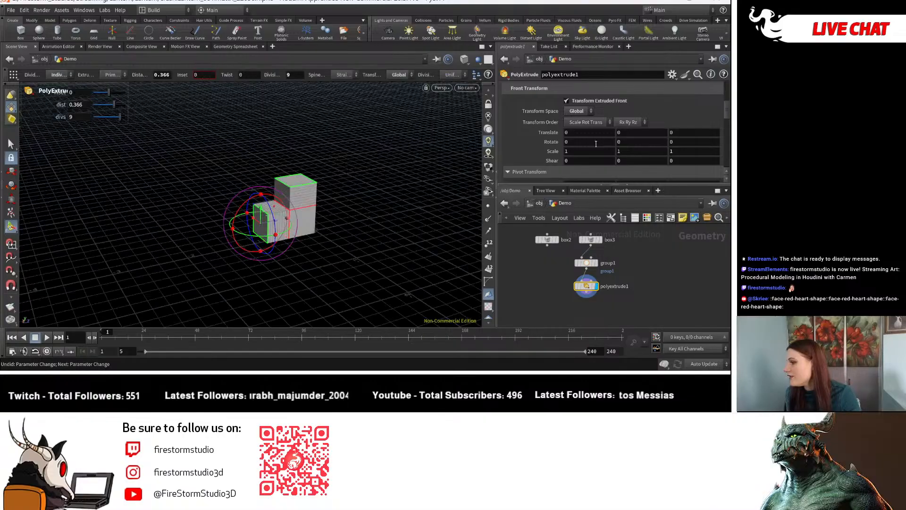
# Try scaling polyextrude1's extruded front to 4.7 in X, and undo the change.
pyautogui.moveTo(576, 142); pyautogui.dragTo(722, 141, button='middle')
pyautogui.hotkey('ctrl', 'z')
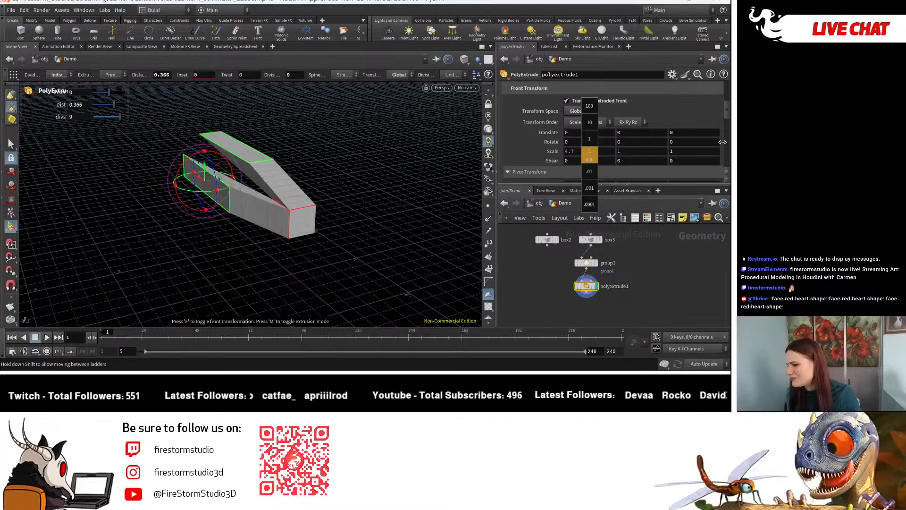
pyautogui.hotkey('ctrl', 'z')
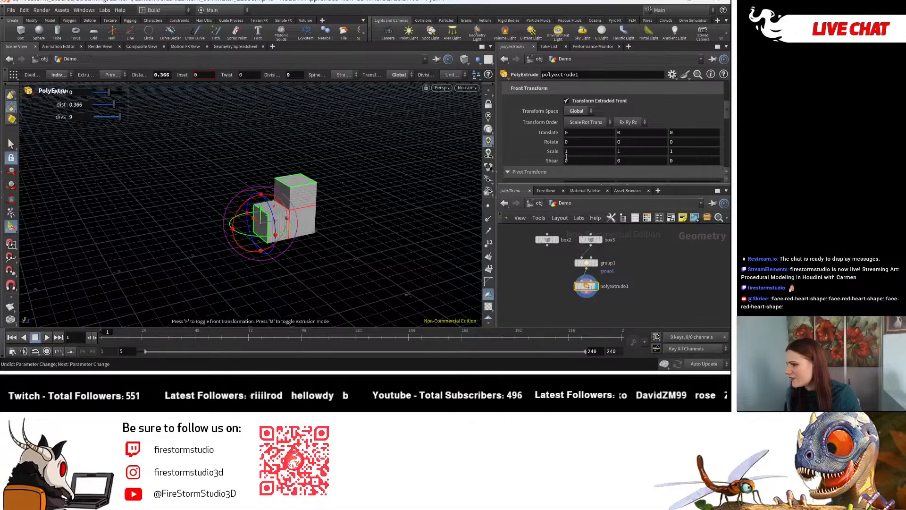
# Try shearing polyextrude1's extruded front in X, undo the change, and view the box from the side.
pyautogui.moveTo(566, 154); pyautogui.dragTo(609, 153, button='middle')
pyautogui.keyDown('alt'); pyautogui.moveTo(301, 203); pyautogui.dragTo(377, 224); pyautogui.keyUp('alt')
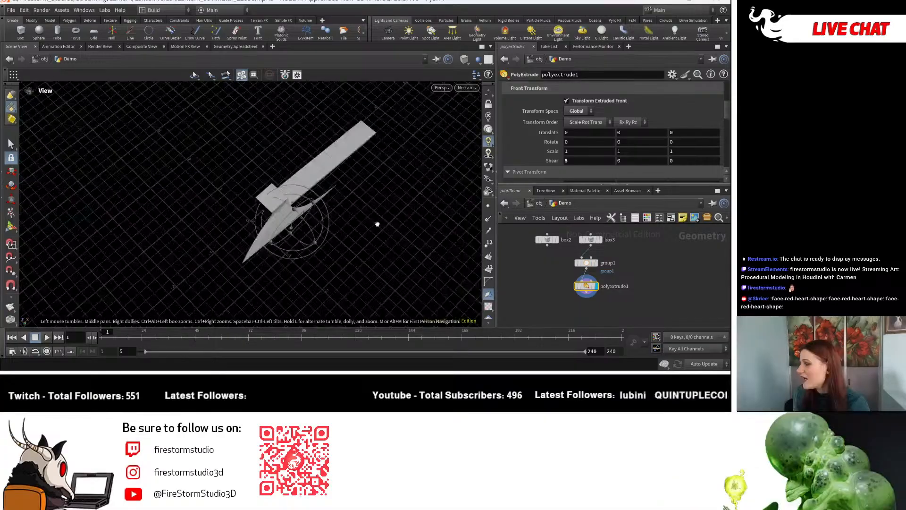
pyautogui.hotkey('ctrl', 'z')
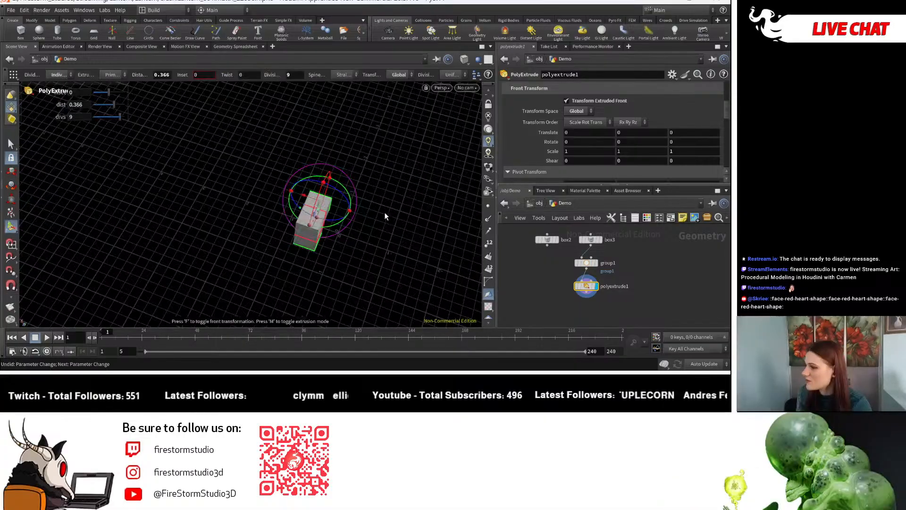
pyautogui.press('Escape')
pyautogui.moveTo(384, 216); pyautogui.dragTo(425, 207)
pyautogui.press('Return')
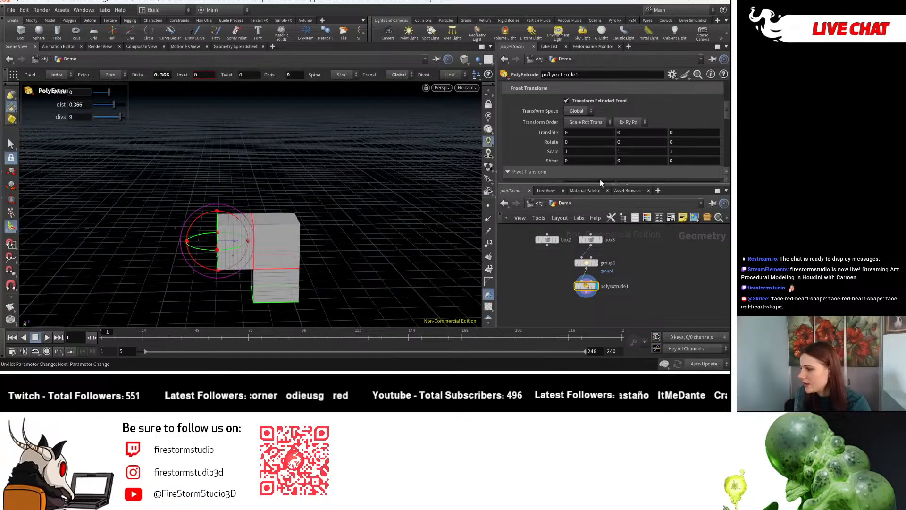
# Enable polyextrude1's Front Group output as extrudeFront.
pyautogui.scroll(-3, 600, 183)
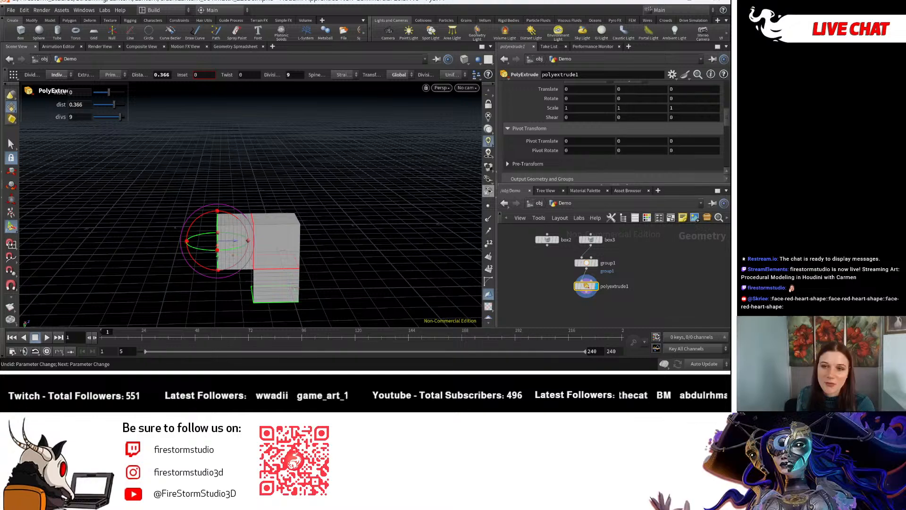
pyautogui.scroll(-3, 576, 162)
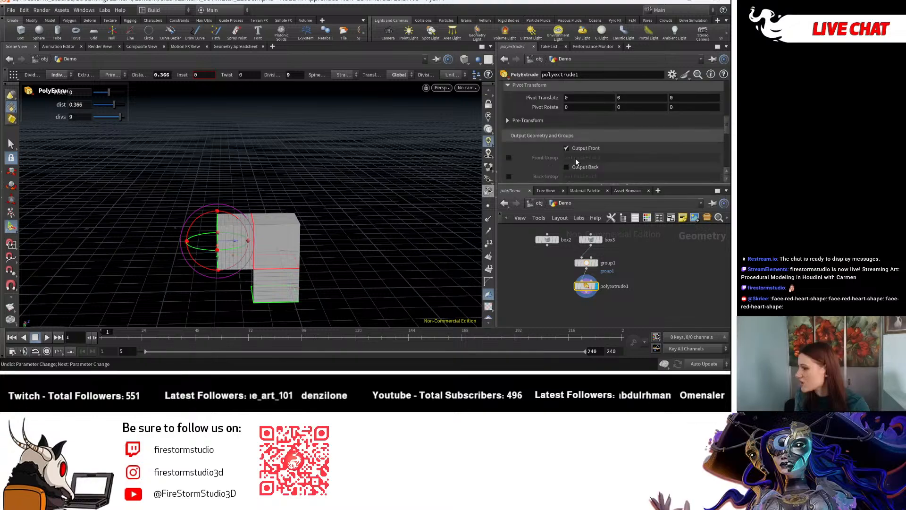
pyautogui.scroll(-3, 576, 157)
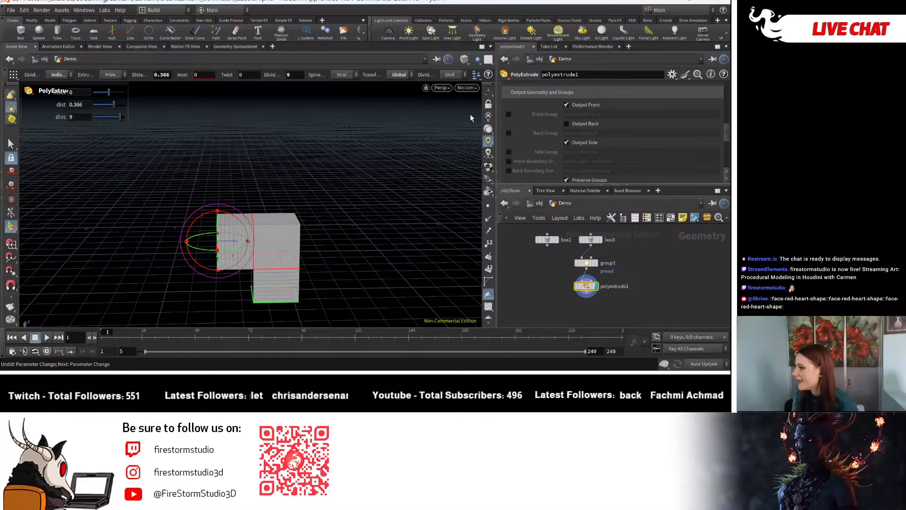
pyautogui.click(540, 115)
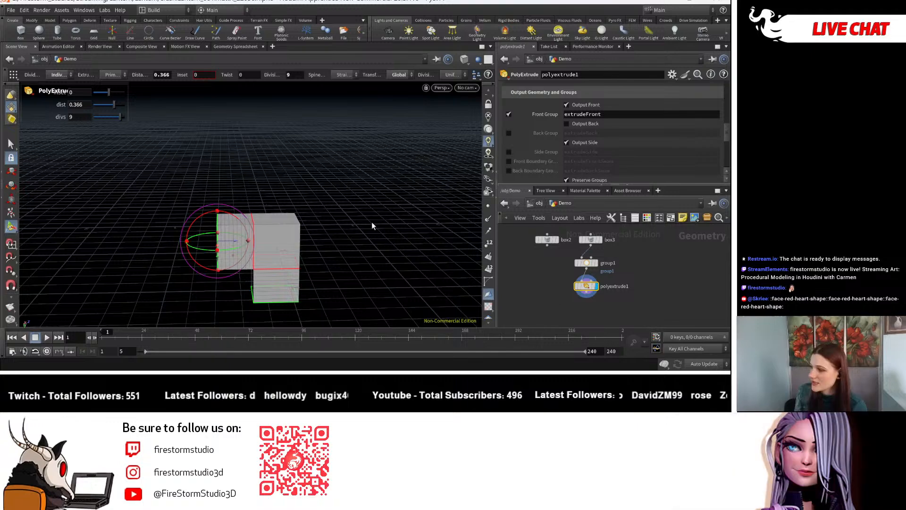
pyautogui.keyDown('alt'); pyautogui.moveTo(372, 222); pyautogui.dragTo(318, 219); pyautogui.keyUp('alt')
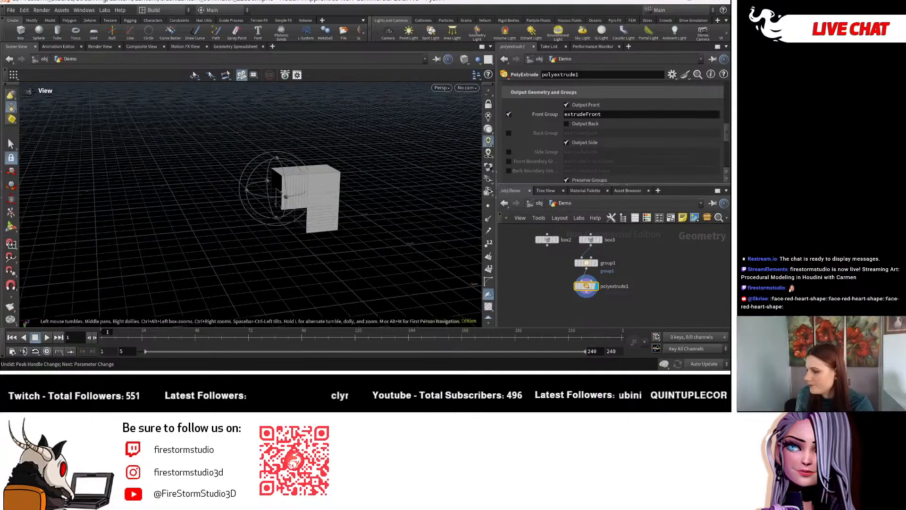
# Add a second PolyExtrude node fed by polyextrude1 and display its result.
pyautogui.click(584, 307)
pyautogui.moveTo(584, 308); pyautogui.dragTo(579, 285, button='middle')
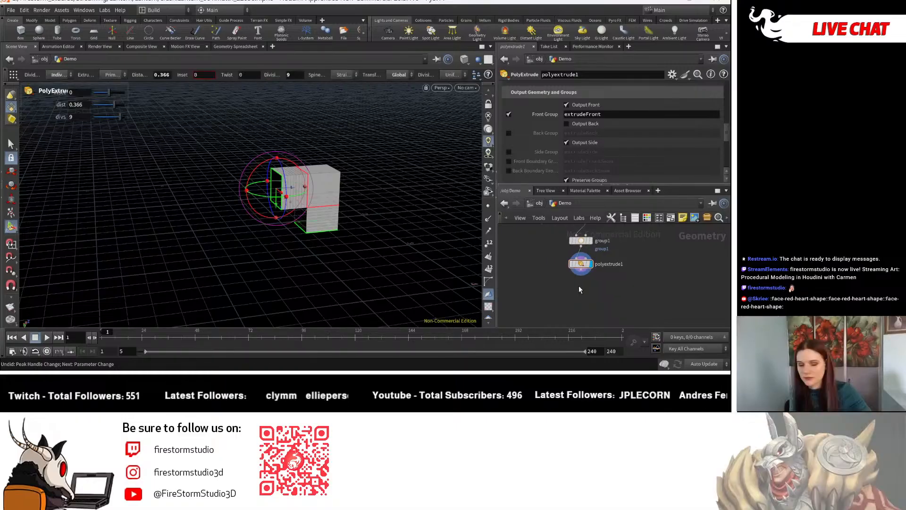
pyautogui.press('Tab')
pyautogui.write('p')
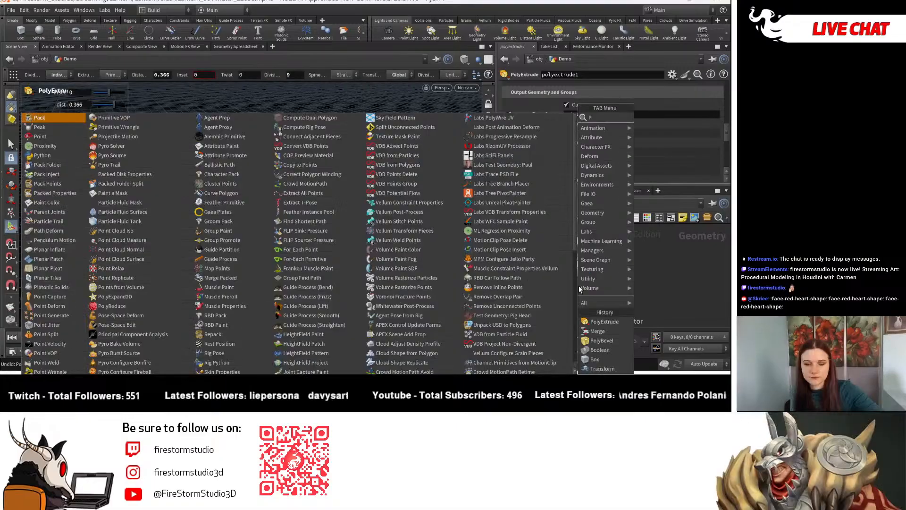
pyautogui.write('oly')
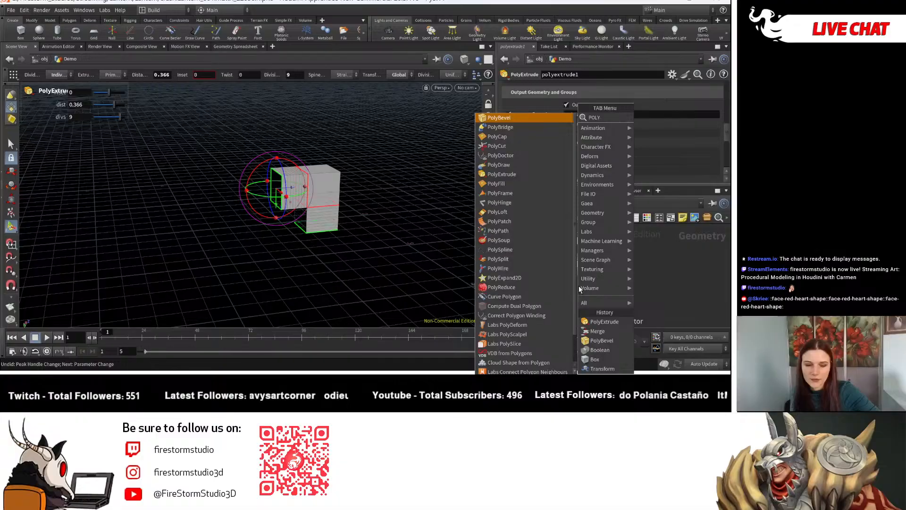
pyautogui.press('Return')
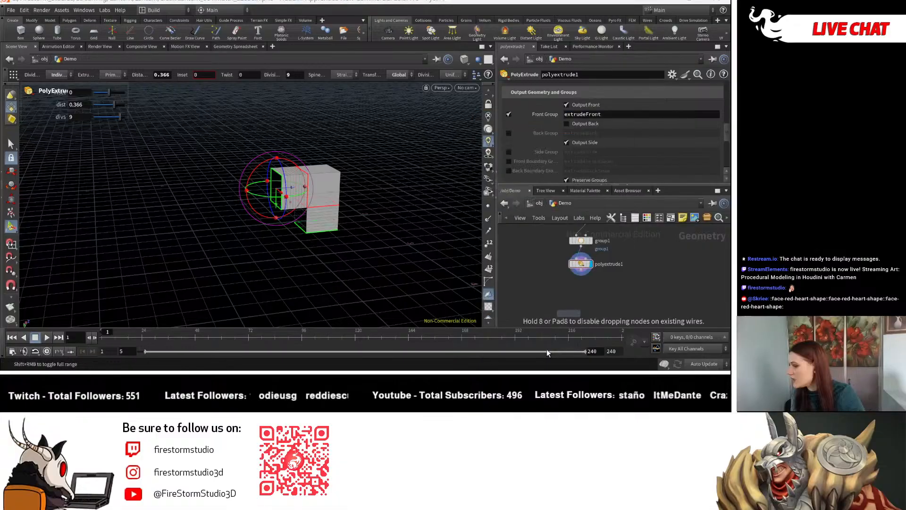
pyautogui.click(571, 305)
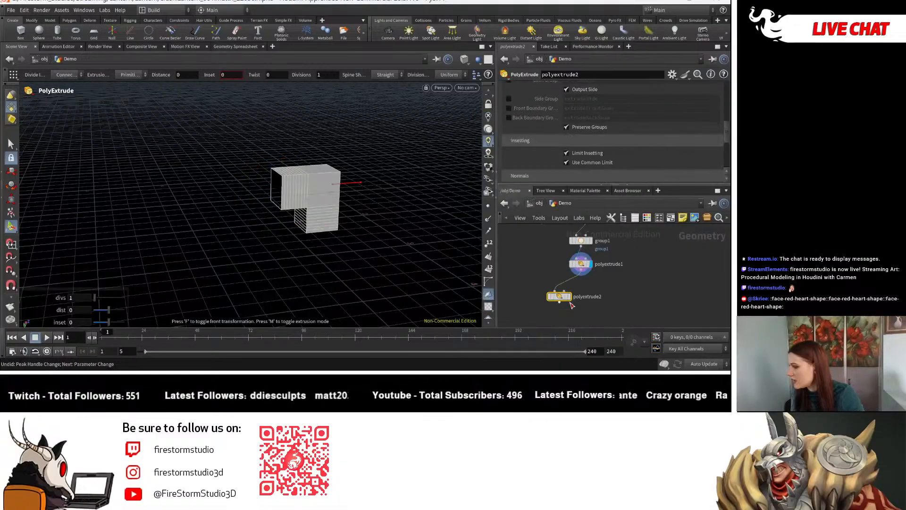
pyautogui.moveTo(567, 301)
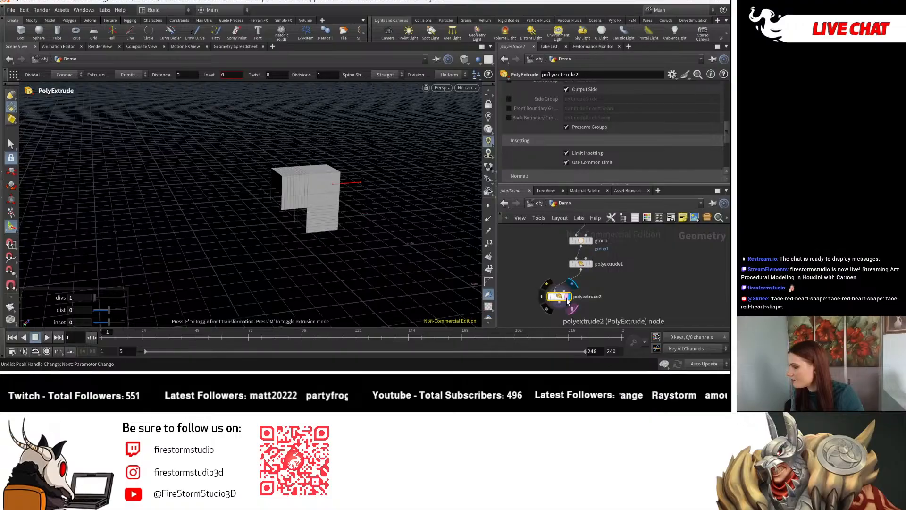
pyautogui.keyDown('alt'); pyautogui.moveTo(401, 227); pyautogui.dragTo(605, 132); pyautogui.keyUp('alt')
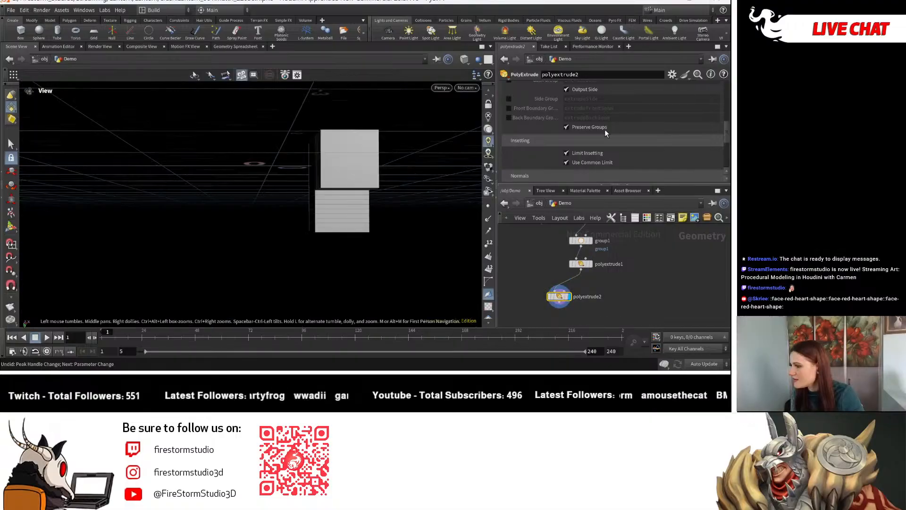
# Set polyextrude2's Inset to 0.019 and its Divide Into option to Individual Elements.
pyautogui.scroll(4, 604, 129)
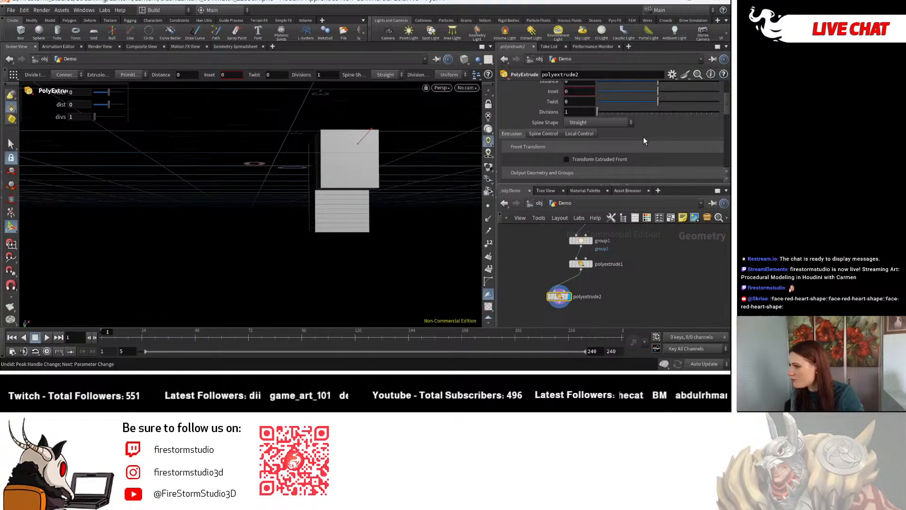
pyautogui.scroll(3, 651, 143)
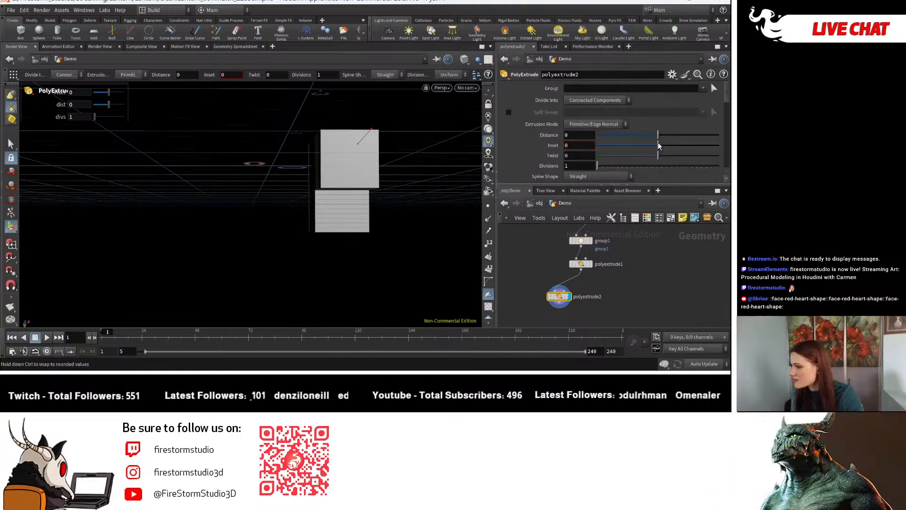
pyautogui.moveTo(658, 146); pyautogui.dragTo(659, 145)
pyautogui.keyDown('alt'); pyautogui.moveTo(213, 241); pyautogui.dragTo(307, 264); pyautogui.keyUp('alt')
pyautogui.click(604, 100)
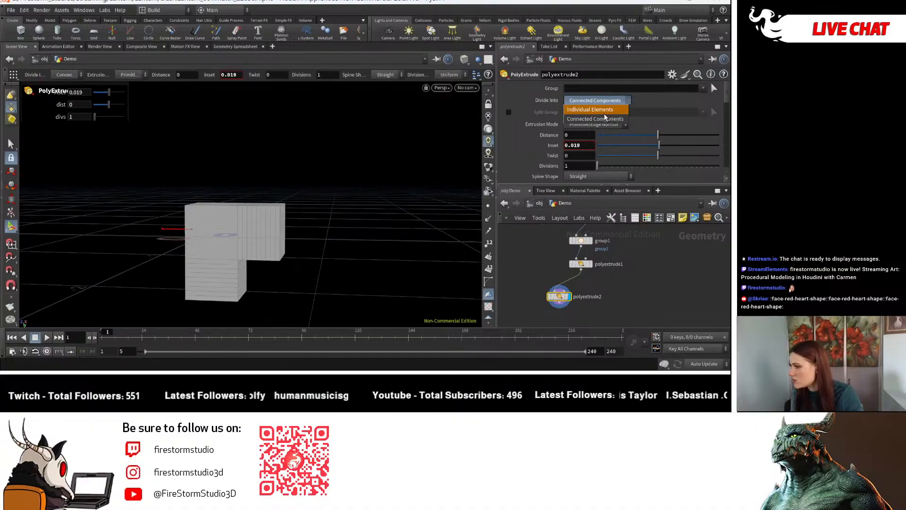
pyautogui.click(602, 111)
pyautogui.scroll(4, 358, 279)
pyautogui.keyDown('alt'); pyautogui.moveTo(368, 283); pyautogui.dragTo(165, 188); pyautogui.keyUp('alt')
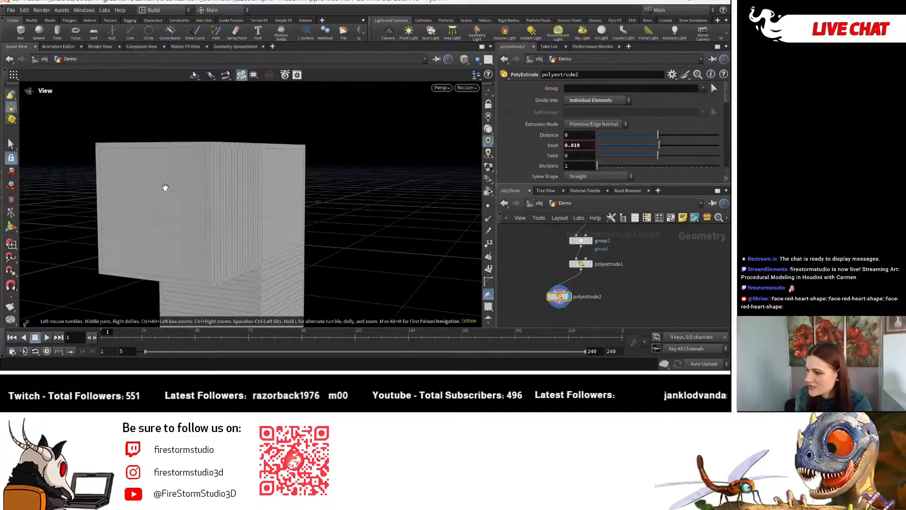
pyautogui.press('Return')
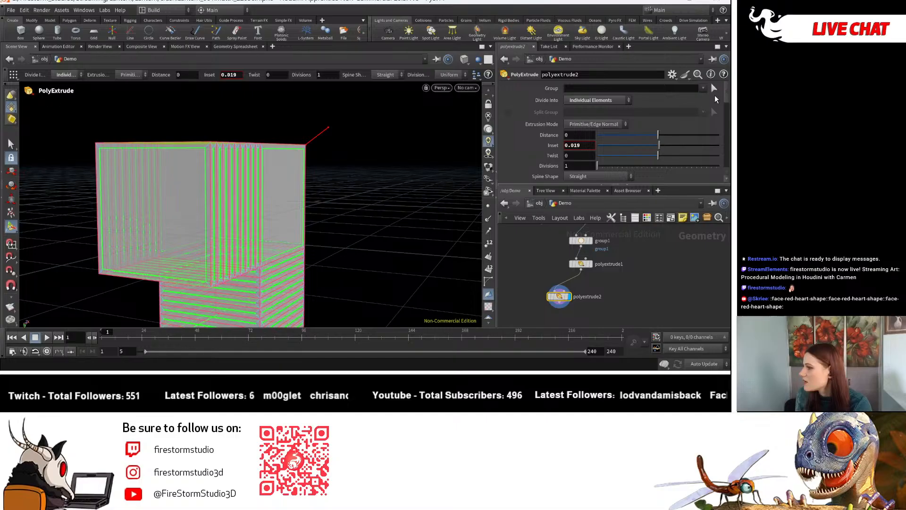
# Restrict polyextrude2 to the extrudeFront group and set its Inset to 0.103.
pyautogui.click(703, 88)
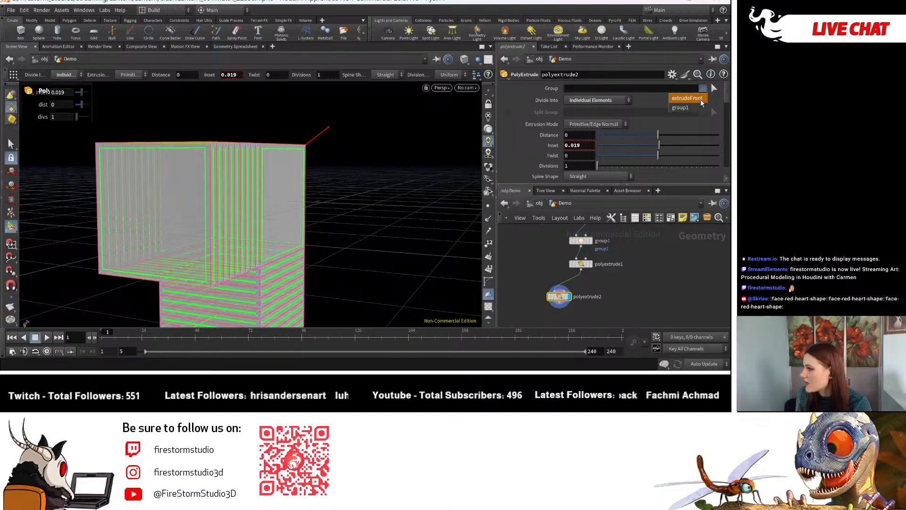
pyautogui.click(700, 100)
pyautogui.keyDown('alt'); pyautogui.moveTo(283, 142); pyautogui.dragTo(197, 163); pyautogui.keyUp('alt')
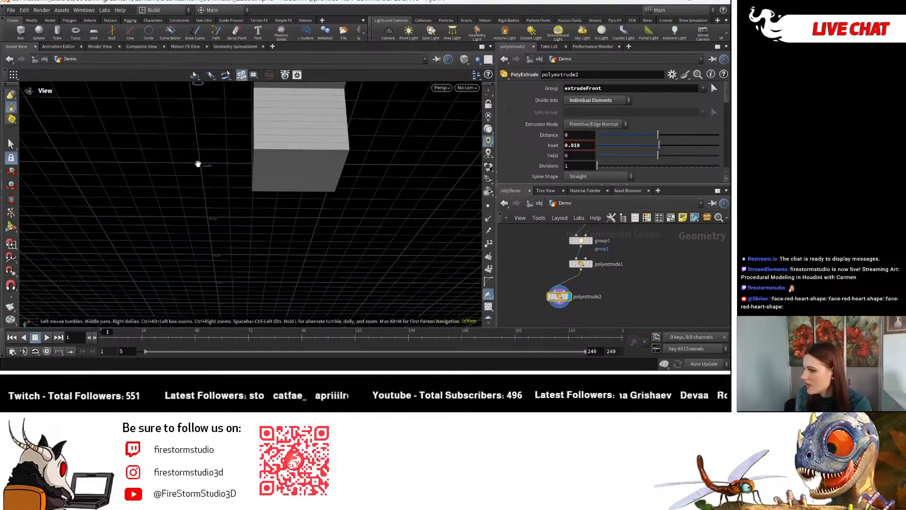
pyautogui.moveTo(659, 145); pyautogui.dragTo(666, 145)
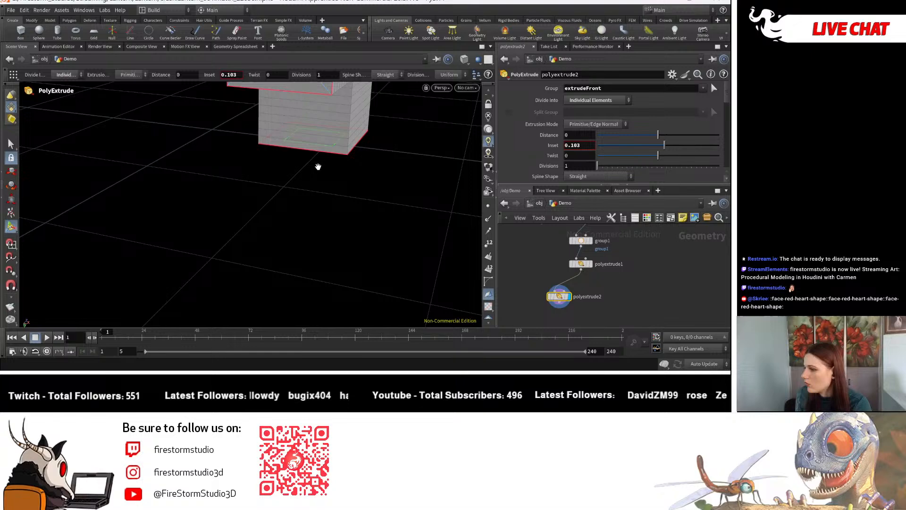
pyautogui.moveTo(318, 166); pyautogui.dragTo(301, 283, button='middle')
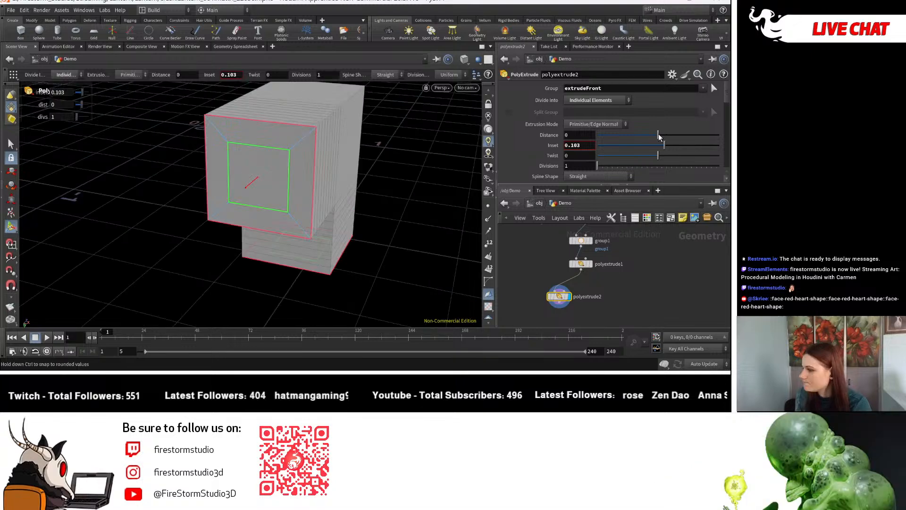
# Try pushing polyextrude2's inset faces inward with a Distance of -0.178325, and undo the change.
pyautogui.moveTo(659, 136); pyautogui.dragTo(648, 136)
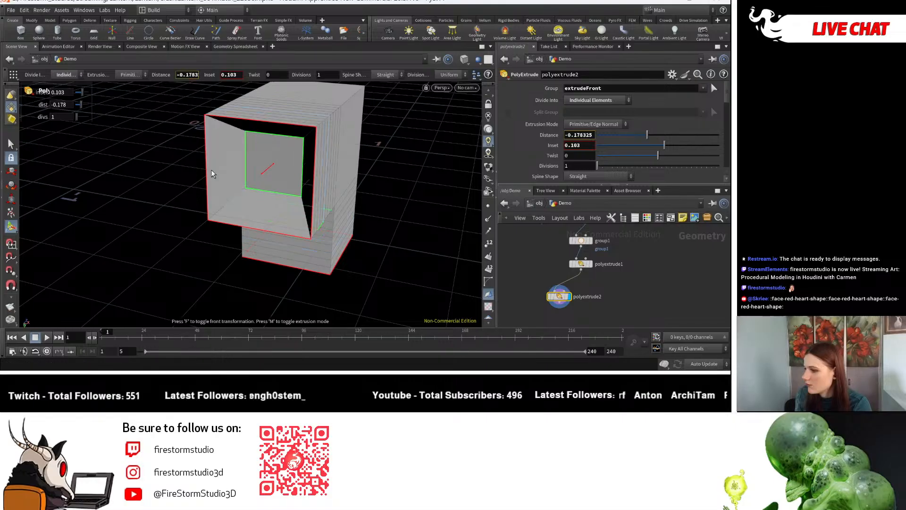
pyautogui.hotkey('ctrl', 'z')
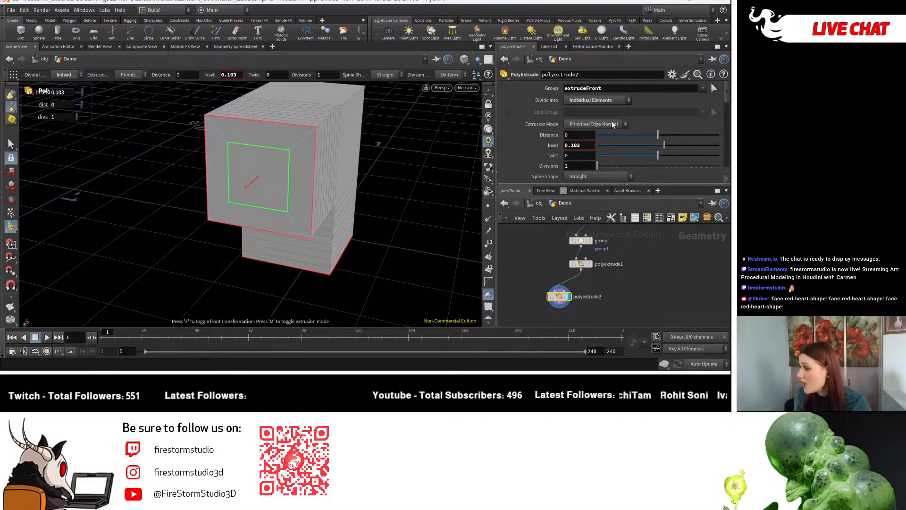
# Enable polyextrude2's Front Group output and name the group extrudeFront2.
pyautogui.scroll(-10, 506, 124)
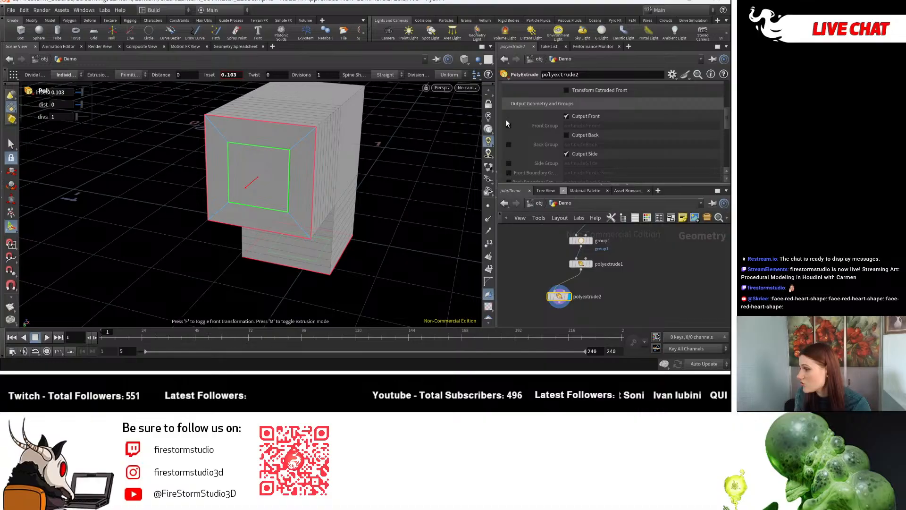
pyautogui.click(508, 125)
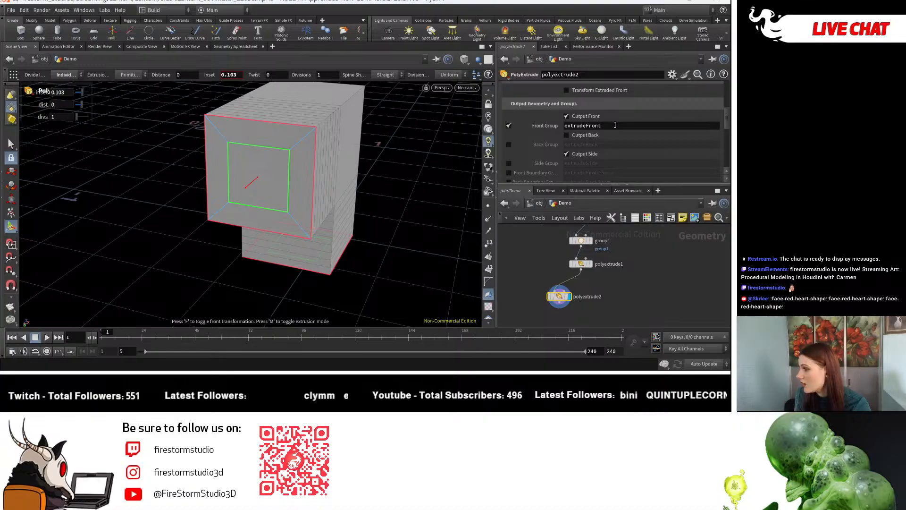
pyautogui.click(615, 125)
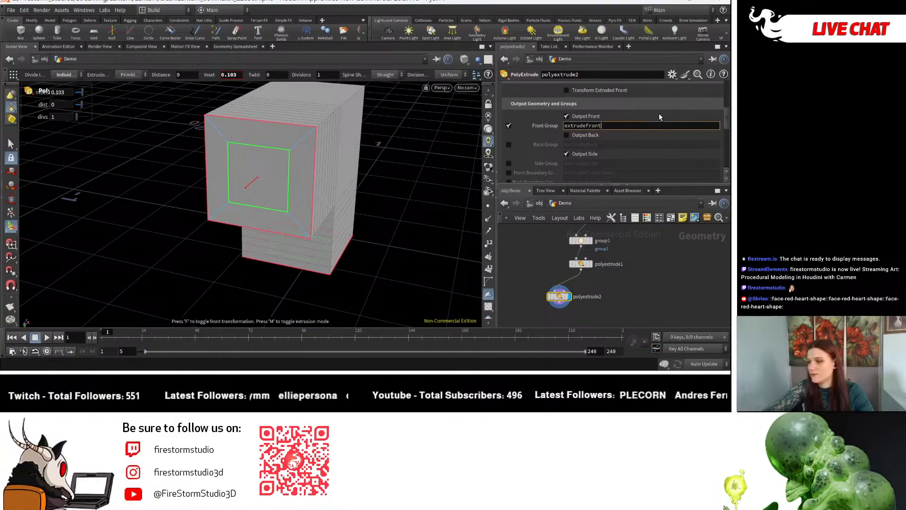
pyautogui.write('2')
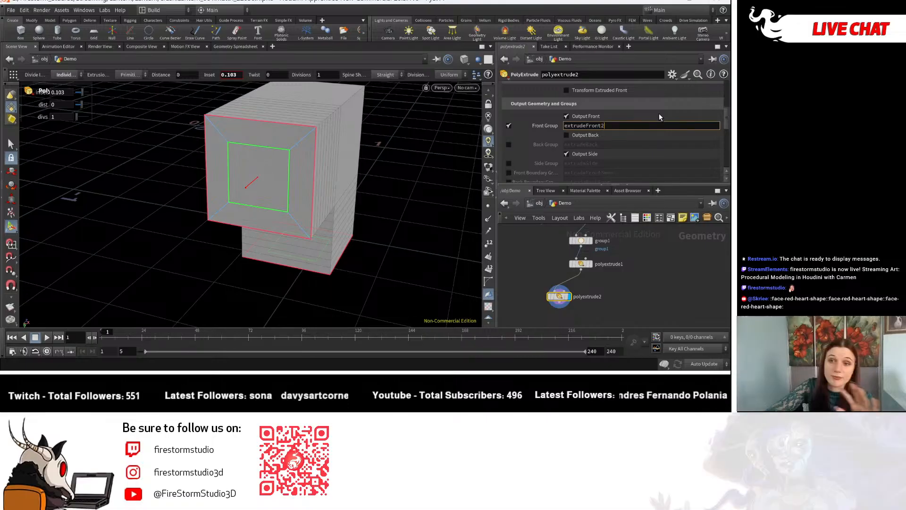
pyautogui.press('Return')
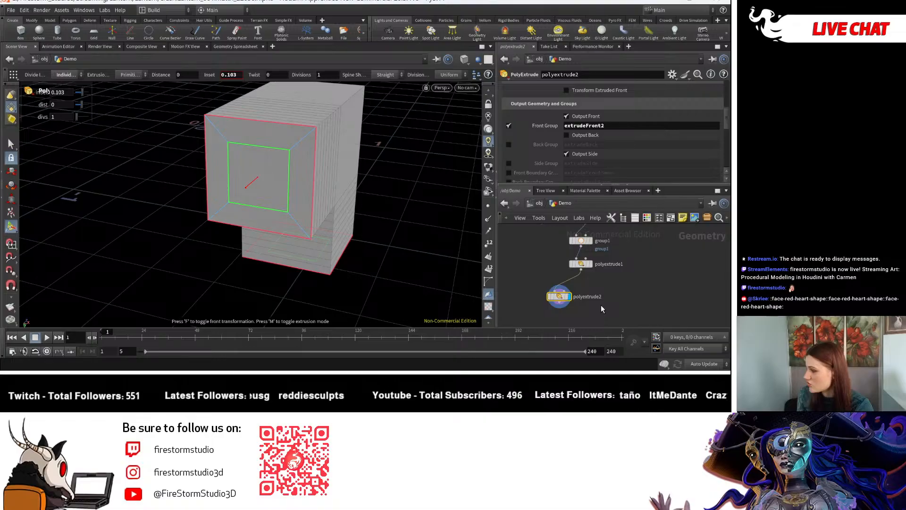
# Add a third PolyExtrude node fed by polyextrude2 and display its result.
pyautogui.moveTo(559, 296); pyautogui.dragTo(598, 259)
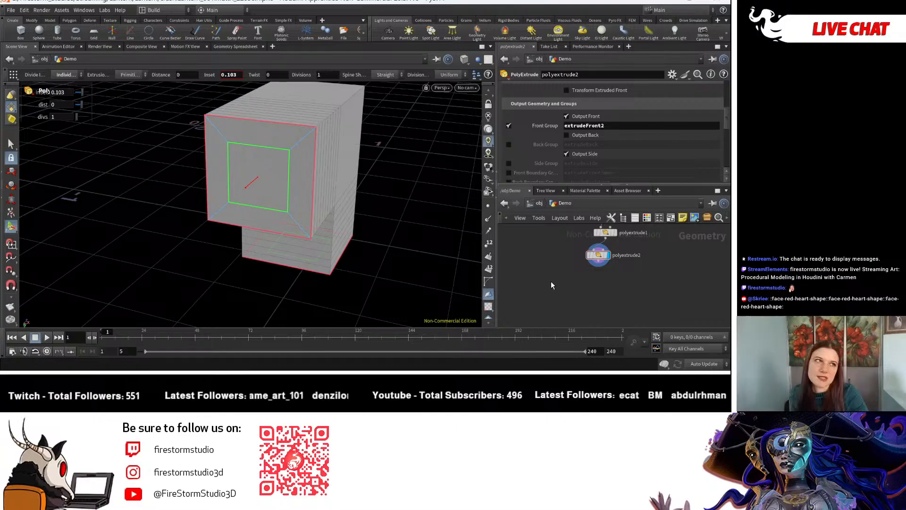
pyautogui.press('Tab')
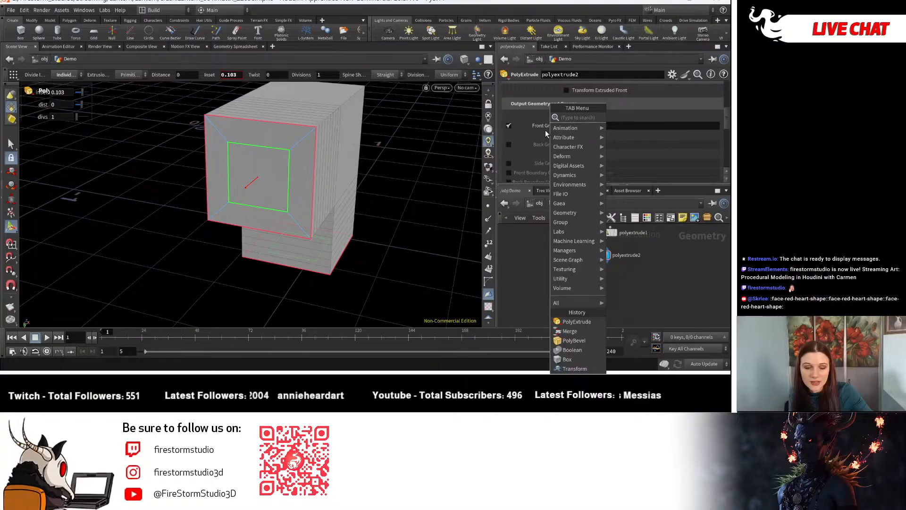
pyautogui.write('PE')
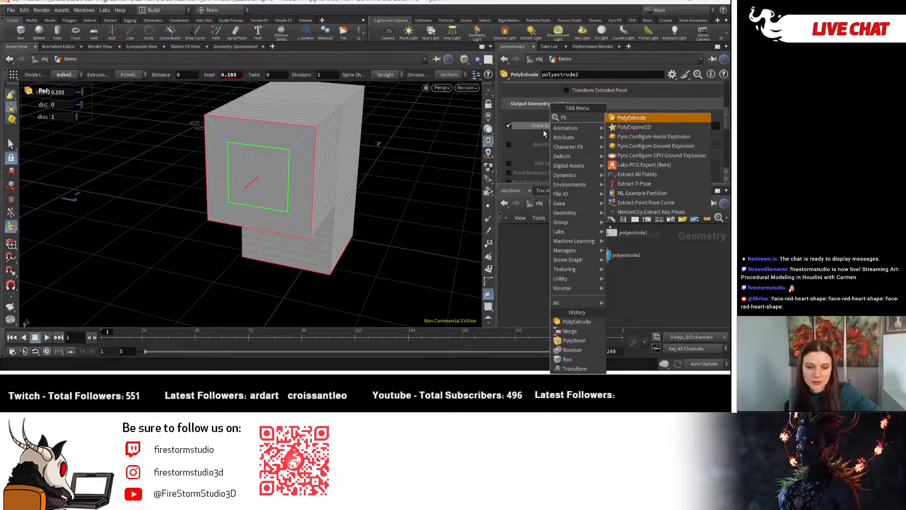
pyautogui.press('Return')
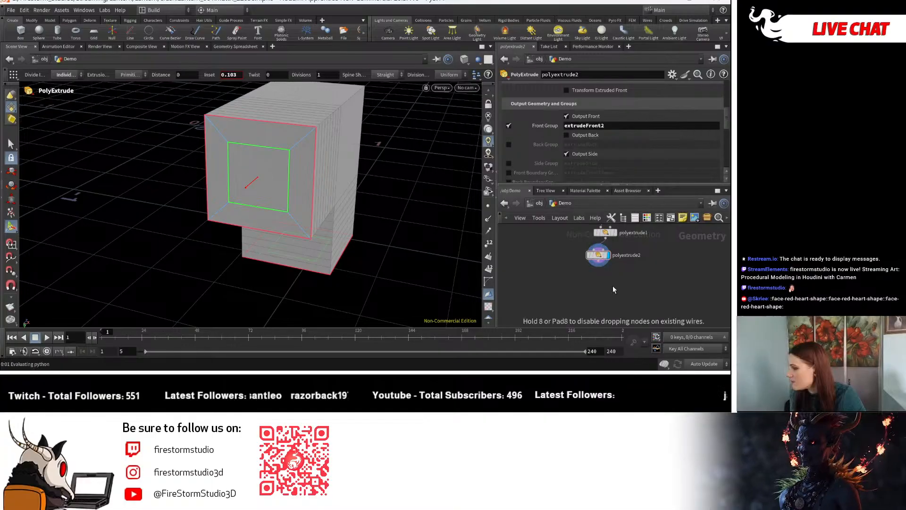
pyautogui.click(612, 285)
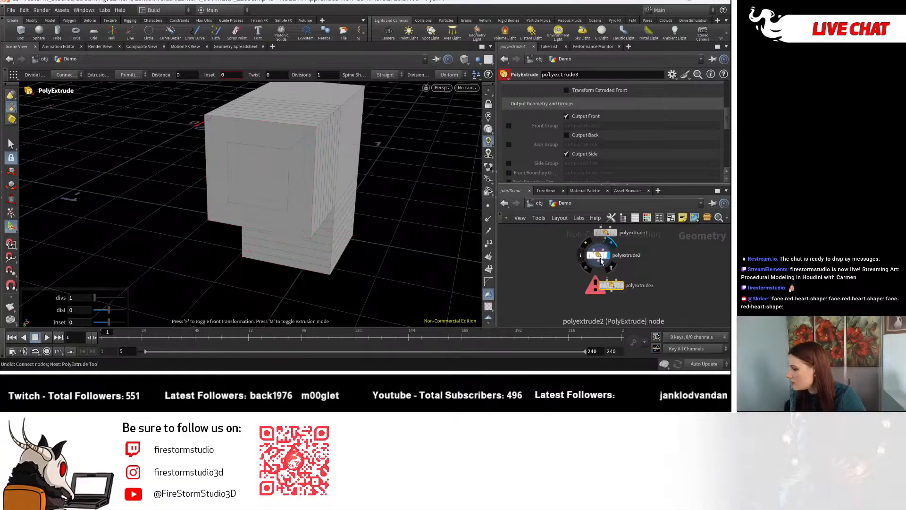
pyautogui.moveTo(600, 261); pyautogui.dragTo(579, 277)
# Restrict polyextrude3 to the extrudeFront2 group and push its faces inward with a Distance of -0.385.
pyautogui.scroll(-1, 619, 103)
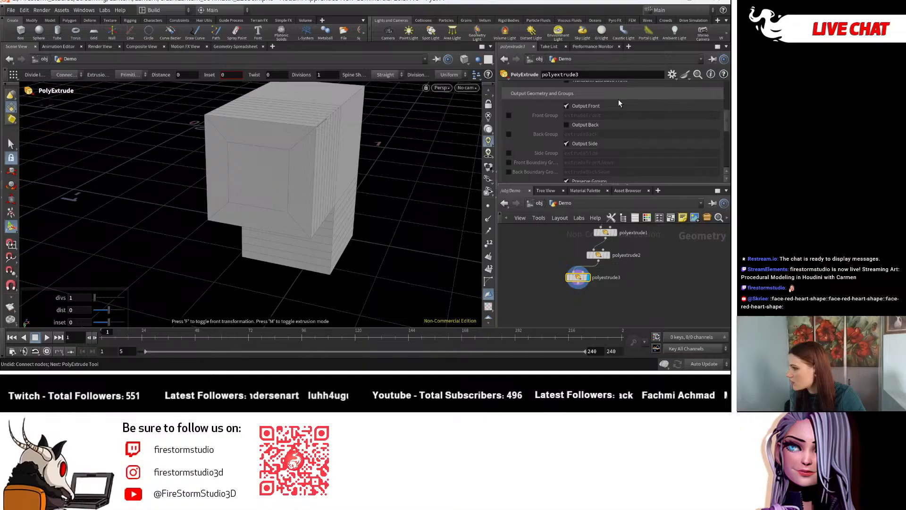
pyautogui.scroll(10, 619, 103)
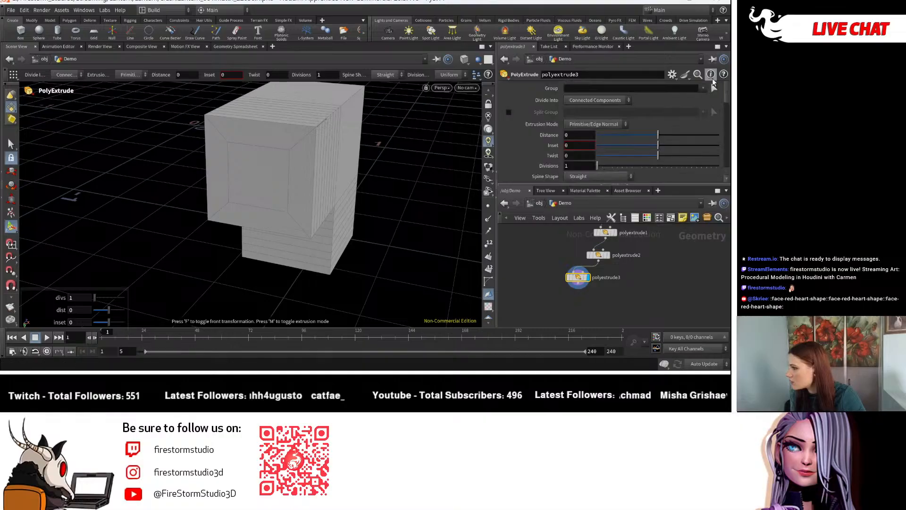
pyautogui.click(703, 88)
pyautogui.click(656, 140)
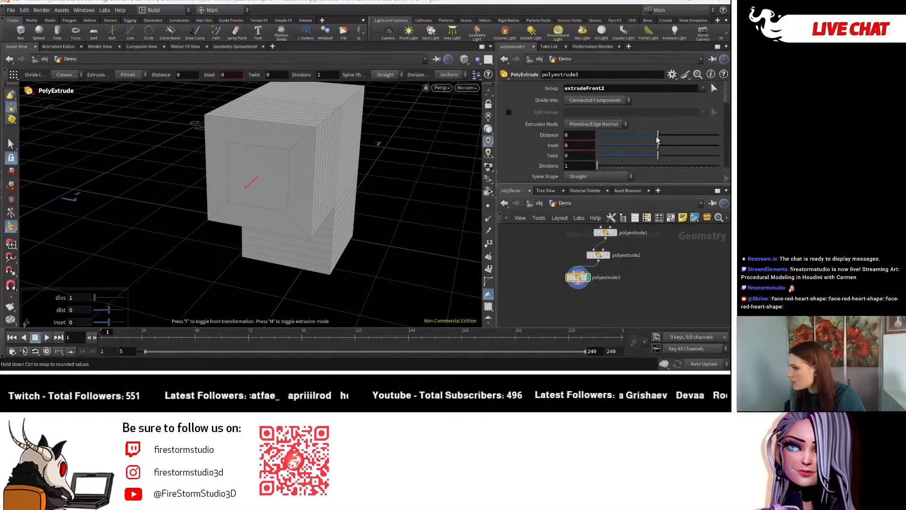
pyautogui.moveTo(657, 140); pyautogui.dragTo(623, 137)
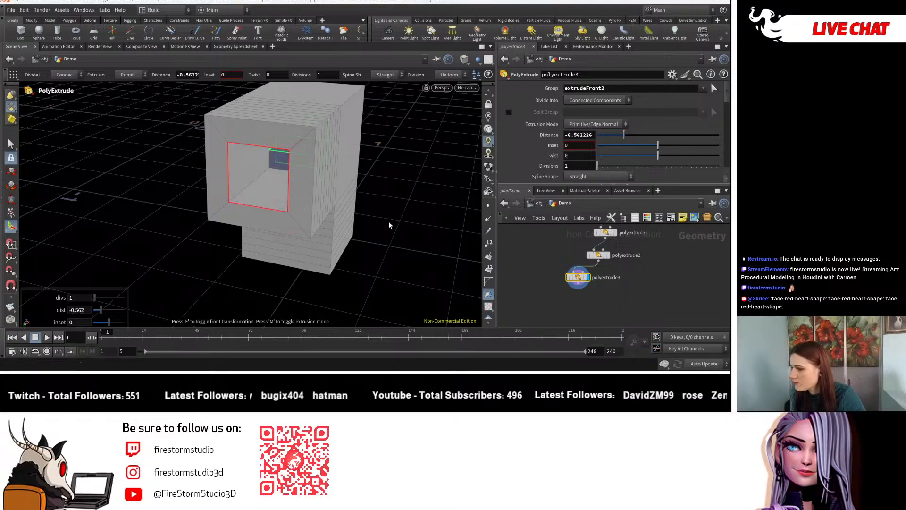
pyautogui.hotkey('ctrl', 'z')
pyautogui.press('Escape')
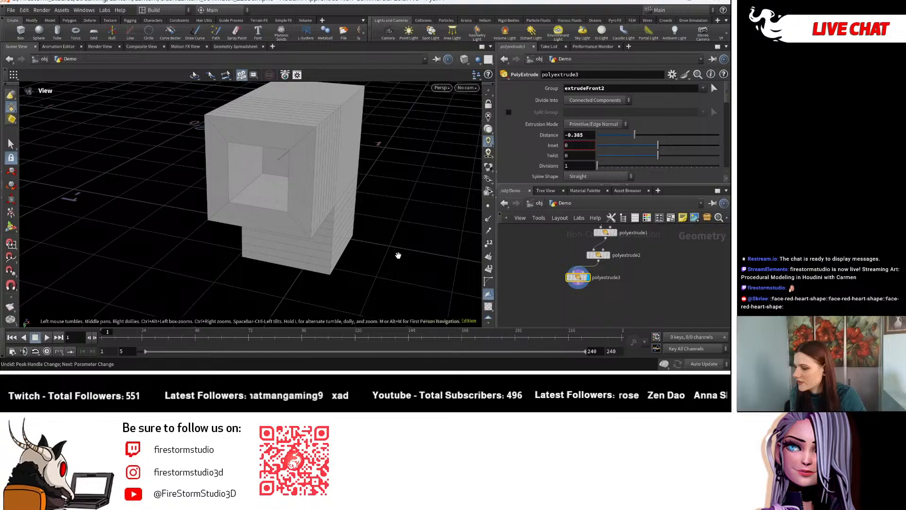
pyautogui.moveTo(398, 255); pyautogui.dragTo(725, 231)
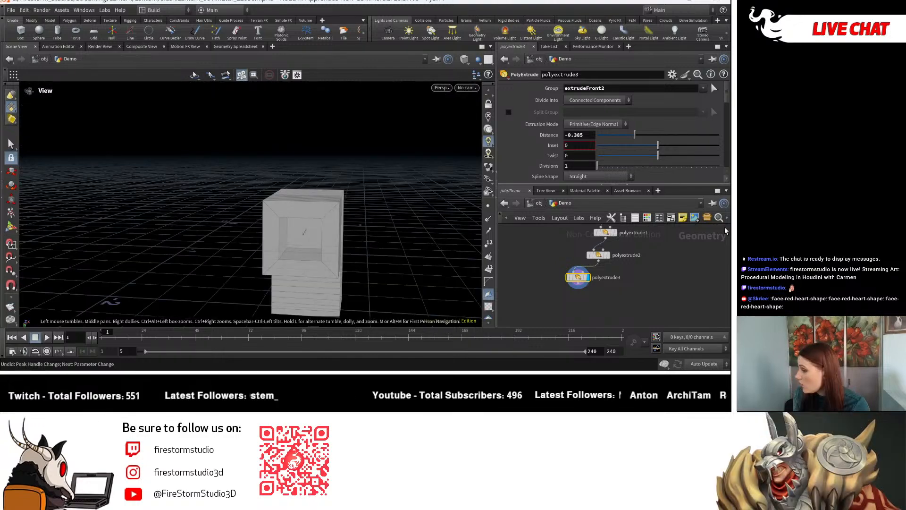
# Display polyextrude1 and bring up its Output Geometry and Groups settings.
pyautogui.moveTo(617, 236); pyautogui.dragTo(608, 270, button='middle')
pyautogui.scroll(3, 609, 271)
pyautogui.click(609, 270)
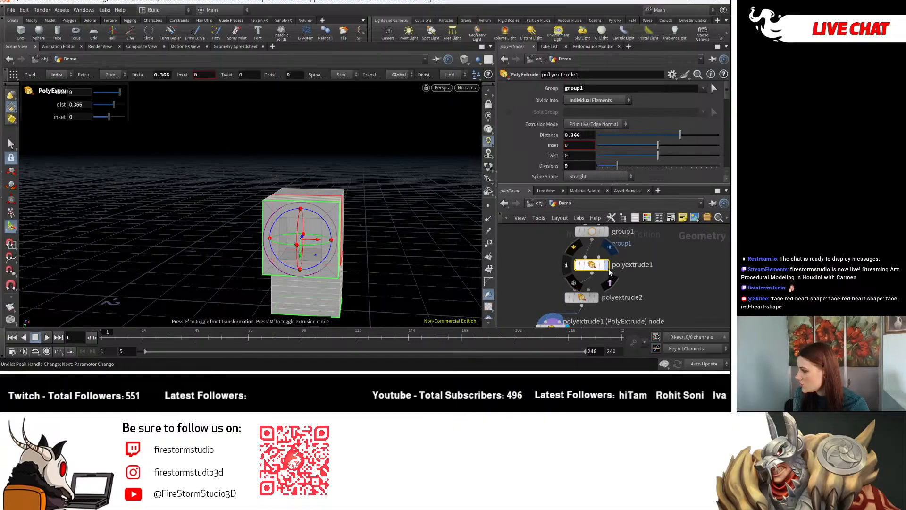
pyautogui.scroll(-6, 575, 178)
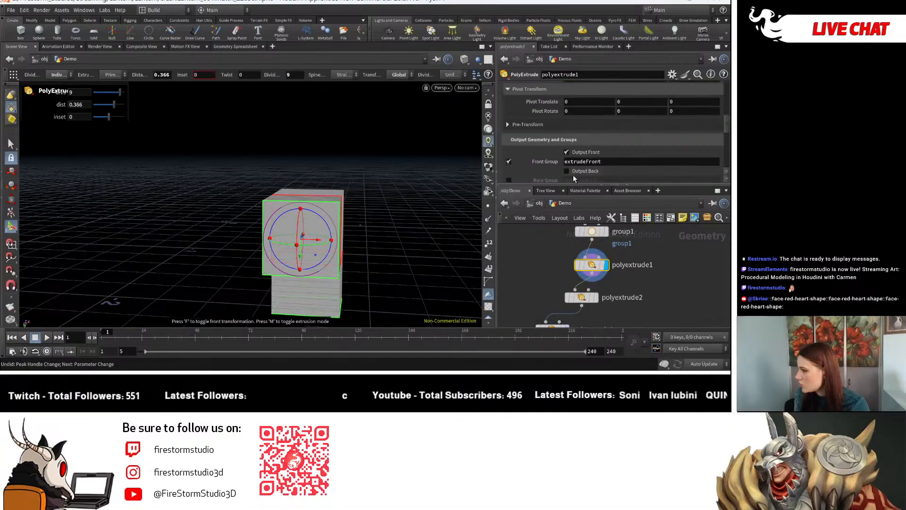
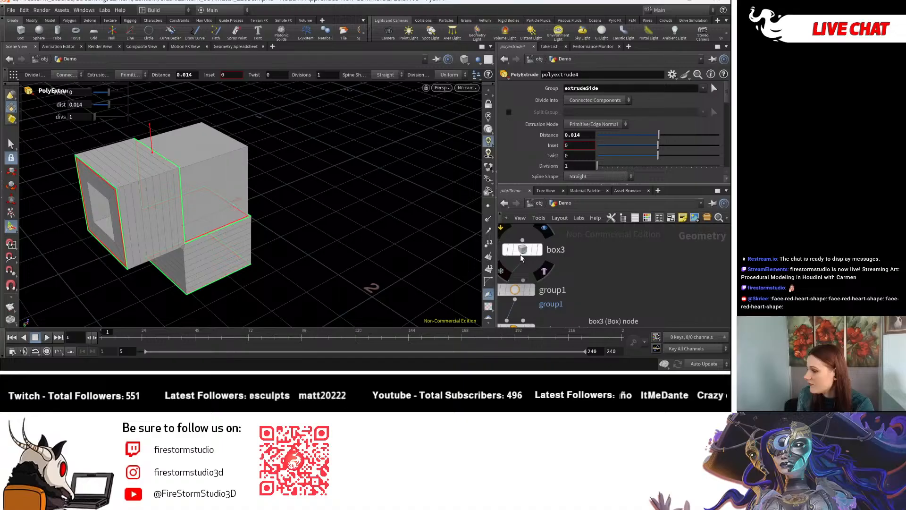
# Try lowering box3's Uniform Scale to 0.42, and undo the change.
pyautogui.click(521, 255)
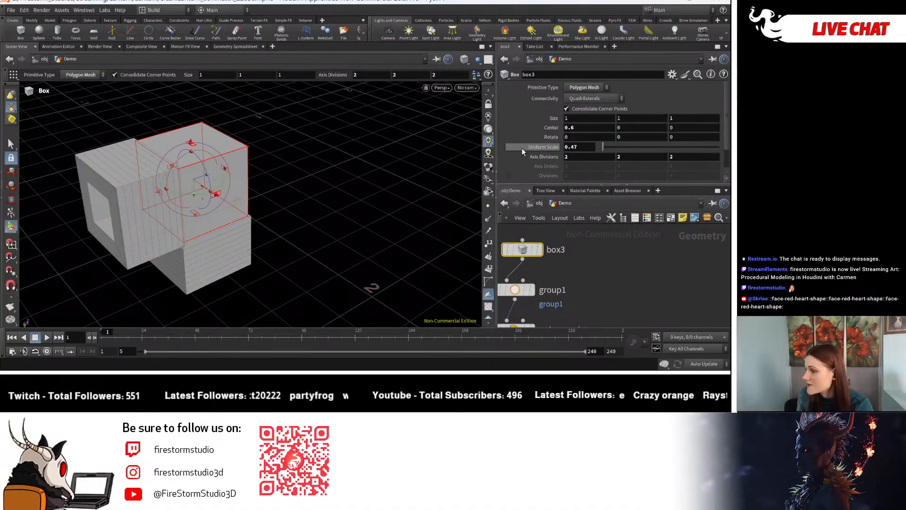
pyautogui.keyDown('alt'); pyautogui.moveTo(293, 275); pyautogui.dragTo(319, 280); pyautogui.keyUp('alt')
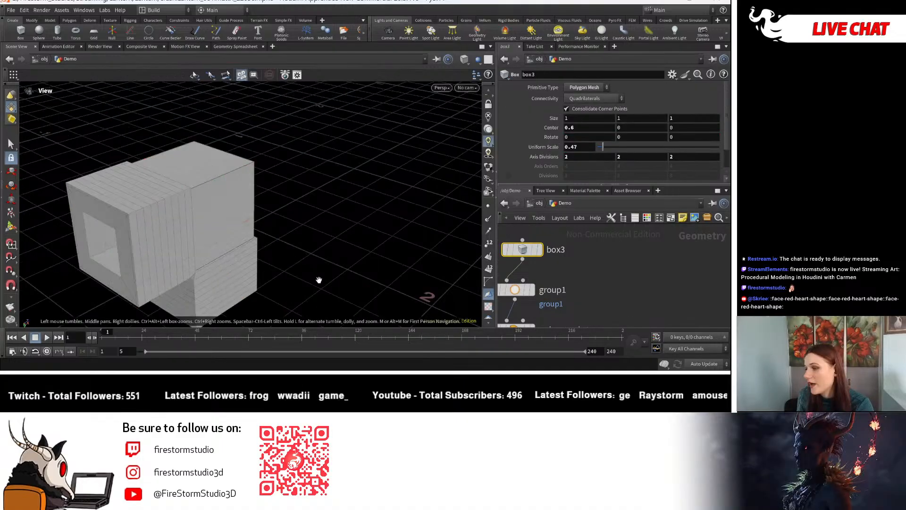
pyautogui.moveTo(602, 147); pyautogui.dragTo(605, 154)
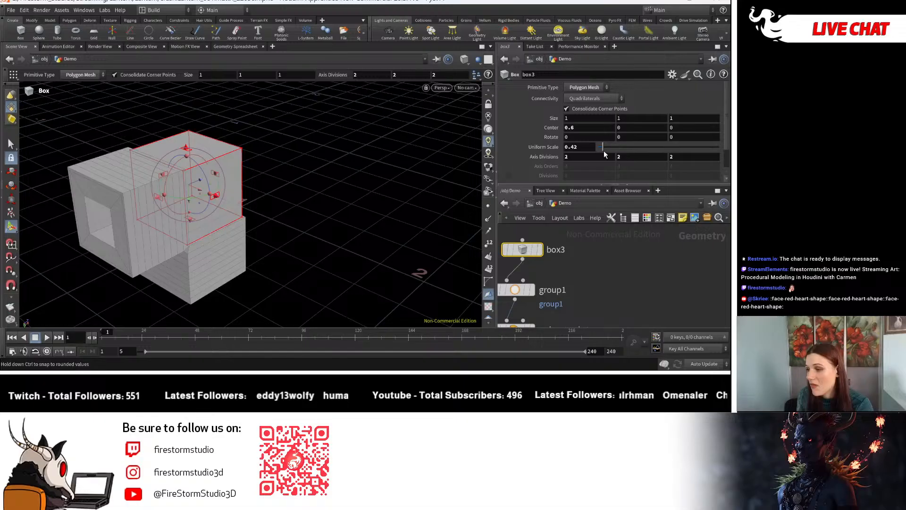
pyautogui.hotkey('ctrl', 'z')
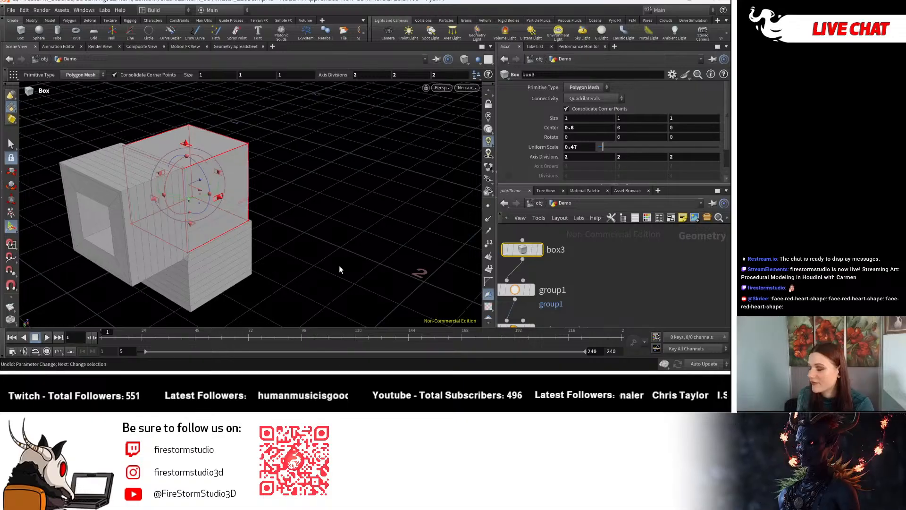
pyautogui.hotkey('ctrl', 'z')
# Increase polyextrude1's Distance to 1 to lengthen the extruded arms of the box.
pyautogui.scroll(-3, 610, 267)
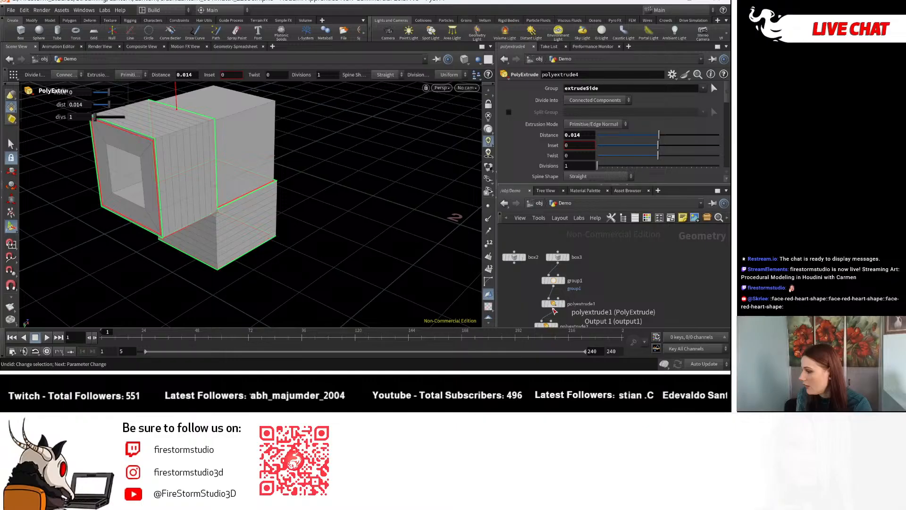
pyautogui.click(554, 304)
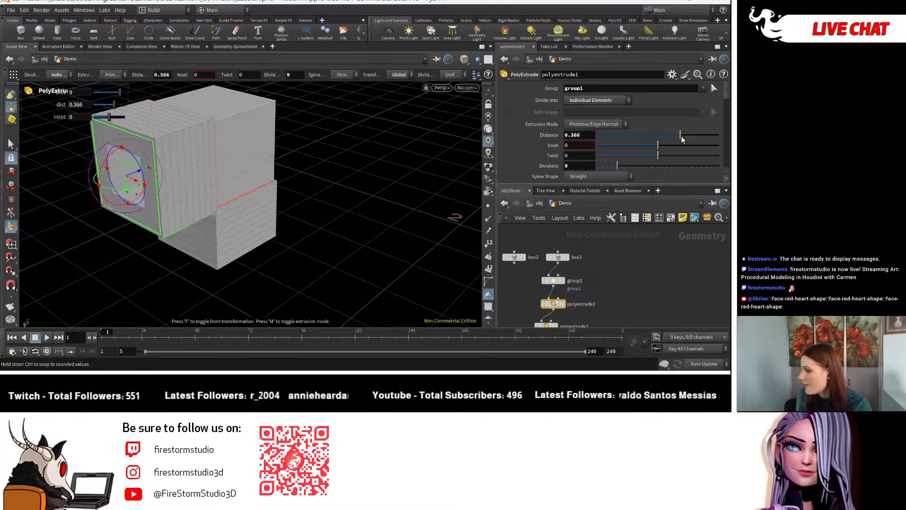
pyautogui.moveTo(681, 139); pyautogui.dragTo(718, 135)
pyautogui.press('Escape')
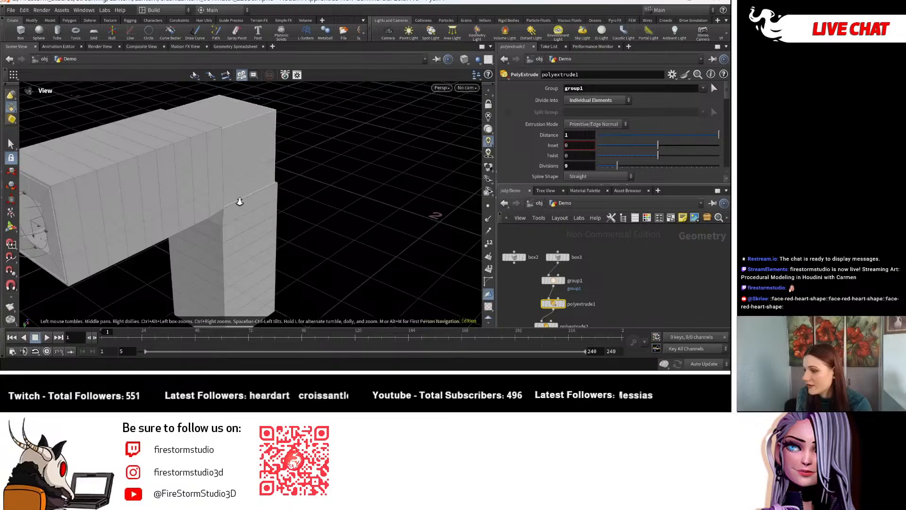
pyautogui.moveTo(240, 201); pyautogui.dragTo(283, 255)
# Try different Inset values on polyextrude2 to vary the frame thickness, and settle on 0.023.
pyautogui.moveTo(525, 317); pyautogui.dragTo(534, 271, button='middle')
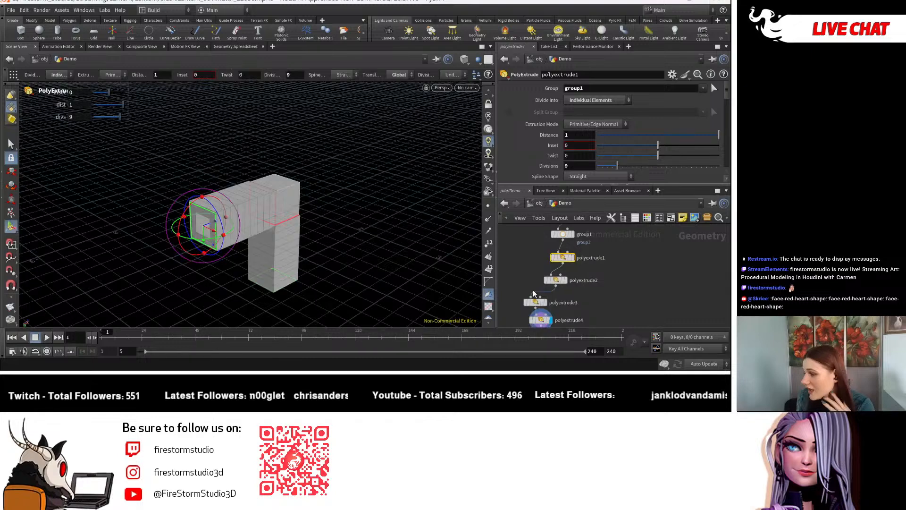
pyautogui.click(552, 280)
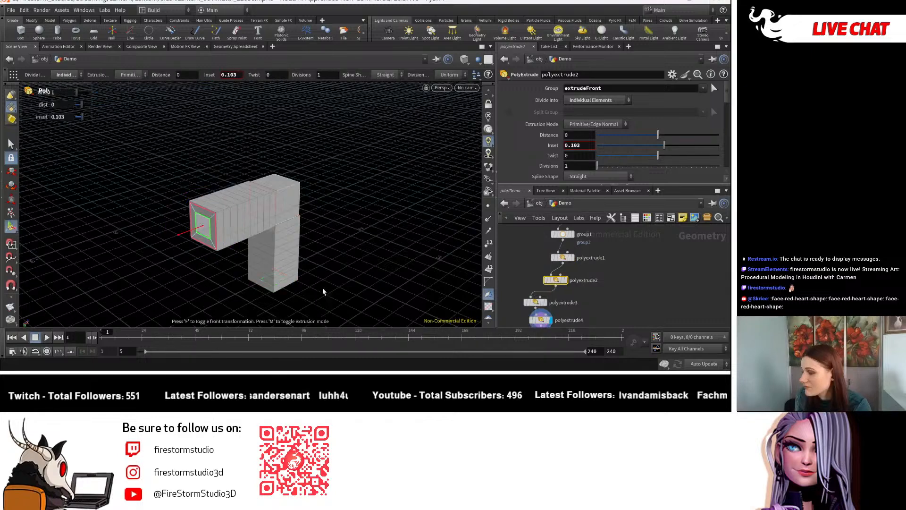
pyautogui.moveTo(322, 291); pyautogui.dragTo(424, 207)
pyautogui.moveTo(664, 145); pyautogui.dragTo(661, 149)
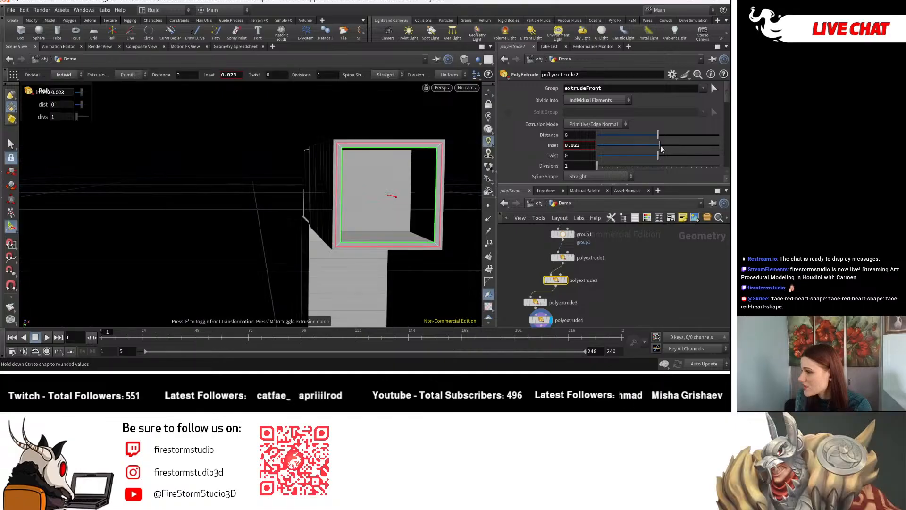
pyautogui.hotkey('ctrl', 'z')
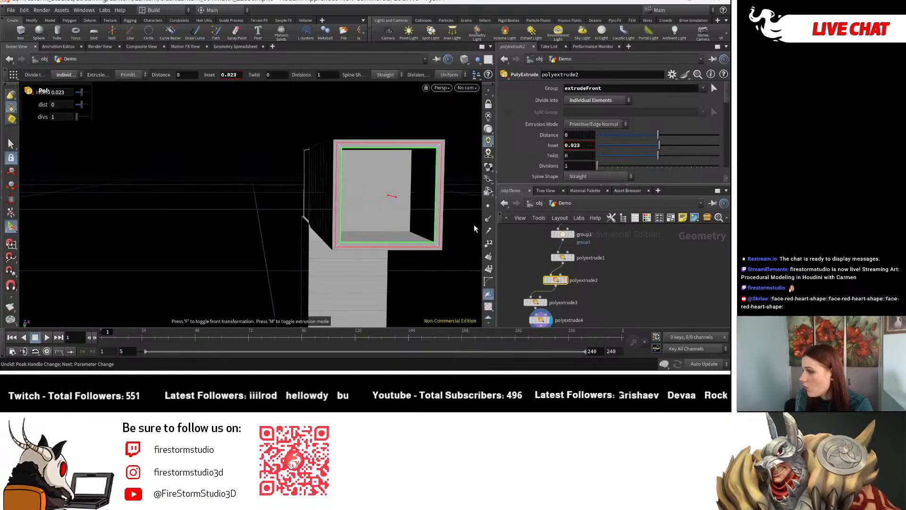
pyautogui.moveTo(659, 146)
pyautogui.mouseDown()
pyautogui.moveTo(668, 146)
pyautogui.moveTo(661, 146)
pyautogui.mouseUp()
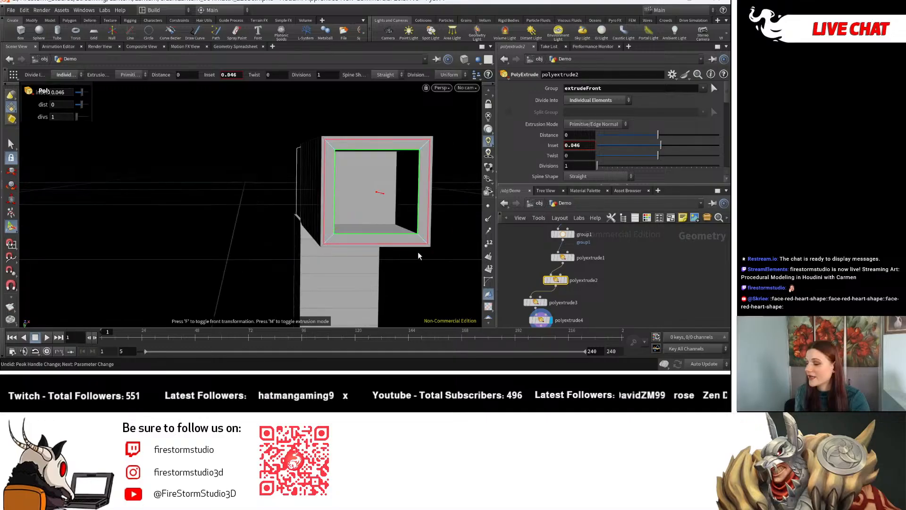
pyautogui.press('Escape')
pyautogui.hotkey('ctrl', 'z')
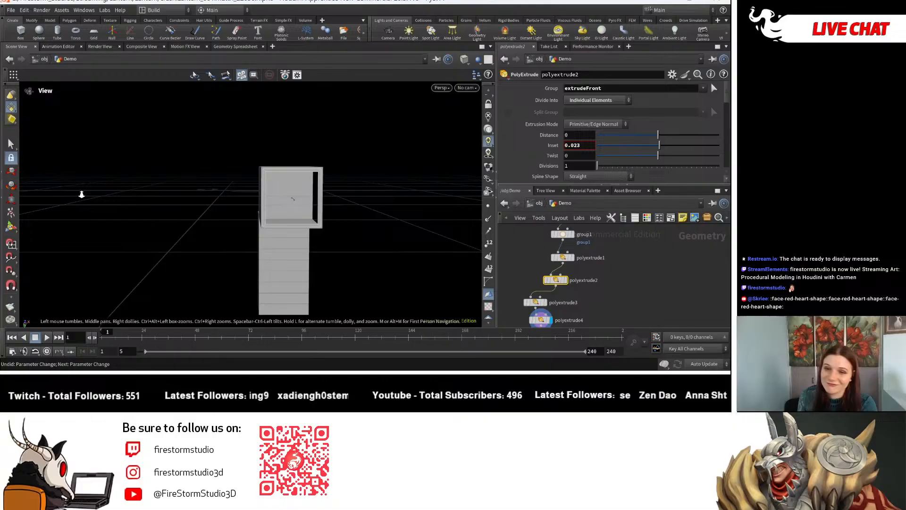
pyautogui.moveTo(81, 194); pyautogui.dragTo(239, 253)
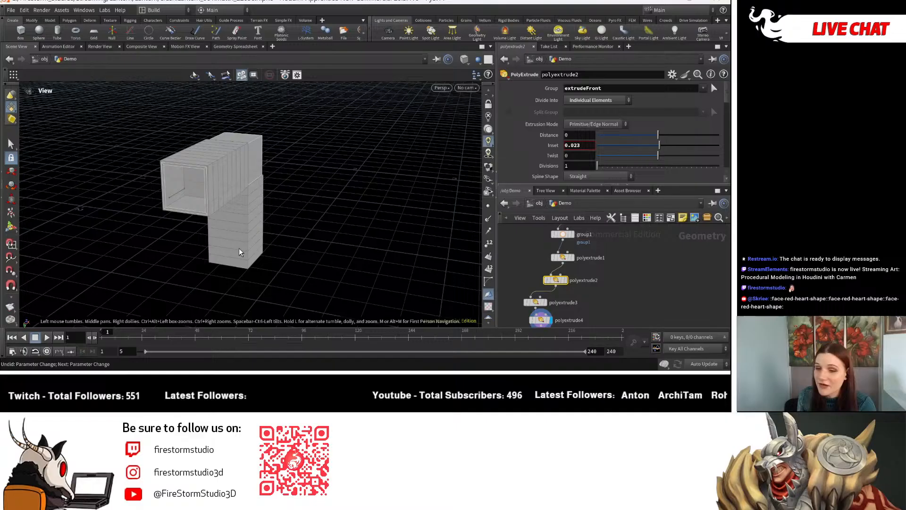
pyautogui.press('Return')
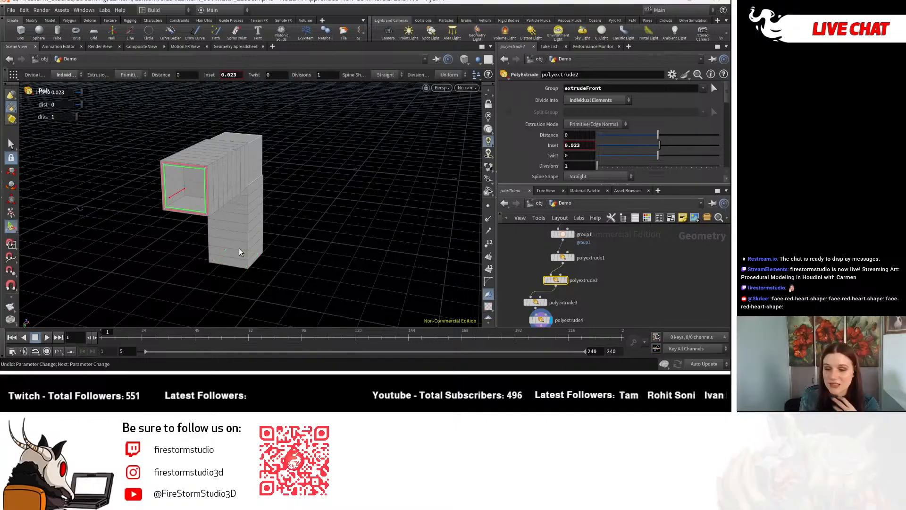
pyautogui.press('Escape')
pyautogui.moveTo(239, 252); pyautogui.dragTo(258, 224)
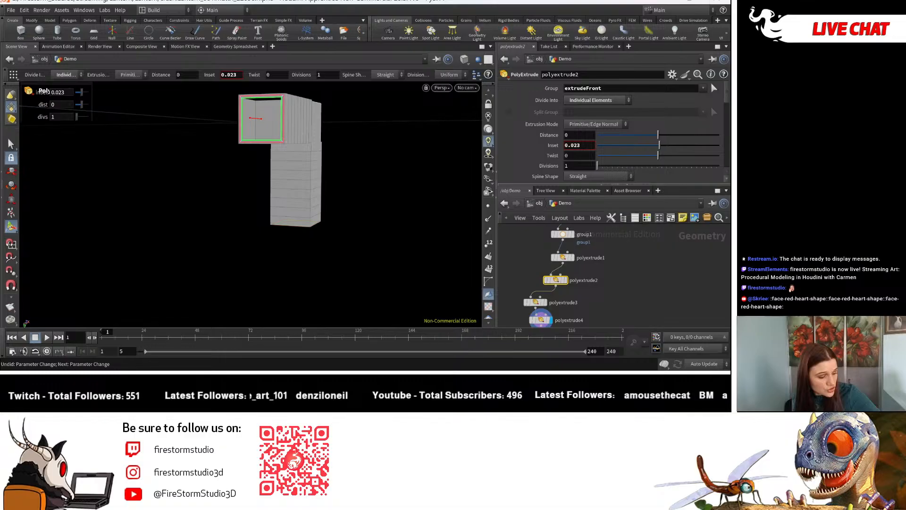
# Duplicate box3 into an empty area of the network and display the copy.
pyautogui.moveTo(656, 261); pyautogui.dragTo(588, 324, button='middle')
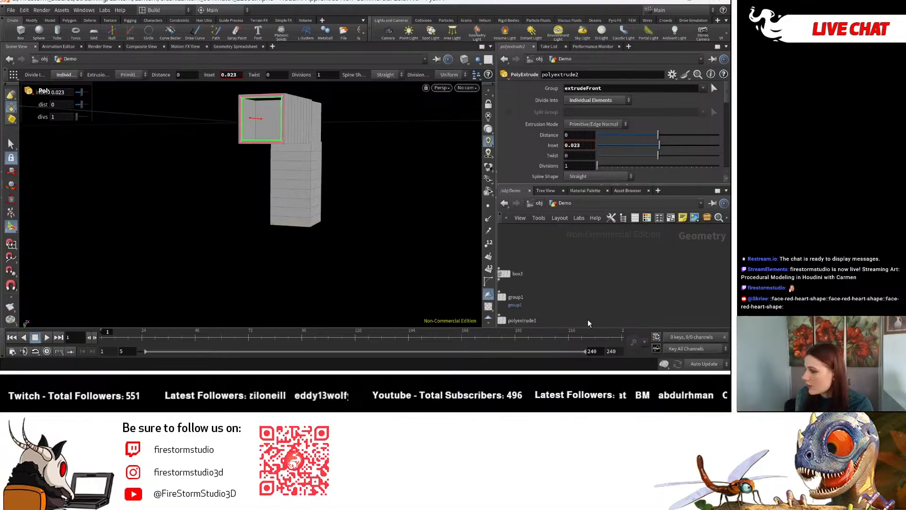
pyautogui.scroll(-3, 540, 270)
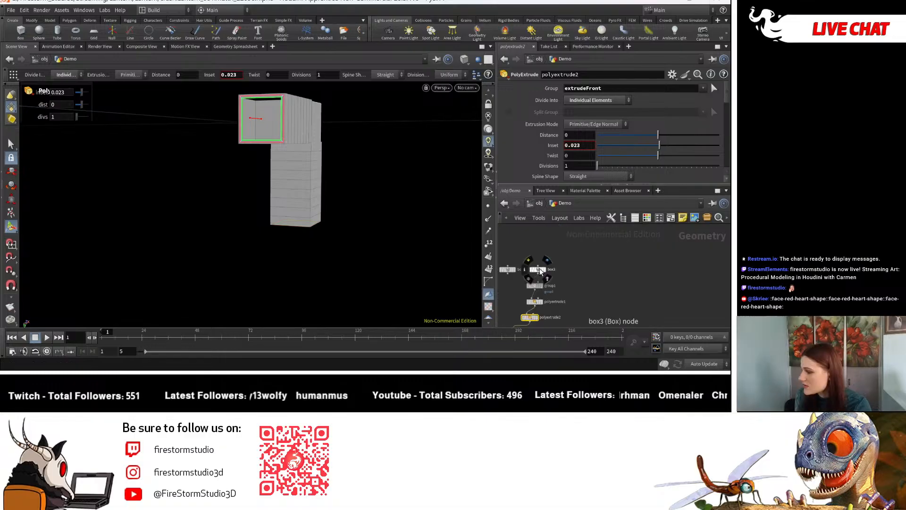
pyautogui.keyDown('alt'); pyautogui.moveTo(540, 270); pyautogui.dragTo(668, 262); pyautogui.keyUp('alt')
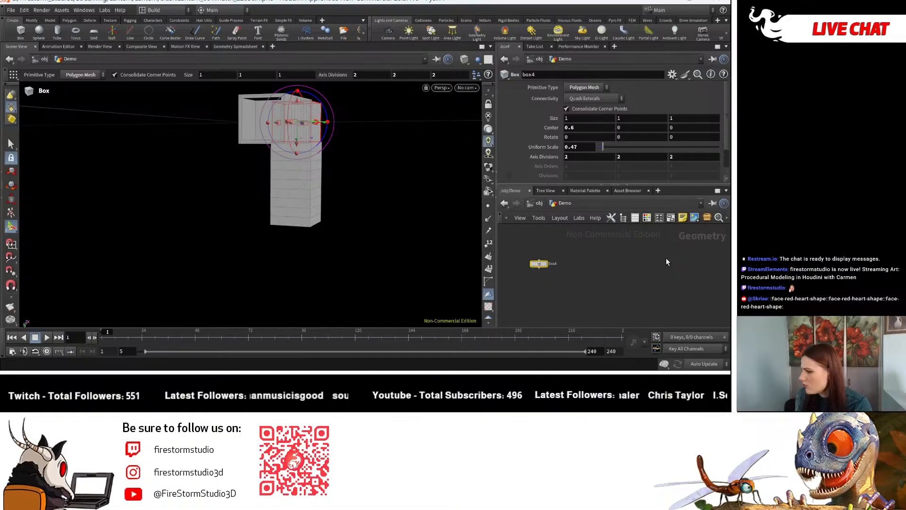
pyautogui.scroll(3, 548, 267)
pyautogui.click(587, 261)
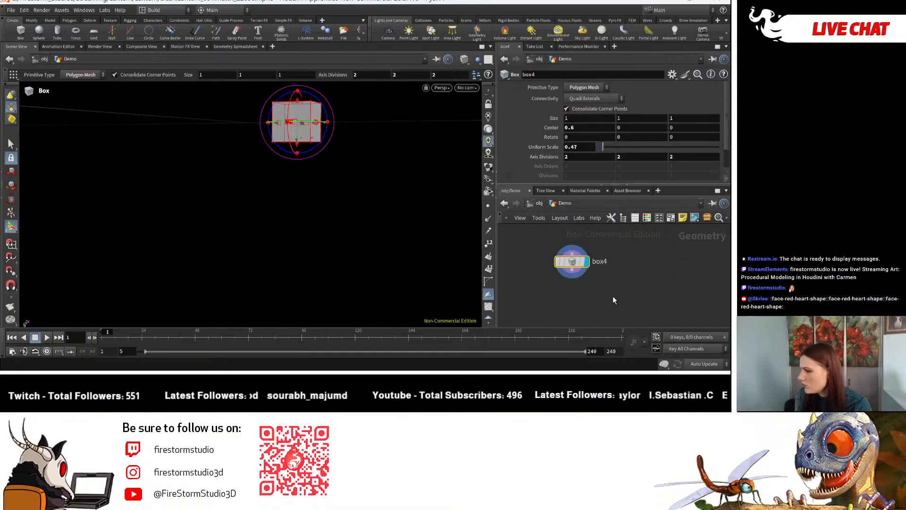
pyautogui.press('Tab')
pyautogui.write('FL')
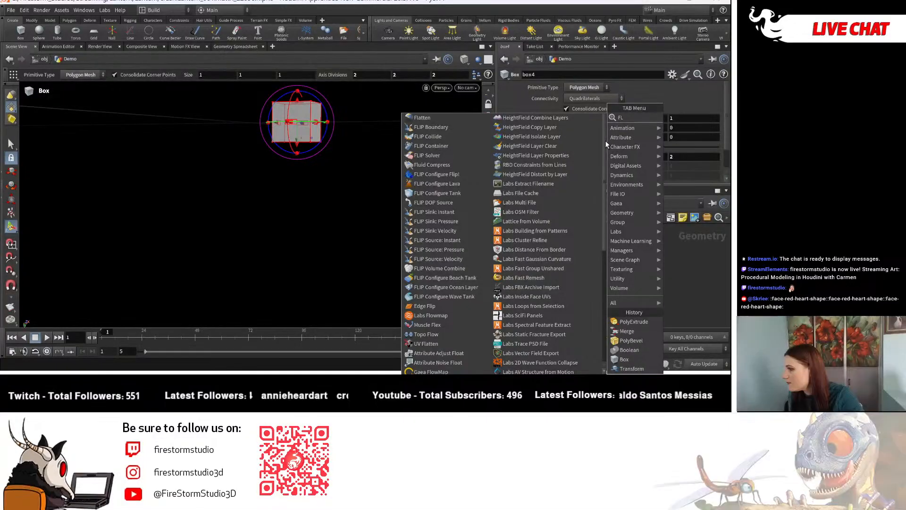
pyautogui.write('a')
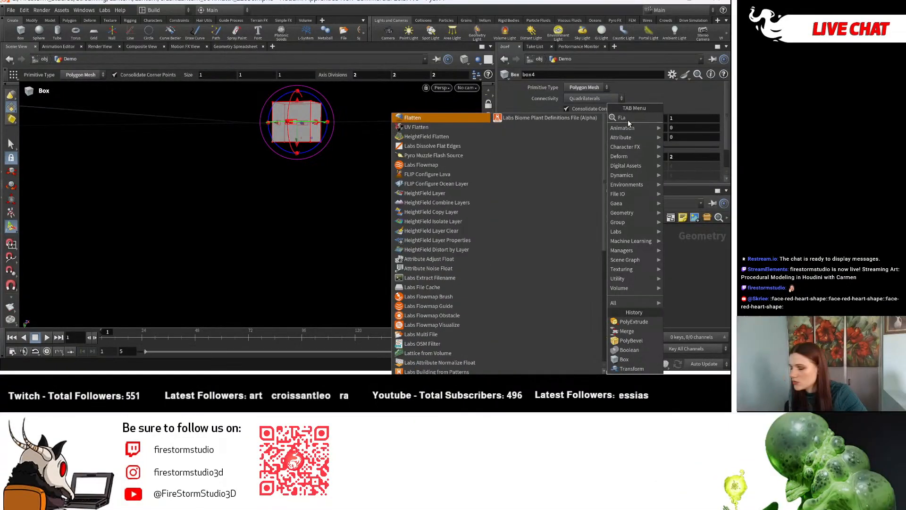
pyautogui.write('re')
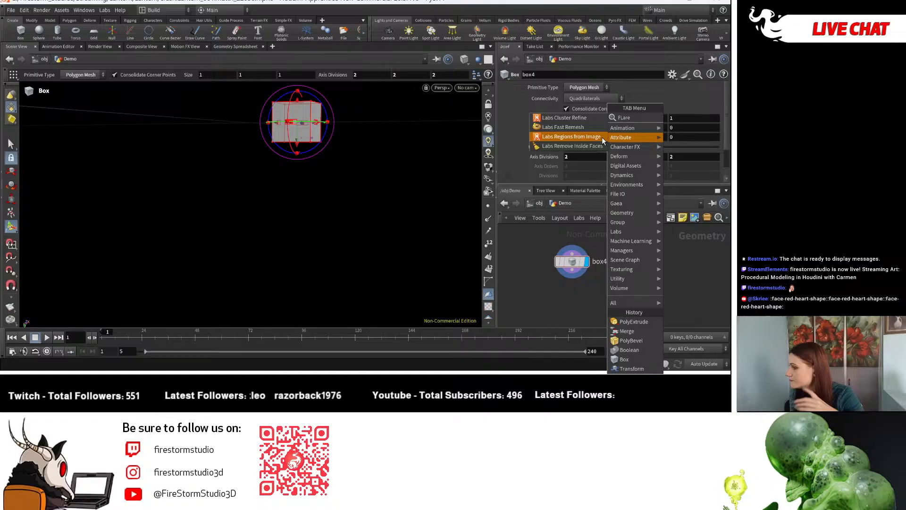
pyautogui.click(601, 137)
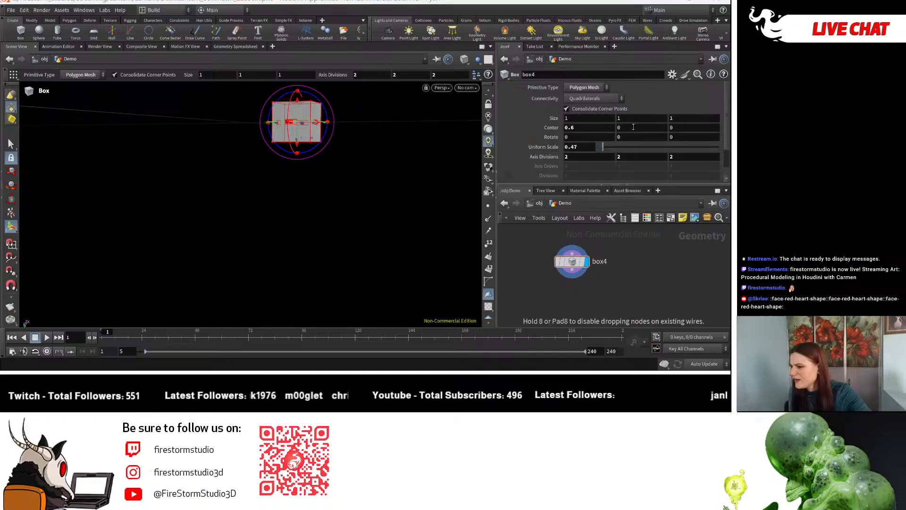
pyautogui.click(637, 277)
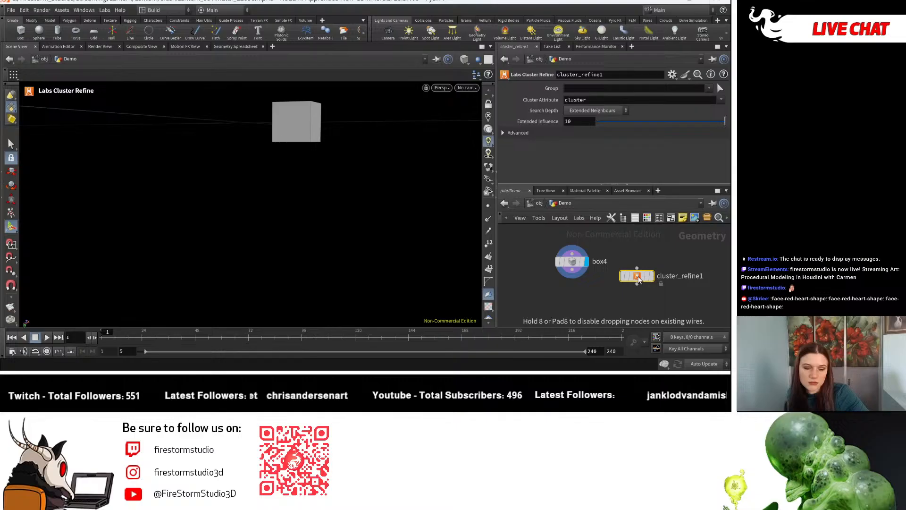
# Add a Bend node, remove the stray Labs Cluster Refine node, and wire and display the Bend below box4.
pyautogui.press('Tab')
pyautogui.write('bend')
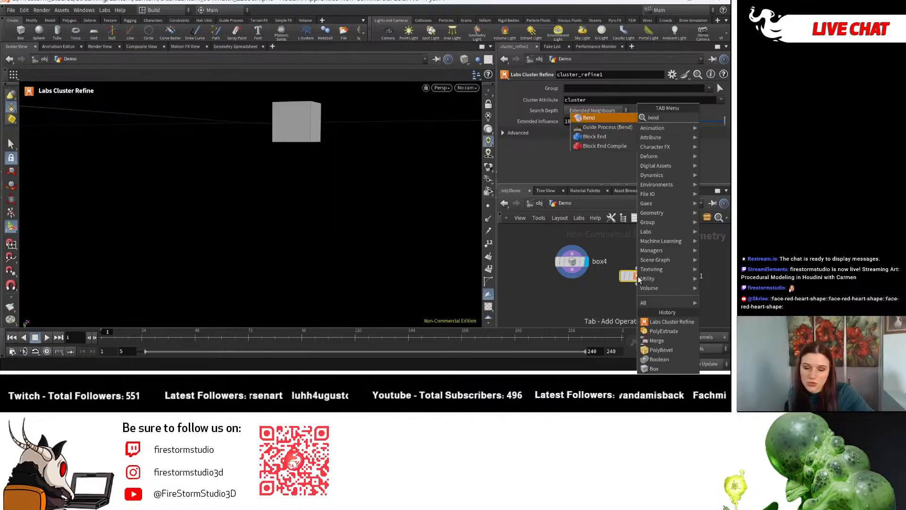
pyautogui.press('Return')
pyautogui.click(597, 296)
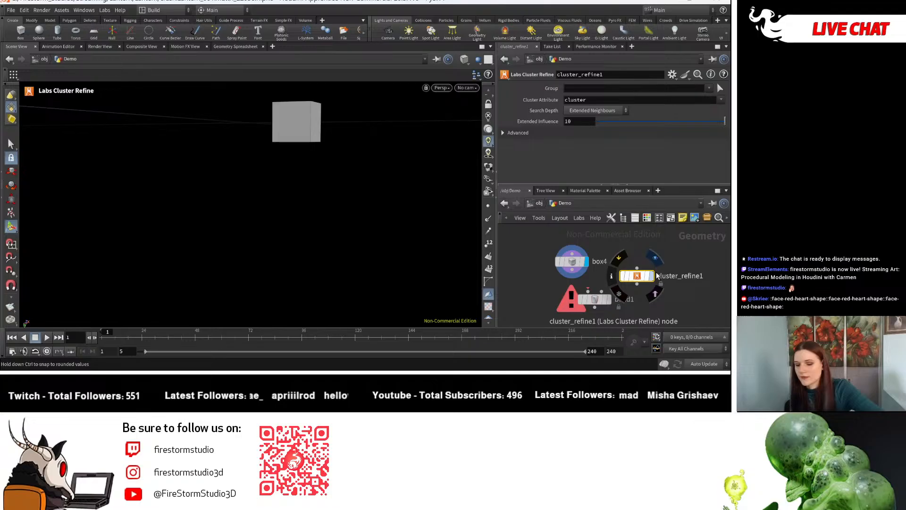
pyautogui.press('Delete')
pyautogui.moveTo(600, 303); pyautogui.dragTo(586, 304)
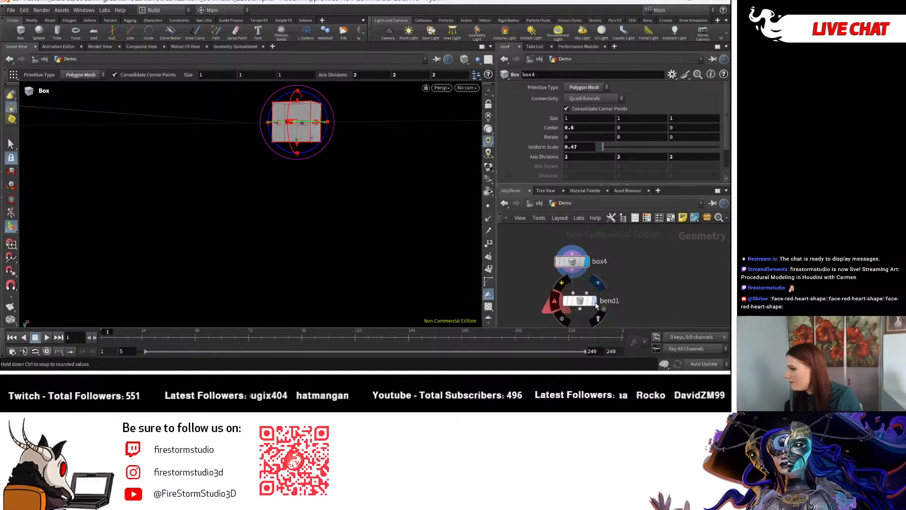
pyautogui.click(594, 302)
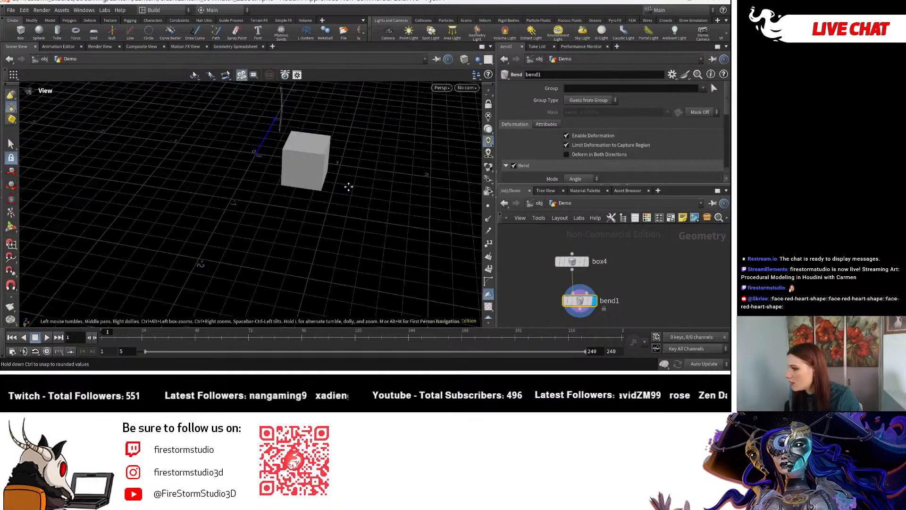
pyautogui.press('Return')
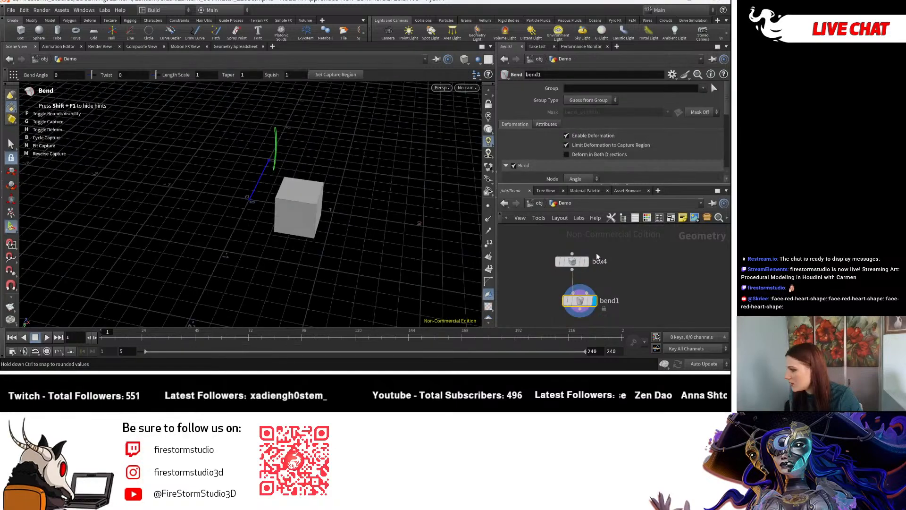
# Set box4's X Center to 0 and its Uniform Scale to 1.
pyautogui.click(596, 259)
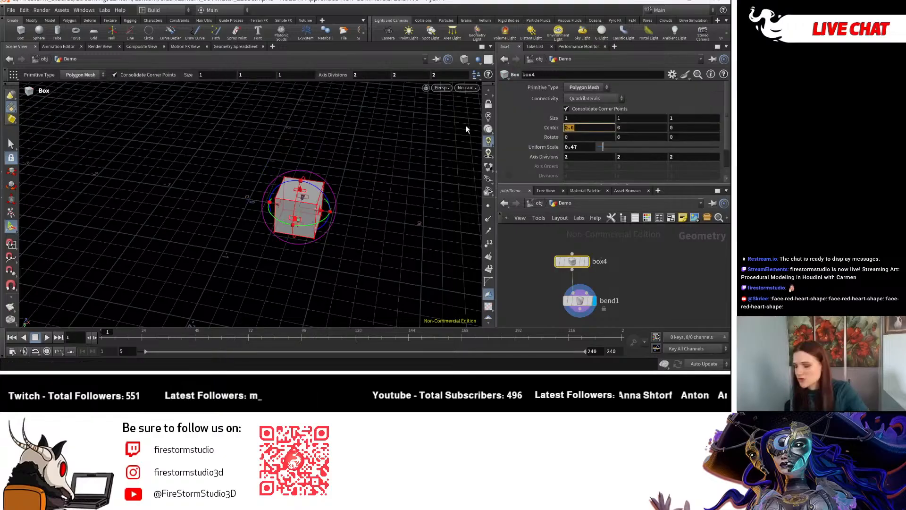
pyautogui.hotkey('ctrl', 'z')
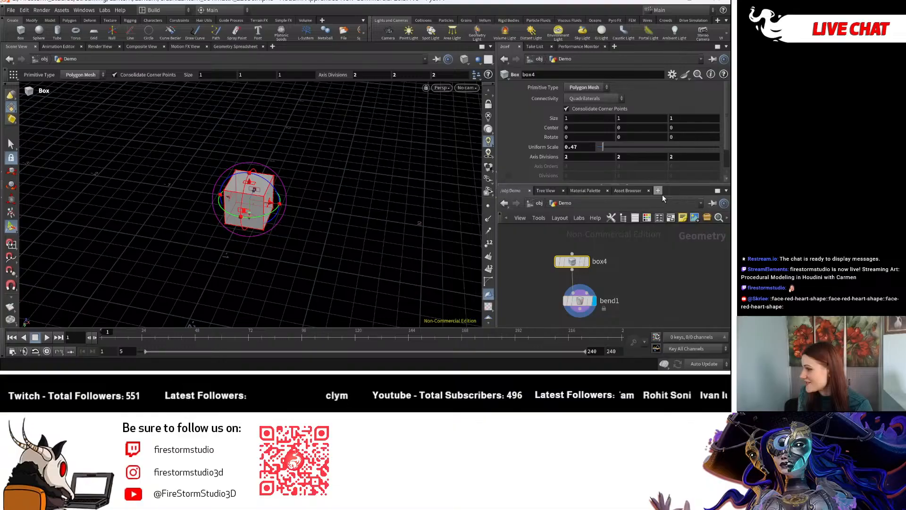
pyautogui.click(609, 146)
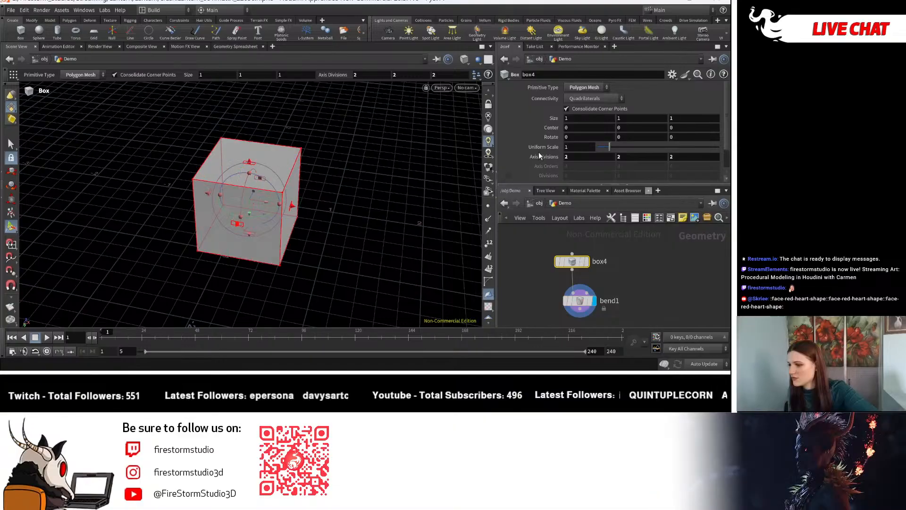
# Set box4's Y Size to 2 to make it a tall block.
pyautogui.click(625, 119)
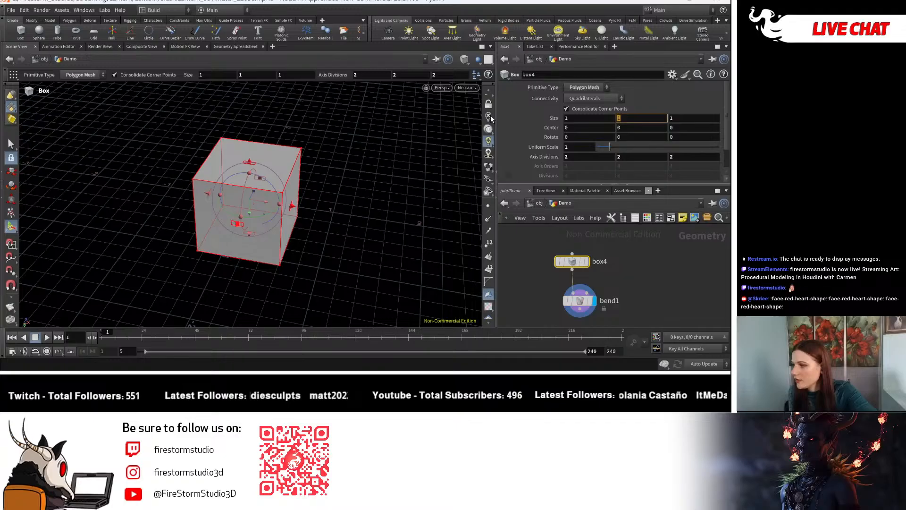
pyautogui.write('22')
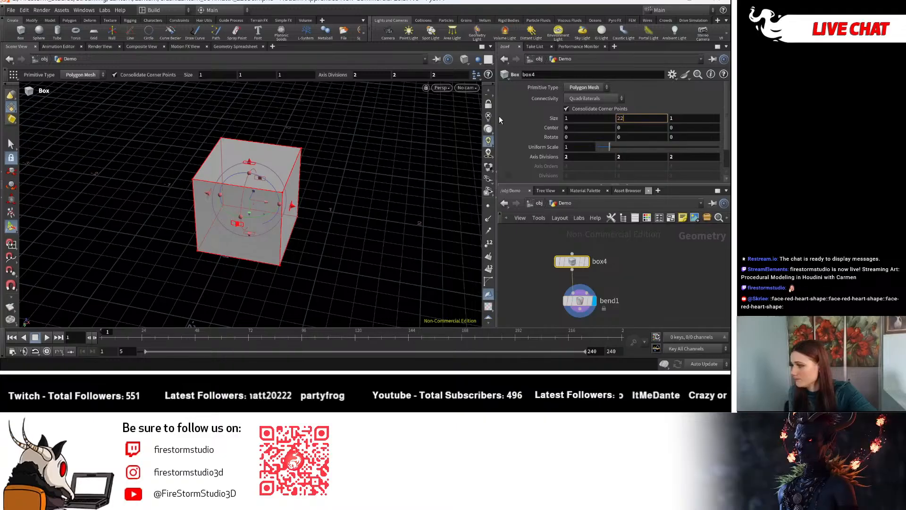
pyautogui.press('Return')
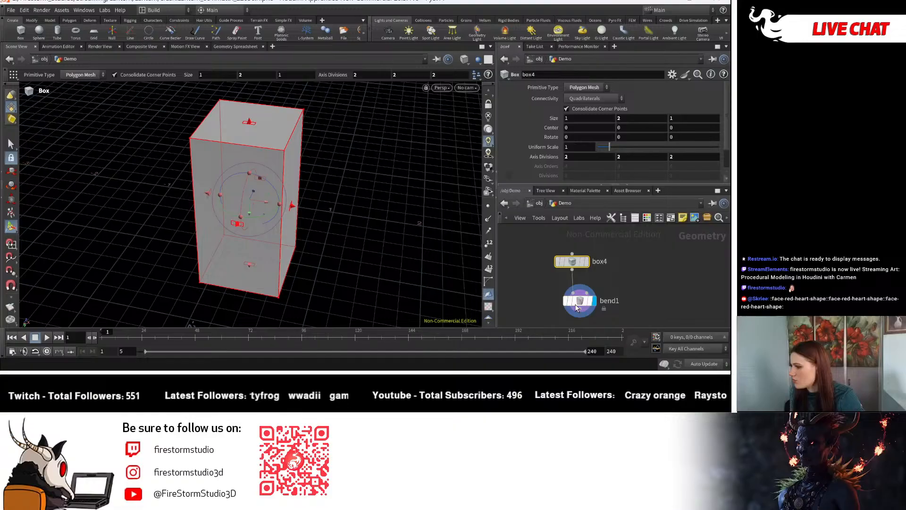
pyautogui.press('l')
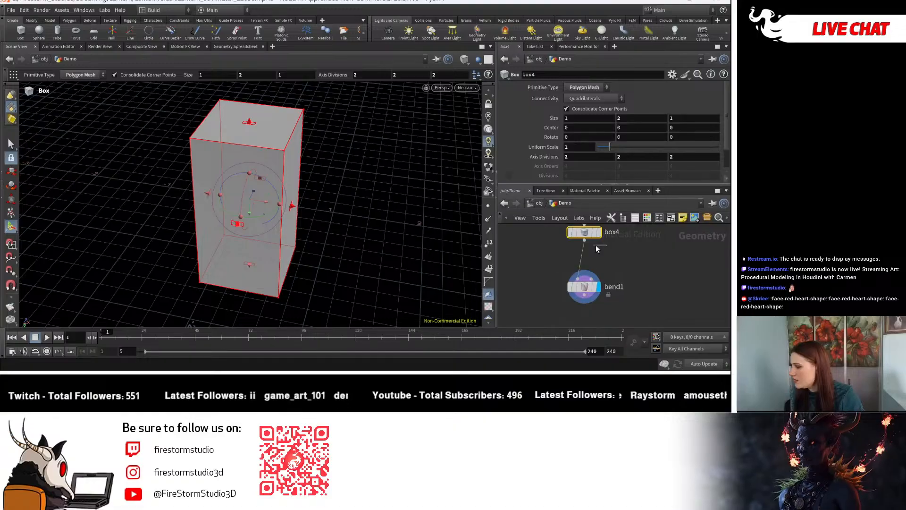
pyautogui.press('Tab')
pyautogui.moveTo(553, 245)
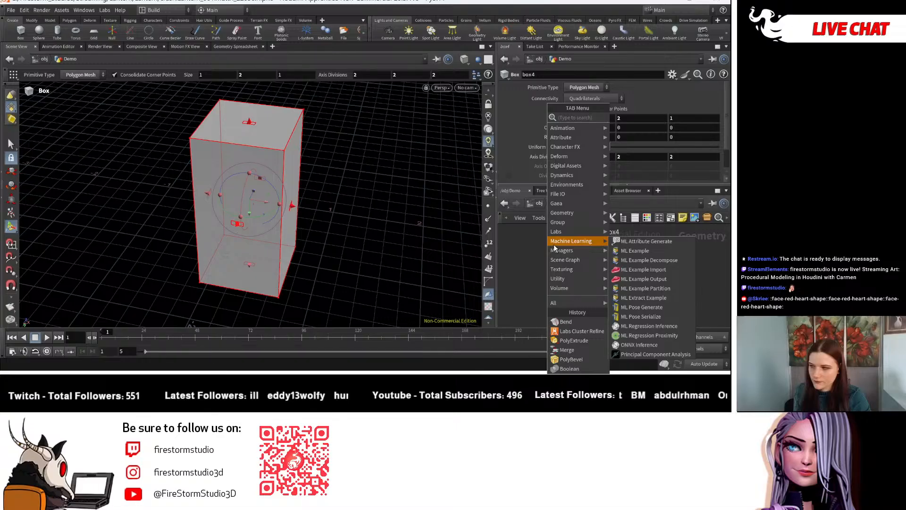
pyautogui.press('Escape')
# Set box4's Axis Divisions to 5, 10 and 5 so the block has enough segments to bend.
pyautogui.scroll(-1, 601, 156)
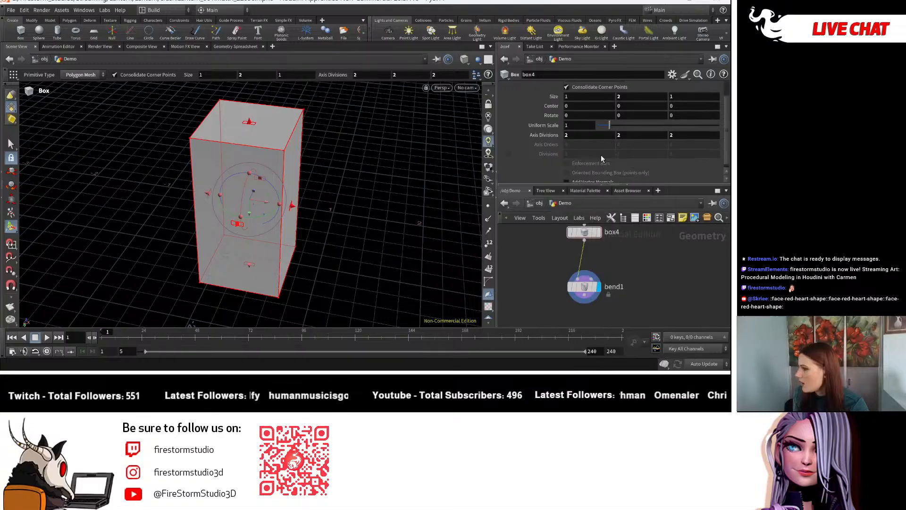
pyautogui.moveTo(590, 135); pyautogui.dragTo(636, 135, button='middle')
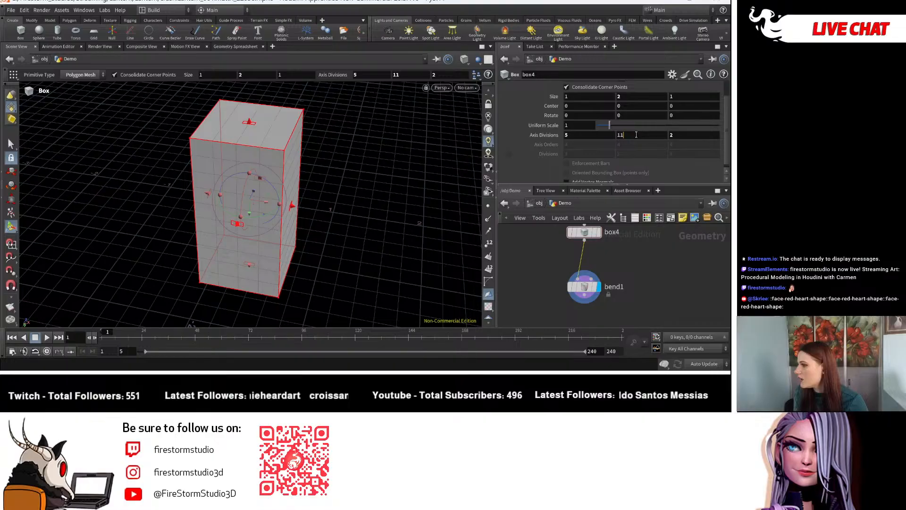
pyautogui.press('BackSpace')
pyautogui.write('0')
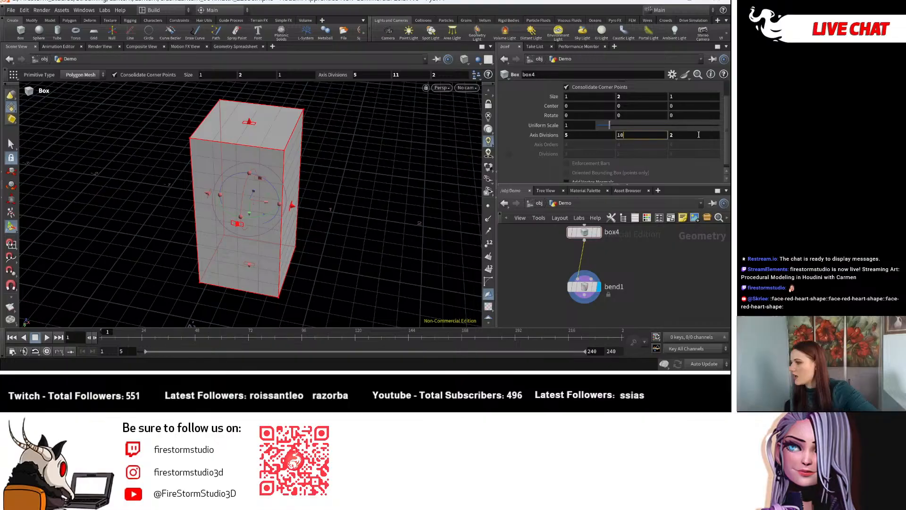
pyautogui.press('Tab')
pyautogui.write('5')
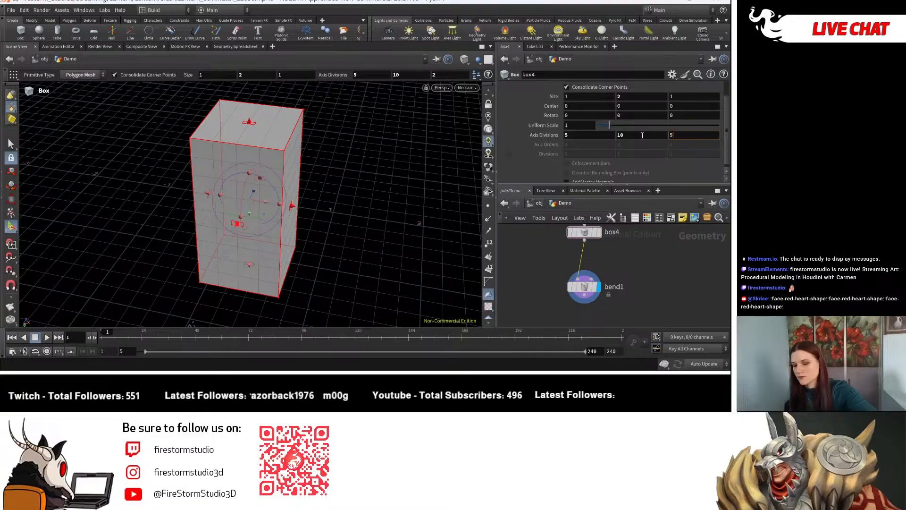
pyautogui.press('Return')
pyautogui.press('Escape')
pyautogui.moveTo(283, 222); pyautogui.dragTo(372, 231)
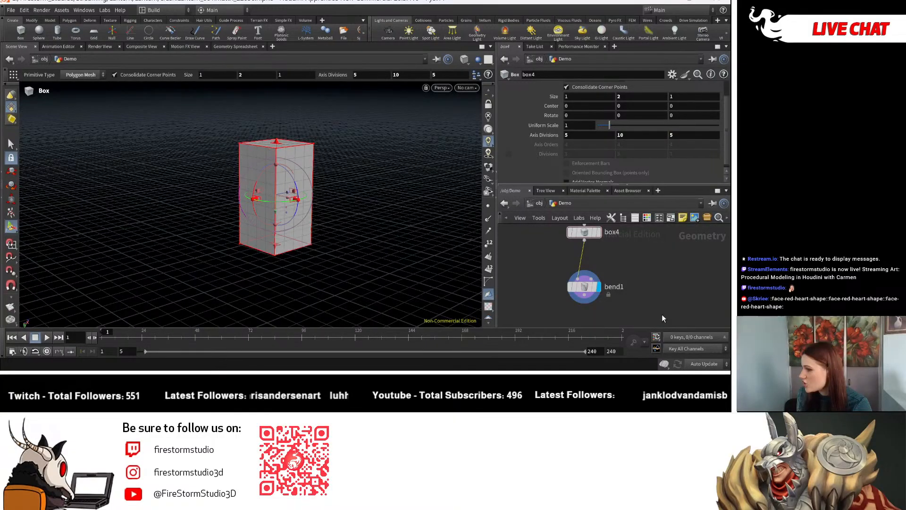
# Try a Bend Angle of 90 on bend1 with its default capture region.
pyautogui.click(584, 287)
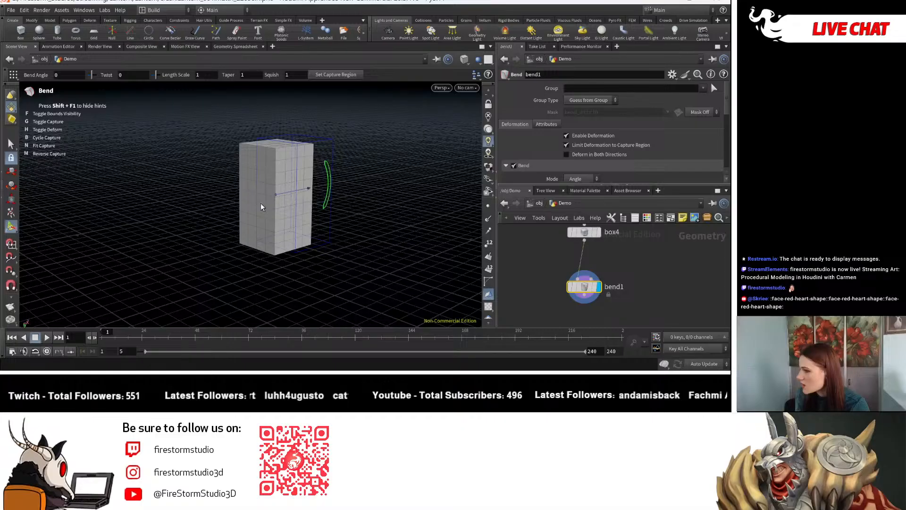
pyautogui.press('Escape')
pyautogui.moveTo(261, 207); pyautogui.dragTo(329, 203)
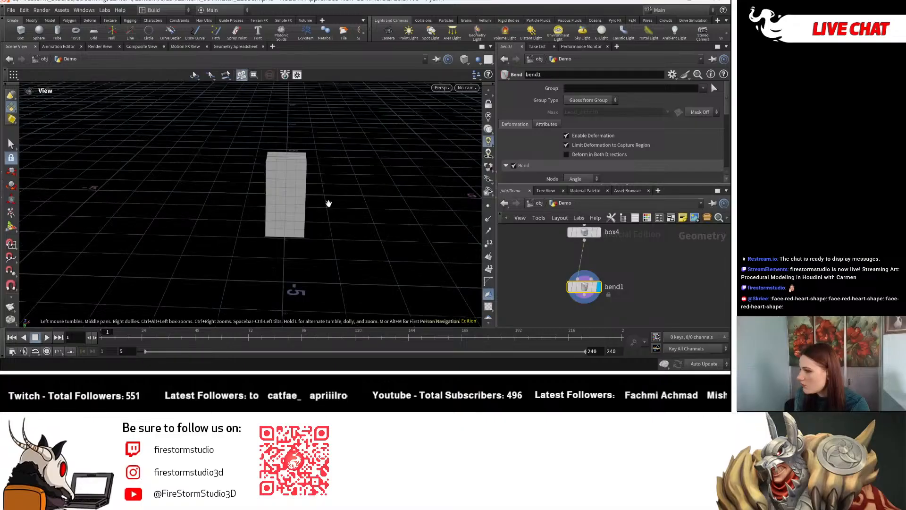
pyautogui.press('Return')
pyautogui.scroll(-1, 629, 142)
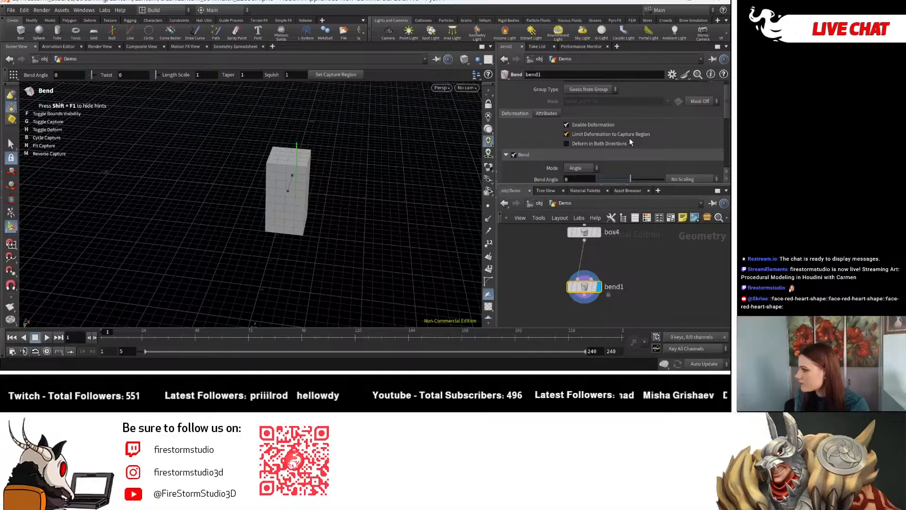
pyautogui.scroll(-1, 629, 139)
pyautogui.moveTo(630, 169); pyautogui.dragTo(664, 169)
pyautogui.press('Escape')
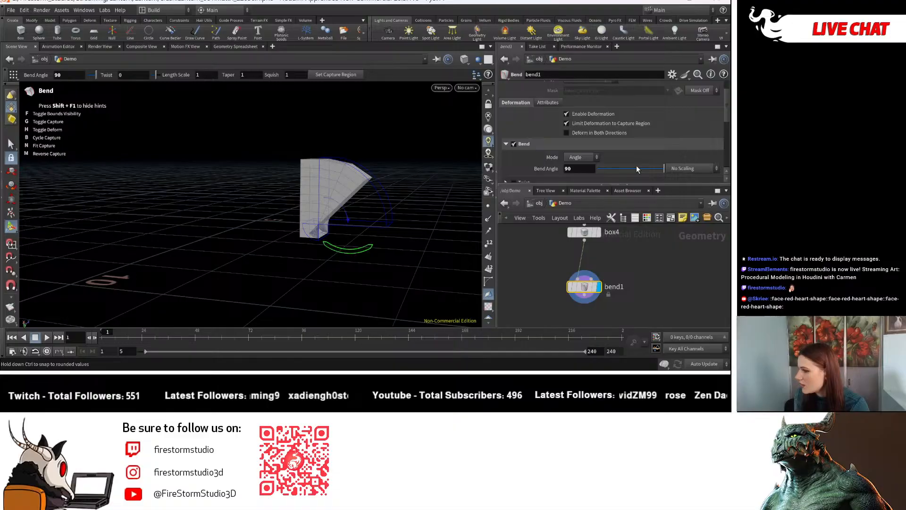
# Try small Bend Angles such as -13.1 and 3.1 on bend1, and undo all the Bend Angle changes.
pyautogui.moveTo(636, 169); pyautogui.dragTo(627, 168)
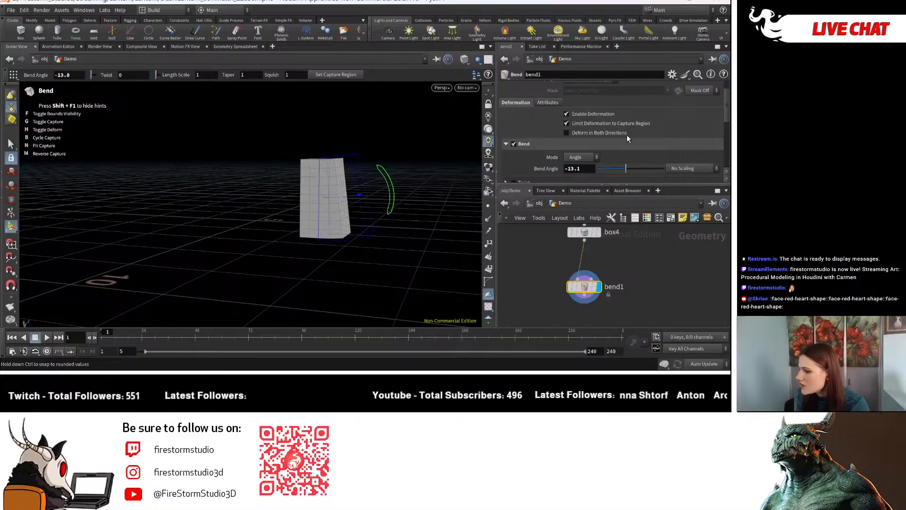
pyautogui.moveTo(627, 135); pyautogui.dragTo(632, 193)
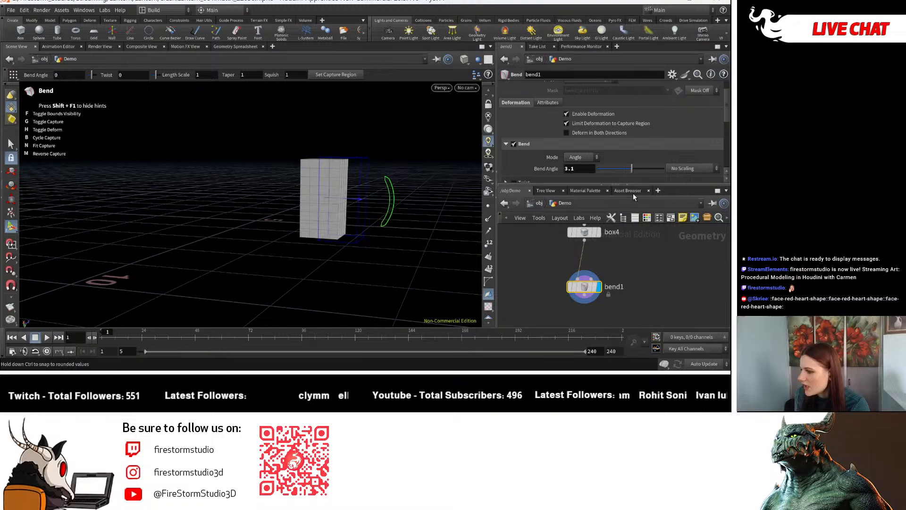
pyautogui.hotkey('ctrl', 'z')
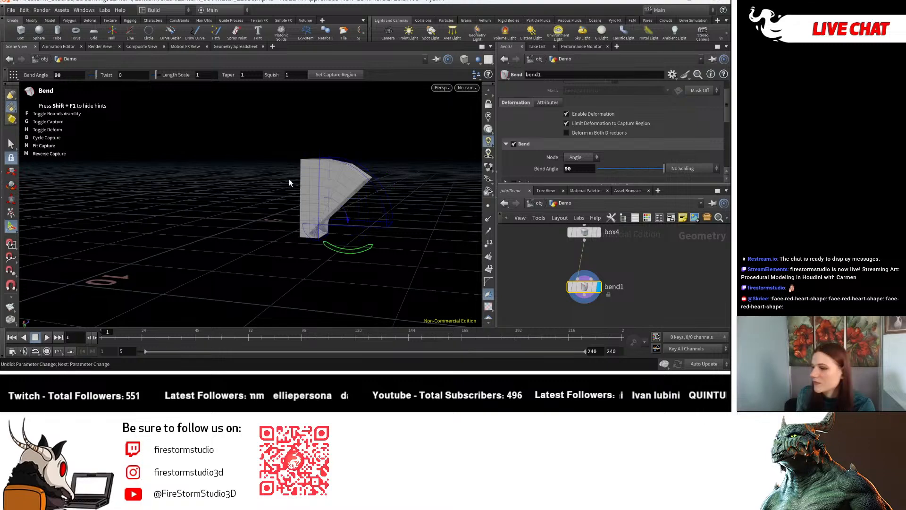
pyautogui.hotkey('ctrl', 'z')
# Set bend1's capture region in the front view, from the centre of the box's top edge to the centre of its bottom edge.
pyautogui.keyDown('alt'); pyautogui.moveTo(289, 180); pyautogui.dragTo(375, 269); pyautogui.keyUp('alt')
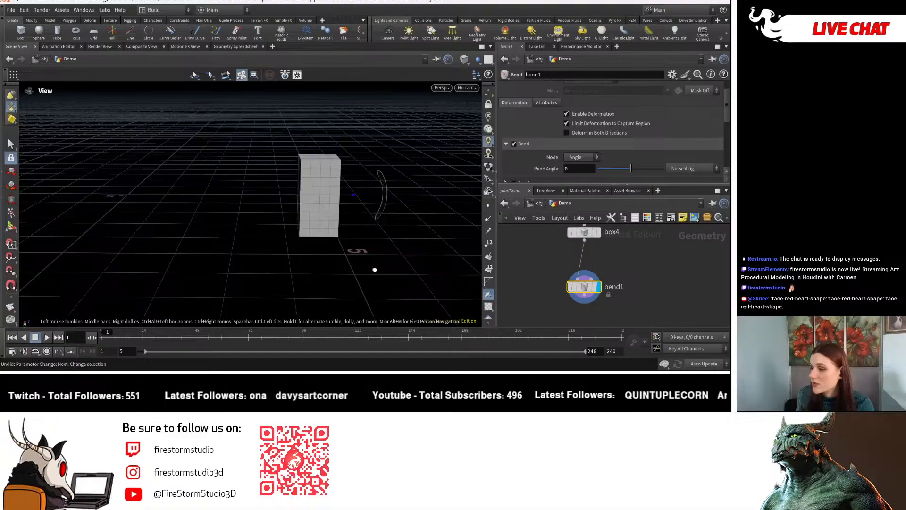
pyautogui.press('Return')
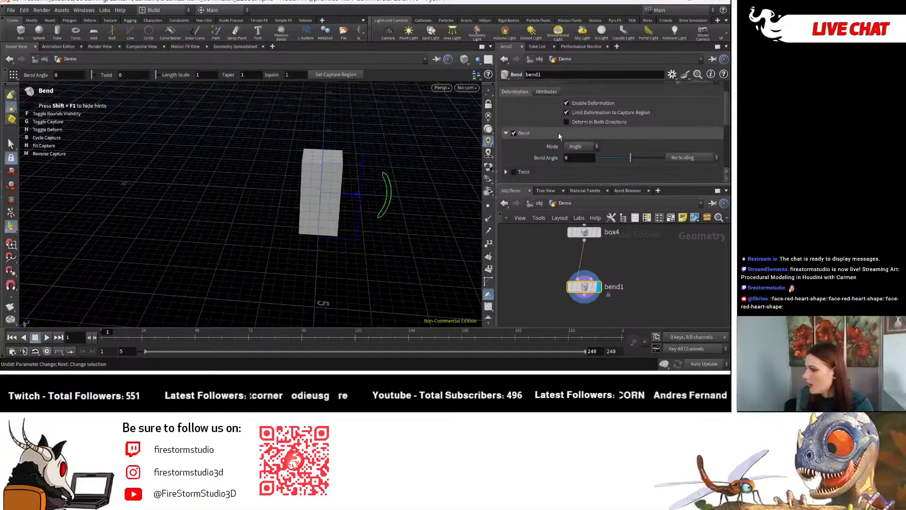
pyautogui.scroll(-3, 558, 132)
pyautogui.click(584, 148)
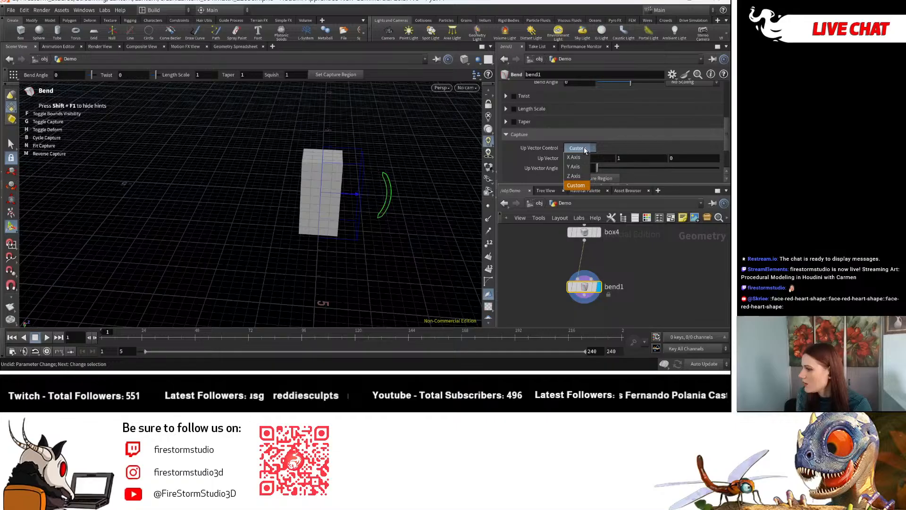
pyautogui.click(584, 150)
pyautogui.scroll(-1, 584, 151)
pyautogui.click(593, 147)
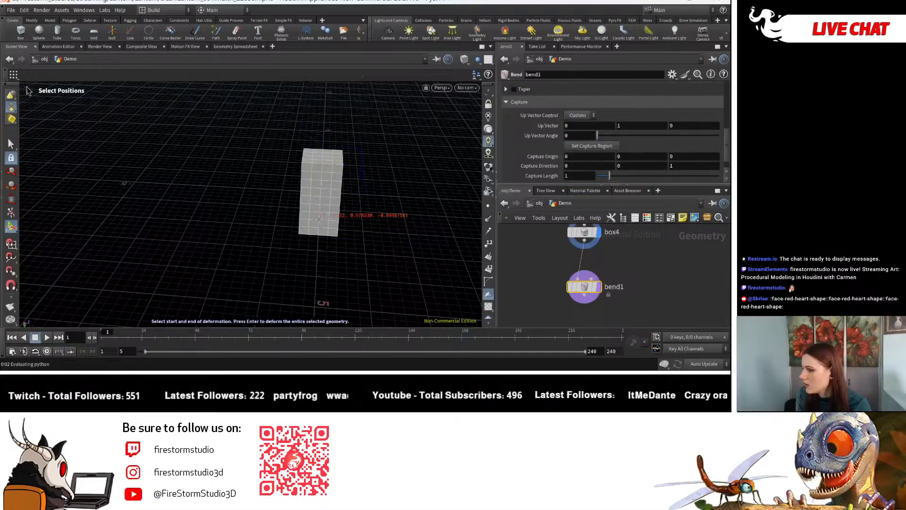
pyautogui.click(441, 88)
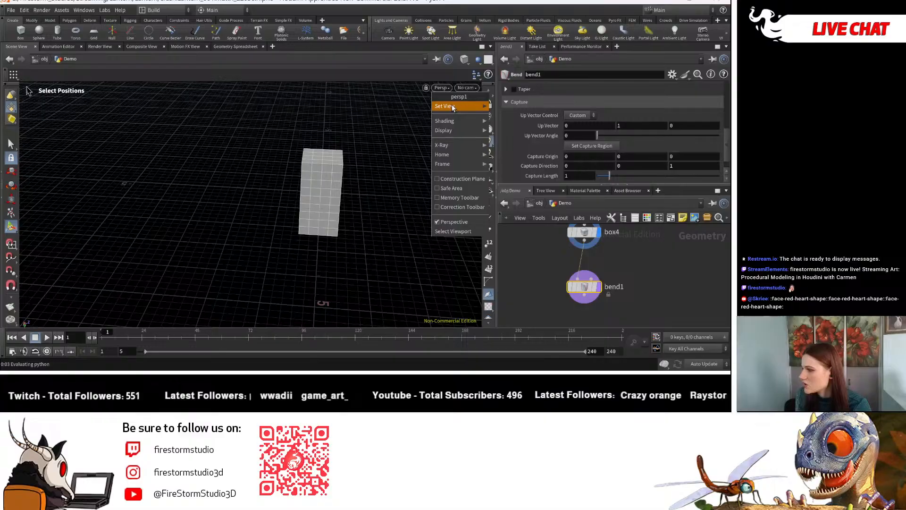
pyautogui.click(506, 135)
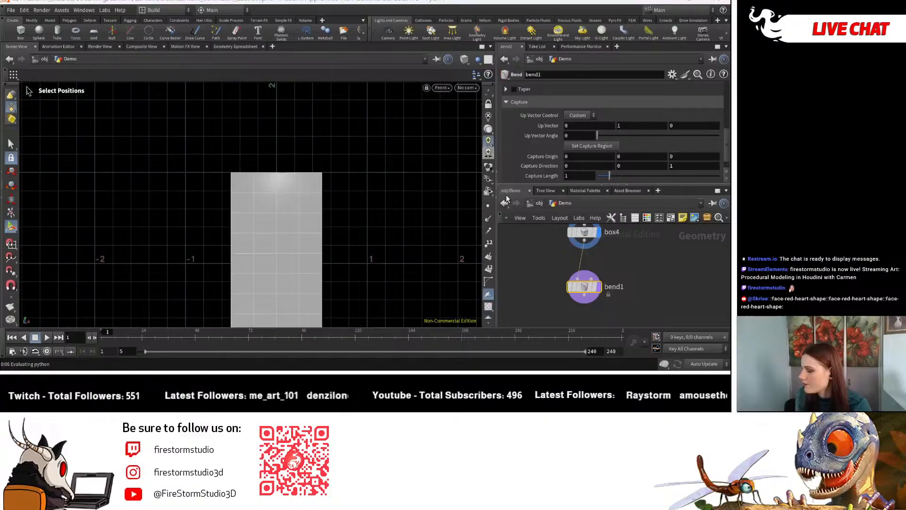
pyautogui.keyDown('alt'); pyautogui.moveTo(258, 186); pyautogui.dragTo(232, 119, button='middle'); pyautogui.keyUp('alt')
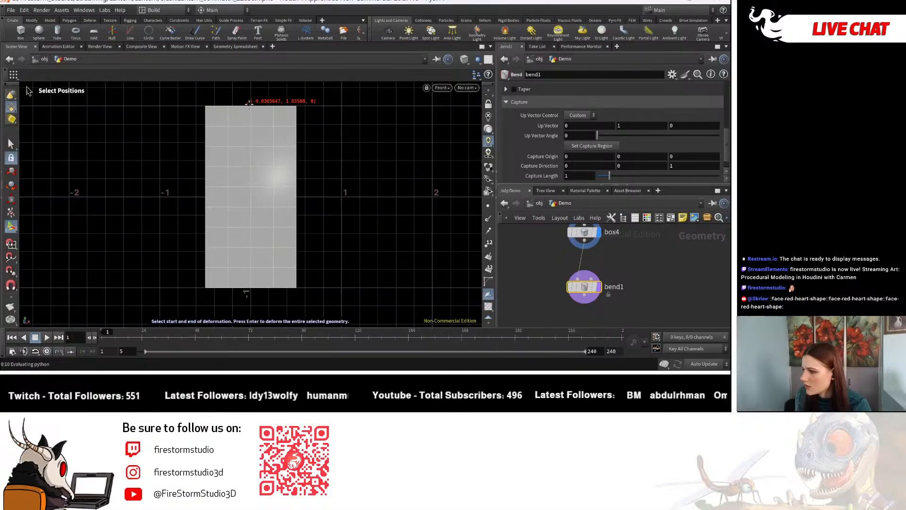
pyautogui.click(249, 103)
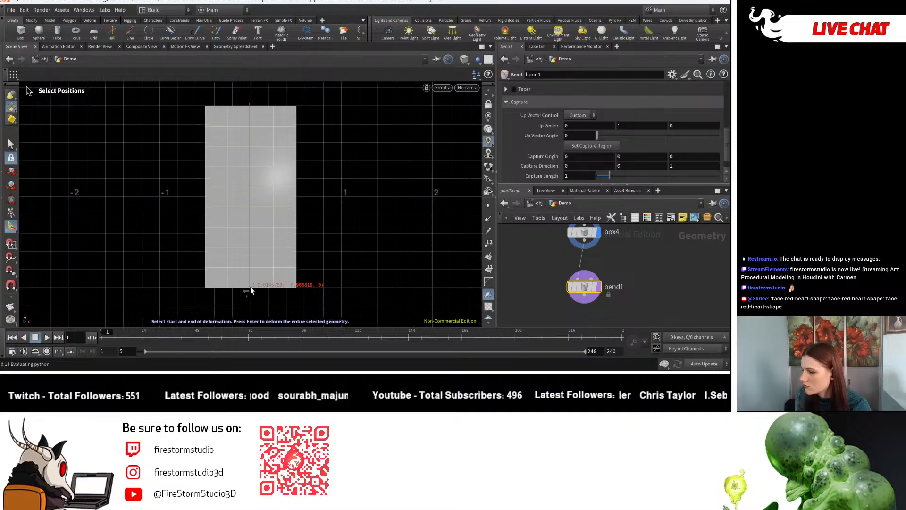
pyautogui.click(251, 290)
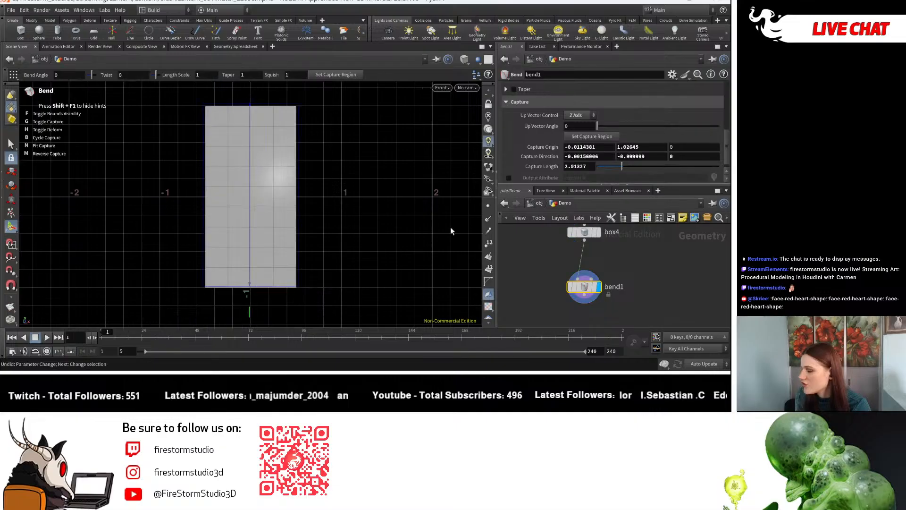
# Set bend1's Capture Origin X to 0.
pyautogui.click(566, 146)
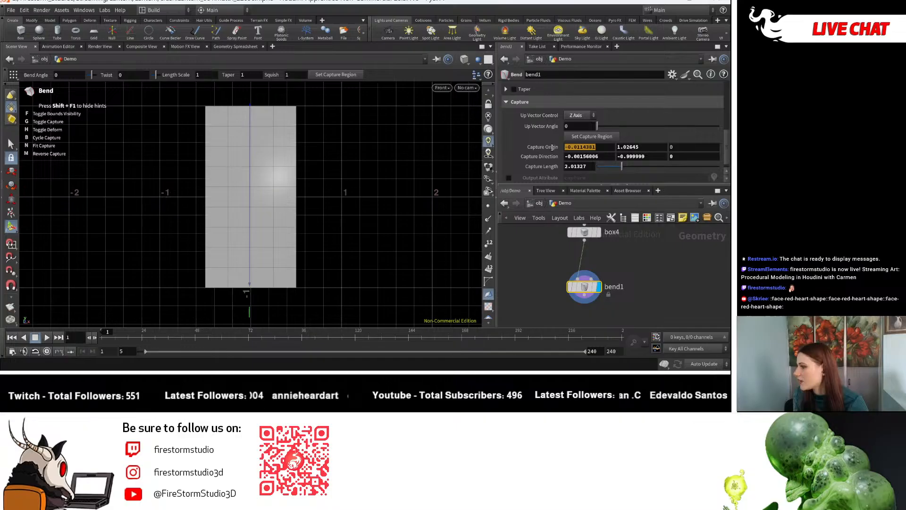
pyautogui.write('0')
pyautogui.press('Return')
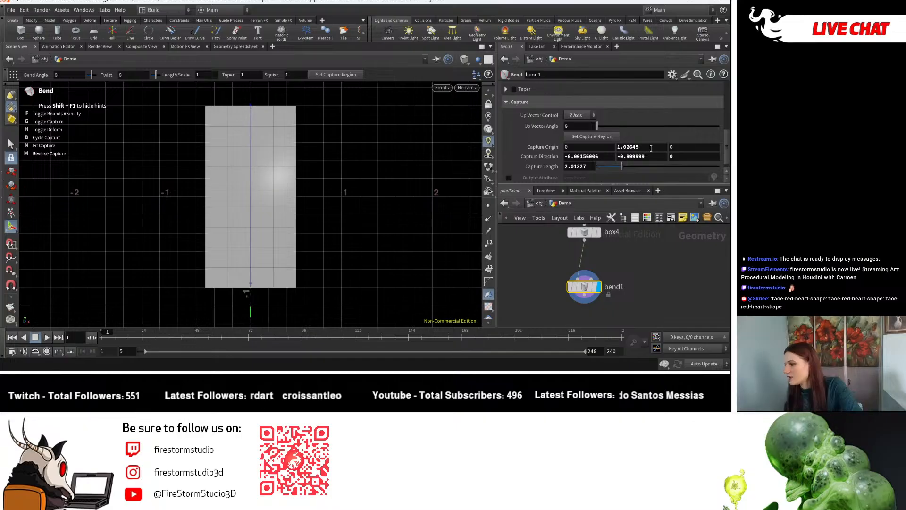
# Try resetting bend1's Capture Origin Y to 0, and undo the reset.
pyautogui.keyDown('ctrl'); pyautogui.middleClick(651, 147); pyautogui.keyUp('ctrl')
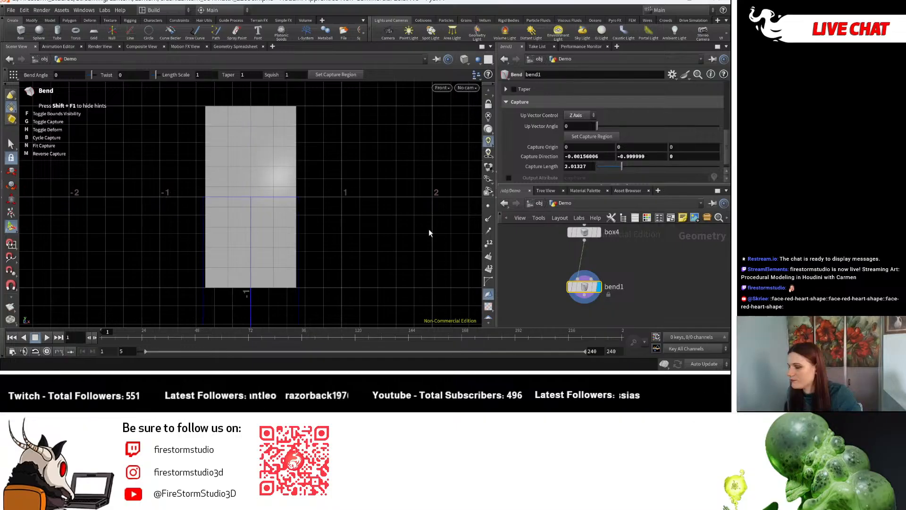
pyautogui.hotkey('ctrl', 'z')
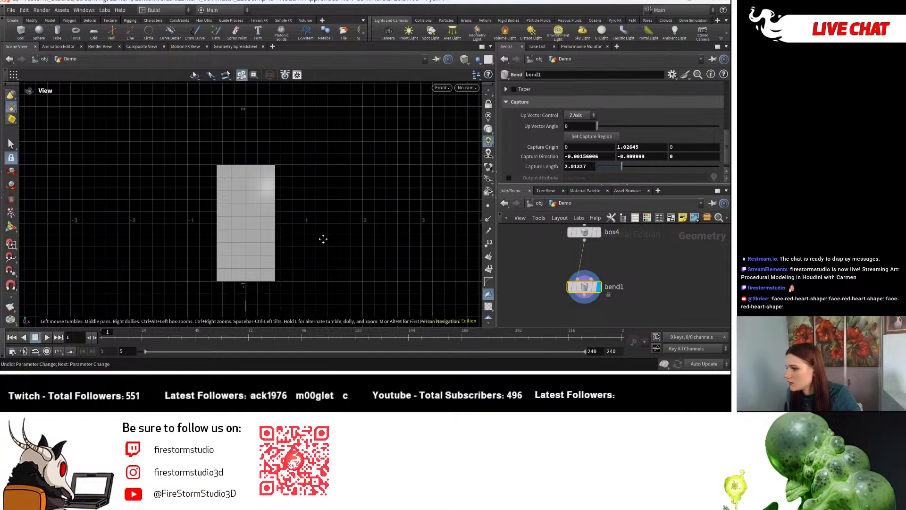
pyautogui.press('Return')
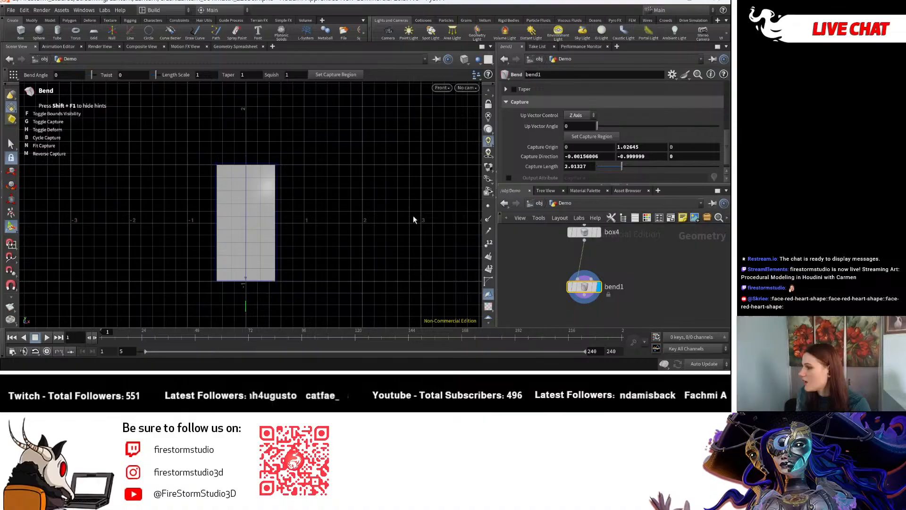
# Increase bend1's Capture Length to 2.23 and set its Capture Direction X to 0.
pyautogui.moveTo(621, 166)
pyautogui.mouseDown()
pyautogui.moveTo(635, 166)
pyautogui.moveTo(624, 166)
pyautogui.mouseUp()
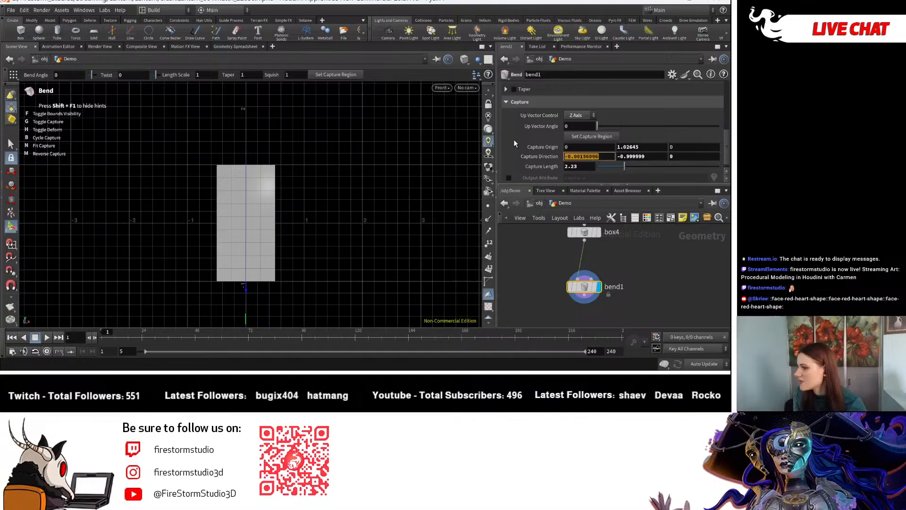
pyautogui.write('0')
pyautogui.press('Return')
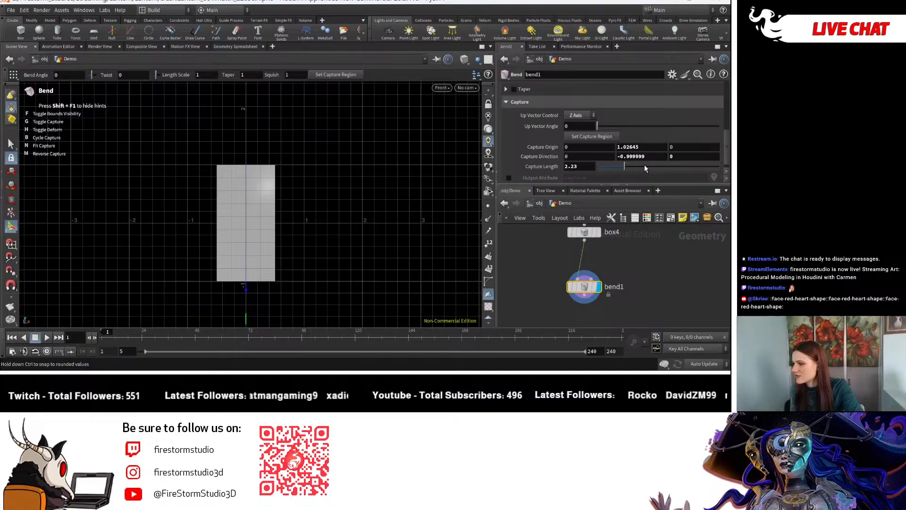
# Try resetting bend1's Capture Direction Y to 0, undo that, and set it to 1 so the capture region points upward.
pyautogui.keyDown('ctrl'); pyautogui.middleClick(637, 156); pyautogui.keyUp('ctrl')
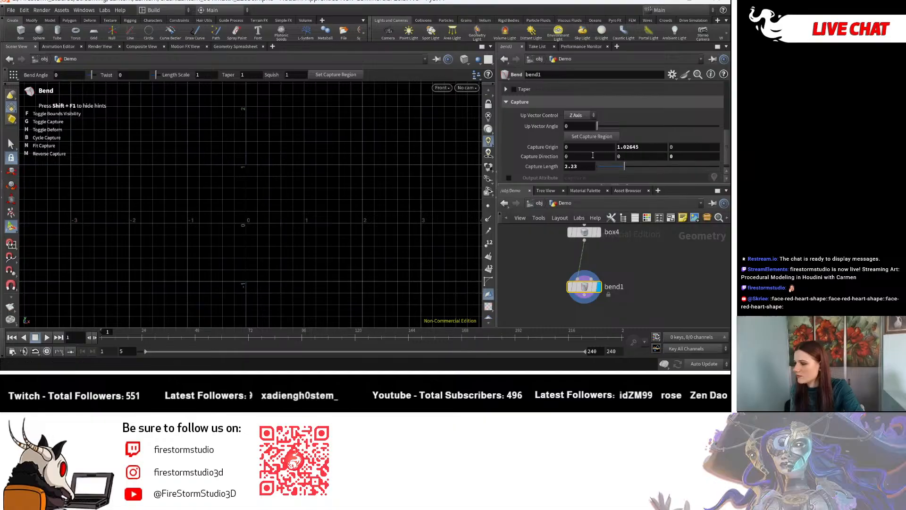
pyautogui.hotkey('ctrl', 'z')
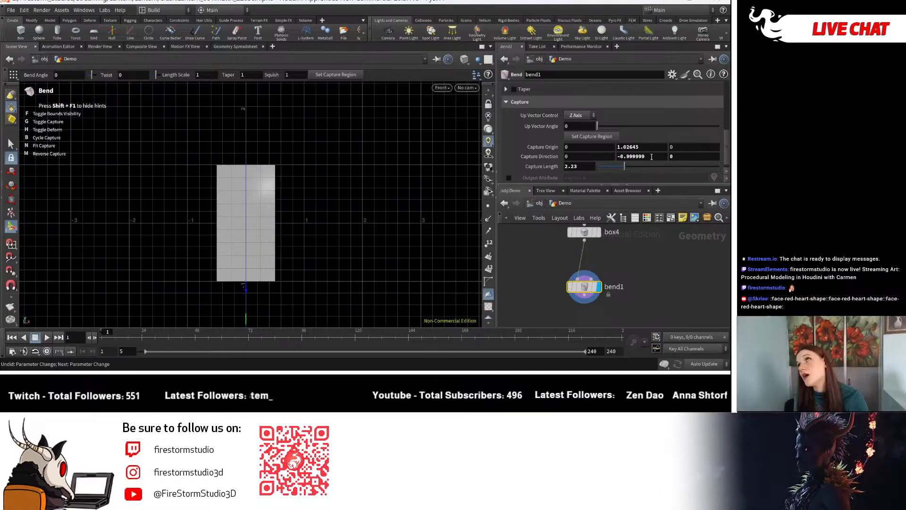
pyautogui.click(651, 156)
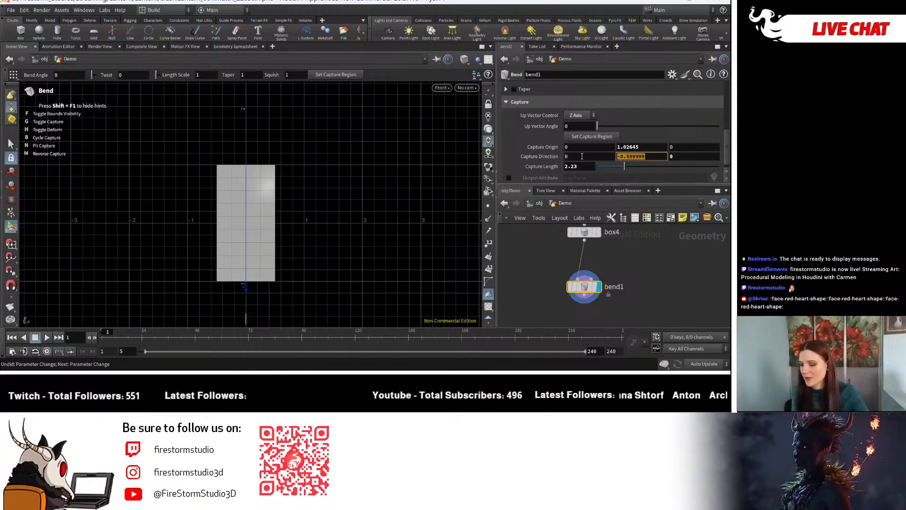
pyautogui.write('1')
pyautogui.press('Return')
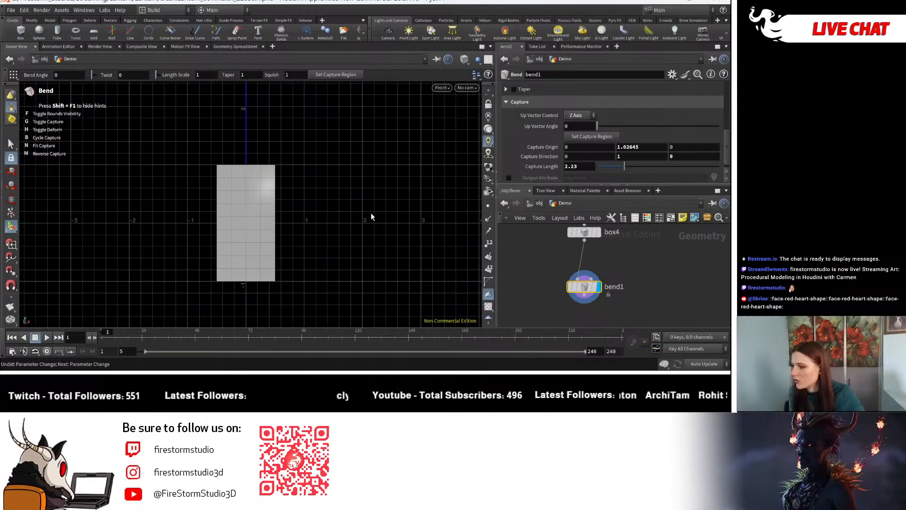
# Reduce bend1's Capture Length to 2.07 and examine the whole capture region above the box.
pyautogui.moveTo(624, 166)
pyautogui.mouseDown()
pyautogui.moveTo(614, 171)
pyautogui.moveTo(623, 171)
pyautogui.mouseUp()
pyautogui.rightClick(98, 193)
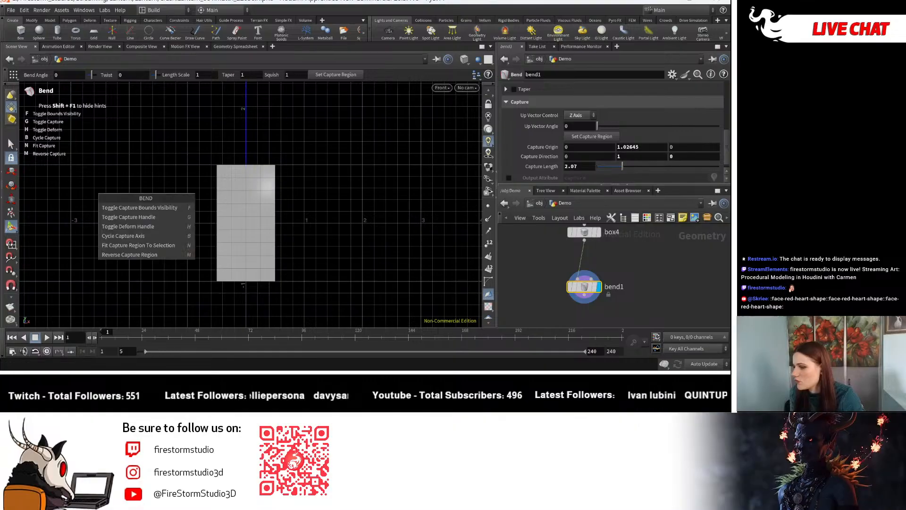
pyautogui.keyDown('alt'); pyautogui.moveTo(249, 107); pyautogui.dragTo(224, 189, button='right'); pyautogui.keyUp('alt')
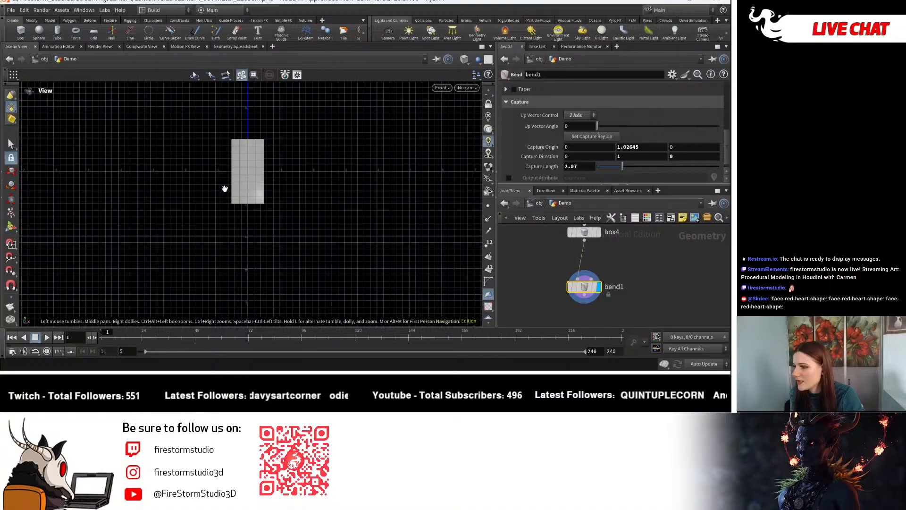
pyautogui.keyDown('alt'); pyautogui.moveTo(224, 188); pyautogui.dragTo(230, 246, button='middle'); pyautogui.keyUp('alt')
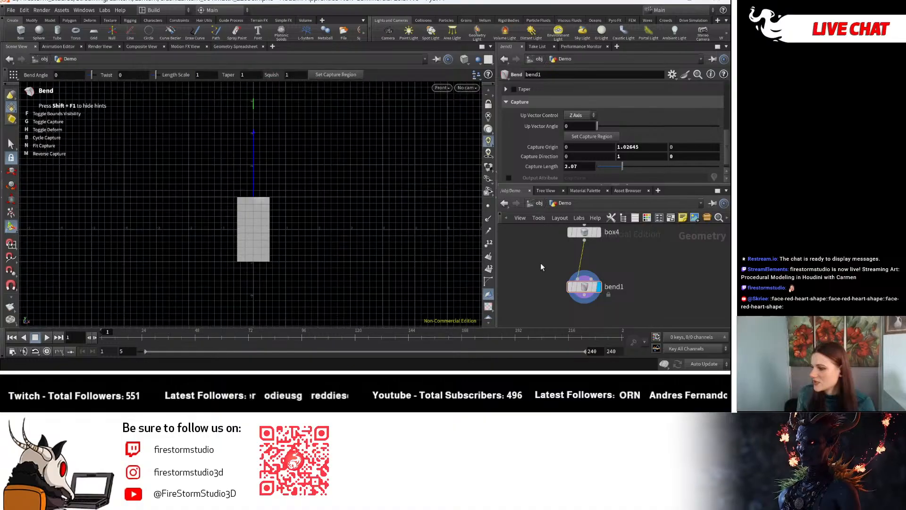
# Insert a Match Size node between box4 and bend1 and display its result.
pyautogui.press('Tab')
pyautogui.write('m')
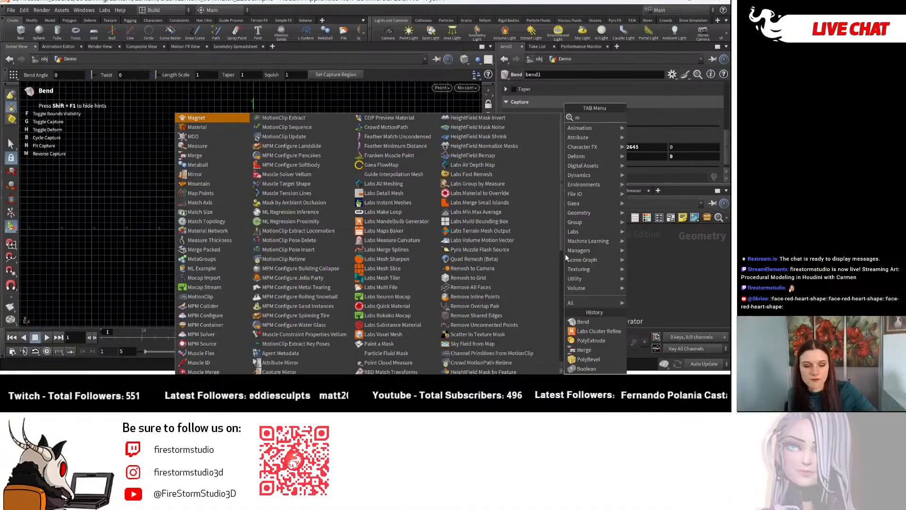
pyautogui.write('atch')
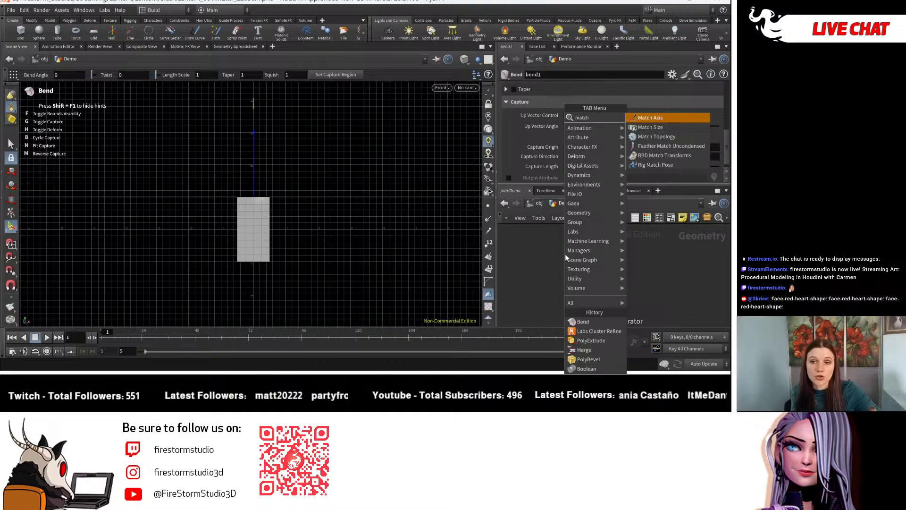
pyautogui.click(642, 130)
pyautogui.click(590, 268)
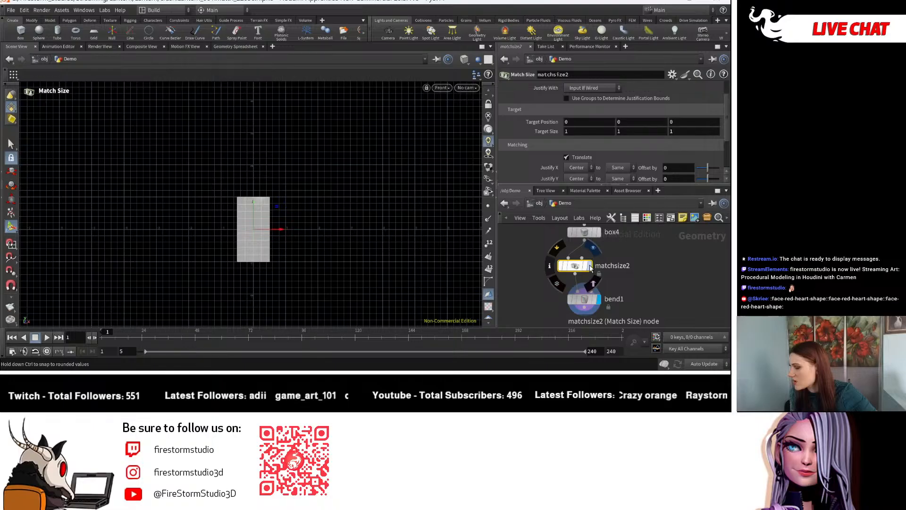
# Set Justify Y to Min on the Match Size node so the box stands on the ground plane.
pyautogui.scroll(-3, 586, 157)
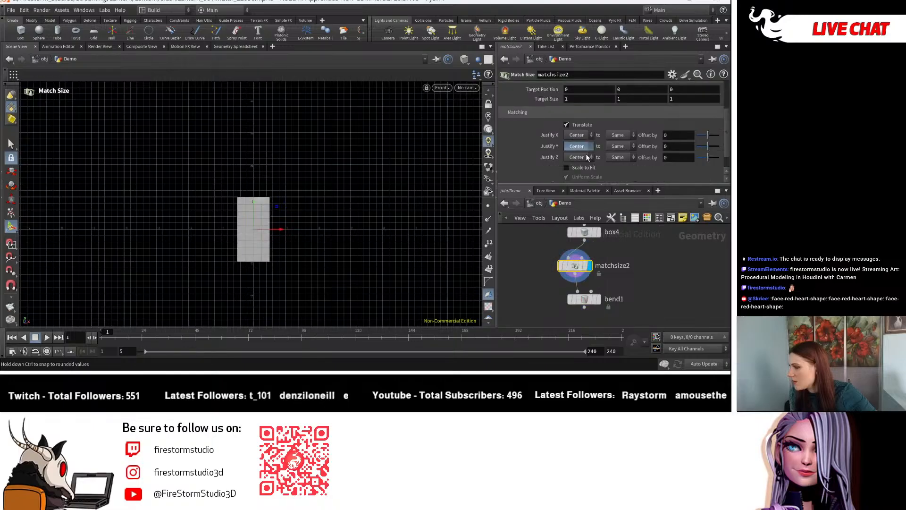
pyautogui.click(585, 154)
pyautogui.scroll(6, 284, 235)
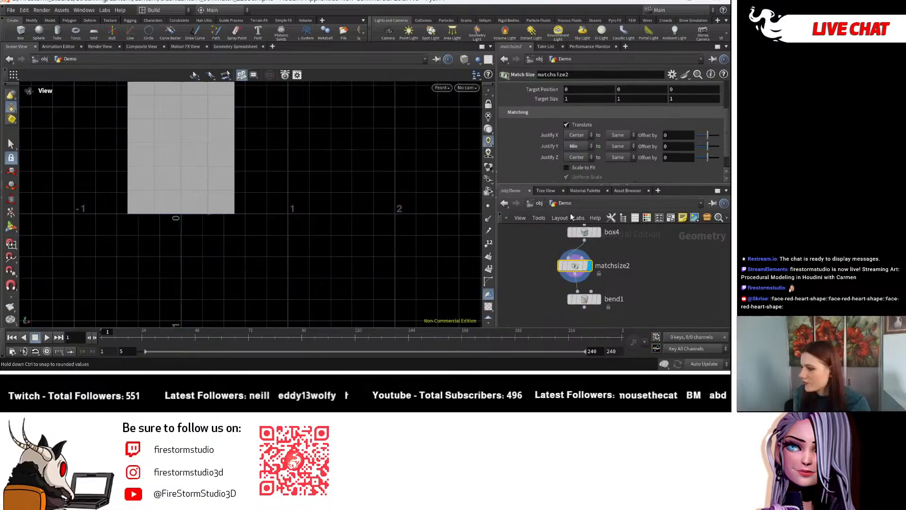
pyautogui.keyDown('alt'); pyautogui.moveTo(274, 151); pyautogui.dragTo(315, 245, button='middle'); pyautogui.keyUp('alt')
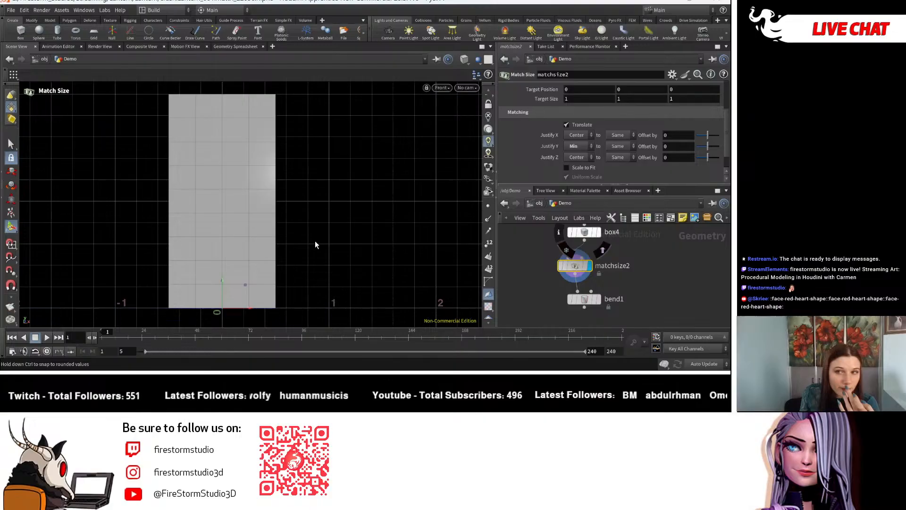
pyautogui.scroll(-3, 315, 244)
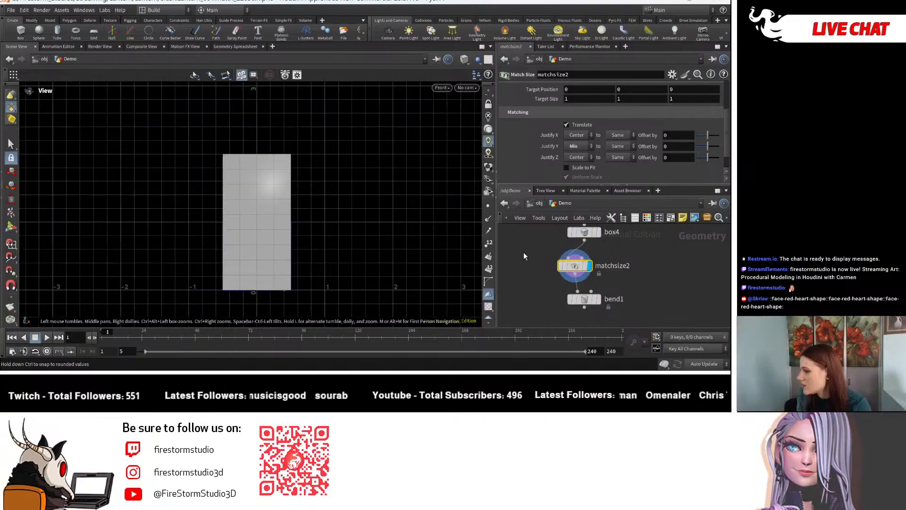
# Display bend1 and redefine its capture region in the front view from the centre of the box's base to its top.
pyautogui.click(588, 301)
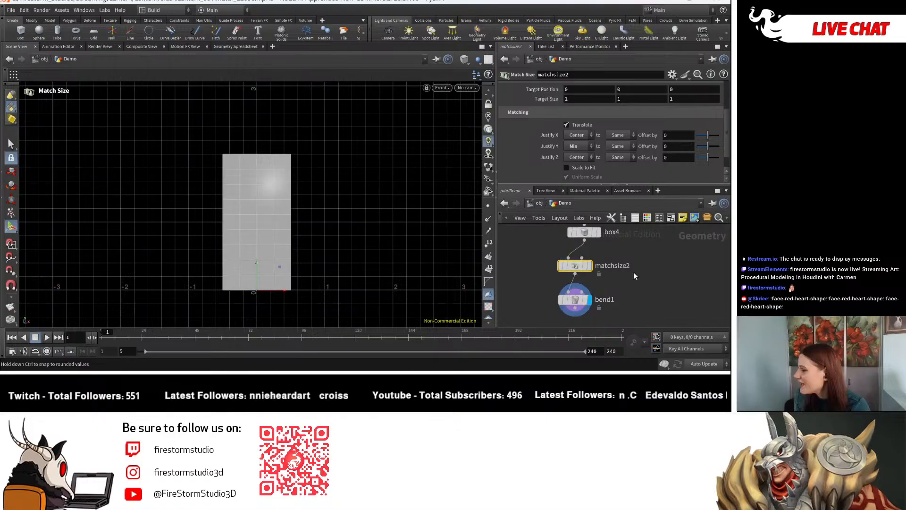
pyautogui.press('Down')
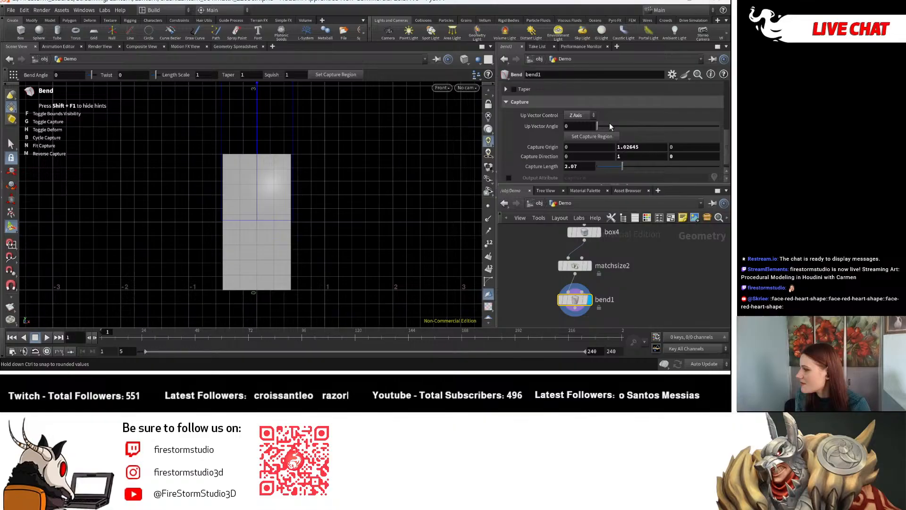
pyautogui.click(593, 137)
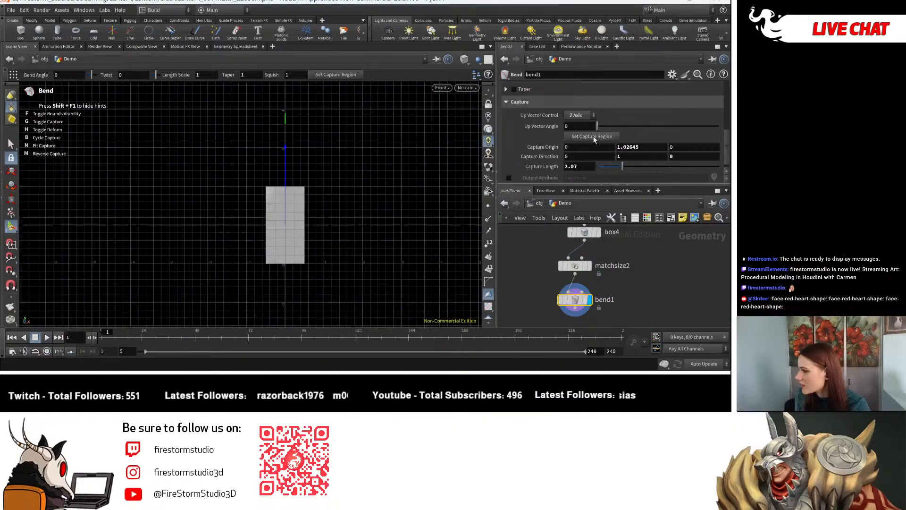
pyautogui.click(593, 138)
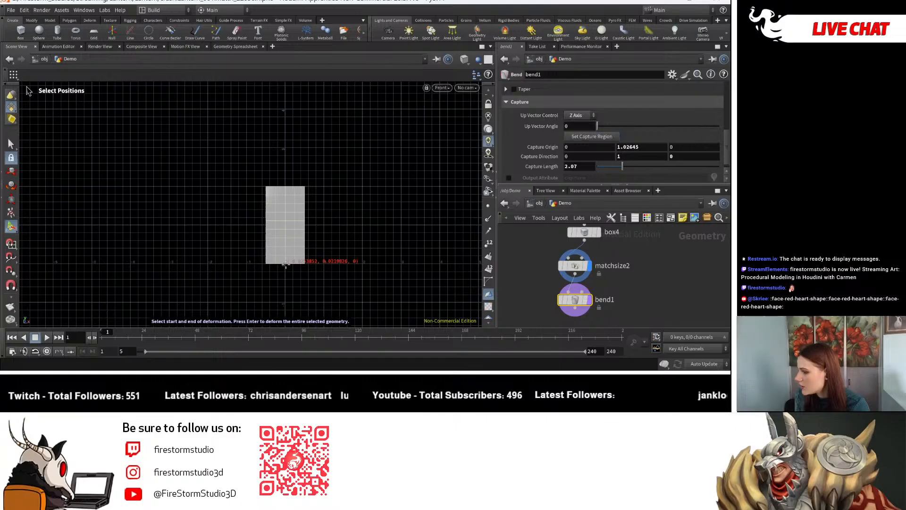
pyautogui.click(285, 263)
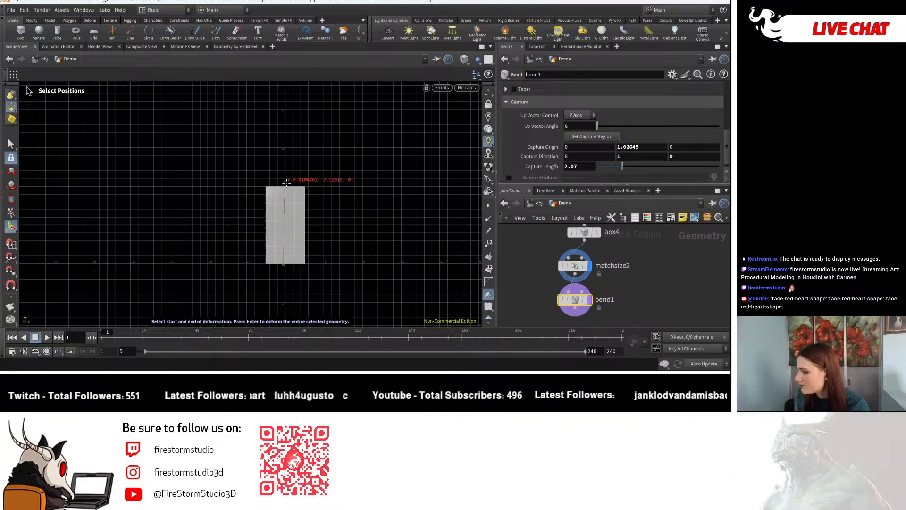
pyautogui.click(286, 183)
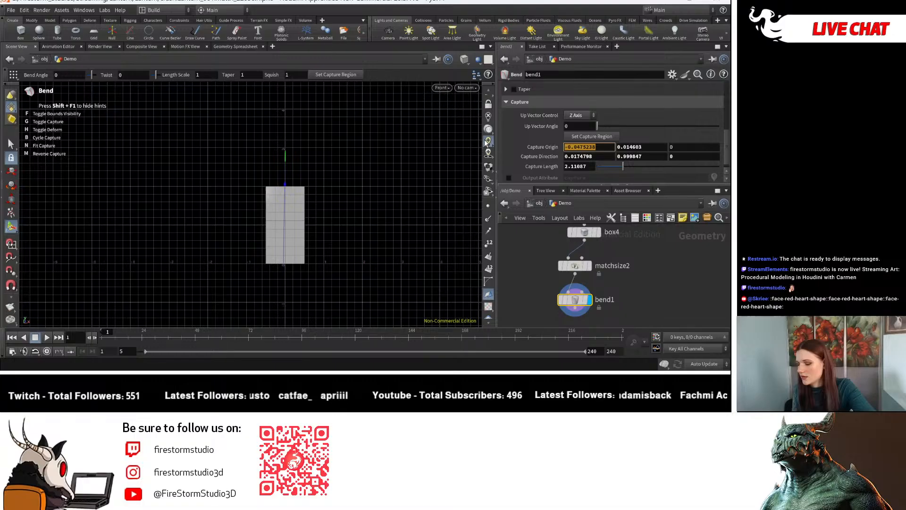
# Set bend1's Capture Origin X and Capture Direction X to 0, and extend the Capture Length to 3.24.
pyautogui.write('0')
pyautogui.press('Return')
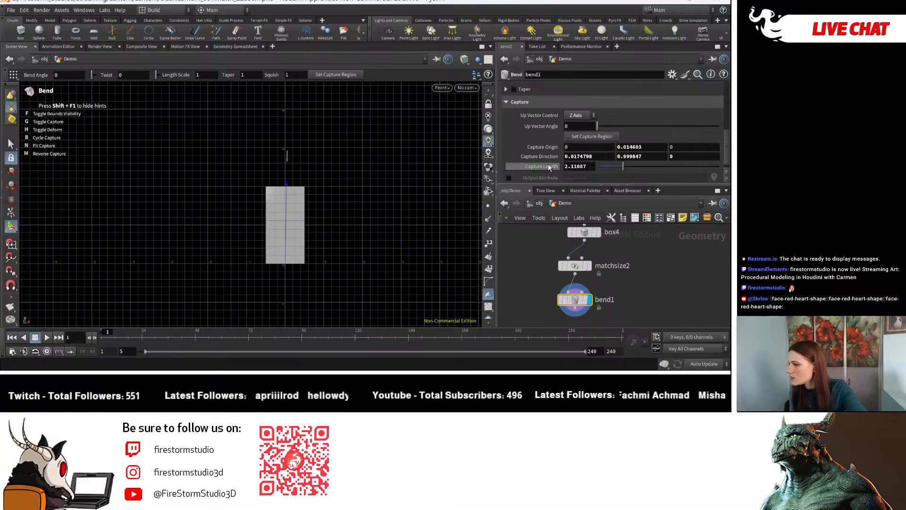
pyautogui.moveTo(623, 166); pyautogui.dragTo(608, 166)
pyautogui.moveTo(594, 156); pyautogui.dragTo(533, 151)
pyautogui.write('0')
pyautogui.press('Return')
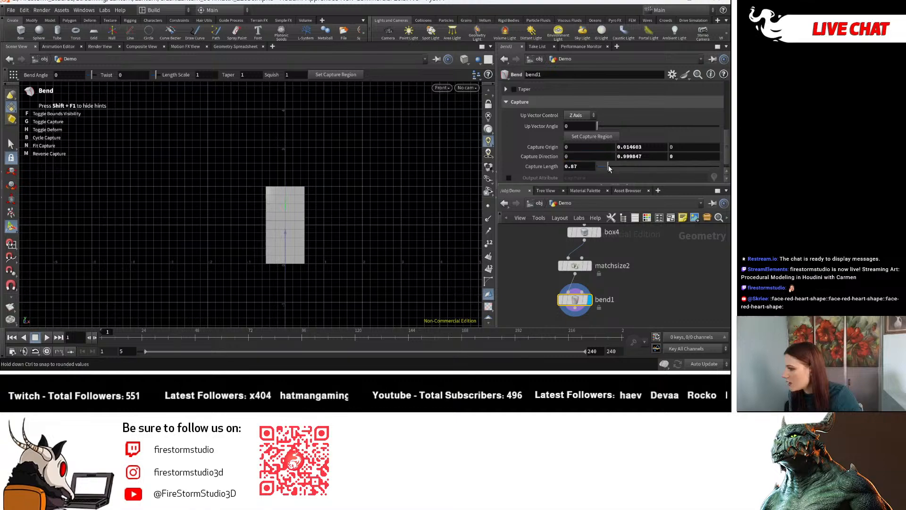
pyautogui.moveTo(608, 166); pyautogui.dragTo(637, 166)
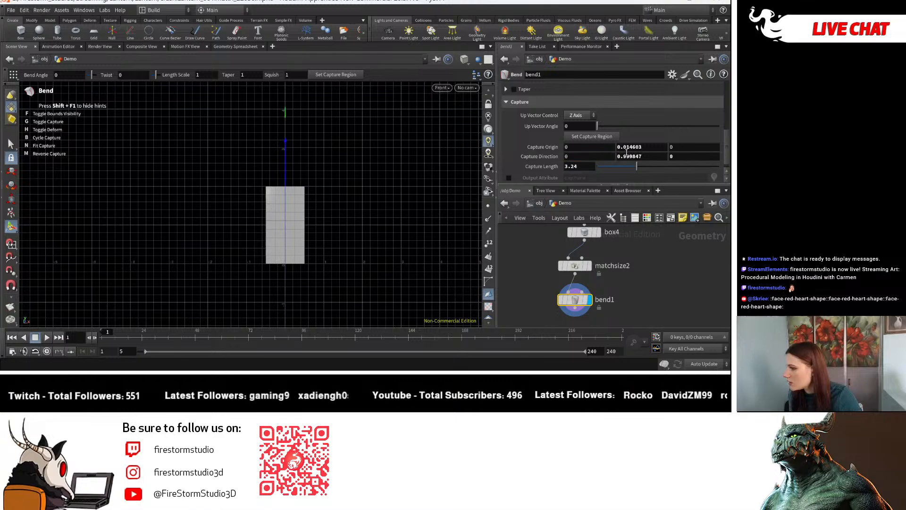
# Set bend1's Bend Angle to 80.8 and examine the bent box in the perspective view.
pyautogui.scroll(3, 630, 139)
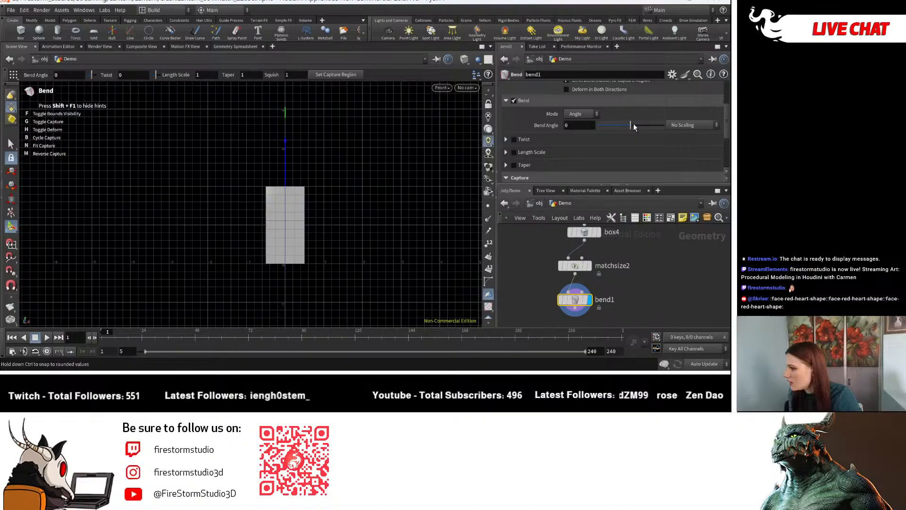
pyautogui.moveTo(634, 127); pyautogui.dragTo(662, 130)
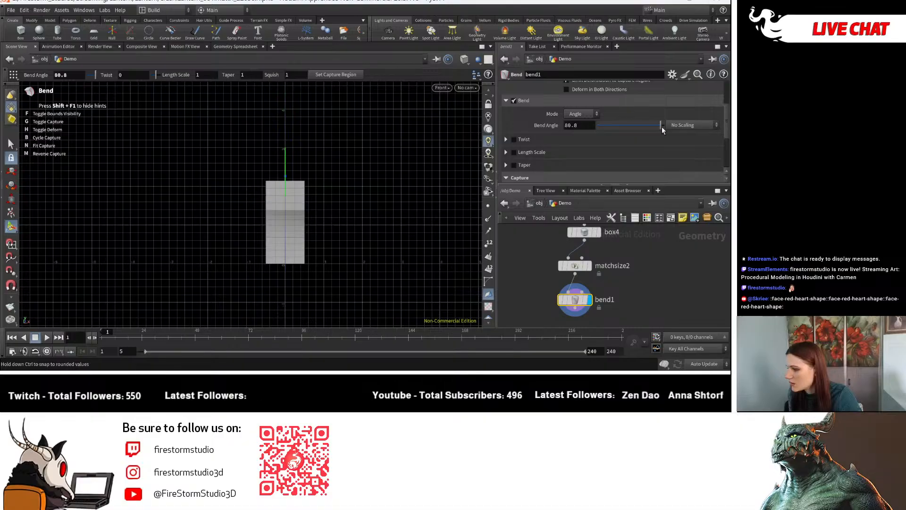
pyautogui.click(441, 88)
pyautogui.moveTo(451, 106)
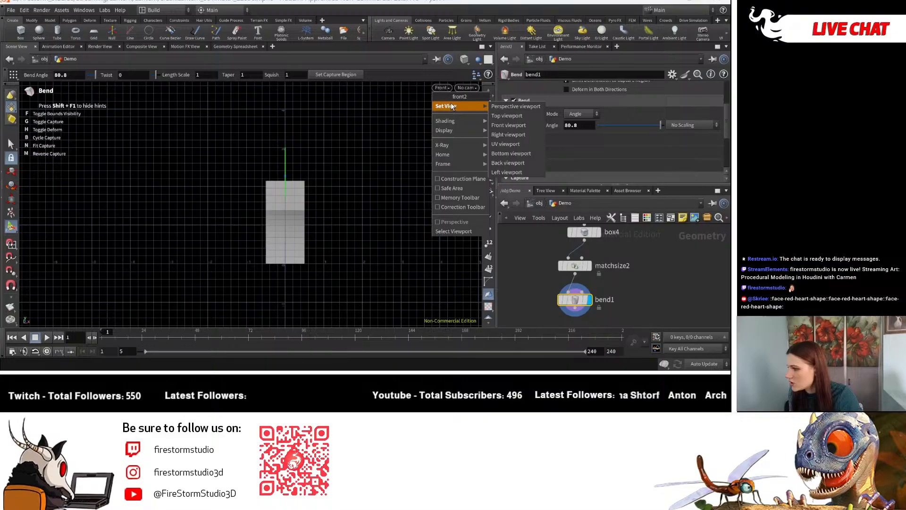
pyautogui.click(516, 106)
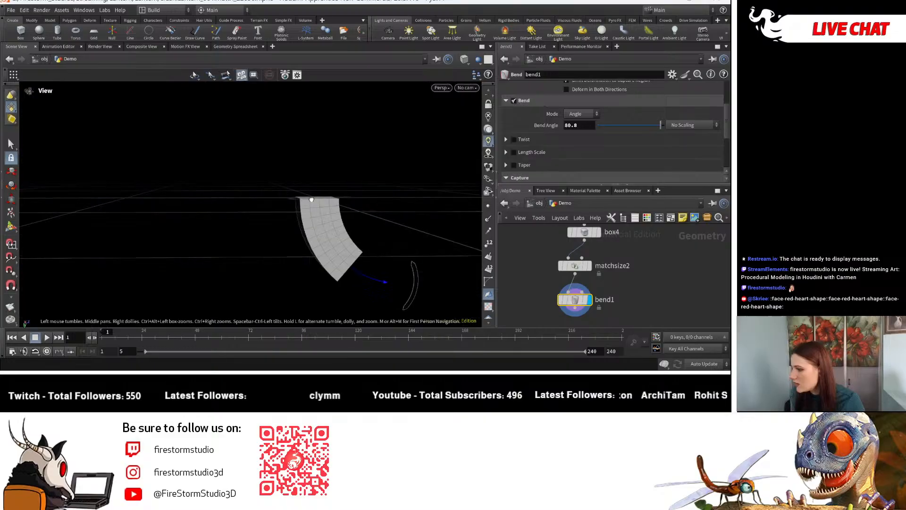
pyautogui.moveTo(311, 199); pyautogui.dragTo(330, 168)
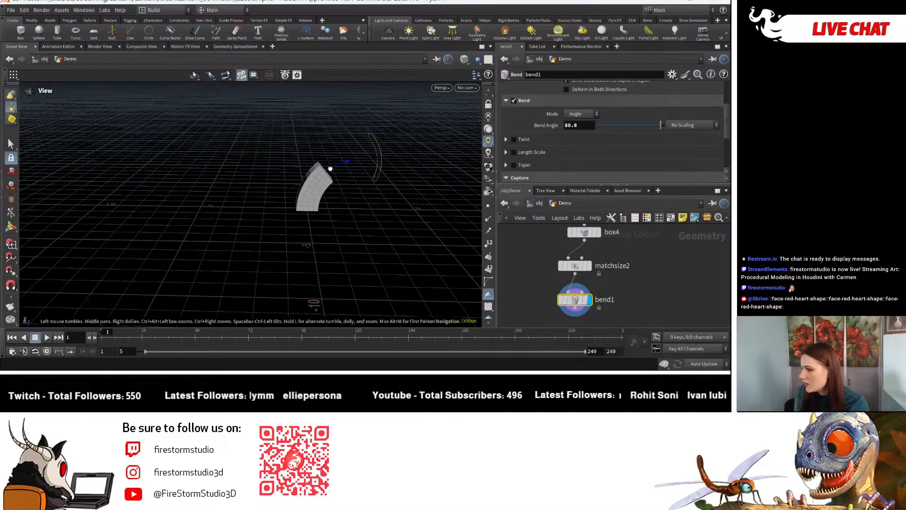
# Try reducing bend1's Bend Angle to 31.5, then undo the bend angle changes.
pyautogui.press('Return')
pyautogui.moveTo(660, 125); pyautogui.dragTo(576, 181)
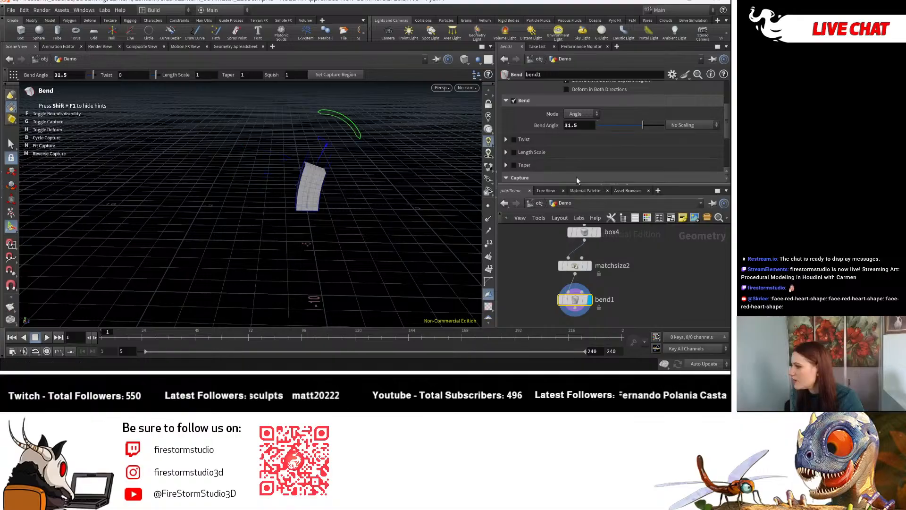
pyautogui.hotkey('ctrl', 'z')
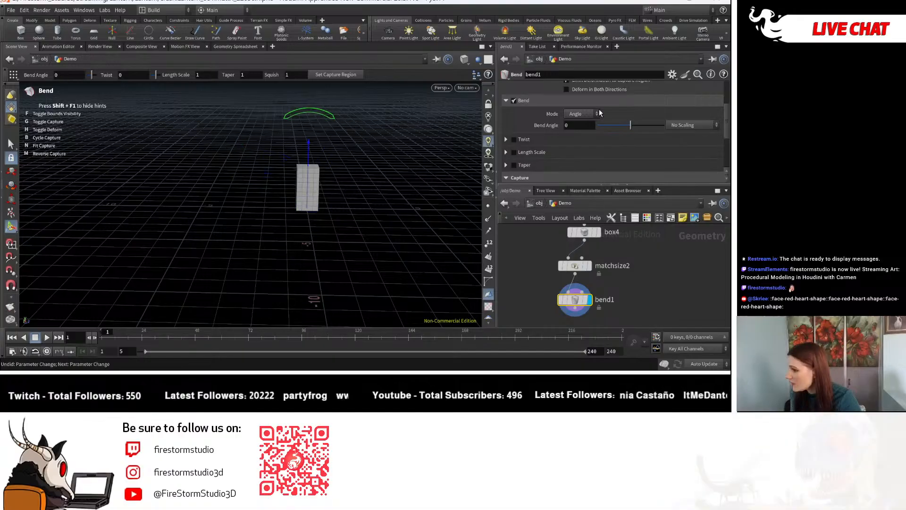
# Disable the Bend deformation on bend1, enable Twist and set the Twist to -180.
pyautogui.scroll(1, 598, 111)
pyautogui.click(514, 122)
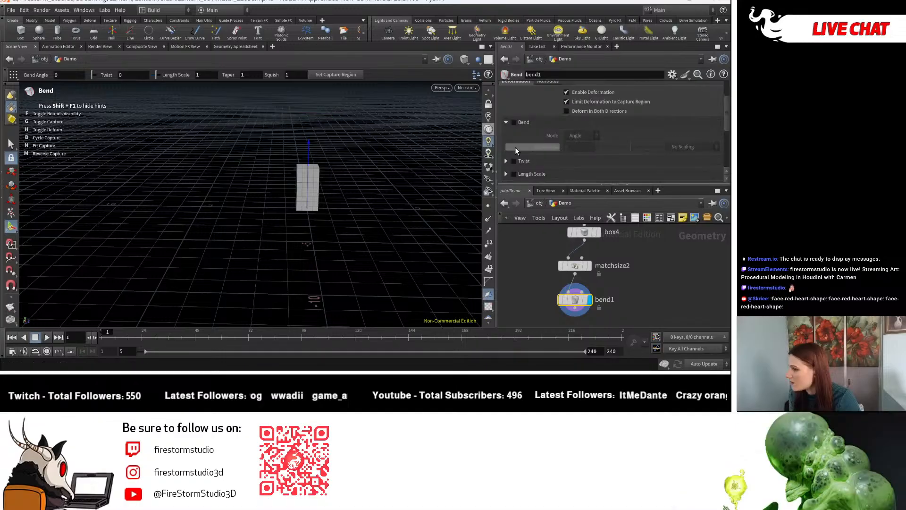
pyautogui.click(514, 161)
pyautogui.scroll(-1, 543, 151)
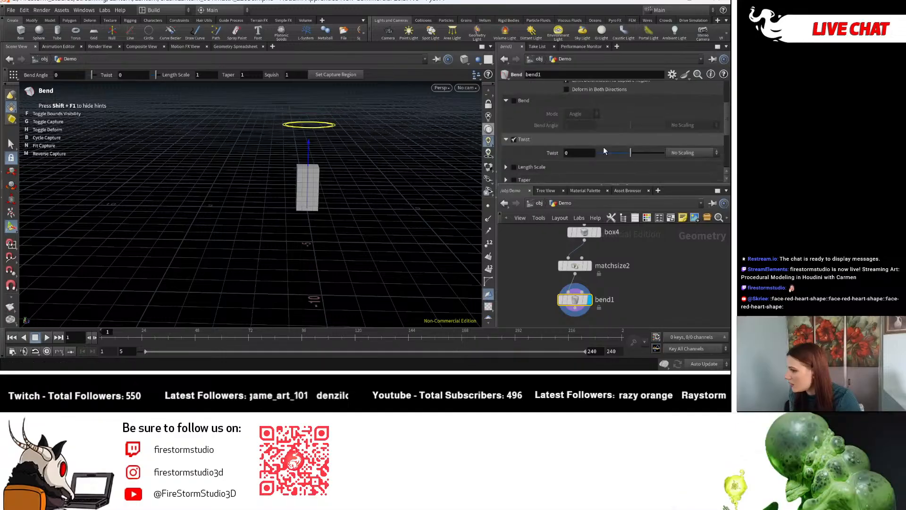
pyautogui.scroll(-1, 603, 147)
pyautogui.moveTo(603, 131); pyautogui.dragTo(582, 135)
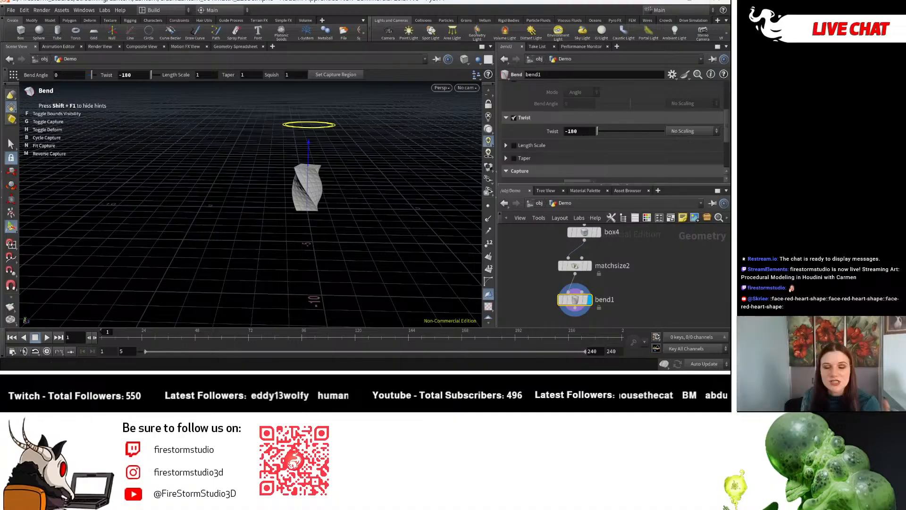
# Set the Twist of polyextrude1 to 93 and examine its twisted extrusions up close.
pyautogui.scroll(-3, 677, 253)
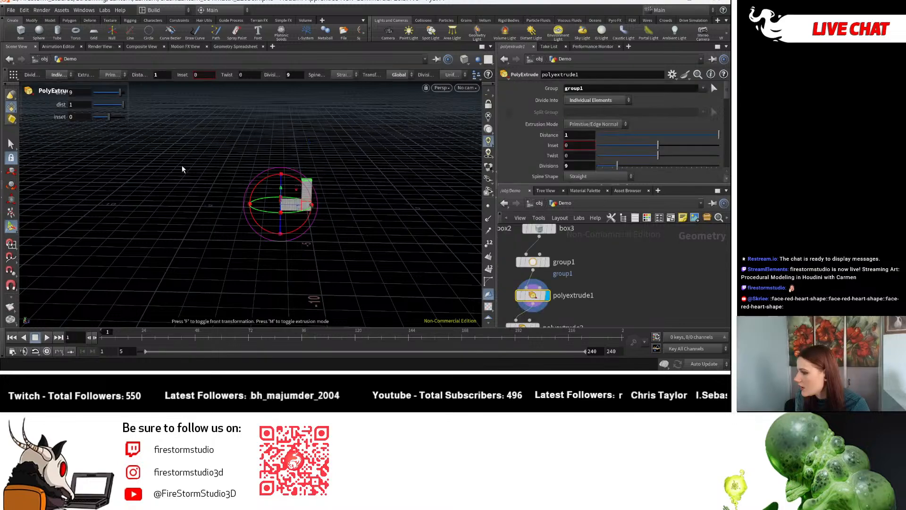
pyautogui.moveTo(658, 155); pyautogui.dragTo(689, 155)
pyautogui.press('Escape')
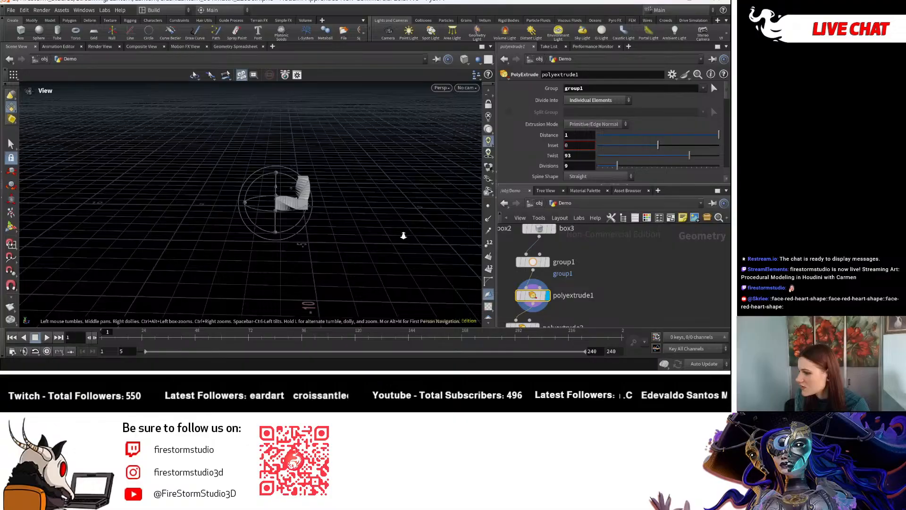
pyautogui.moveTo(404, 235); pyautogui.dragTo(561, 241)
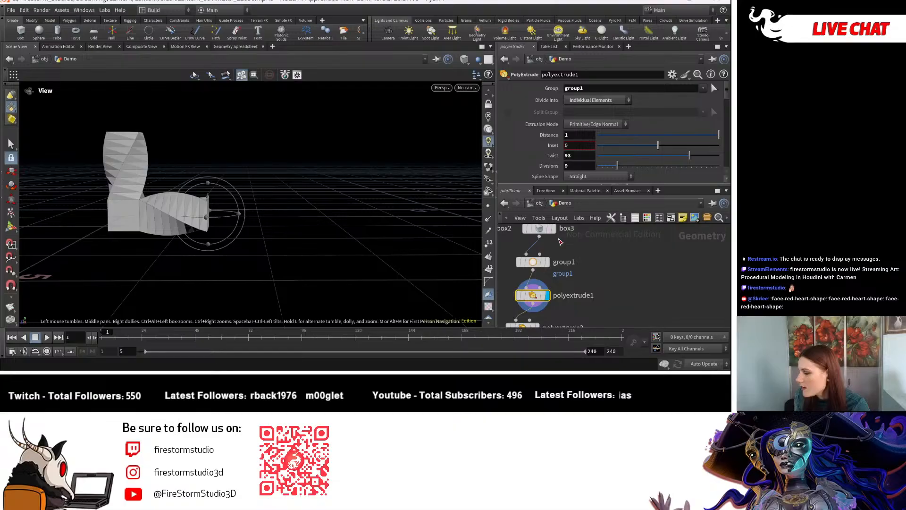
pyautogui.scroll(-3, 561, 242)
pyautogui.moveTo(401, 198)
pyautogui.mouseDown()
pyautogui.moveTo(295, 124)
pyautogui.moveTo(360, 199)
pyautogui.moveTo(386, 192)
pyautogui.mouseUp()
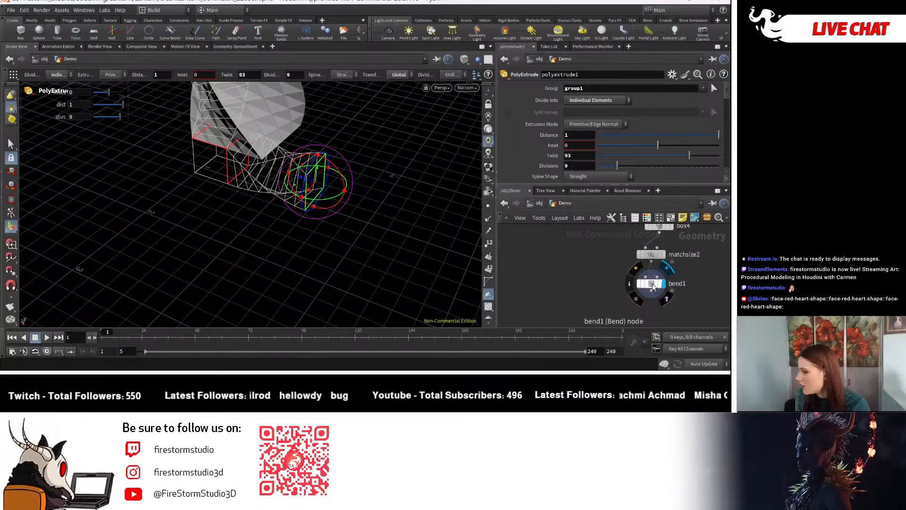
# Display bend1 again and examine the twisted box up close for comparison with the twisted extrusions.
pyautogui.click(653, 285)
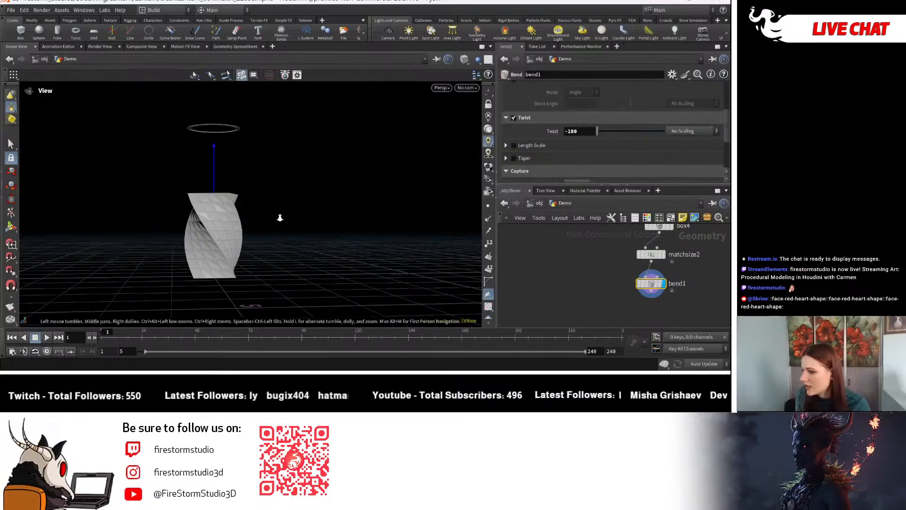
pyautogui.moveTo(280, 218); pyautogui.dragTo(50, 231, button='middle')
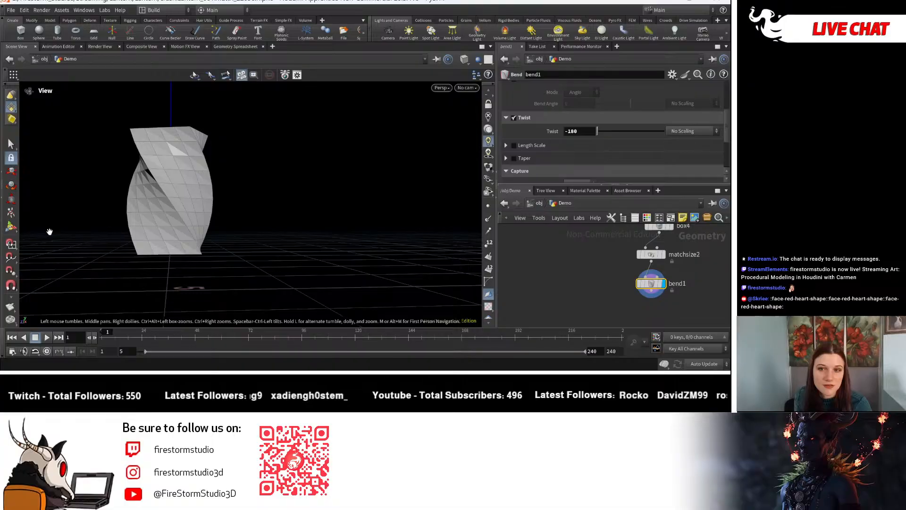
pyautogui.press('Return')
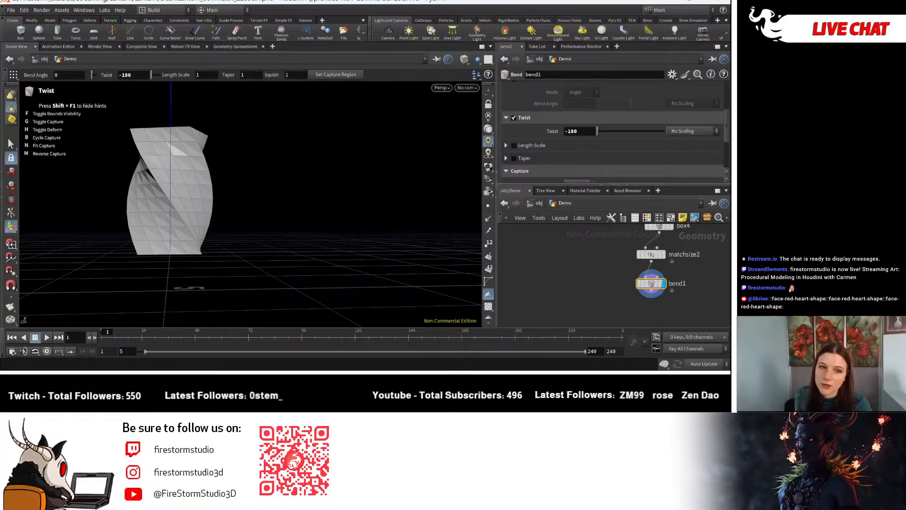